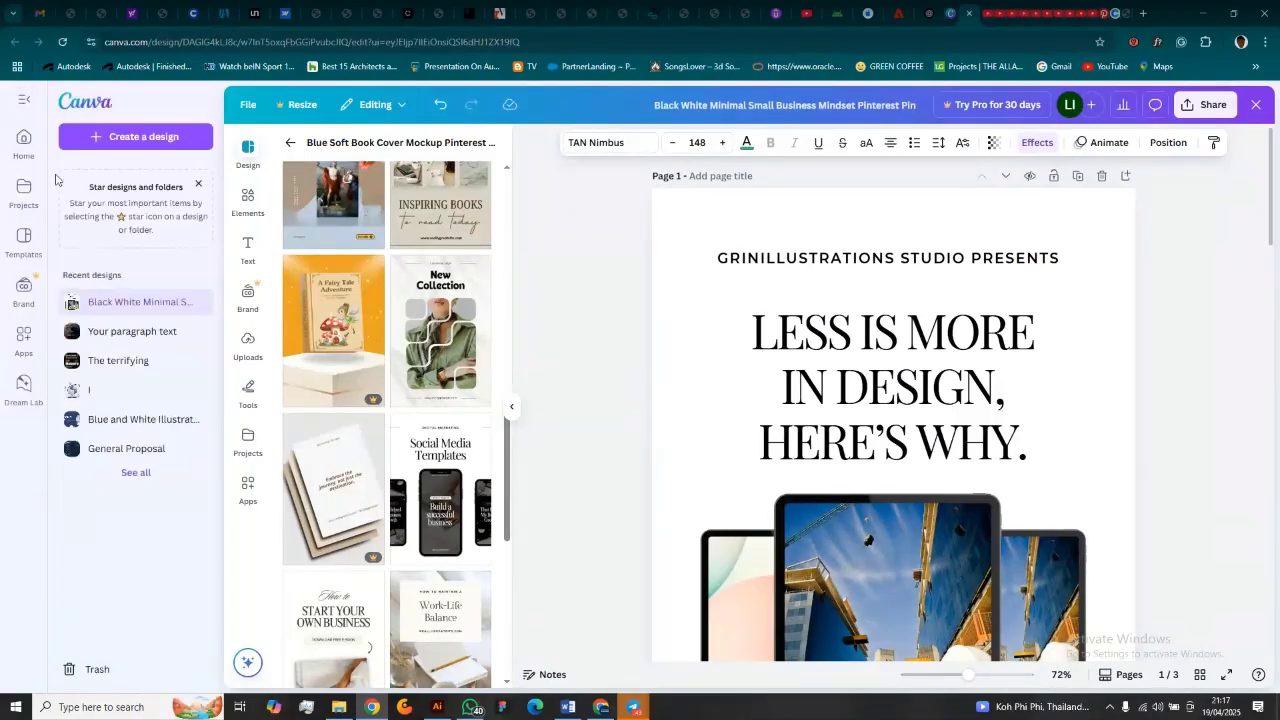
Step: Create a new custom-size design 1080 px wide and 1080 px high from the home page
{"action": "left_click", "coordinate": [24, 145]}
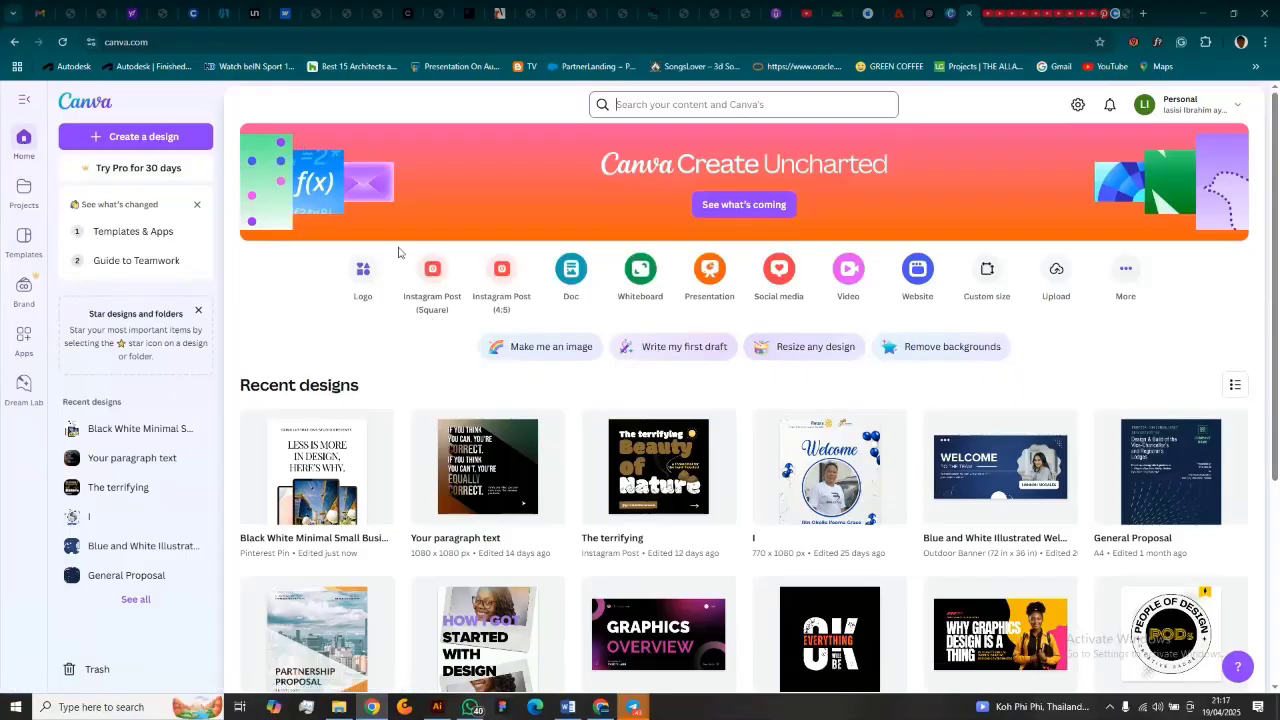
{"action": "left_click", "coordinate": [998, 280]}
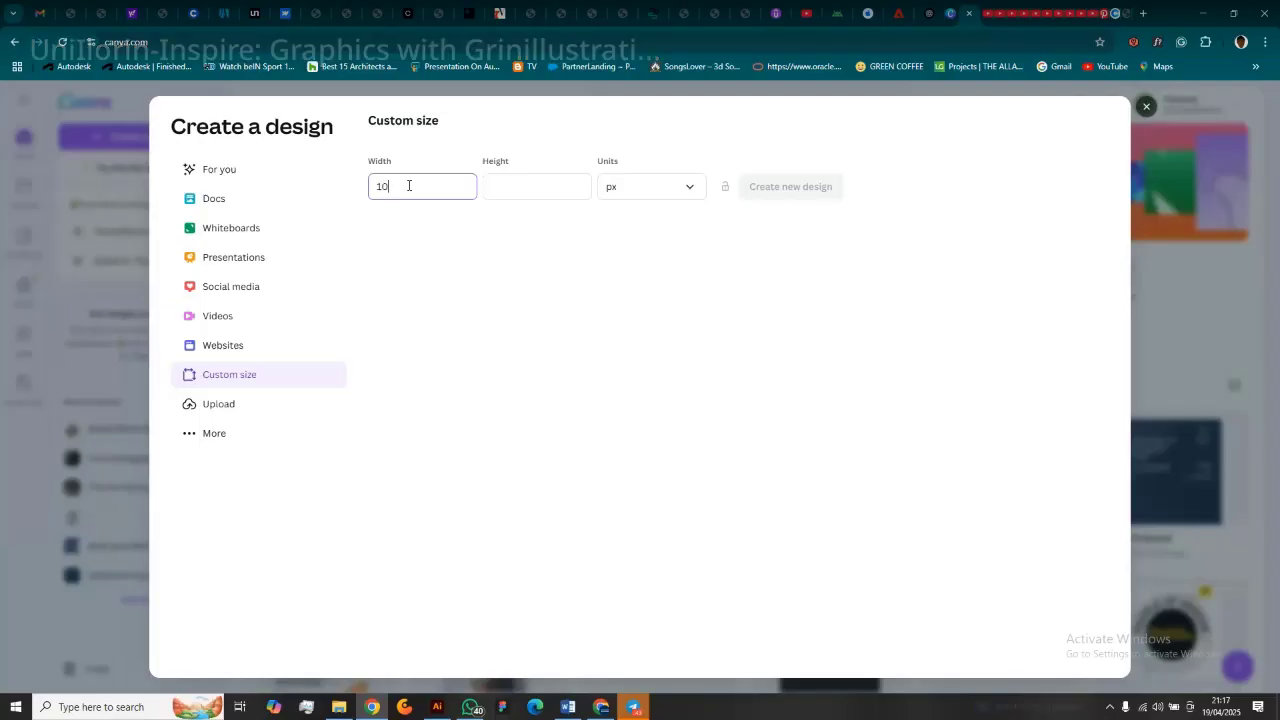
{"action": "type", "text": "80"}
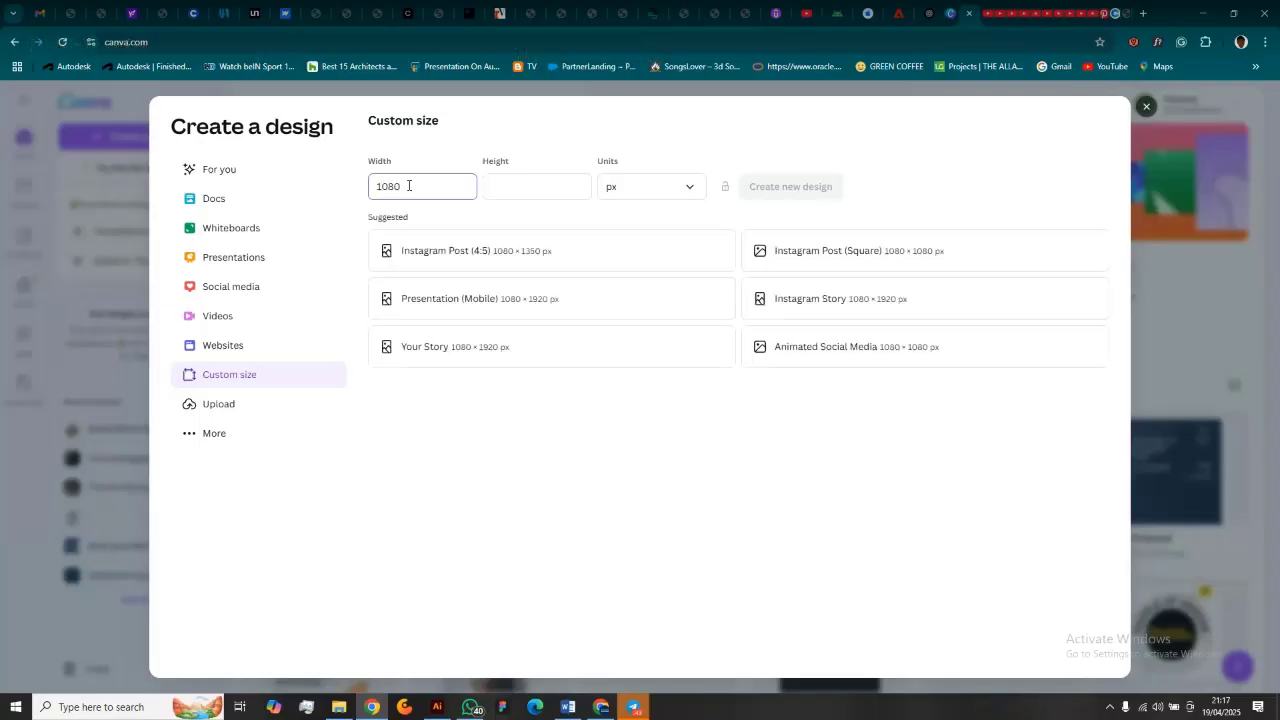
{"action": "left_click", "coordinate": [522, 195]}
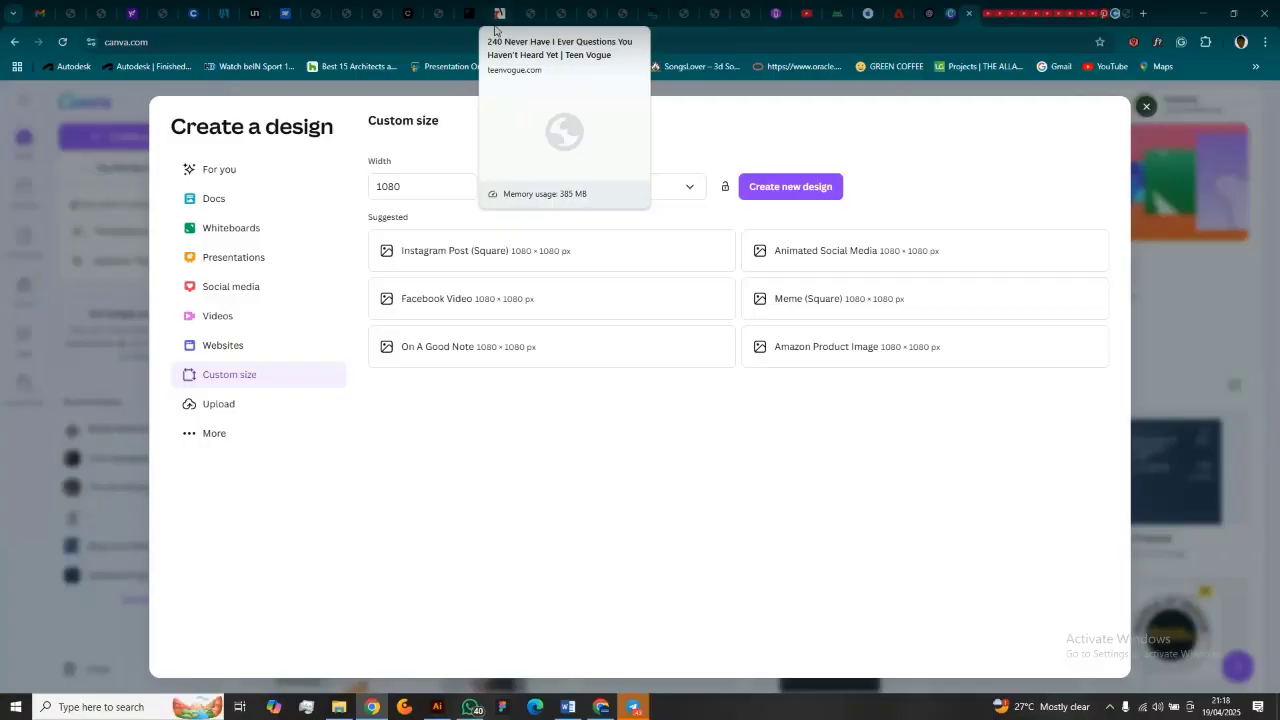
{"action": "left_click", "coordinate": [786, 190]}
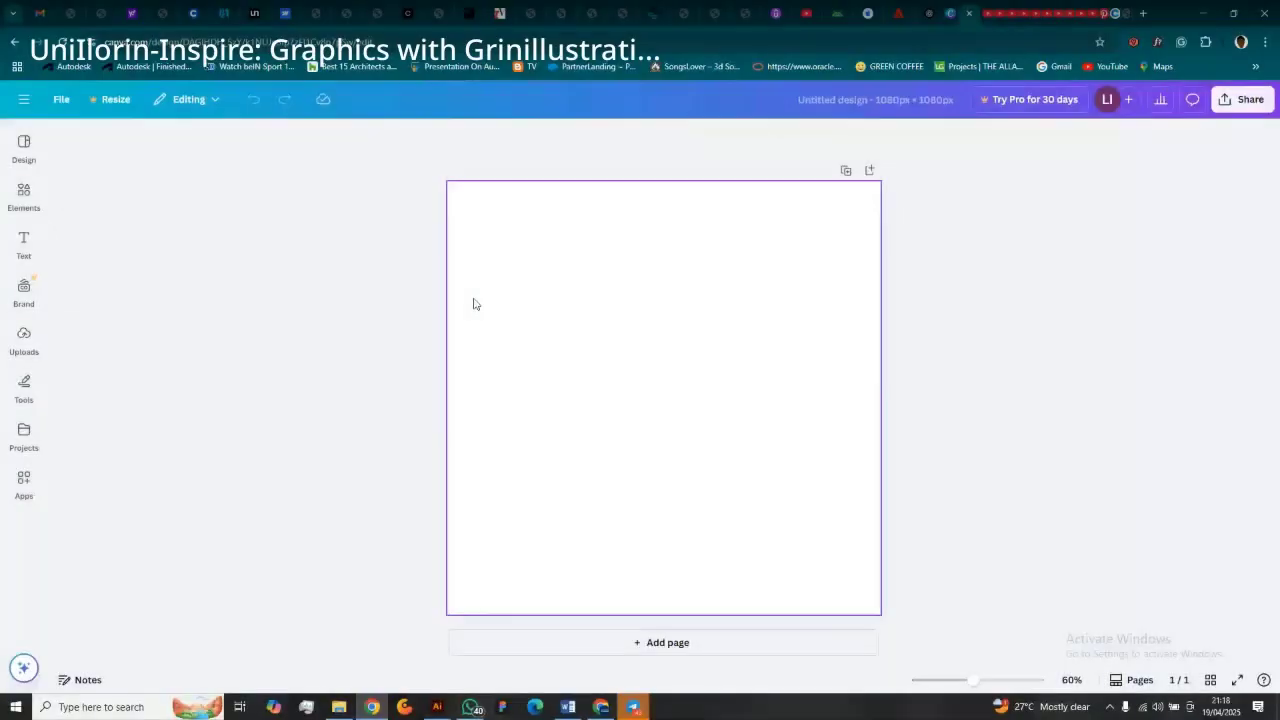
Step: Search the elements library for "background" and limit the results to graphics
{"action": "left_click", "coordinate": [30, 189]}
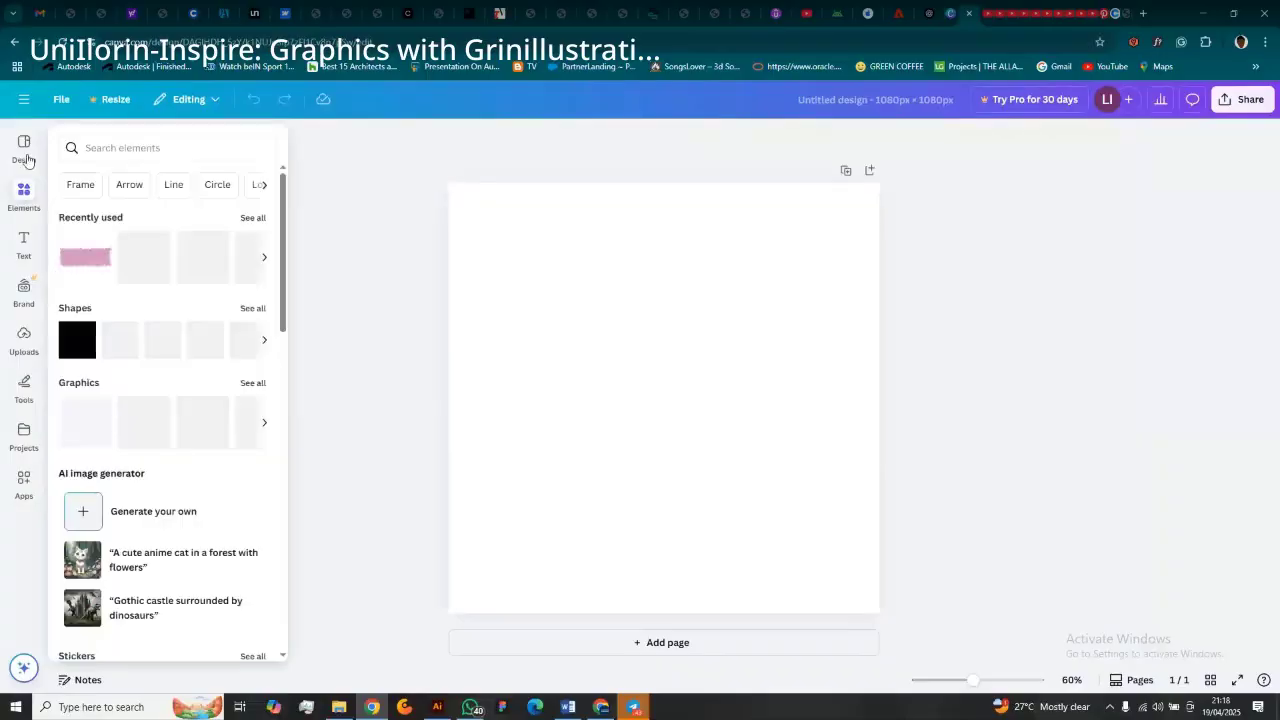
{"action": "left_click", "coordinate": [29, 154]}
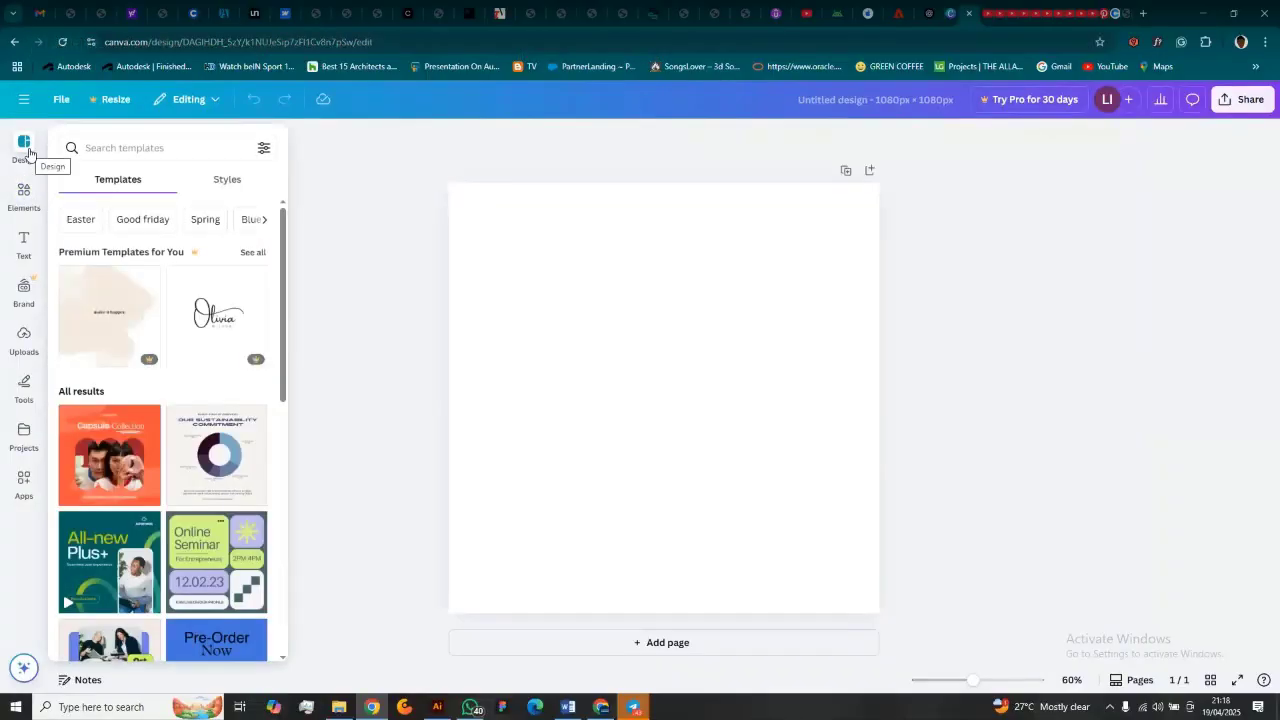
{"action": "left_click", "coordinate": [25, 194]}
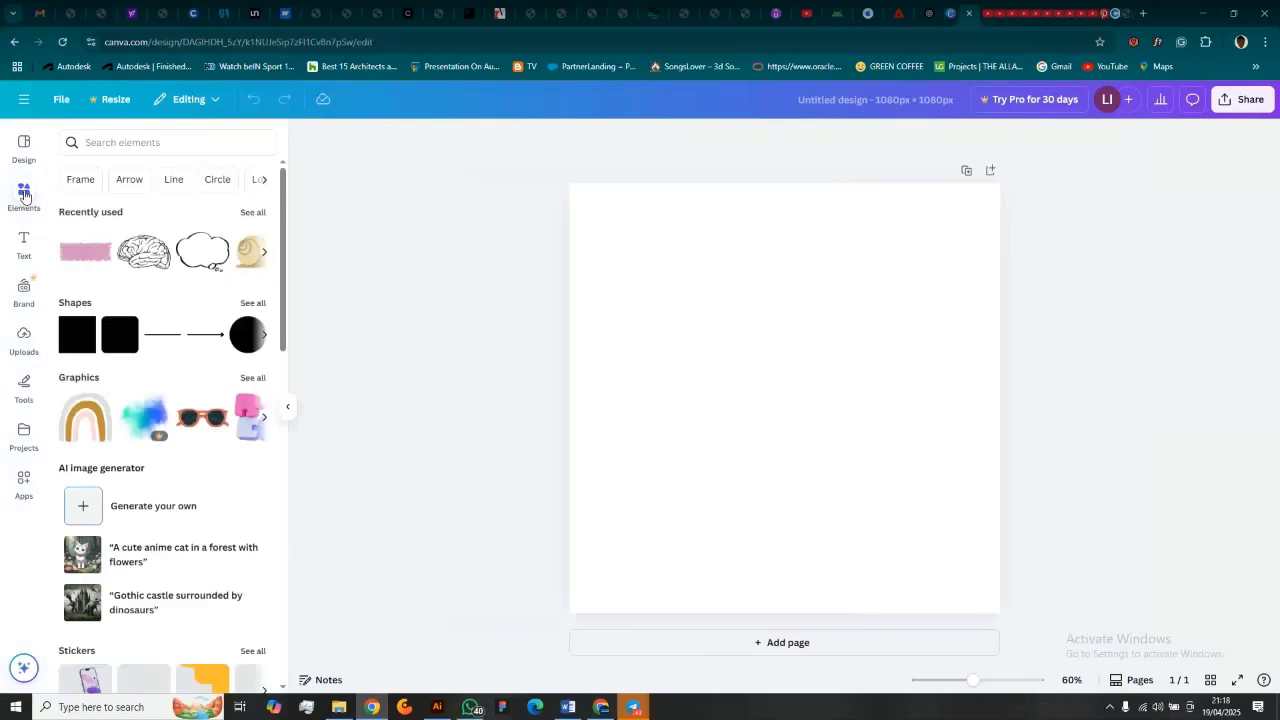
{"action": "left_click", "coordinate": [88, 142]}
{"action": "type", "text": "ba"}
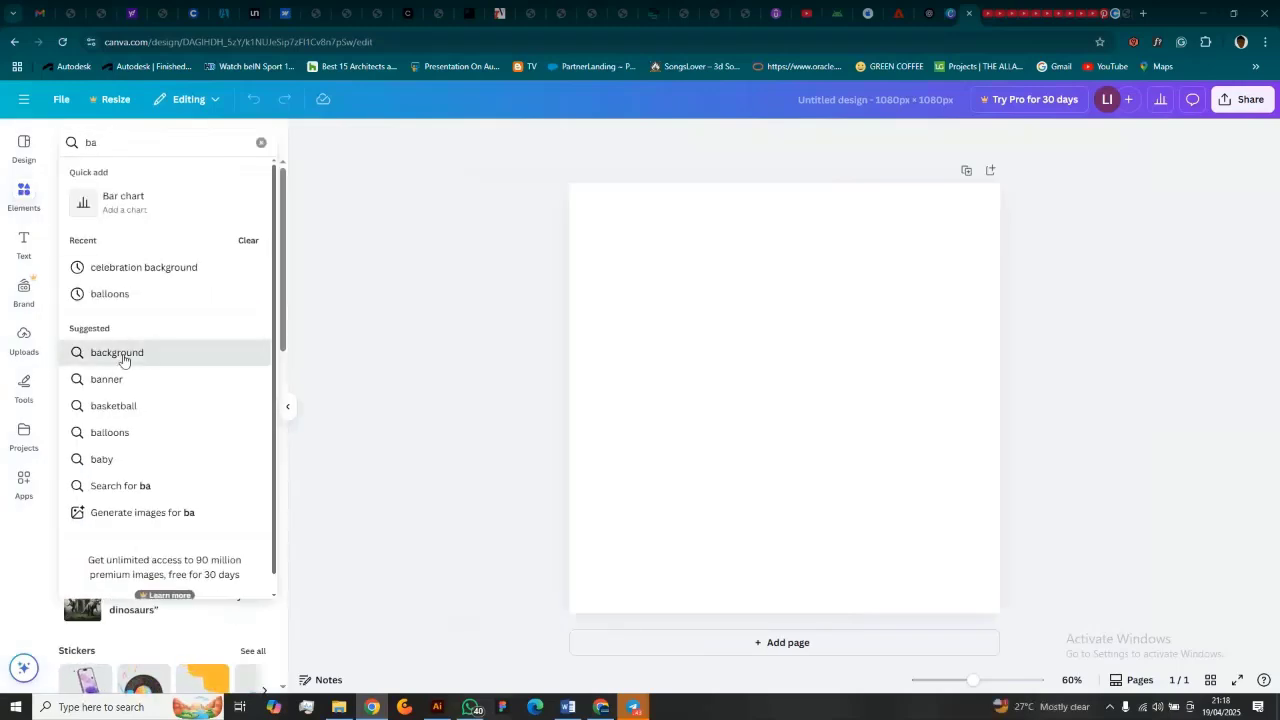
{"action": "left_click", "coordinate": [118, 353]}
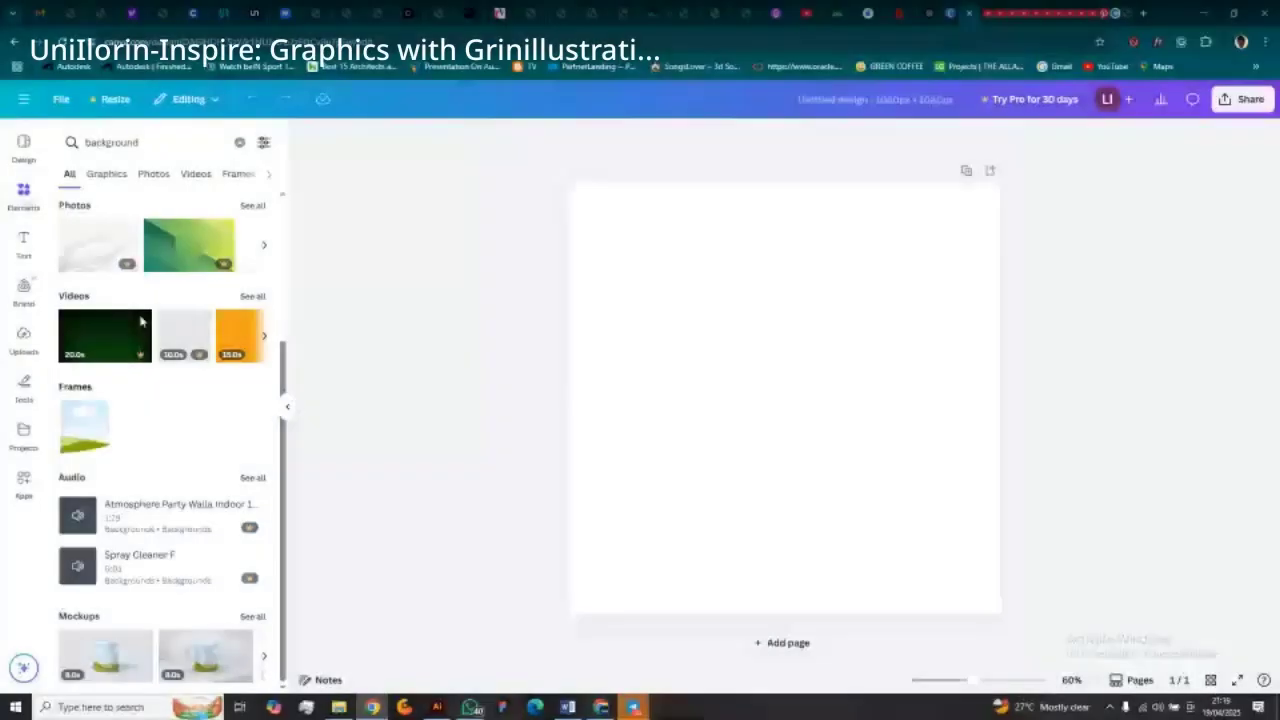
{"action": "left_click", "coordinate": [106, 174]}
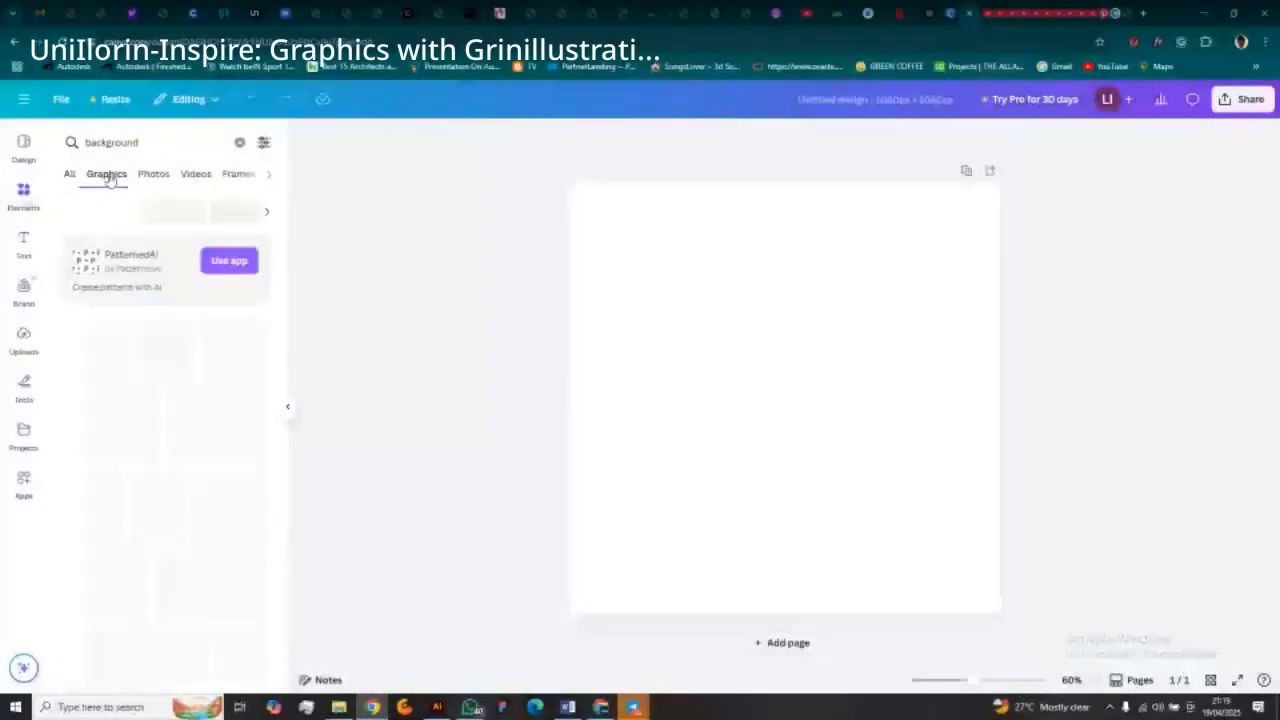
{"action": "left_click", "coordinate": [77, 179]}
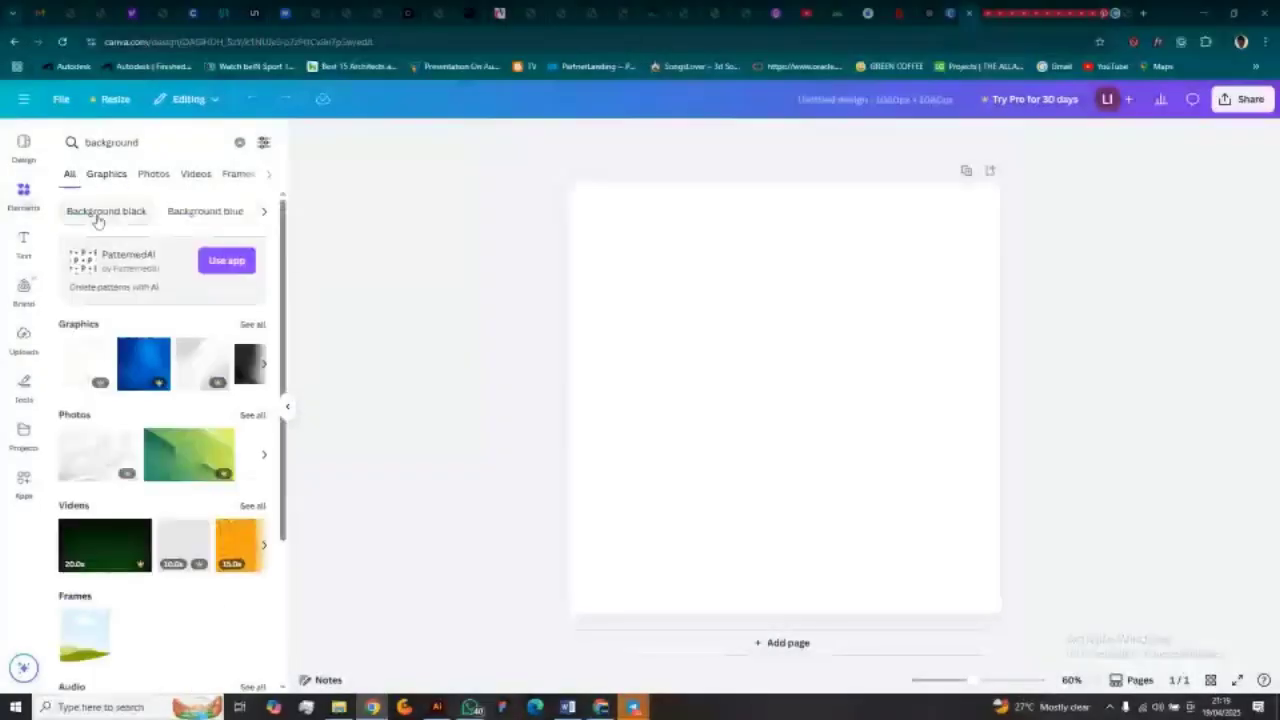
{"action": "scroll", "coordinate": [145, 315], "scroll_direction": "down", "scroll_amount": 3}
{"action": "scroll", "coordinate": [145, 315], "scroll_direction": "up", "scroll_amount": 3}
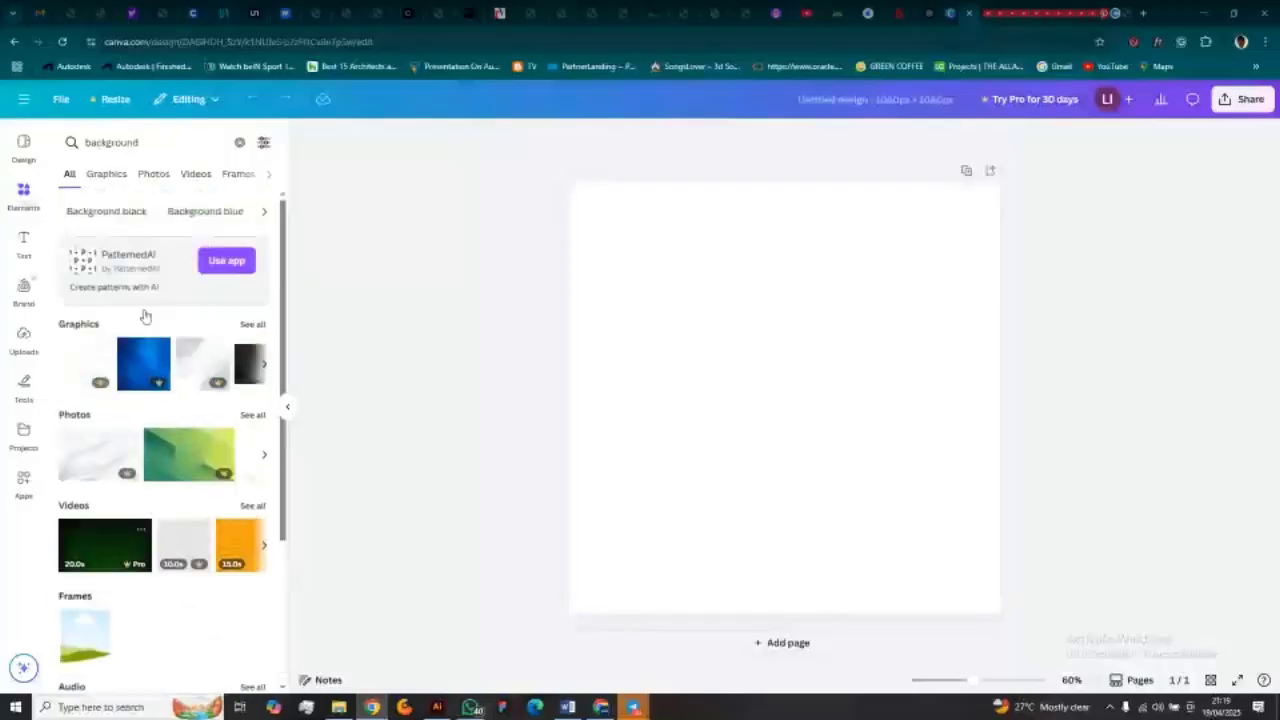
{"action": "left_click", "coordinate": [114, 176]}
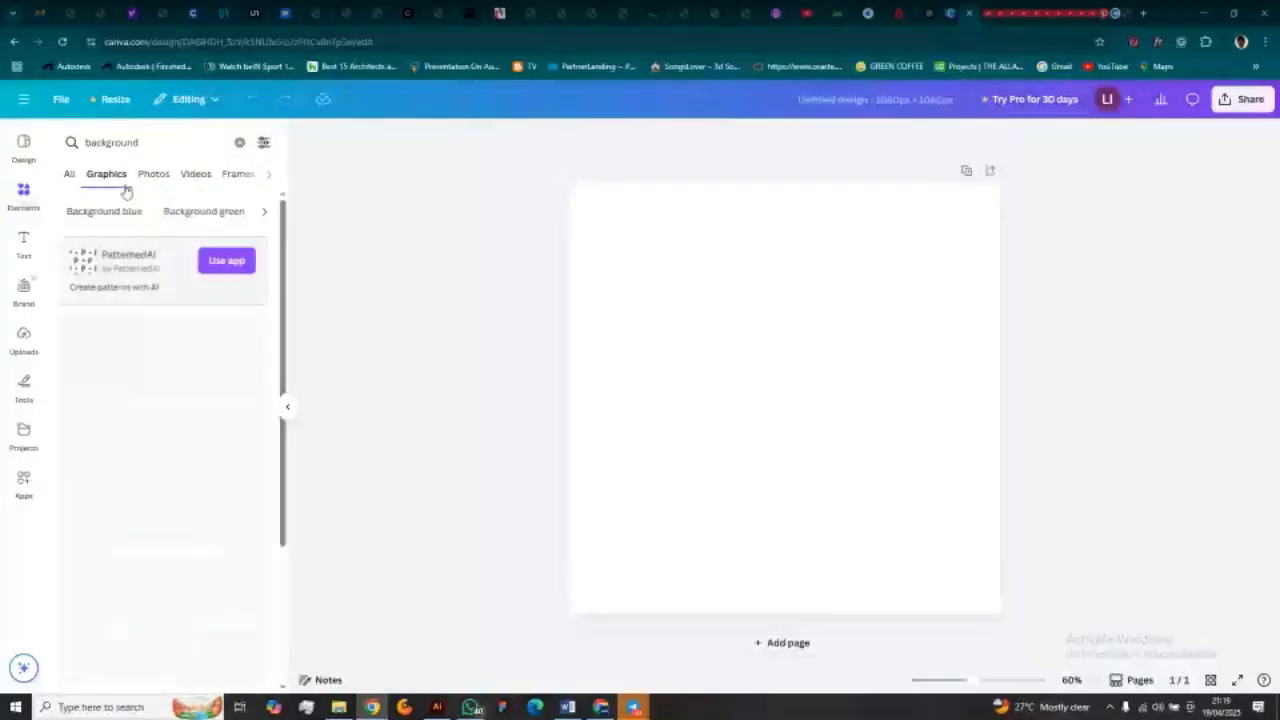
Step: Try the pink speckled graphic as a background enlarged over the whole page, and delete it
{"action": "scroll", "coordinate": [198, 380], "scroll_direction": "down", "scroll_amount": 2}
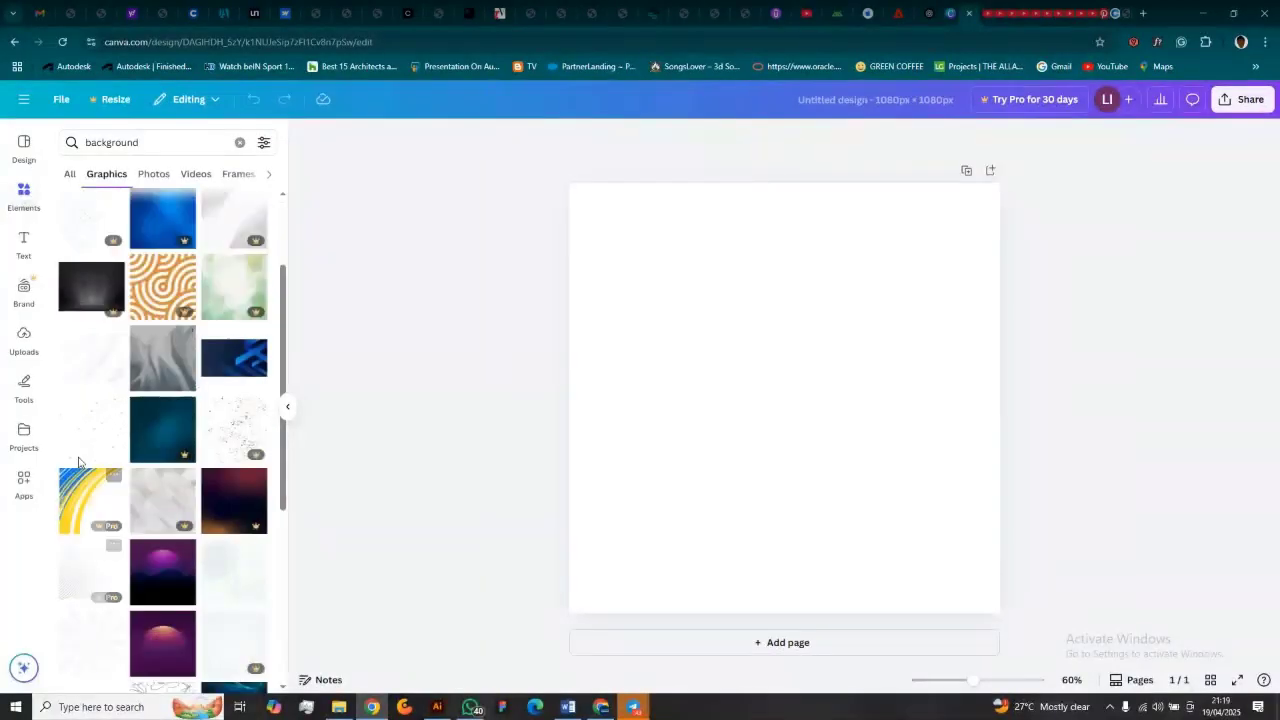
{"action": "left_click", "coordinate": [69, 423]}
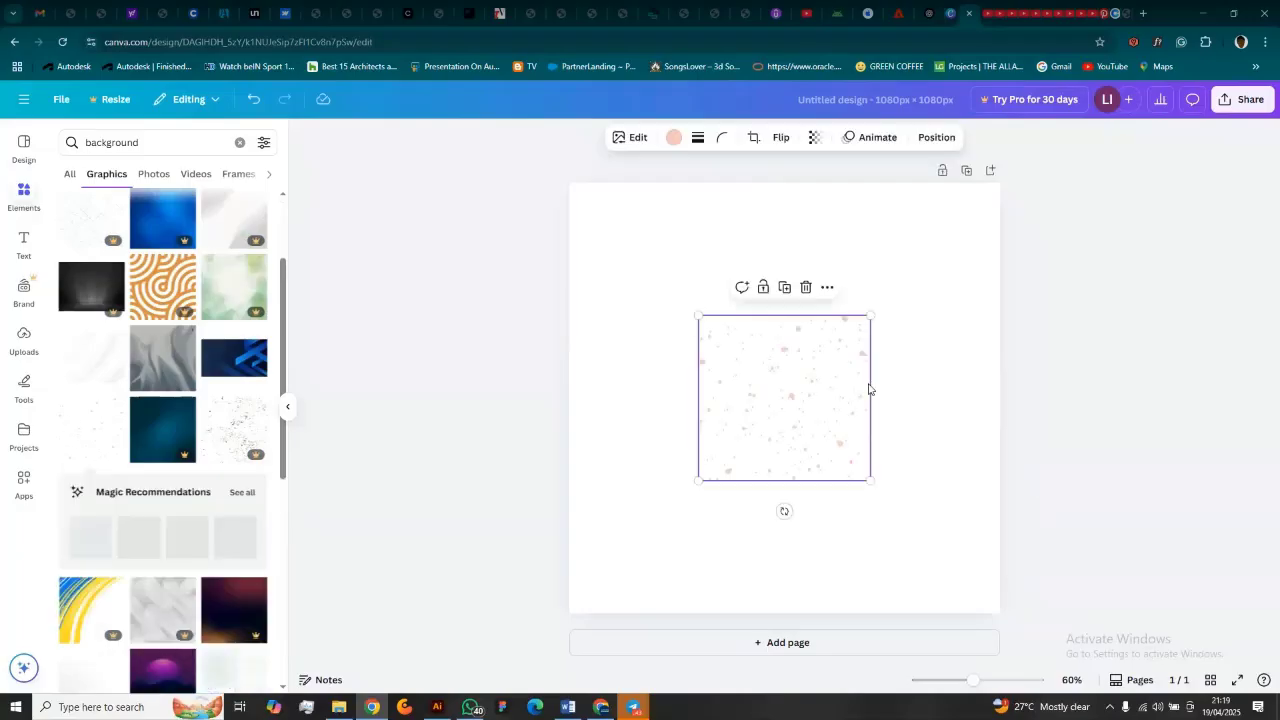
{"action": "left_click_drag", "start_coordinate": [697, 314], "coordinate": [532, 297]}
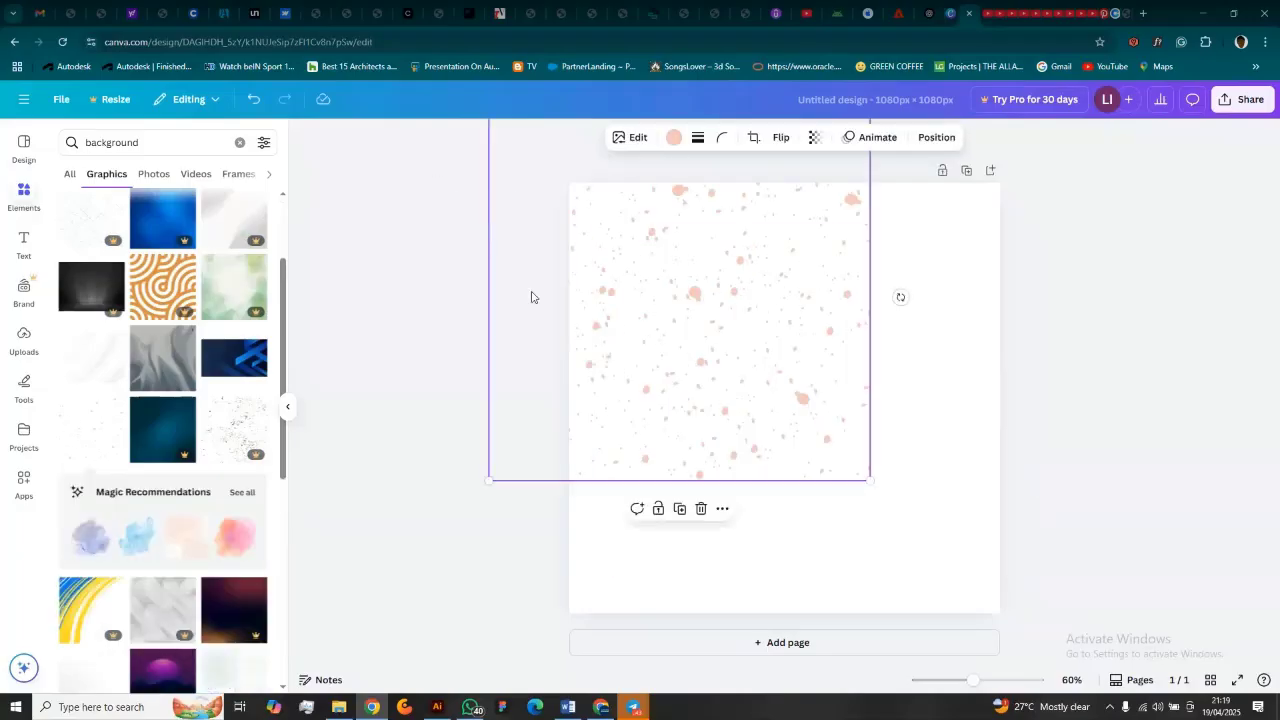
{"action": "left_click_drag", "start_coordinate": [660, 371], "coordinate": [707, 407]}
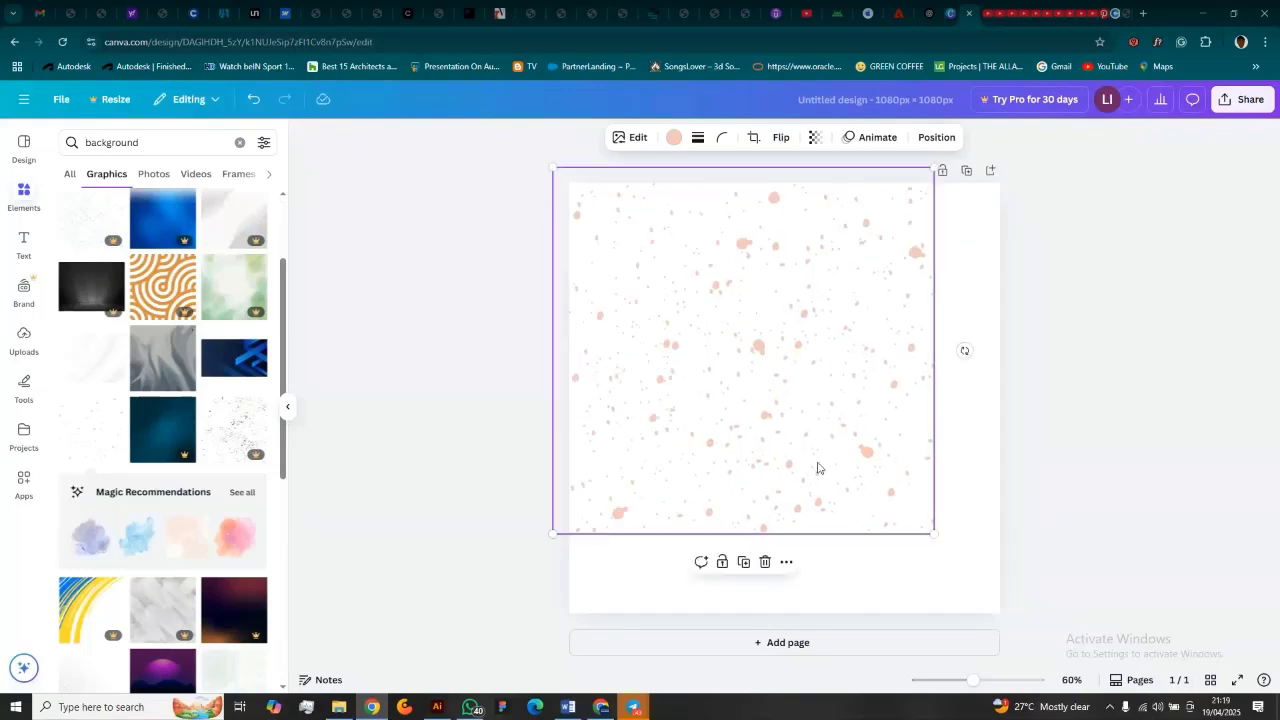
{"action": "left_click_drag", "start_coordinate": [933, 534], "coordinate": [1046, 641]}
{"action": "scroll", "coordinate": [218, 378], "scroll_direction": "down", "scroll_amount": 5}
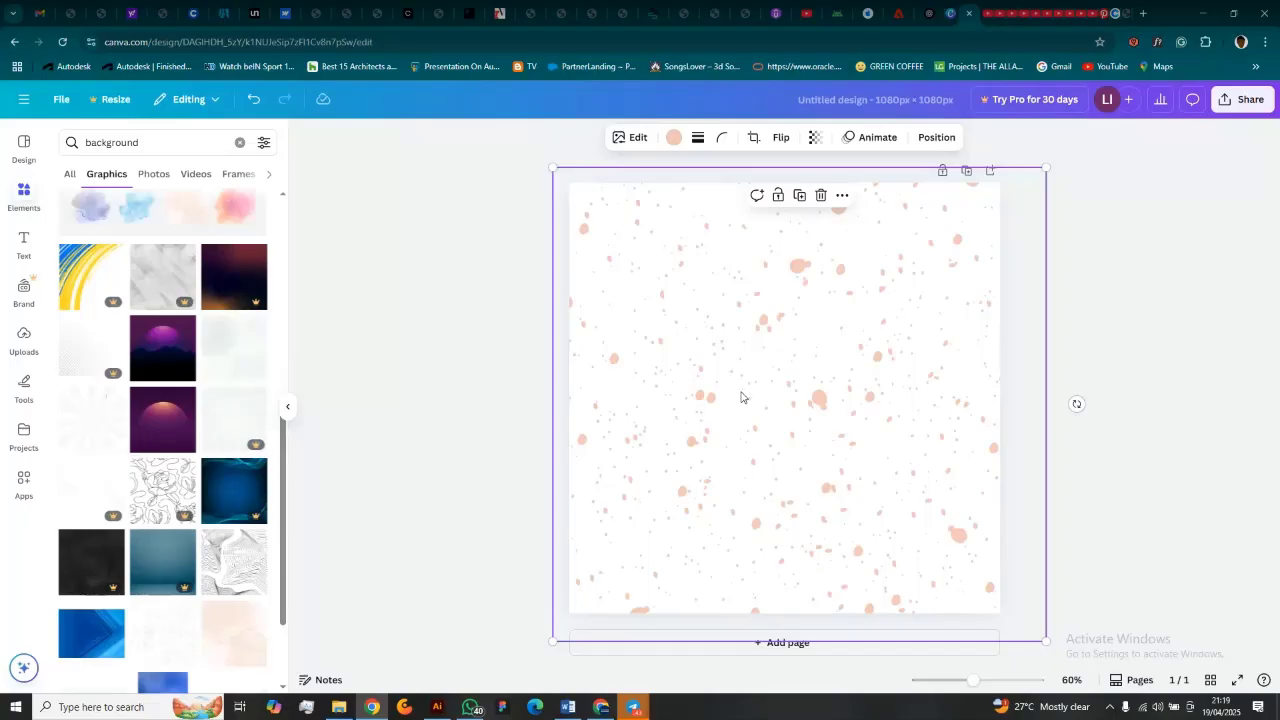
{"action": "key", "text": "Delete"}
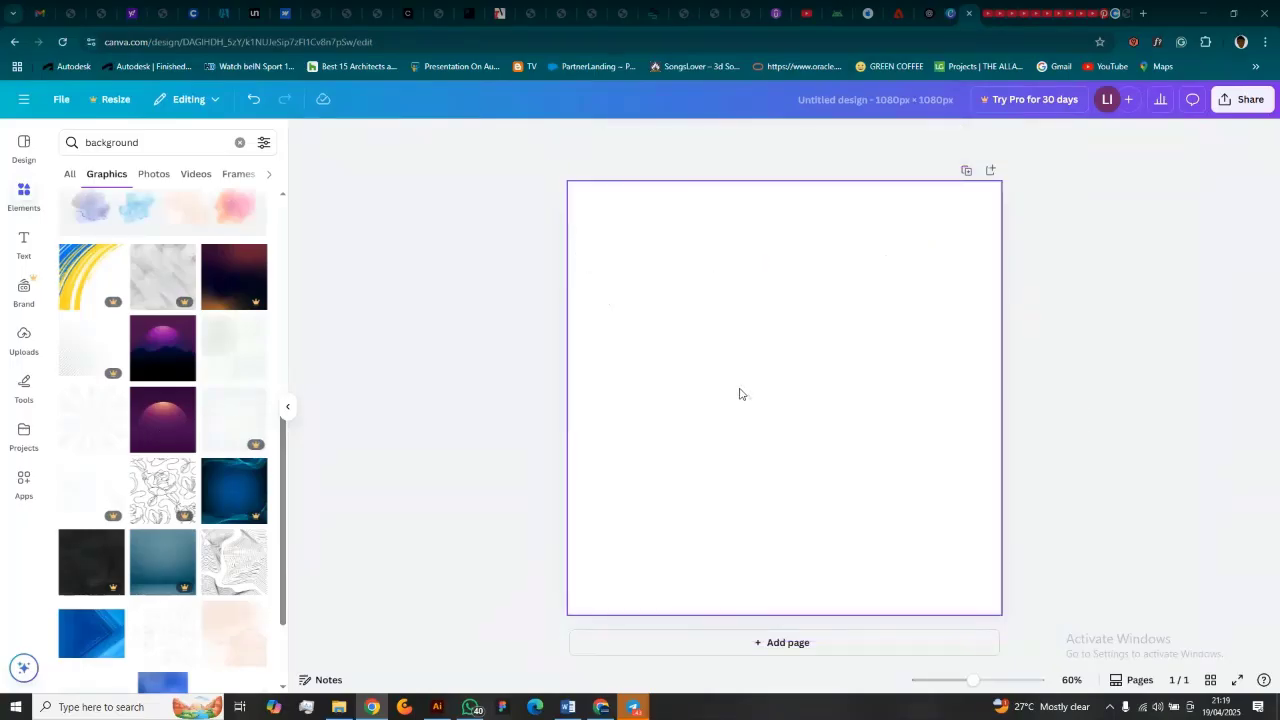
Step: Try the pale sunburst graphic as a background, enlarging and positioning it to cover the whole page
{"action": "left_click", "coordinate": [80, 418]}
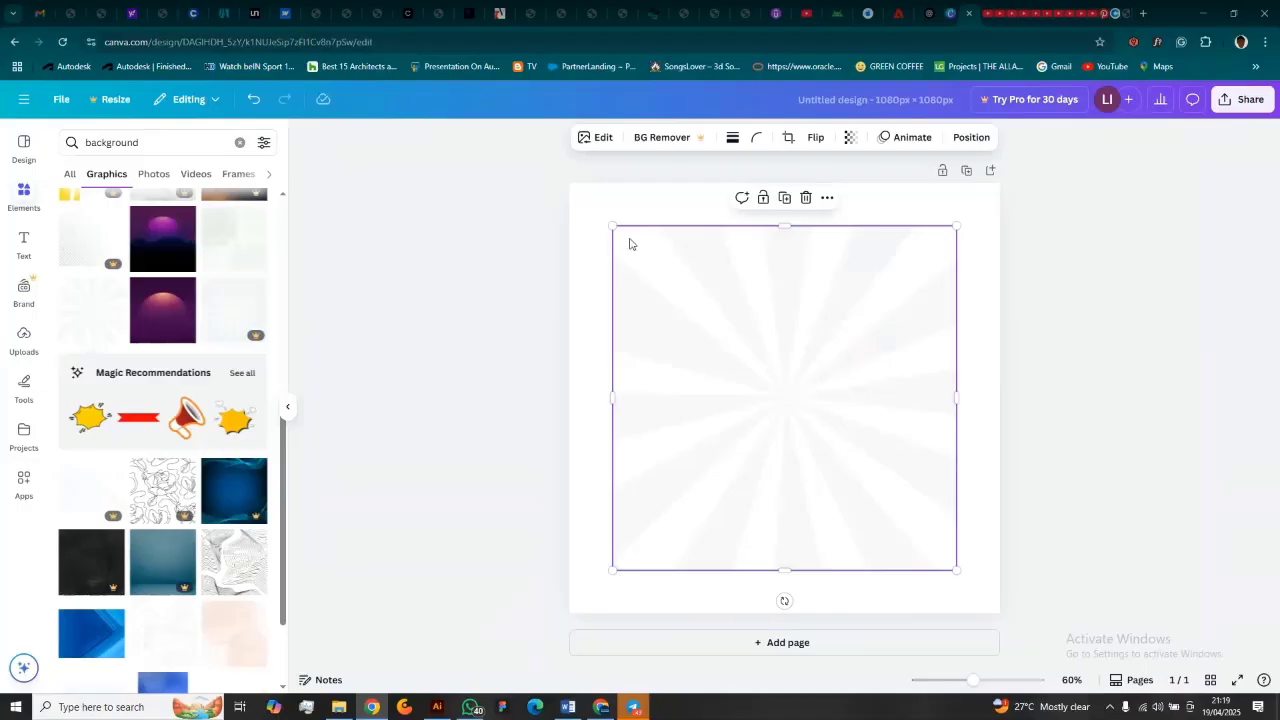
{"action": "left_click_drag", "start_coordinate": [612, 225], "coordinate": [517, 131]}
{"action": "left_click_drag", "start_coordinate": [766, 360], "coordinate": [803, 403]}
{"action": "left_click", "coordinate": [1161, 454]}
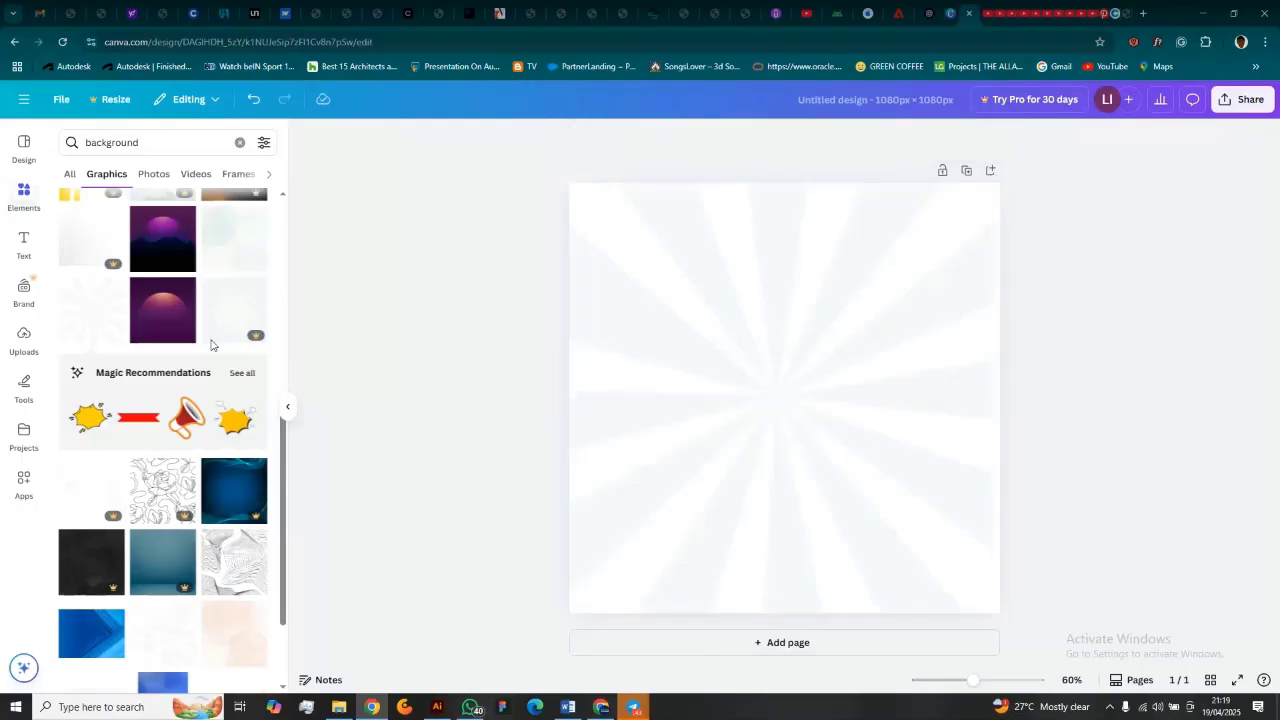
Step: Try the pale green watercolor graphic over the sunburst, and remove both graphics from the page
{"action": "left_click", "coordinate": [231, 251]}
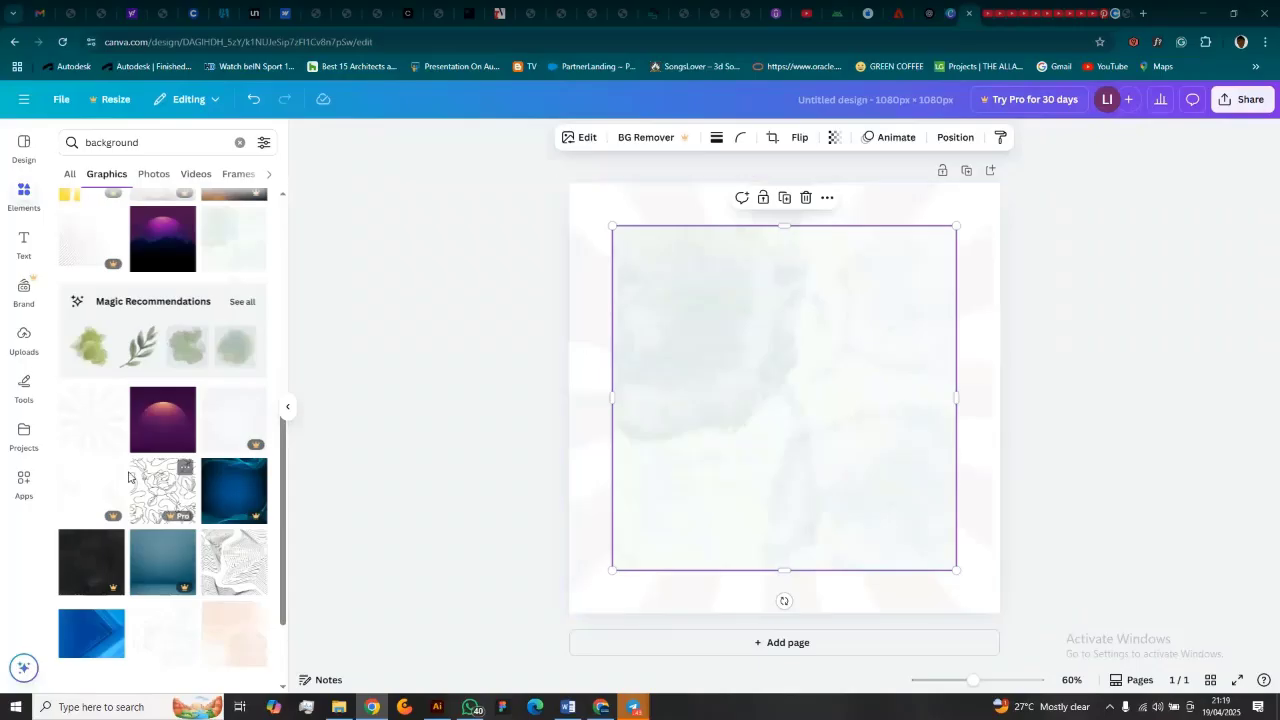
{"action": "scroll", "coordinate": [129, 474], "scroll_direction": "down", "scroll_amount": 2}
{"action": "left_click", "coordinate": [161, 510]}
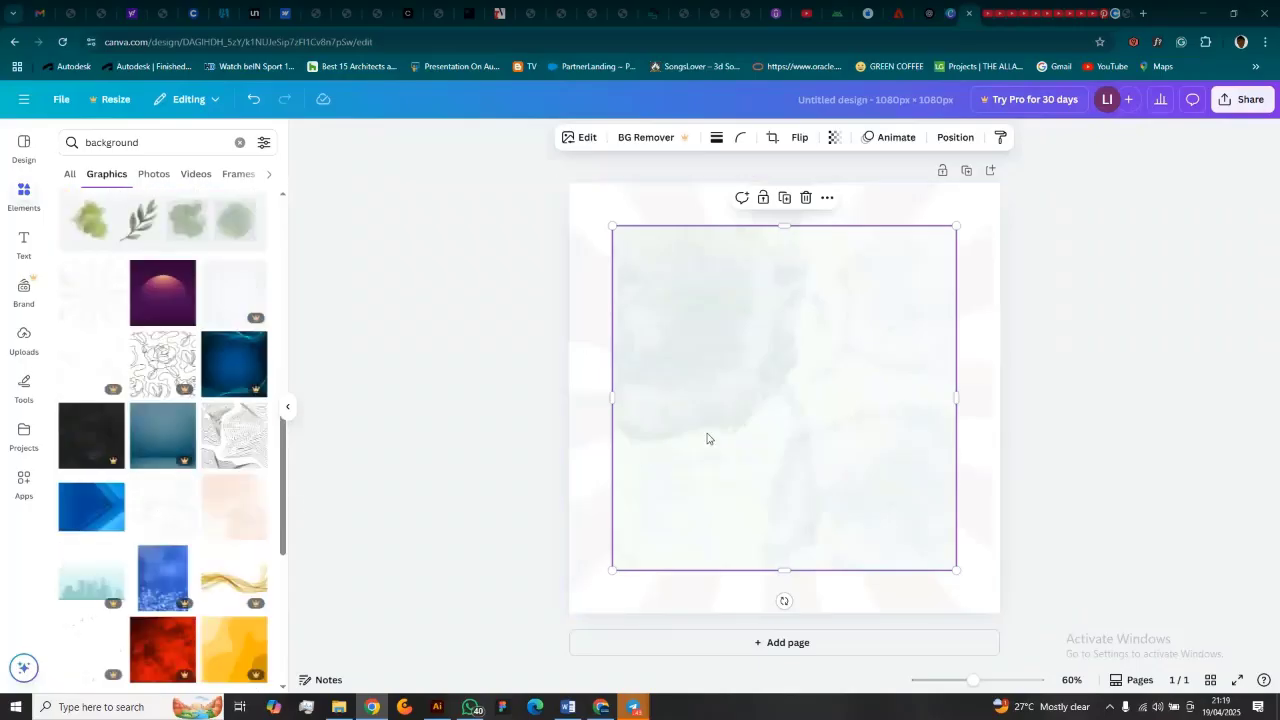
{"action": "key", "text": "Delete"}
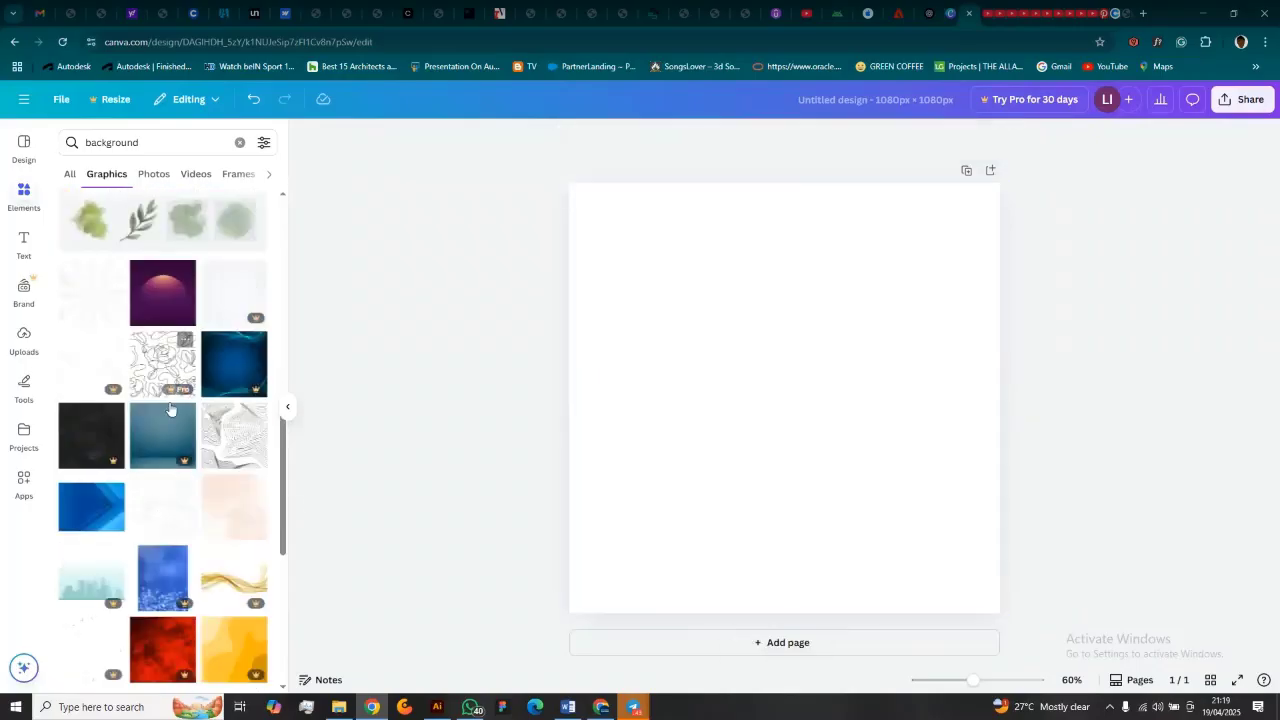
Step: Try the faint white background graphic, moving it partly off the page's left edge, and remove it
{"action": "left_click", "coordinate": [171, 520]}
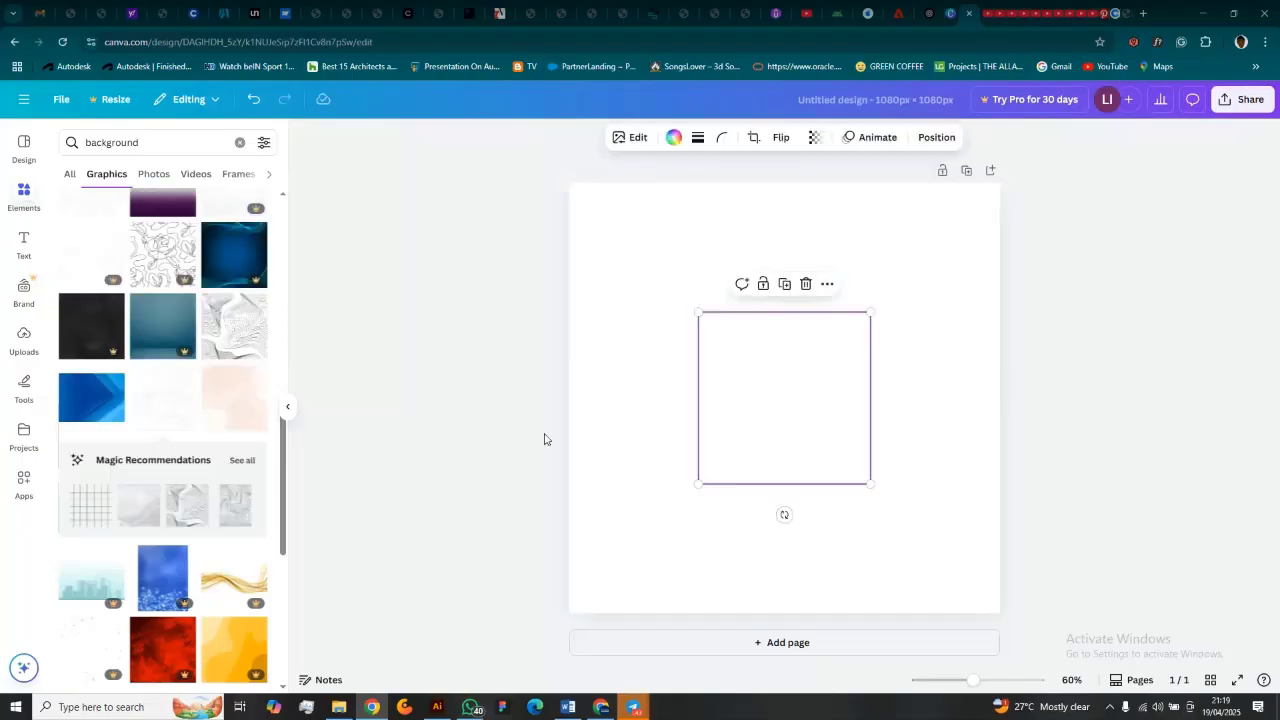
{"action": "left_click_drag", "start_coordinate": [794, 366], "coordinate": [534, 443]}
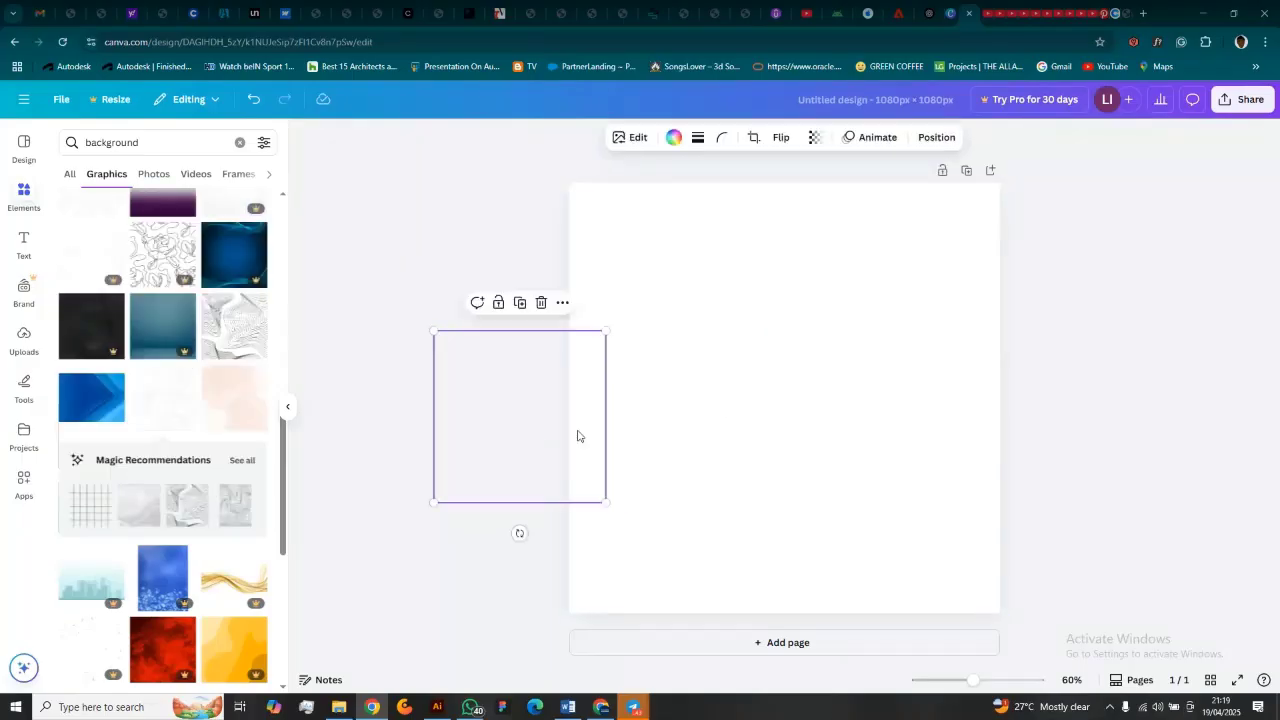
{"action": "left_click", "coordinate": [577, 436]}
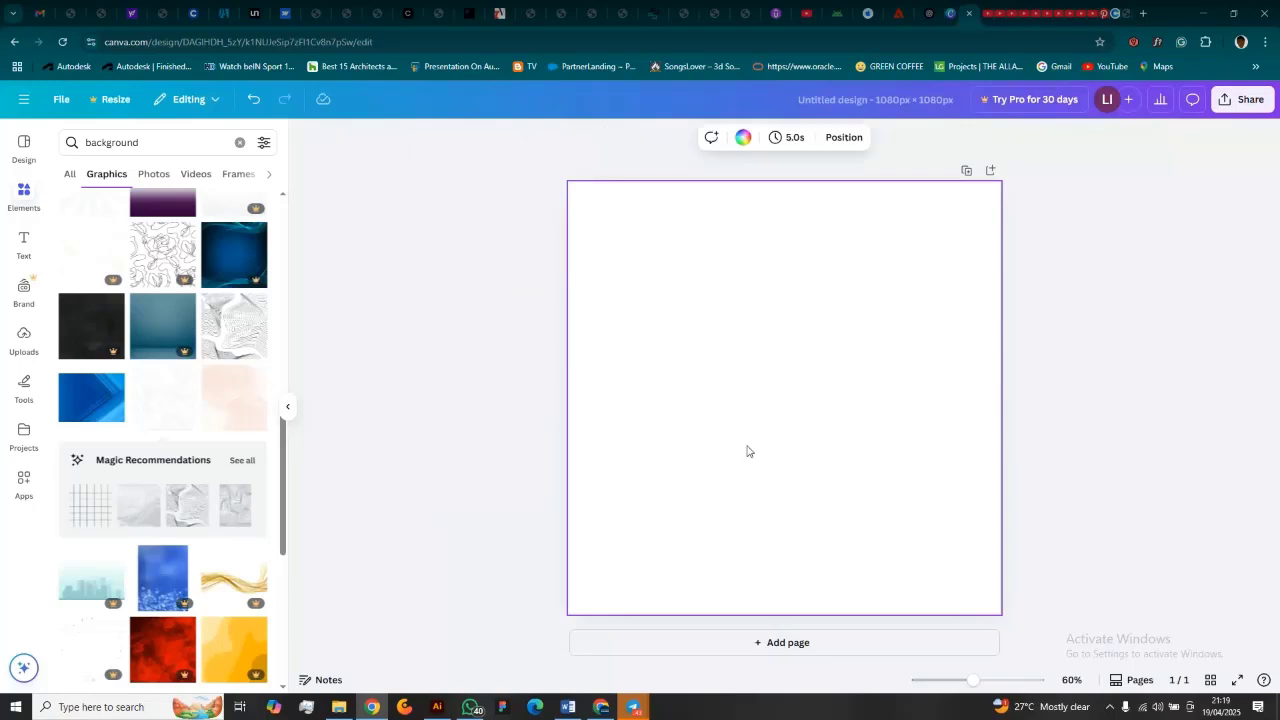
Step: Add the faint white background graphic again and enlarge it to cover the whole page
{"action": "left_click", "coordinate": [163, 402]}
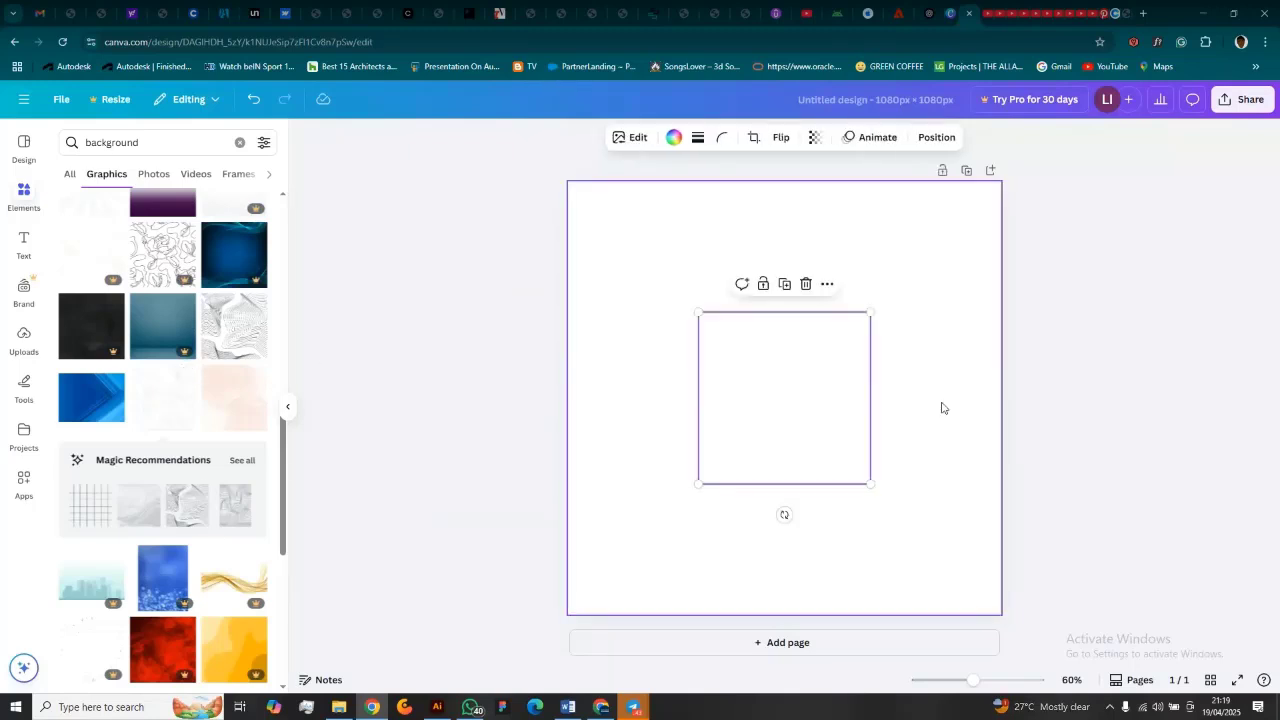
{"action": "left_click_drag", "start_coordinate": [783, 390], "coordinate": [671, 355]}
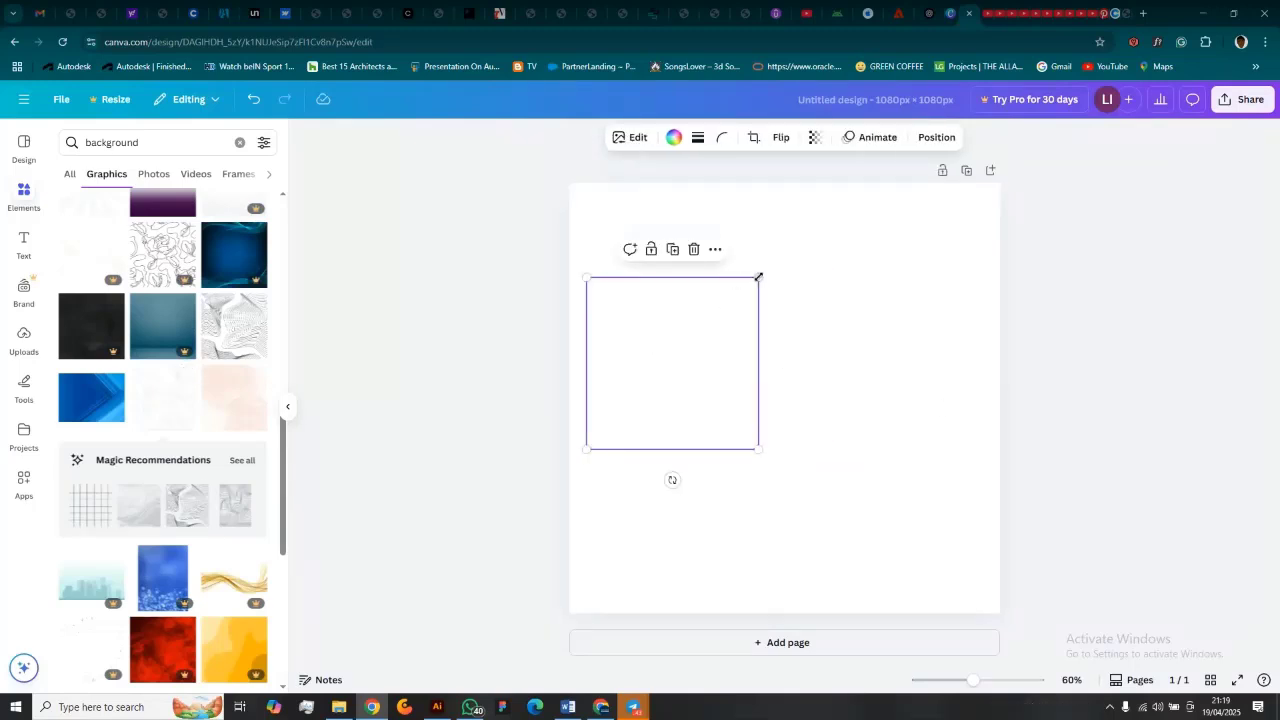
{"action": "left_click_drag", "start_coordinate": [757, 277], "coordinate": [1160, 155]}
{"action": "left_click_drag", "start_coordinate": [851, 374], "coordinate": [838, 542]}
Step: Try adjusting the enlarged white graphic's transparency, and delete the graphic from the page
{"action": "left_click", "coordinate": [815, 137]}
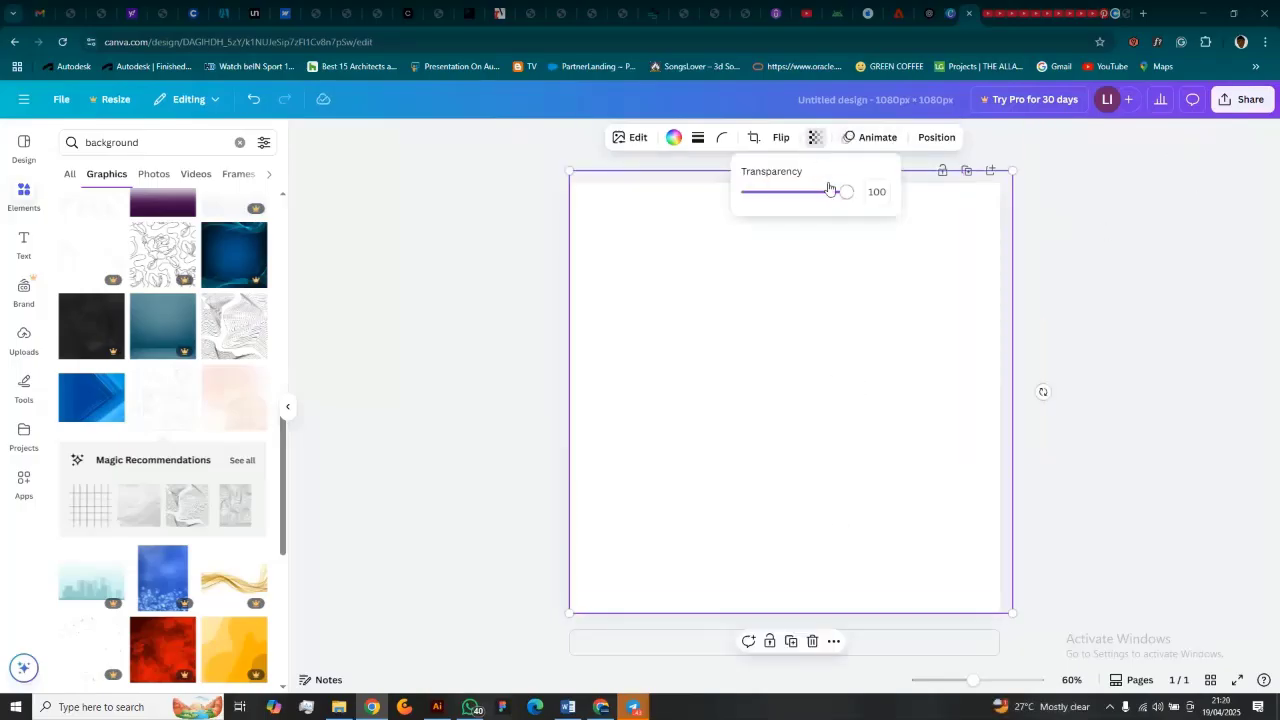
{"action": "left_click_drag", "start_coordinate": [842, 197], "coordinate": [1058, 211]}
{"action": "left_click", "coordinate": [1097, 281]}
{"action": "mouse_move", "coordinate": [758, 516]}
{"action": "left_mouse_down"}
{"action": "mouse_move", "coordinate": [891, 457]}
{"action": "mouse_move", "coordinate": [777, 484]}
{"action": "mouse_move", "coordinate": [806, 460]}
{"action": "mouse_move", "coordinate": [754, 500]}
{"action": "left_mouse_up"}
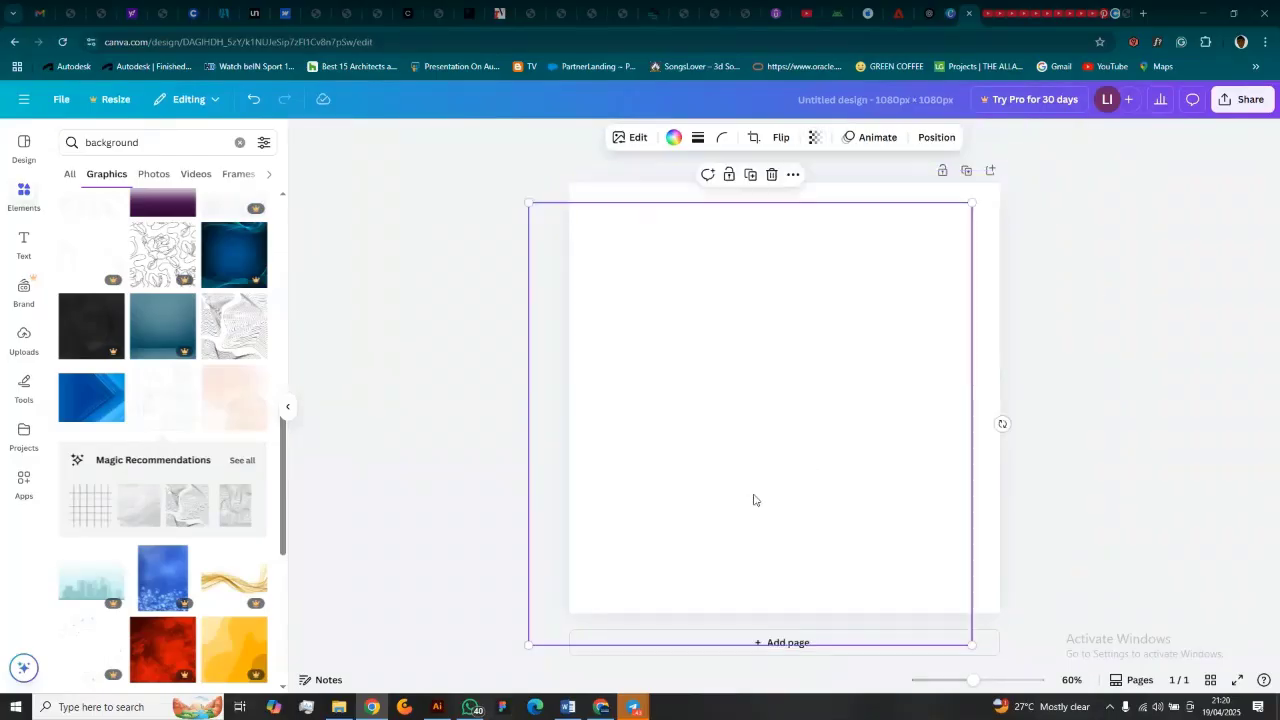
{"action": "key", "text": "Delete"}
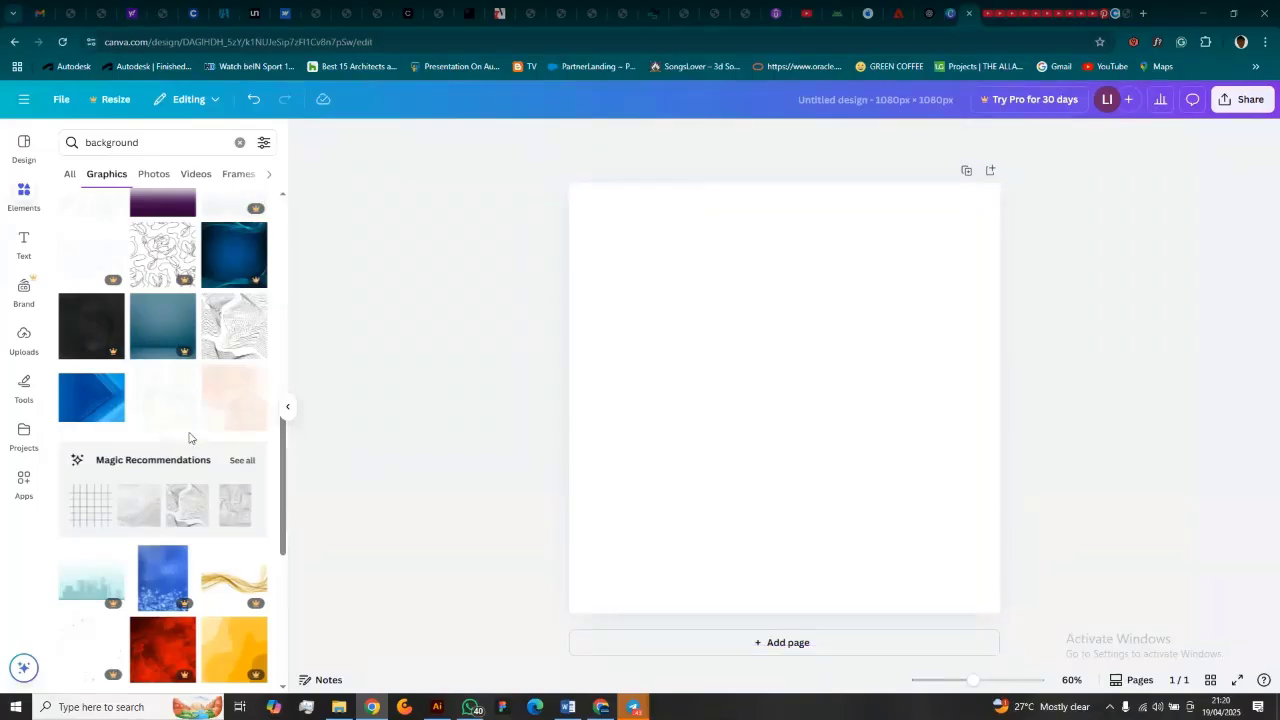
Step: Browse more background graphics, try the pastel multicolour watercolor graphic on the page, and remove it
{"action": "scroll", "coordinate": [191, 438], "scroll_direction": "down", "scroll_amount": 5}
{"action": "scroll", "coordinate": [190, 445], "scroll_direction": "down", "scroll_amount": 1}
{"action": "scroll", "coordinate": [189, 461], "scroll_direction": "up", "scroll_amount": 2}
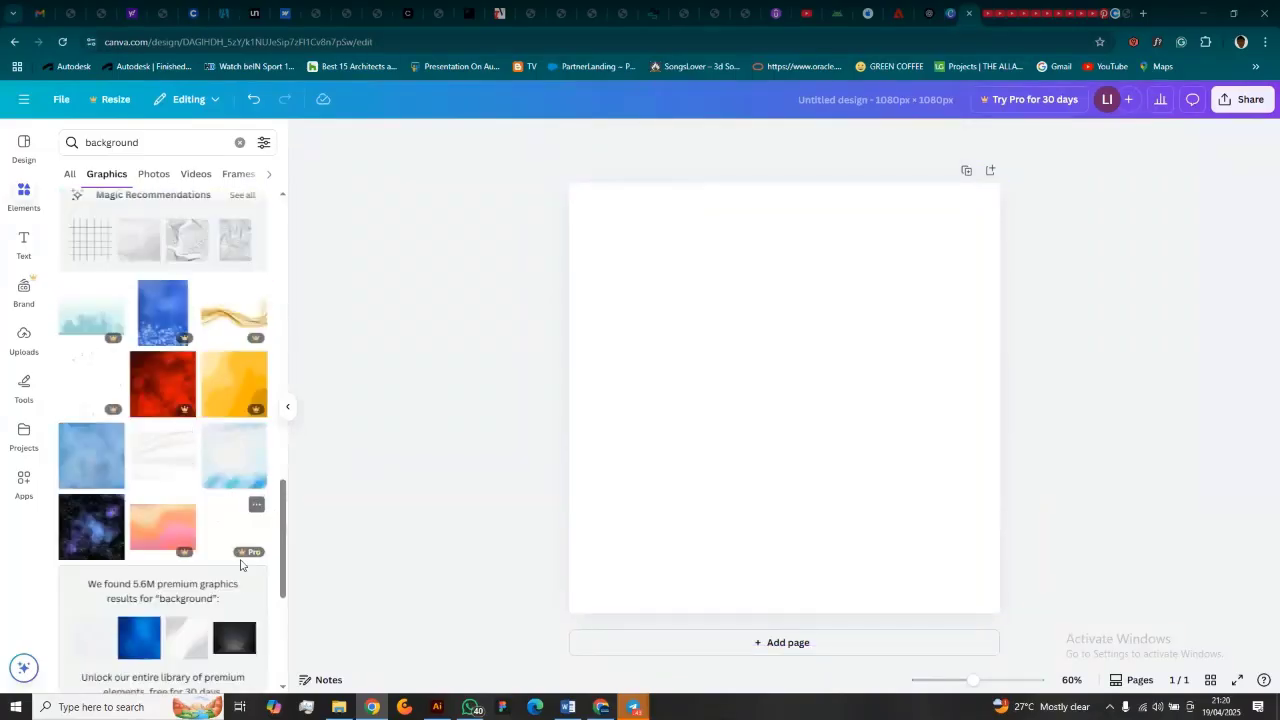
{"action": "scroll", "coordinate": [172, 432], "scroll_direction": "down", "scroll_amount": 3}
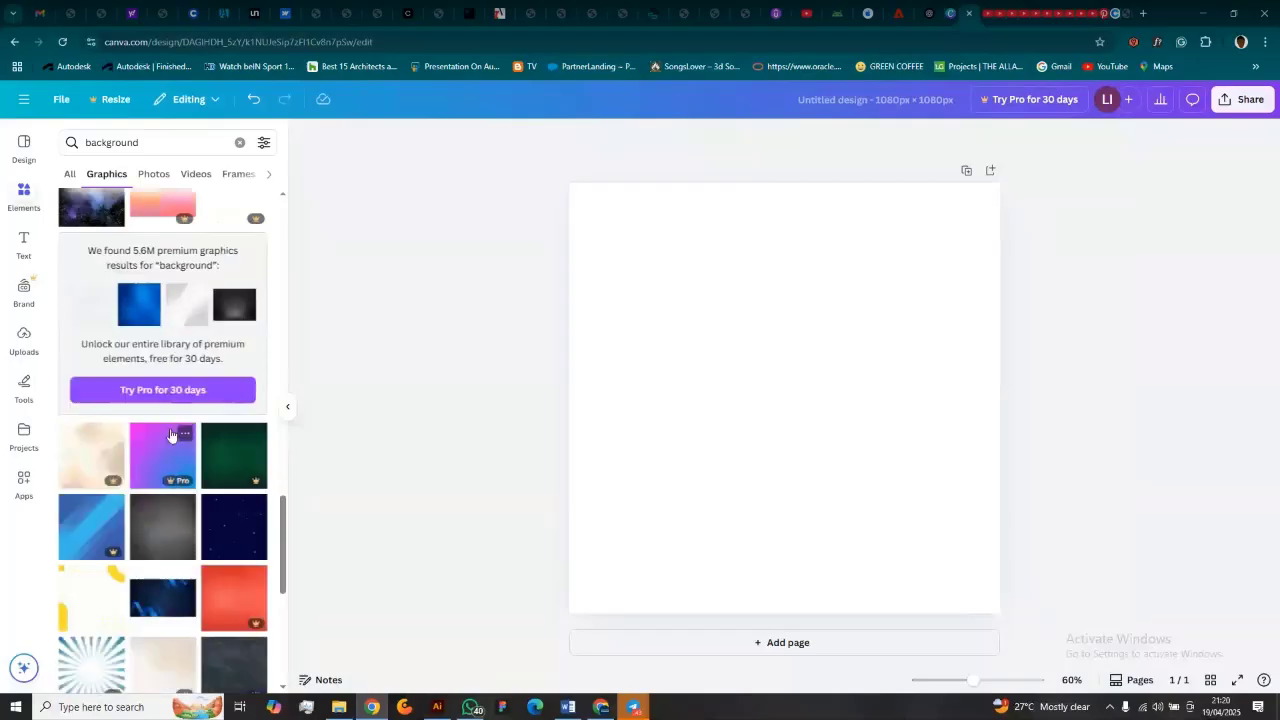
{"action": "scroll", "coordinate": [170, 435], "scroll_direction": "down", "scroll_amount": 3}
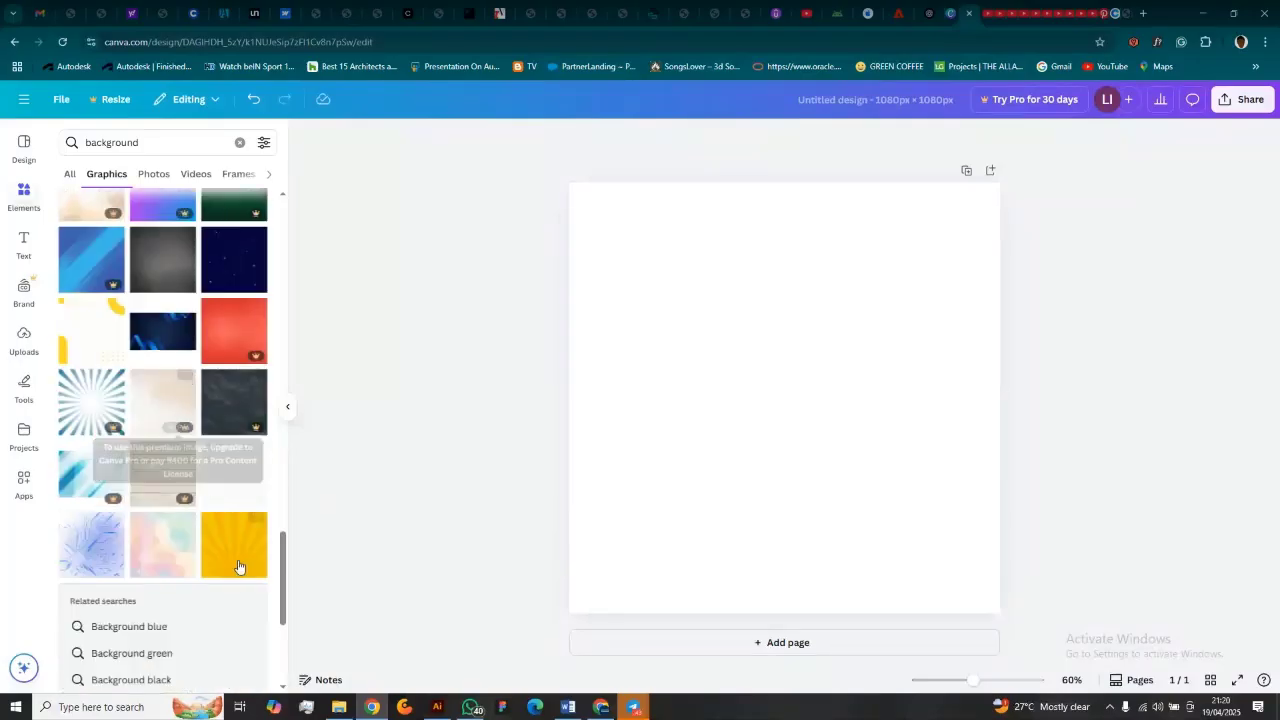
{"action": "scroll", "coordinate": [195, 537], "scroll_direction": "down", "scroll_amount": 3}
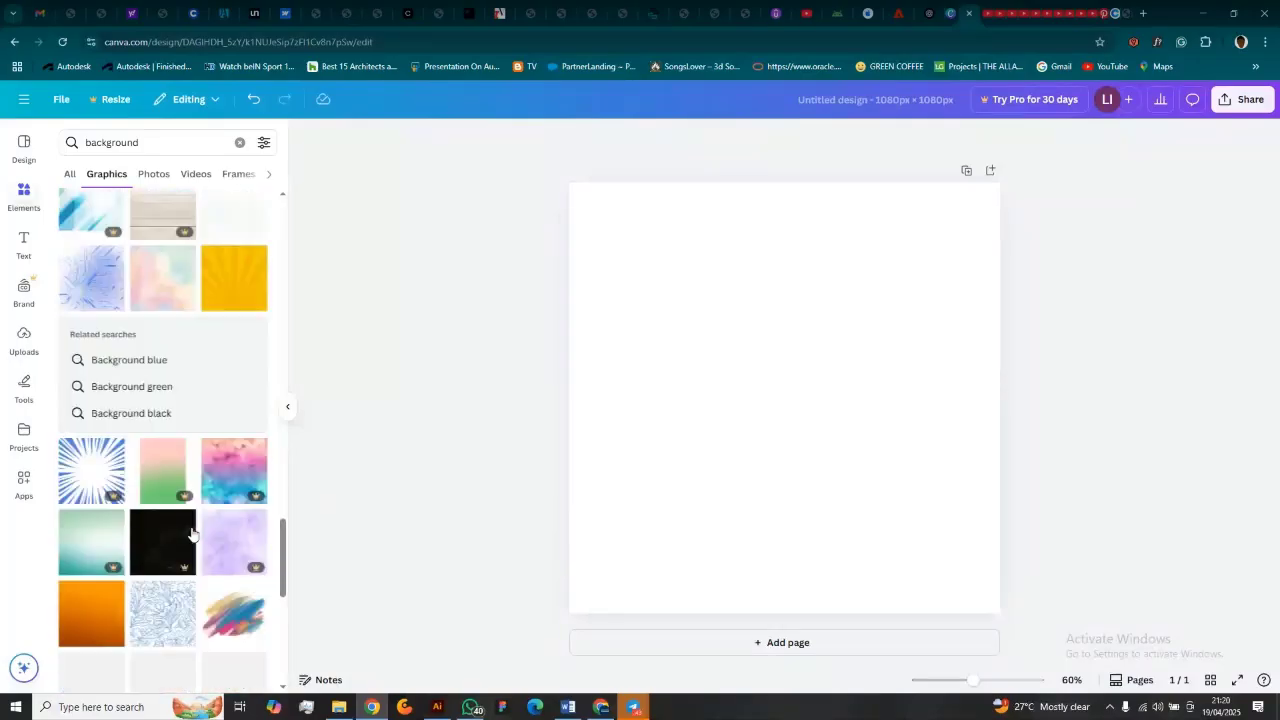
{"action": "left_click", "coordinate": [160, 287]}
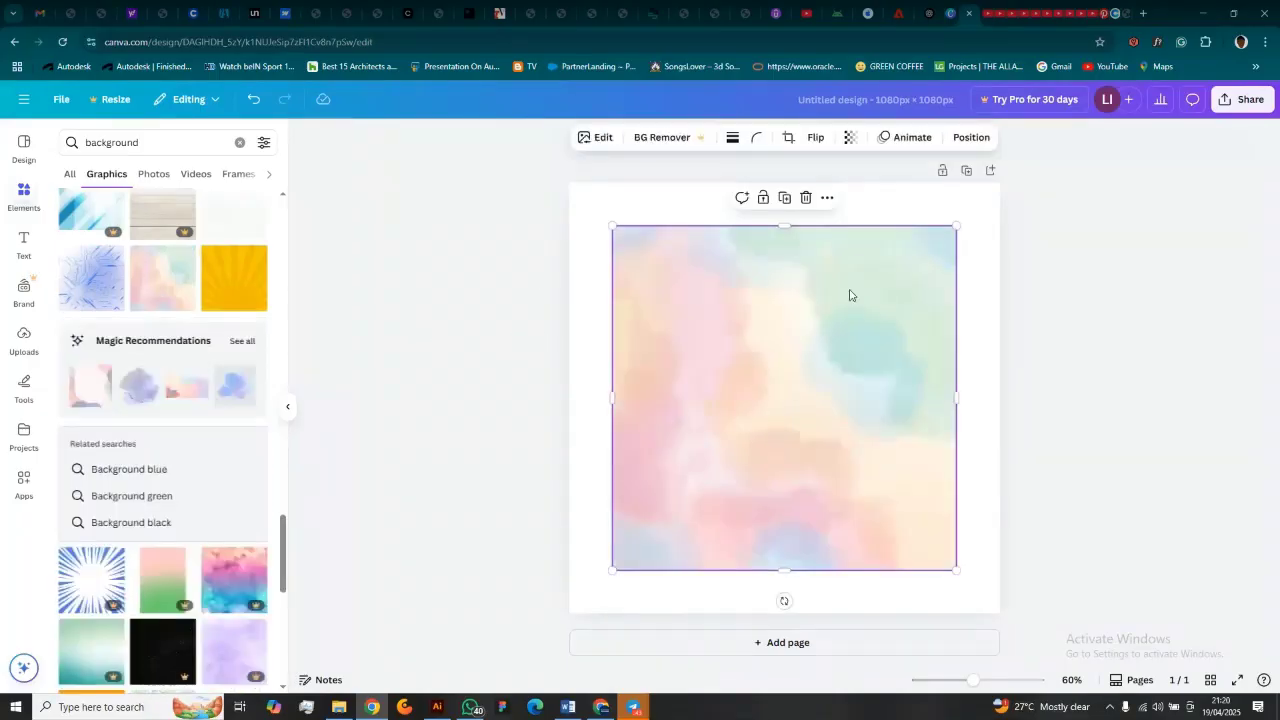
{"action": "key", "text": "Delete"}
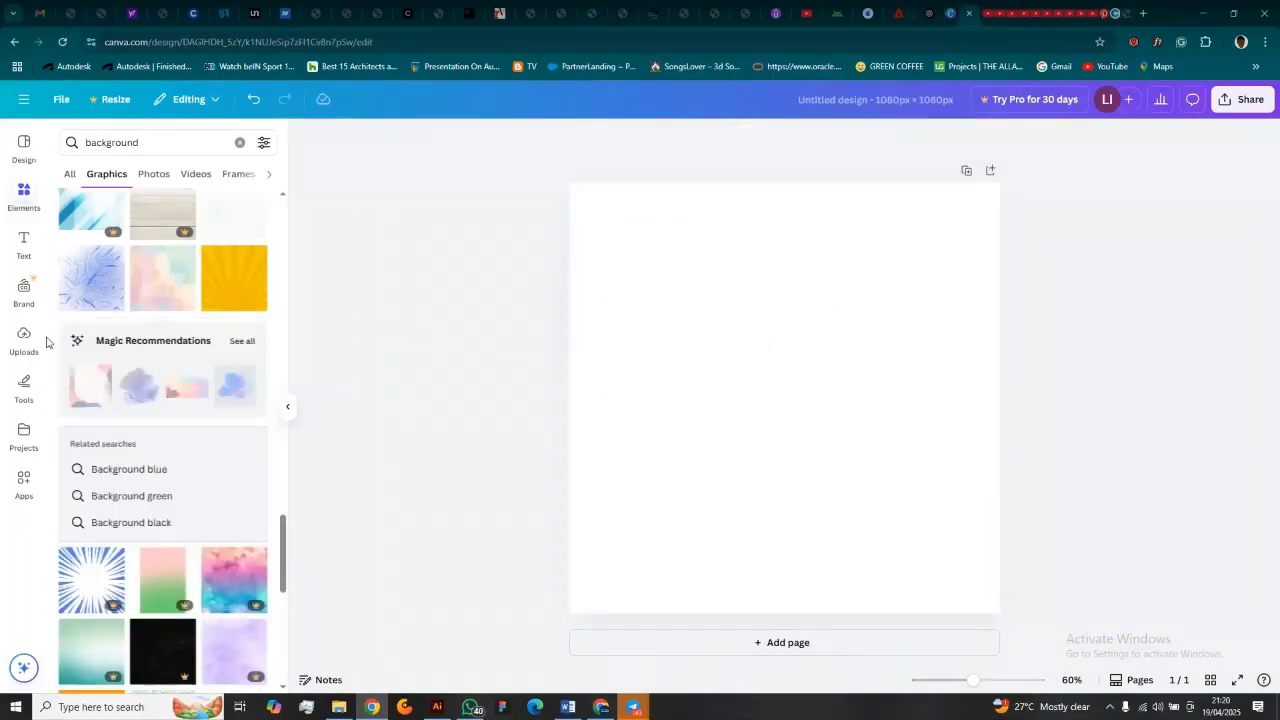
{"action": "scroll", "coordinate": [194, 377], "scroll_direction": "down", "scroll_amount": 4}
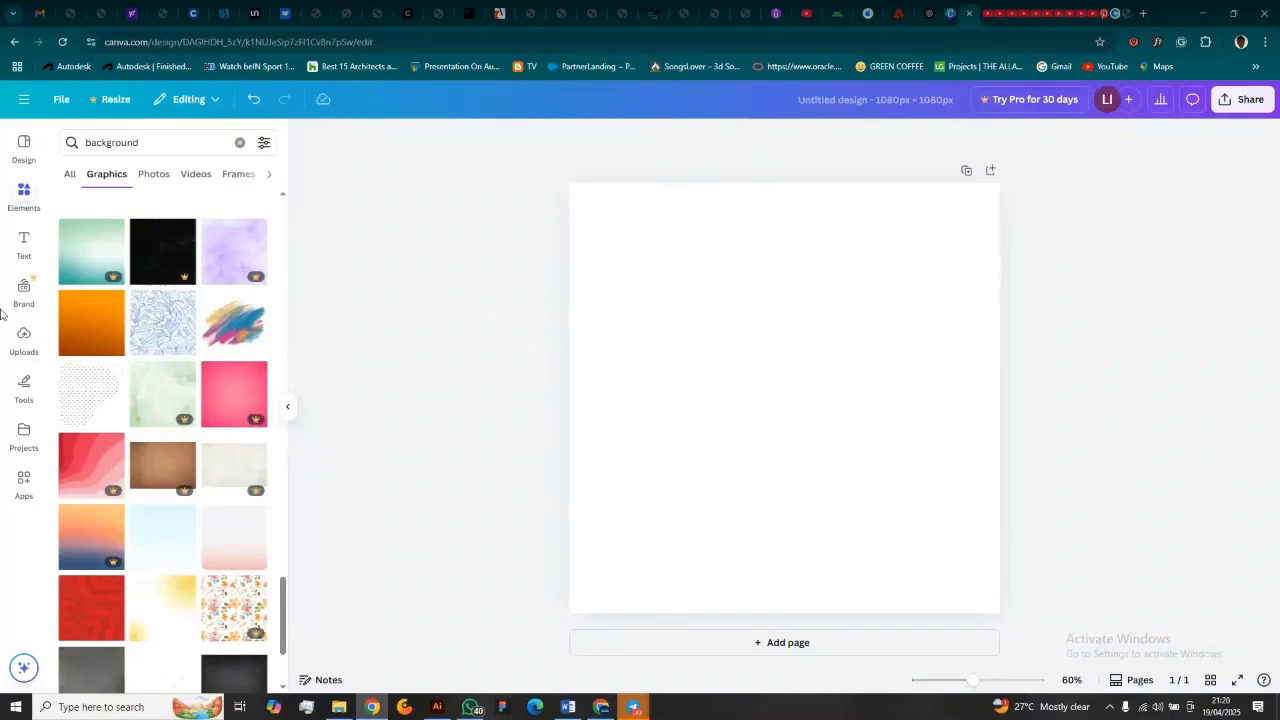
Step: Add the uploaded white diamond-pattern image to the page and enlarge it to cover the whole page
{"action": "left_click", "coordinate": [22, 340]}
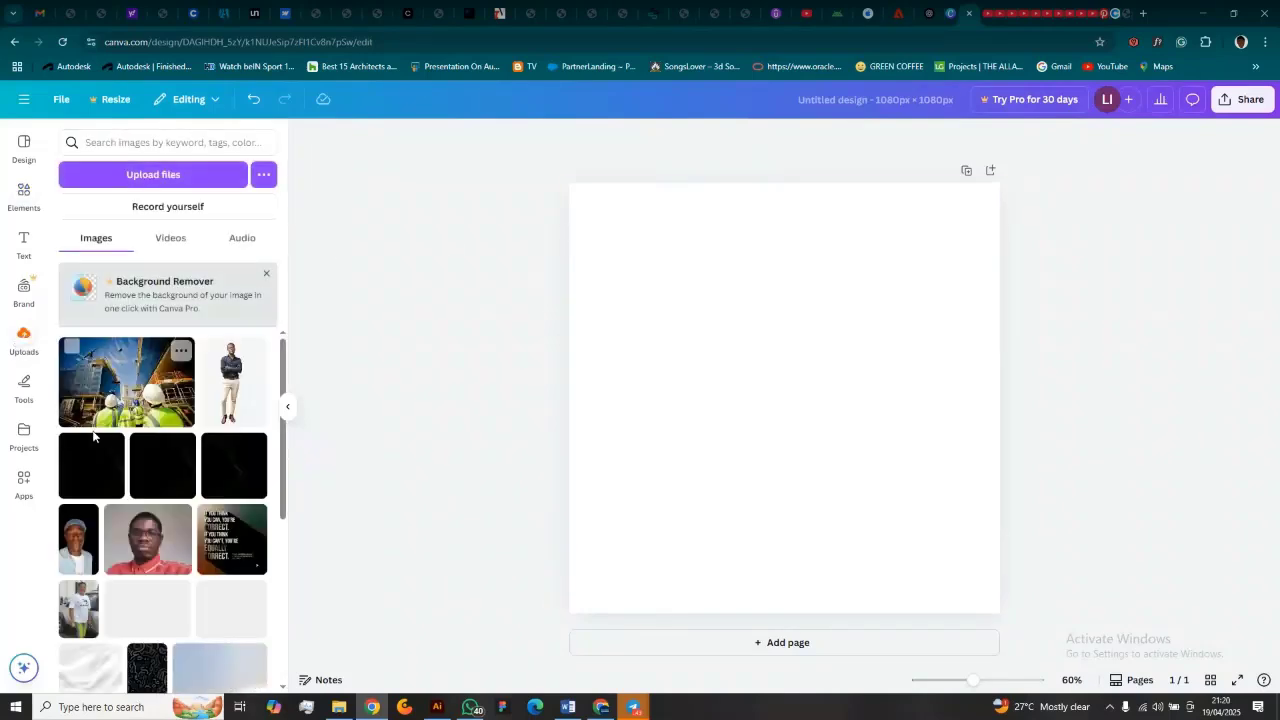
{"action": "scroll", "coordinate": [93, 435], "scroll_direction": "down", "scroll_amount": 10}
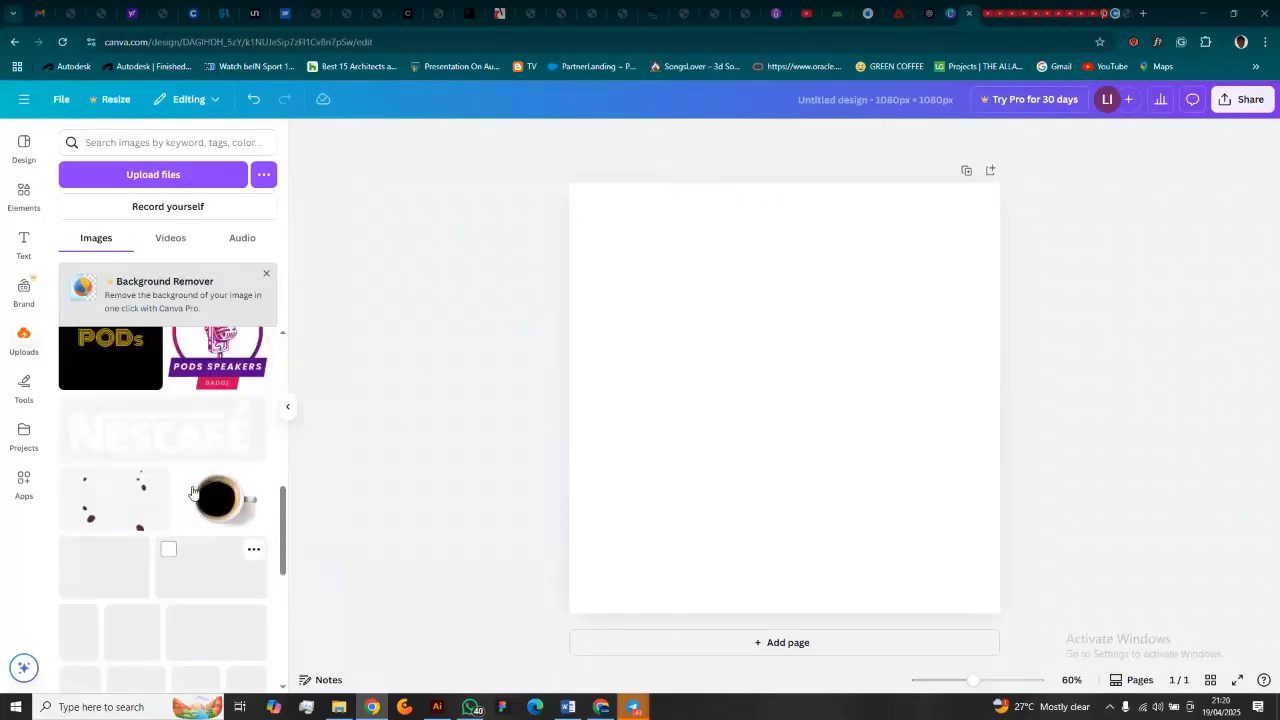
{"action": "scroll", "coordinate": [143, 400], "scroll_direction": "up", "scroll_amount": 2}
{"action": "left_click", "coordinate": [138, 390]}
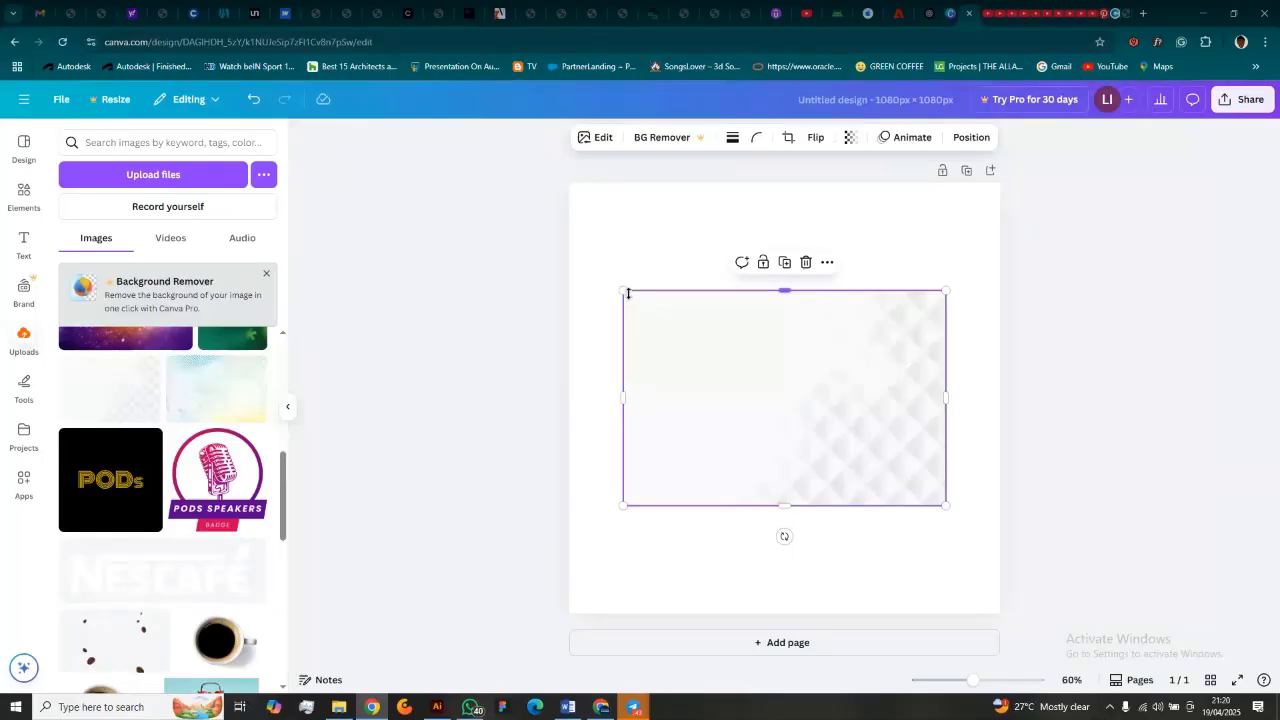
{"action": "left_click_drag", "start_coordinate": [631, 291], "coordinate": [612, 246]}
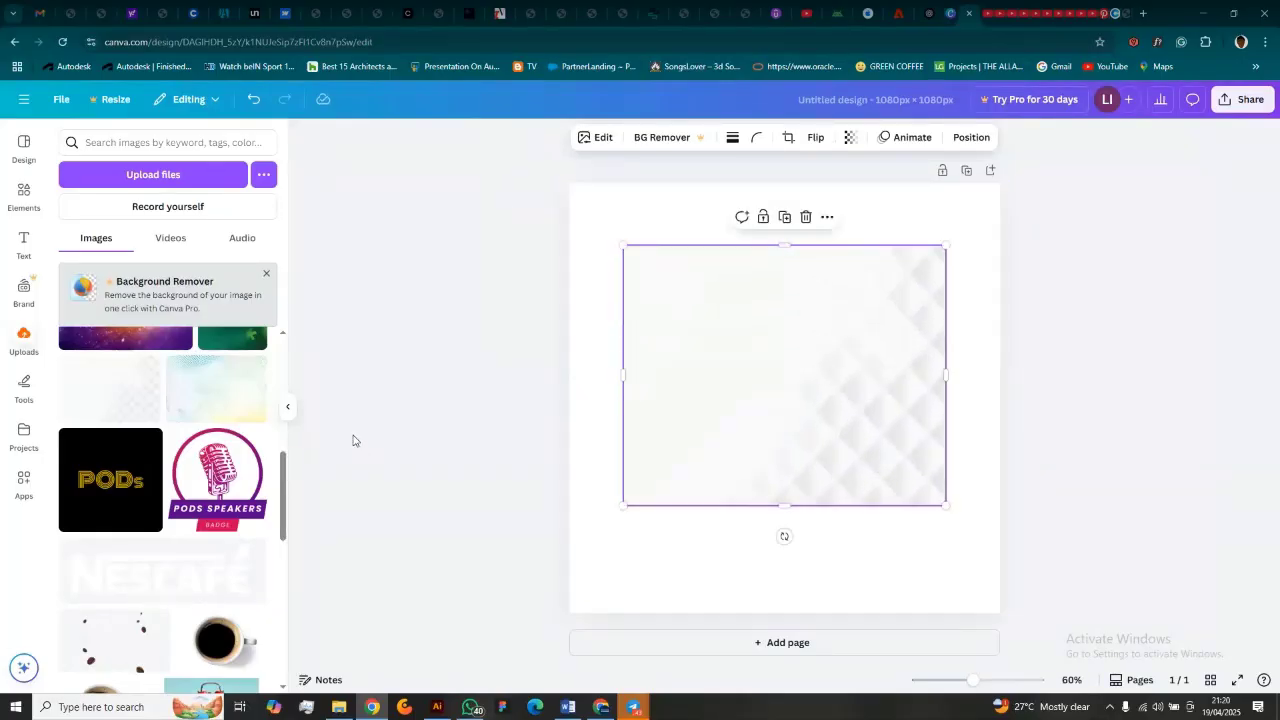
{"action": "left_click_drag", "start_coordinate": [946, 506], "coordinate": [1183, 692]}
{"action": "left_click_drag", "start_coordinate": [960, 571], "coordinate": [856, 497]}
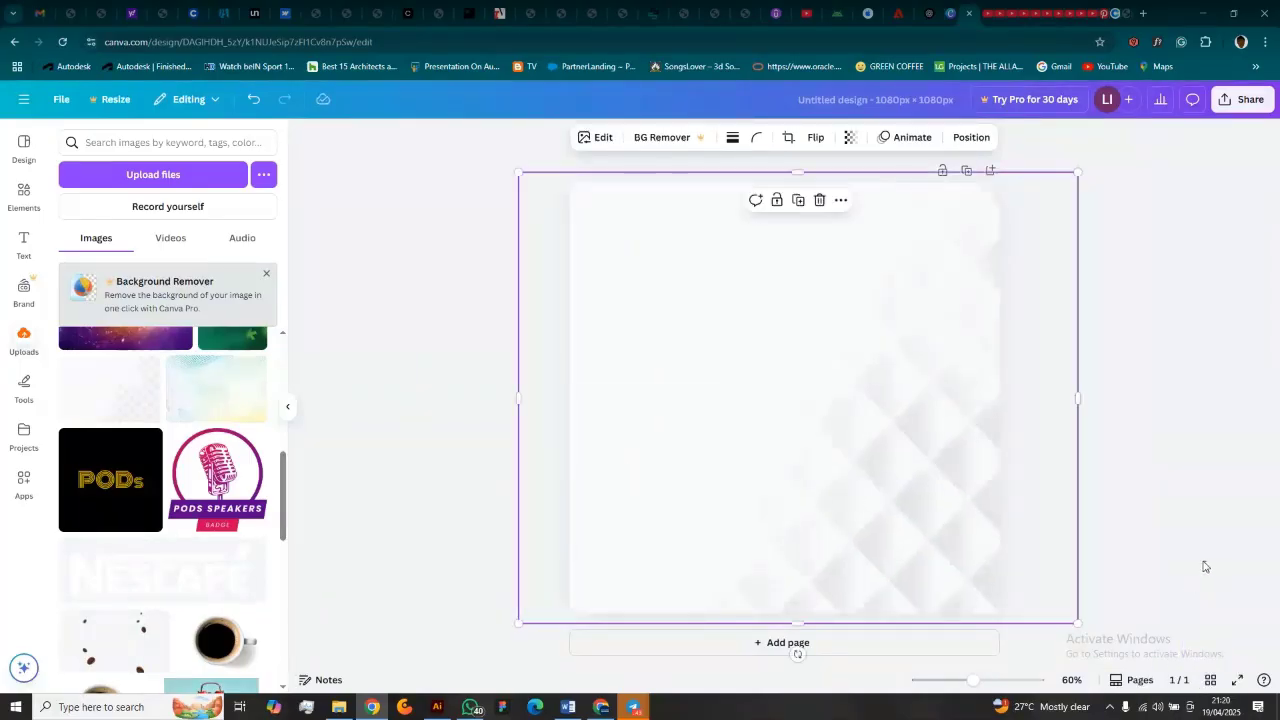
{"action": "left_click", "coordinate": [1143, 546]}
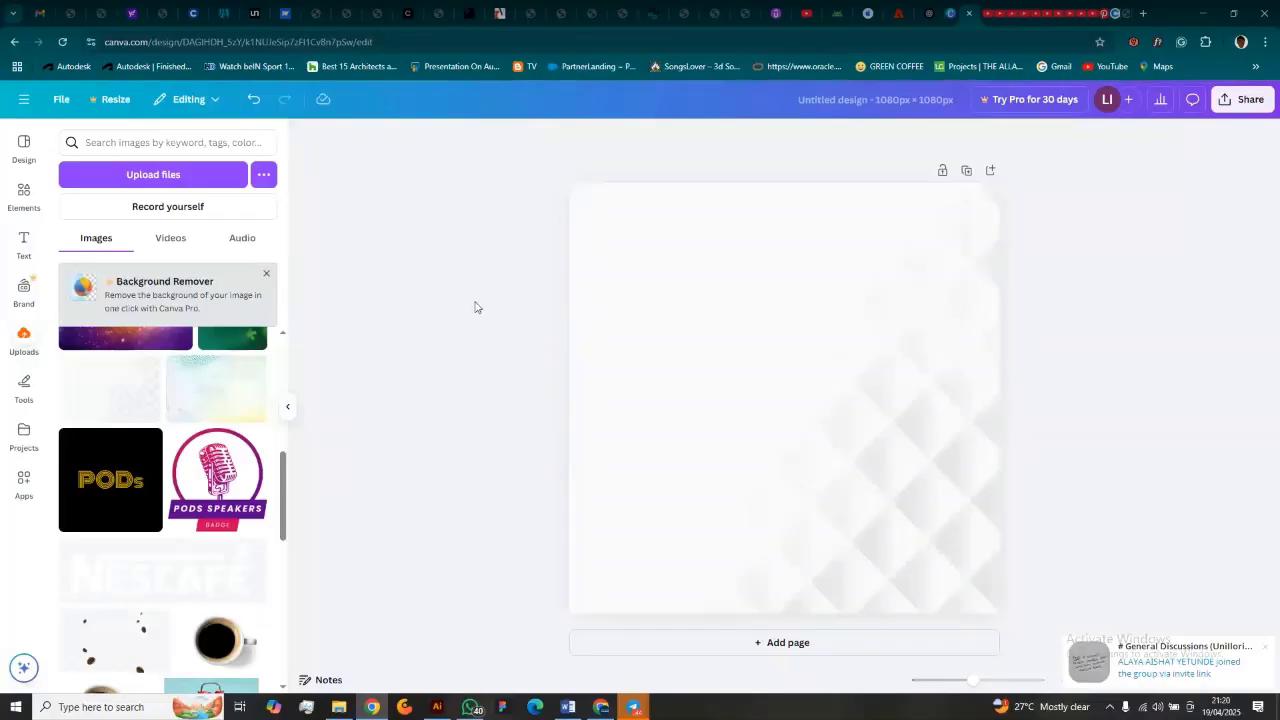
Step: Try the uploaded pastel halftone, beige brush-stroke, blue-orange gradient and grey cubes images on the page
{"action": "left_click", "coordinate": [235, 402]}
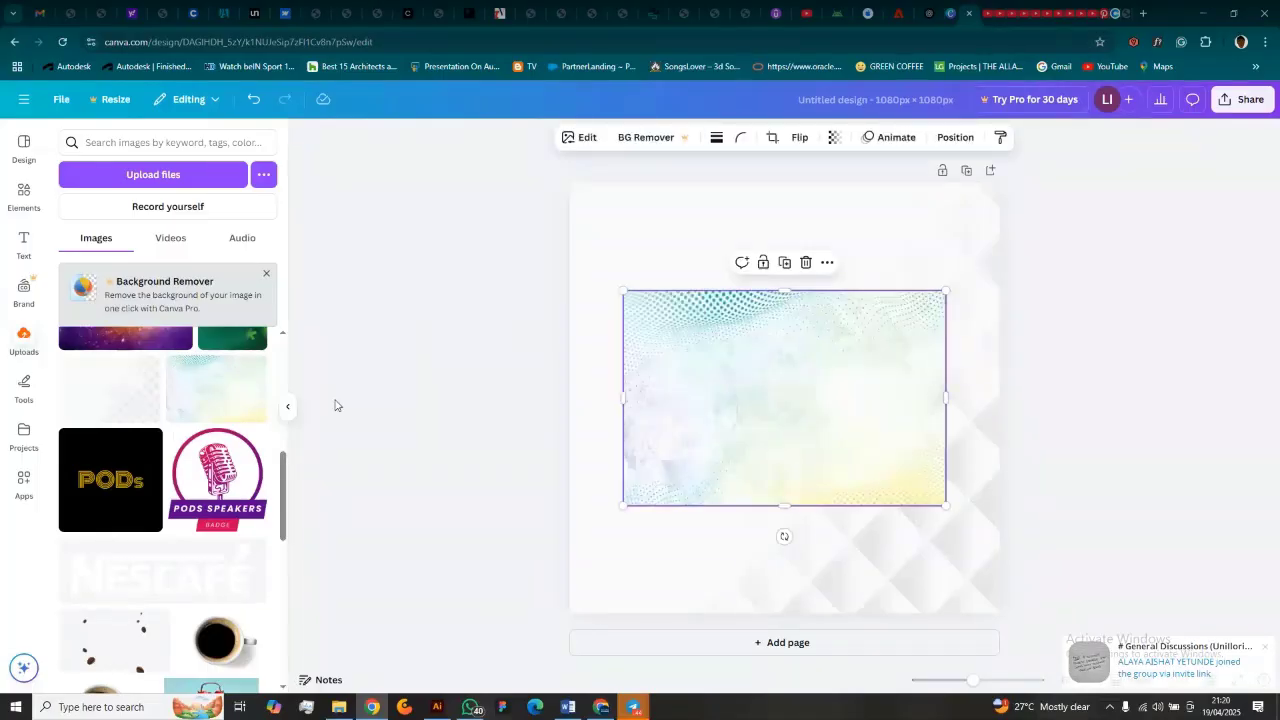
{"action": "scroll", "coordinate": [175, 500], "scroll_direction": "down", "scroll_amount": 5}
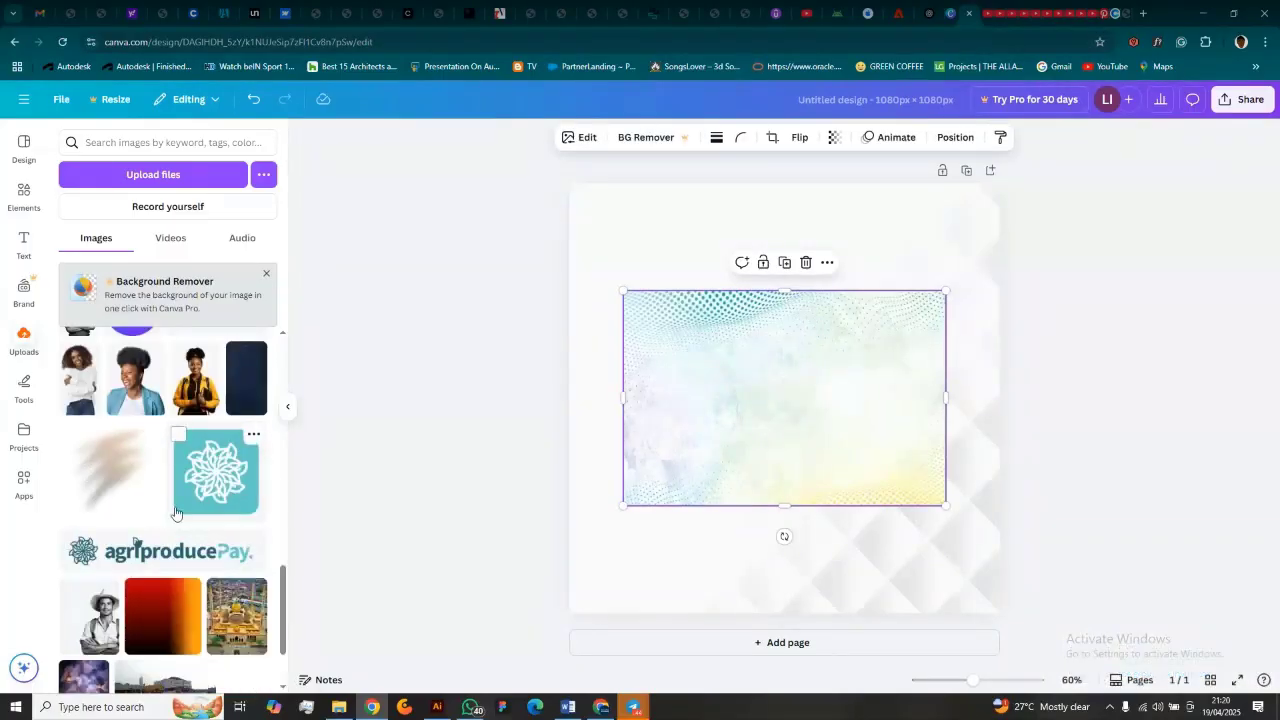
{"action": "scroll", "coordinate": [160, 495], "scroll_direction": "up", "scroll_amount": 1}
{"action": "left_click", "coordinate": [157, 486]}
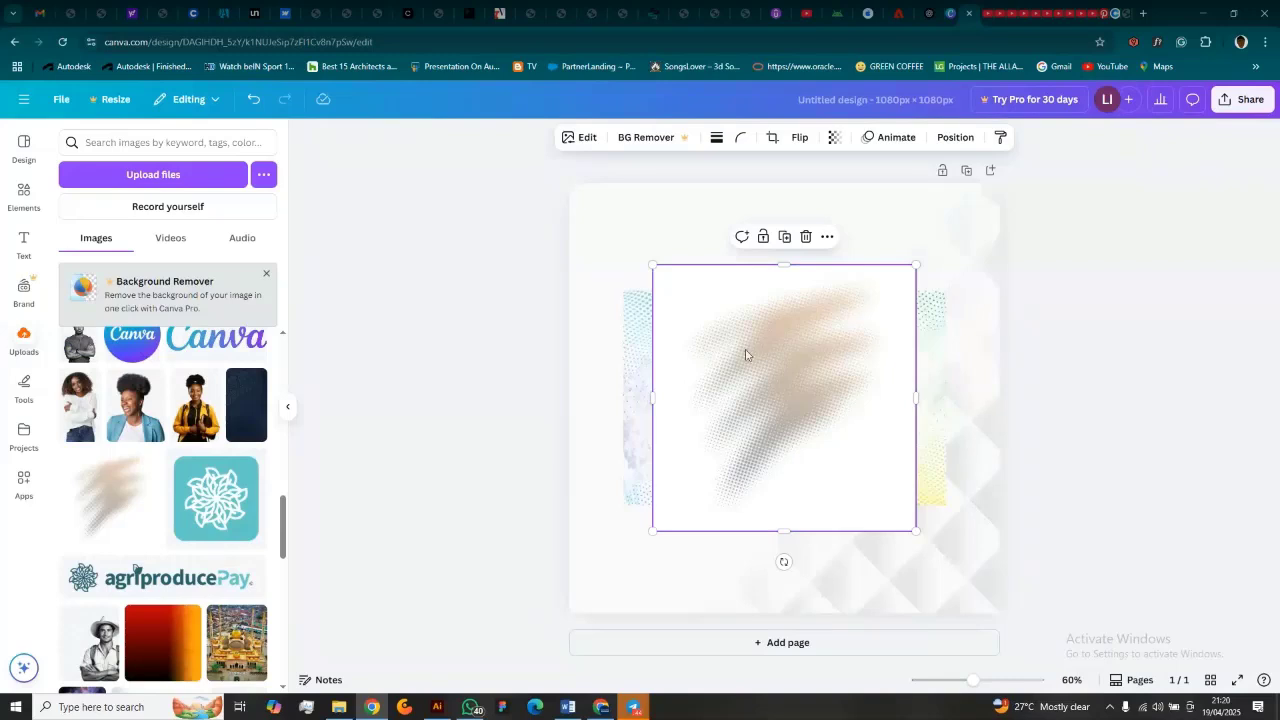
{"action": "scroll", "coordinate": [144, 540], "scroll_direction": "down", "scroll_amount": 5}
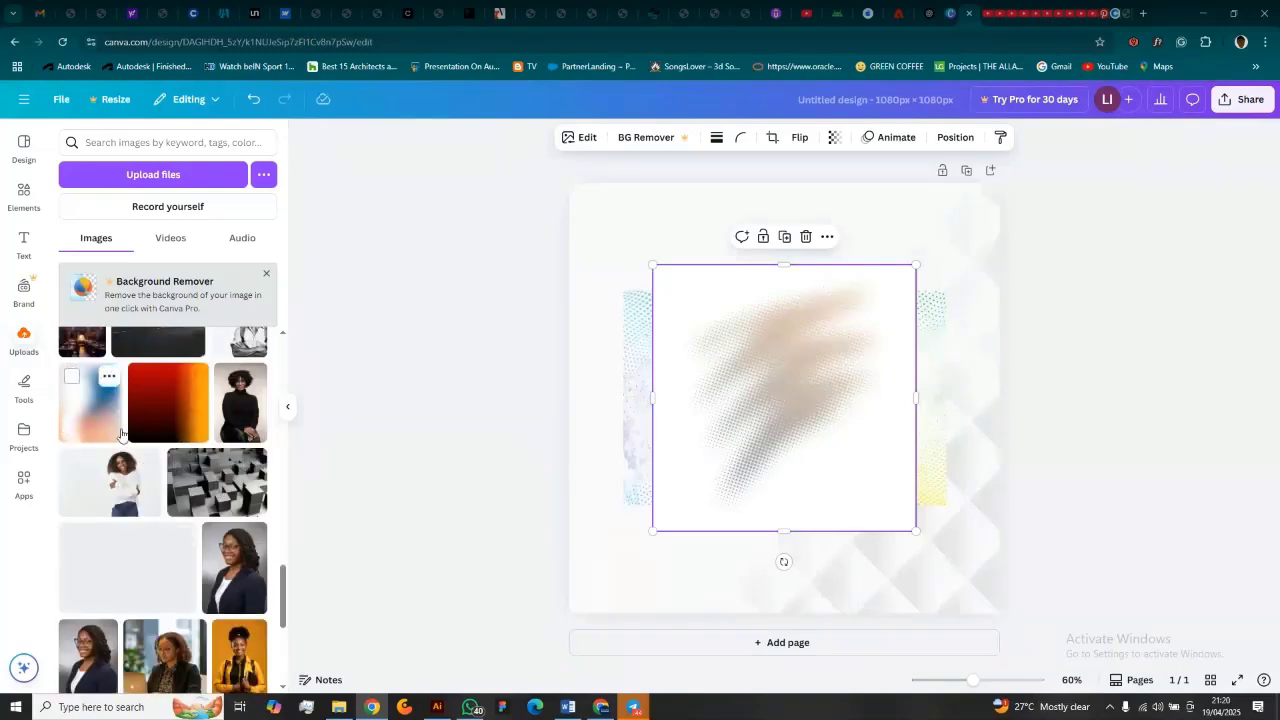
{"action": "left_click", "coordinate": [121, 434]}
{"action": "left_click", "coordinate": [215, 480]}
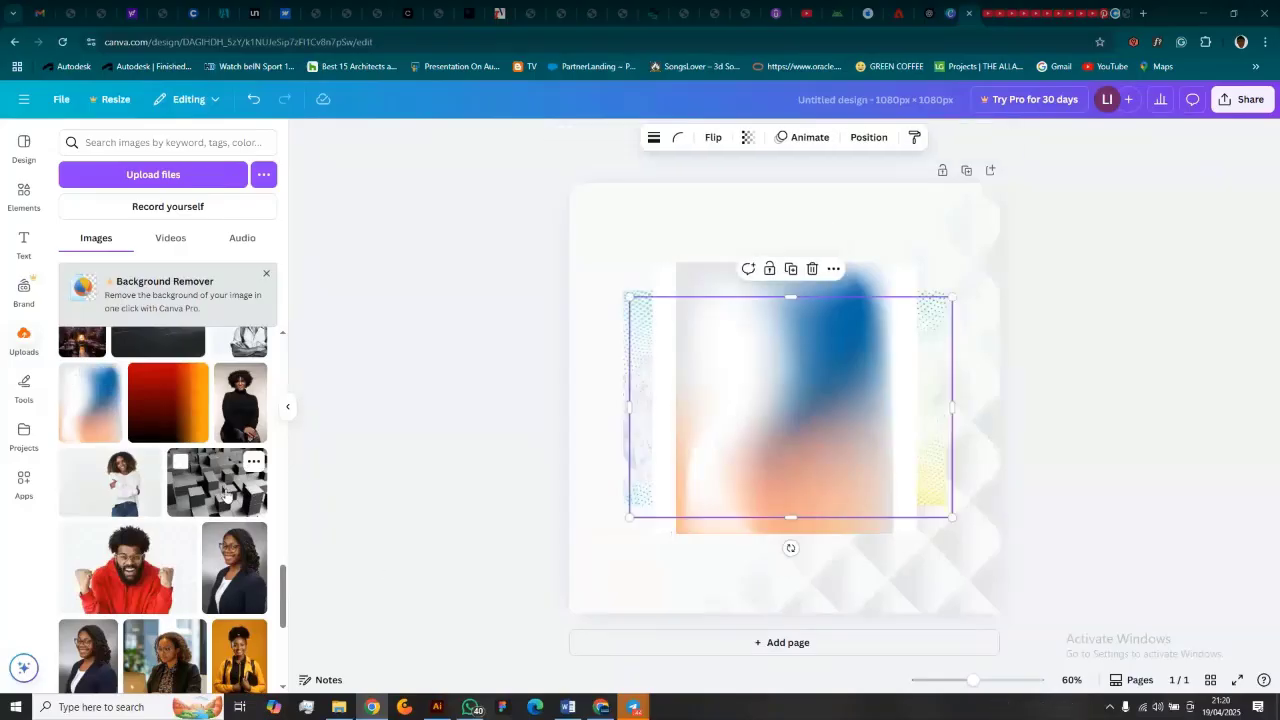
{"action": "scroll", "coordinate": [164, 562], "scroll_direction": "down", "scroll_amount": 3}
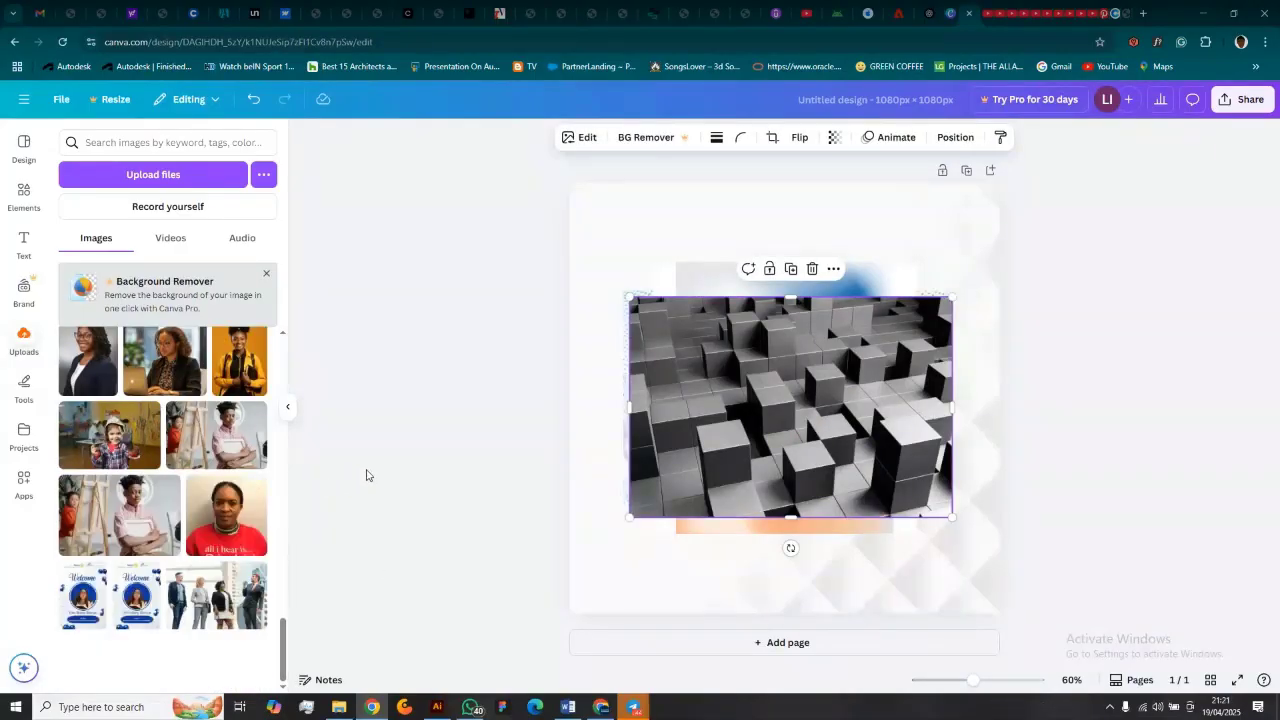
Step: Delete all the uploaded images from the page, including the white diamond-pattern background
{"action": "key", "text": "Delete"}
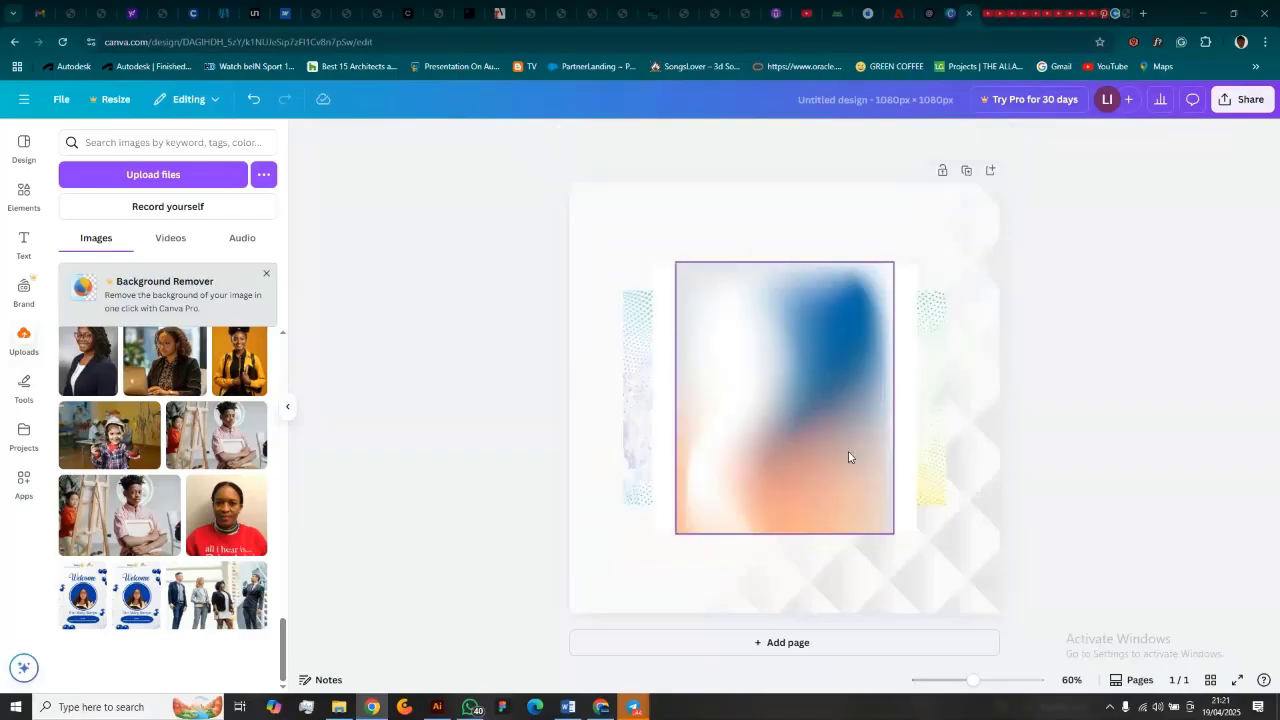
{"action": "left_click", "coordinate": [826, 449]}
{"action": "key", "text": "Delete"}
{"action": "left_click", "coordinate": [811, 434]}
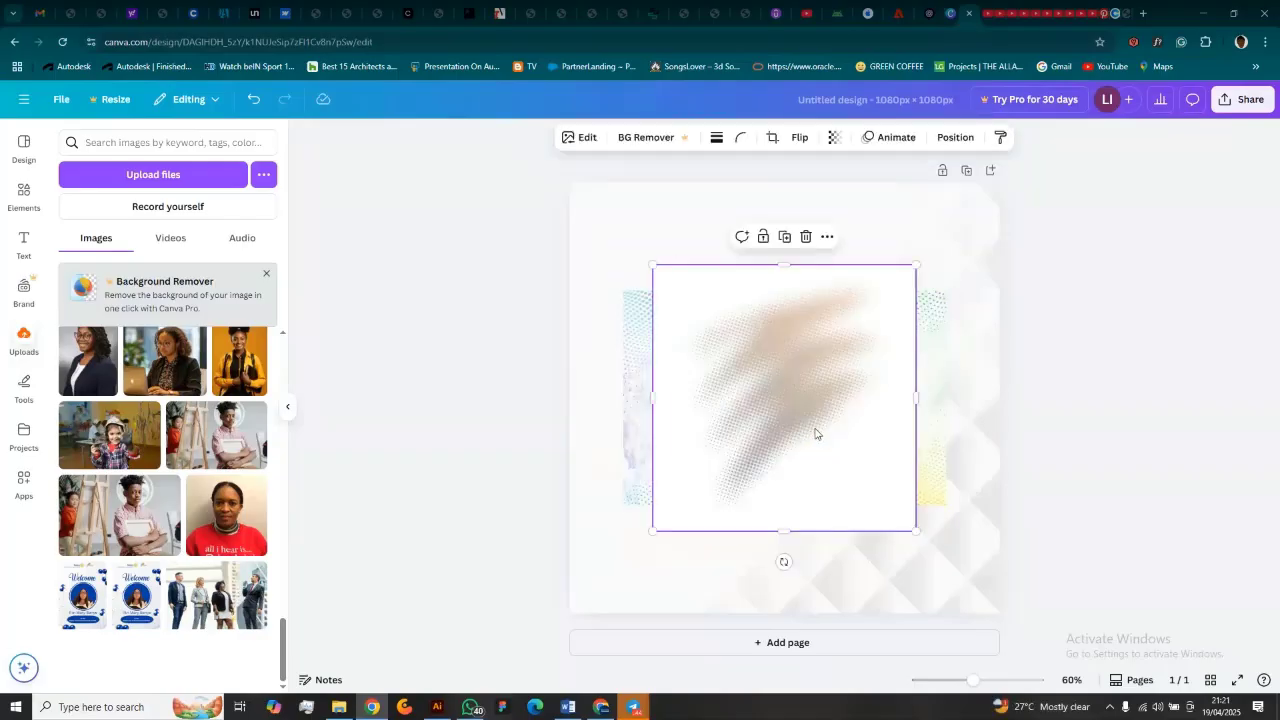
{"action": "key", "text": "Delete"}
{"action": "left_click", "coordinate": [810, 434]}
{"action": "key", "text": "Delete"}
{"action": "left_click", "coordinate": [823, 443]}
{"action": "key", "text": "Delete"}
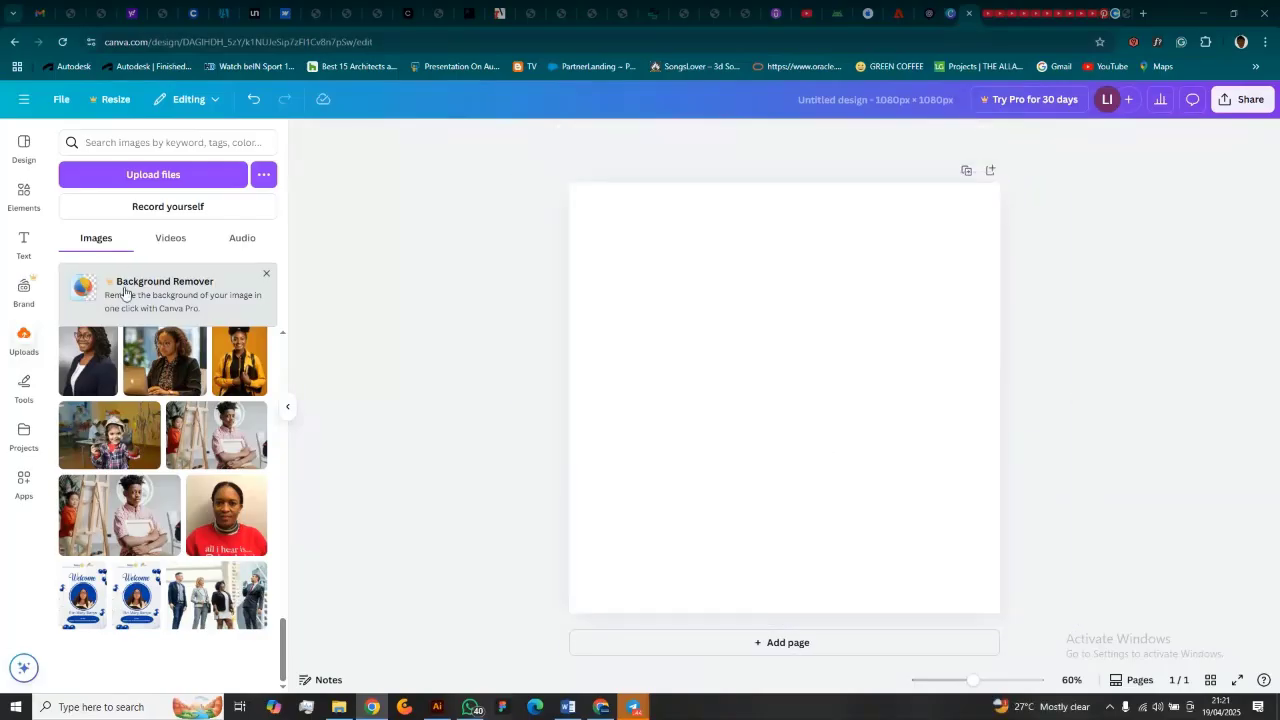
Step: Return to the background graphics results and add the pale green watercolor graphic to the page
{"action": "scroll", "coordinate": [140, 415], "scroll_direction": "down", "scroll_amount": 10}
{"action": "left_click", "coordinate": [119, 145]}
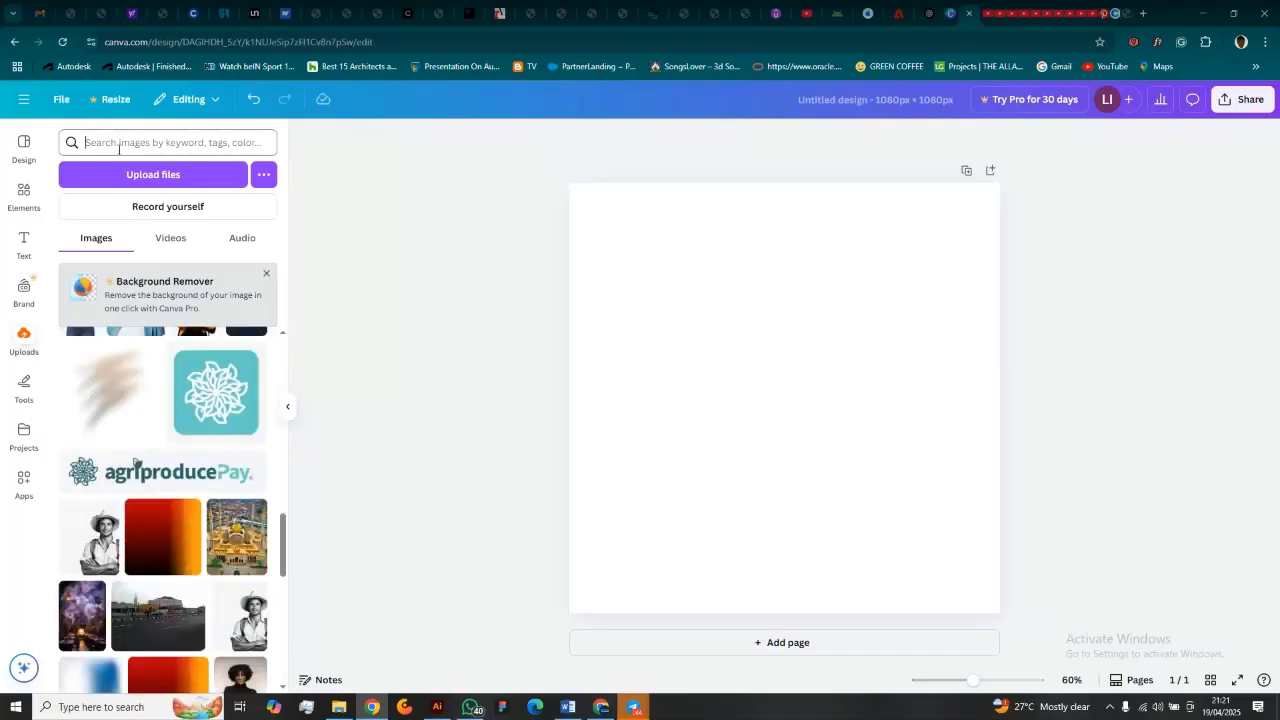
{"action": "left_click", "coordinate": [24, 195]}
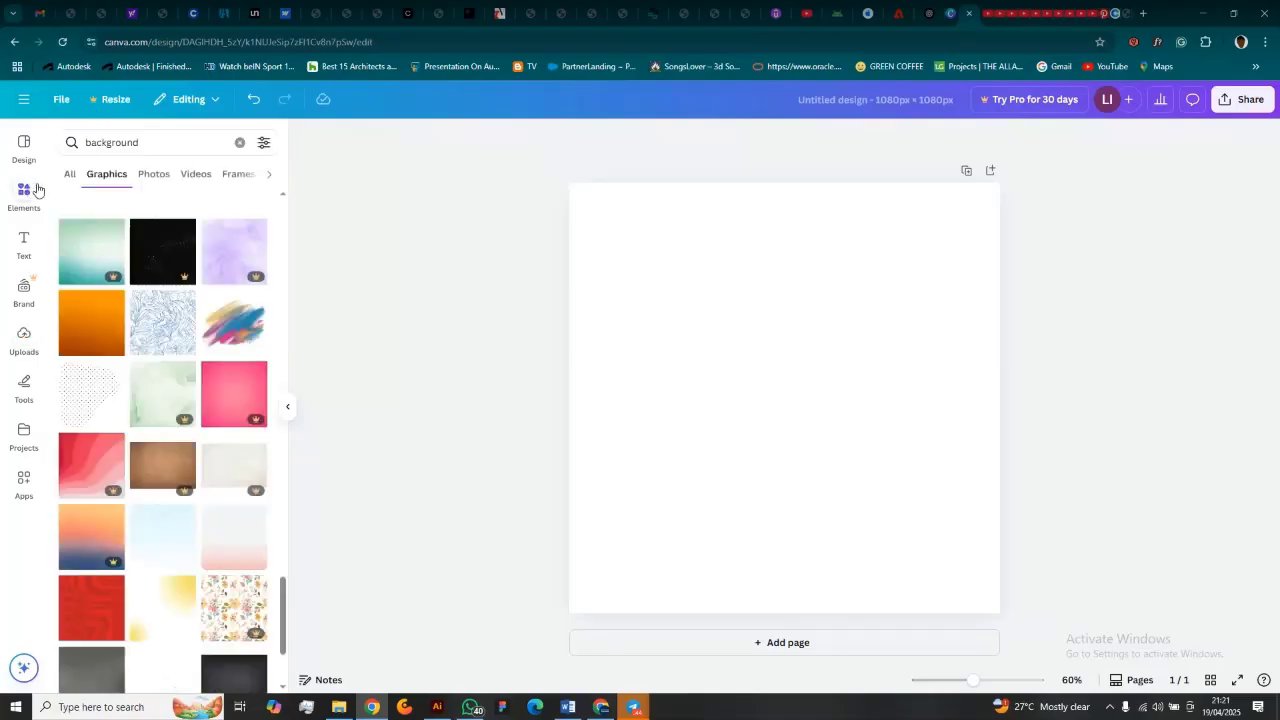
{"action": "scroll", "coordinate": [125, 300], "scroll_direction": "up", "scroll_amount": 15}
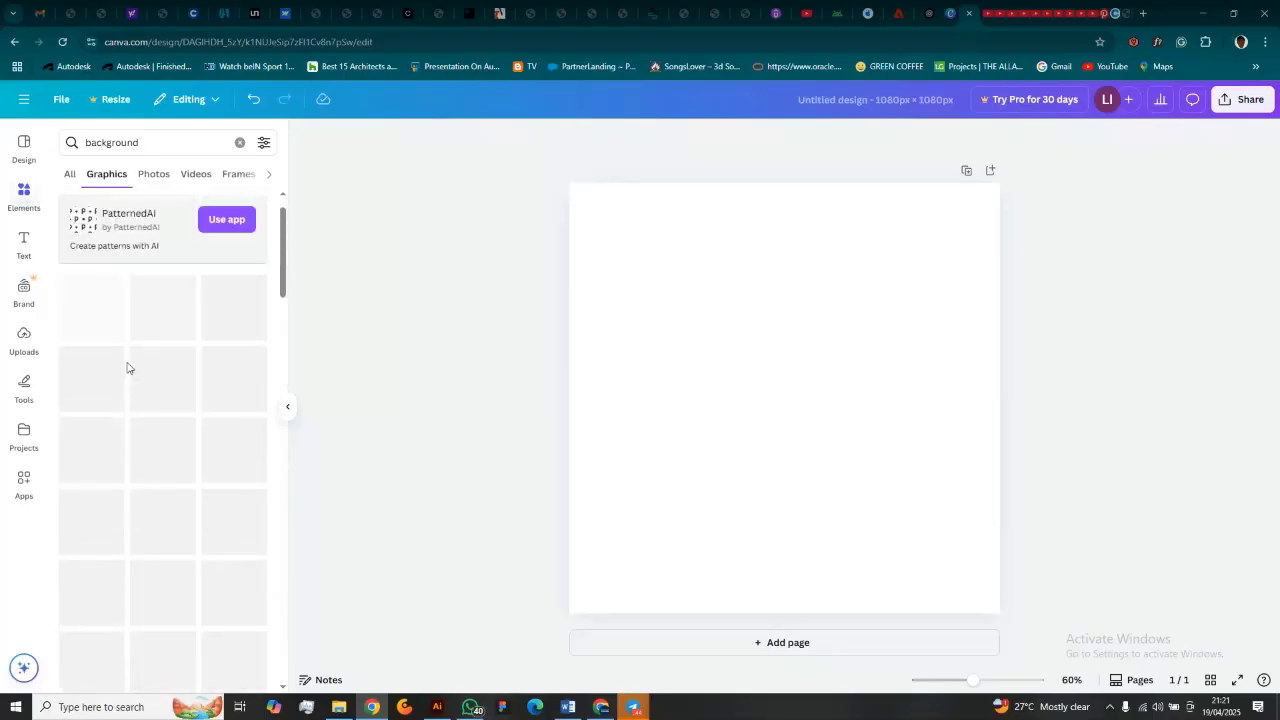
{"action": "scroll", "coordinate": [166, 443], "scroll_direction": "down", "scroll_amount": 3}
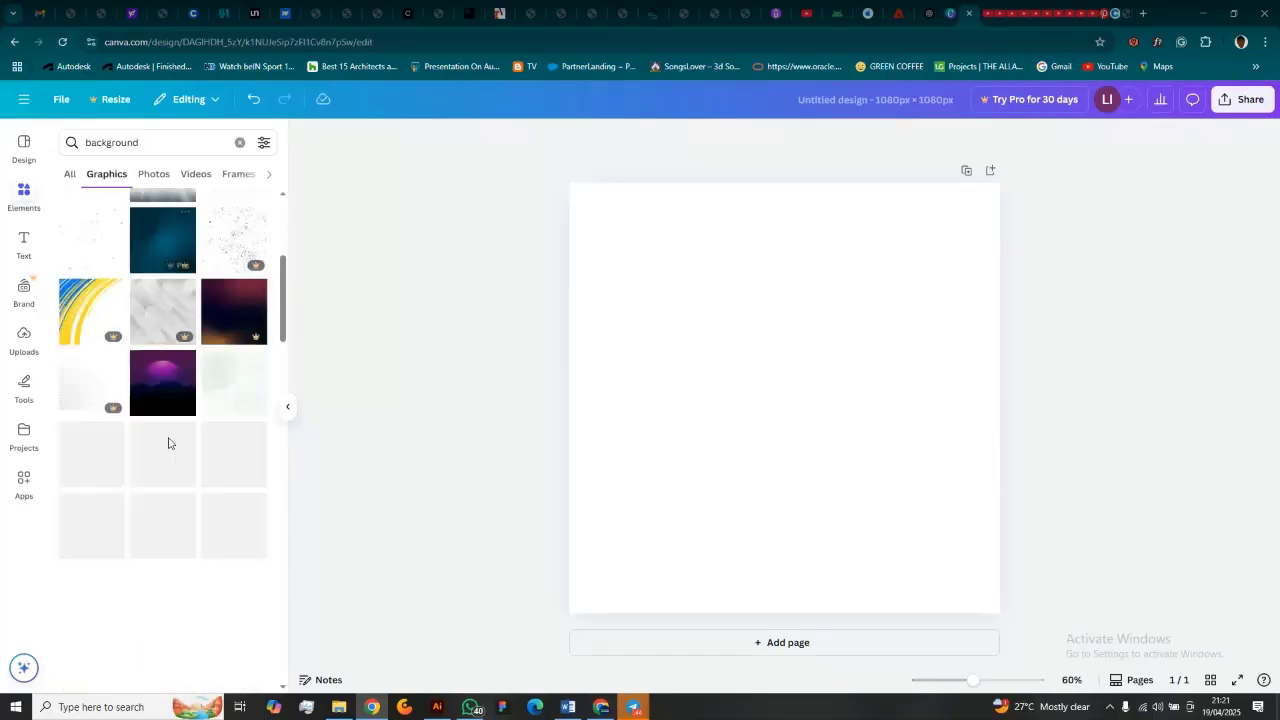
{"action": "left_click", "coordinate": [240, 392]}
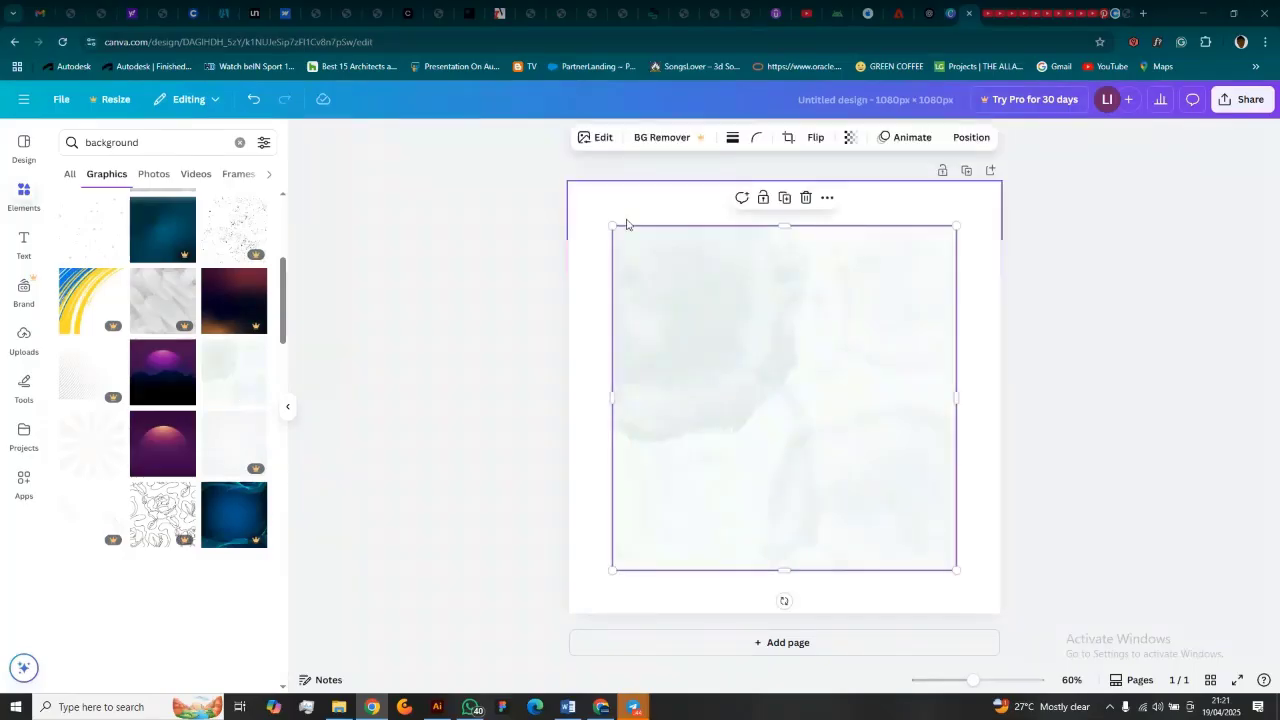
Step: Enlarge the pale green watercolor graphic past all page edges and shift it to cover the page
{"action": "left_click_drag", "start_coordinate": [595, 213], "coordinate": [519, 135]}
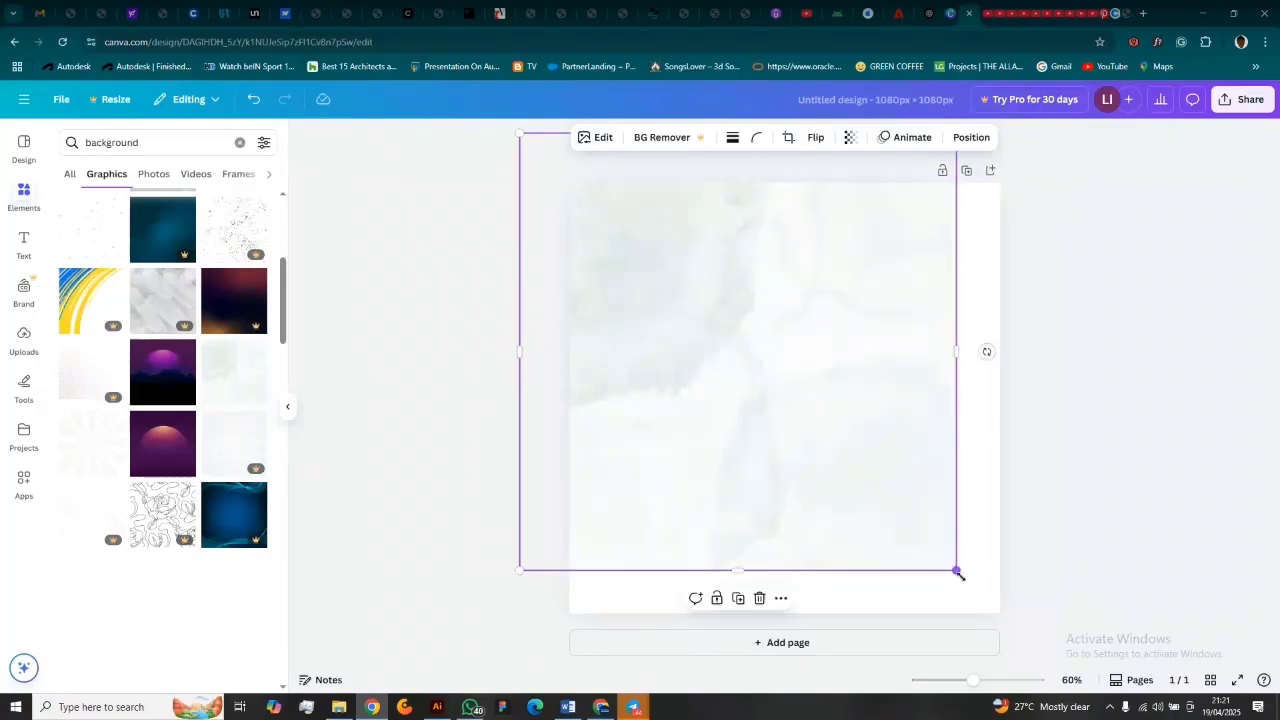
{"action": "left_click_drag", "start_coordinate": [957, 571], "coordinate": [1043, 657]}
{"action": "mouse_move", "coordinate": [835, 404]}
{"action": "left_mouse_down"}
{"action": "mouse_move", "coordinate": [828, 431]}
{"action": "mouse_move", "coordinate": [828, 407]}
{"action": "left_mouse_up"}
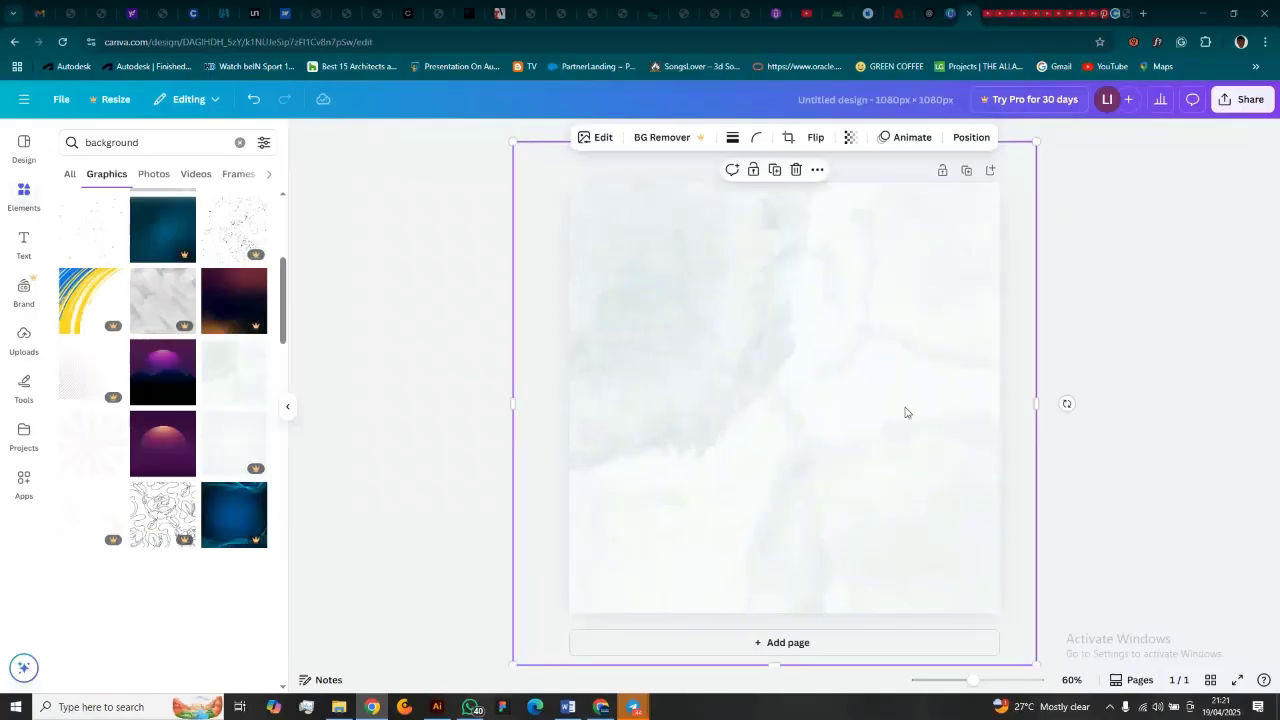
{"action": "left_click", "coordinate": [1148, 377]}
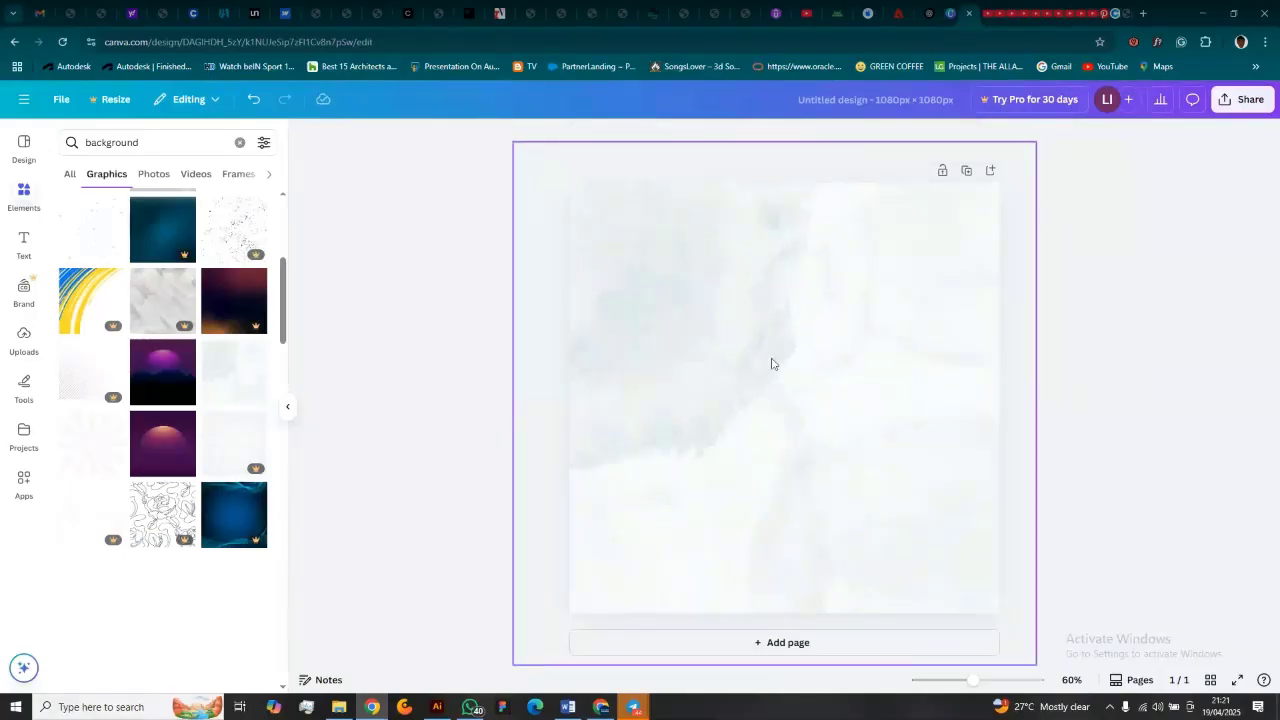
Step: Try shifting the full-page watercolor background, and lock the page
{"action": "left_click_drag", "start_coordinate": [682, 337], "coordinate": [896, 458]}
{"action": "left_click_drag", "start_coordinate": [700, 316], "coordinate": [871, 337]}
{"action": "left_click", "coordinate": [858, 332]}
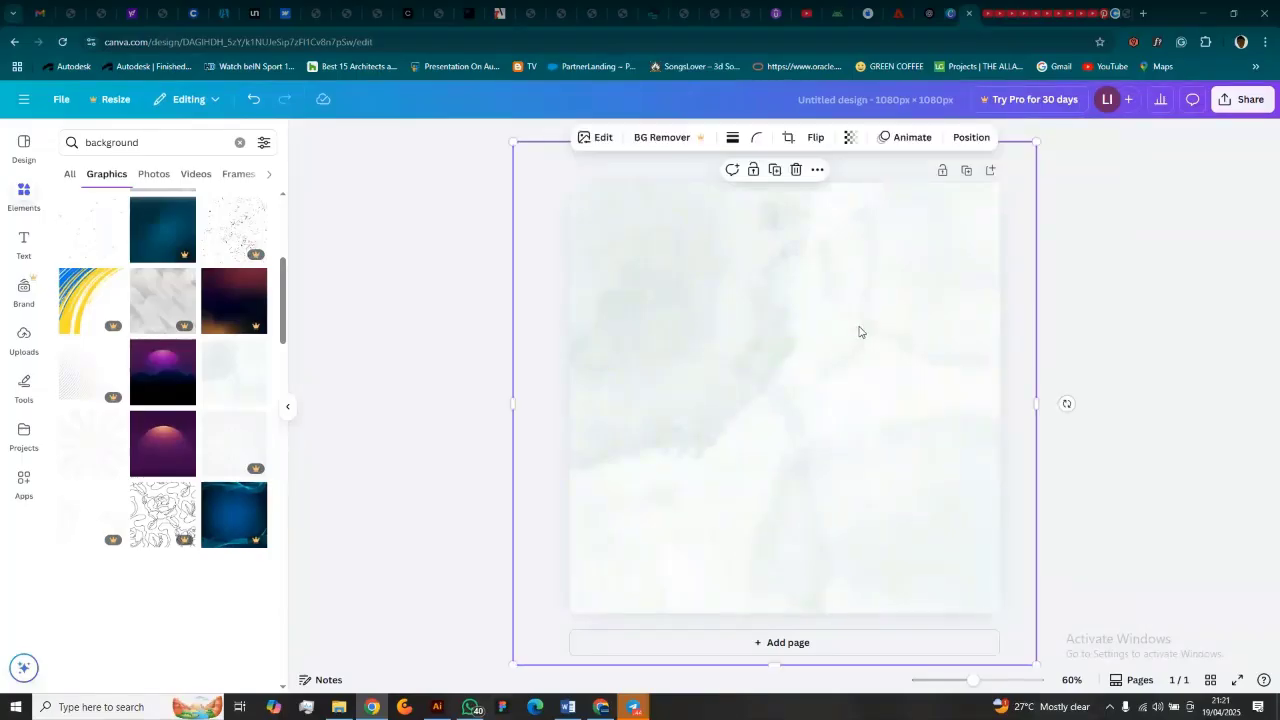
{"action": "left_click", "coordinate": [1046, 314]}
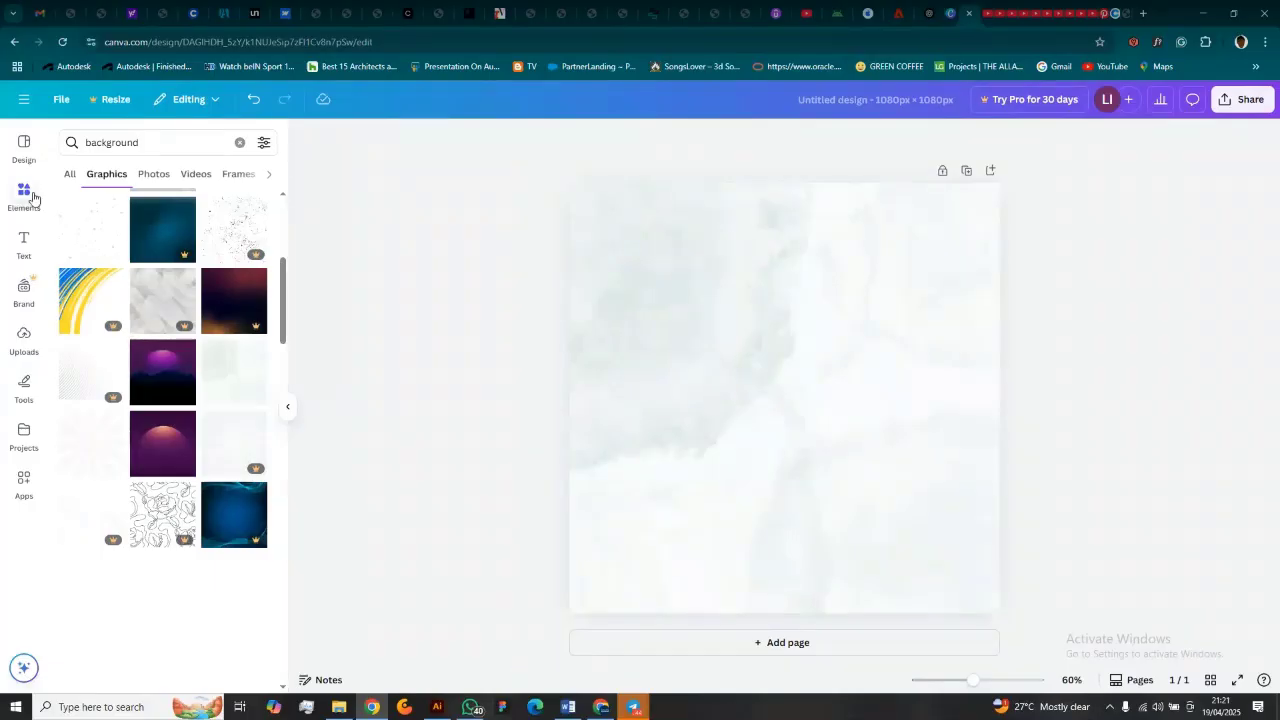
Step: Unlock the page, shift the watercolor background slightly down and to the right, and lock that graphic in place
{"action": "left_click", "coordinate": [25, 243]}
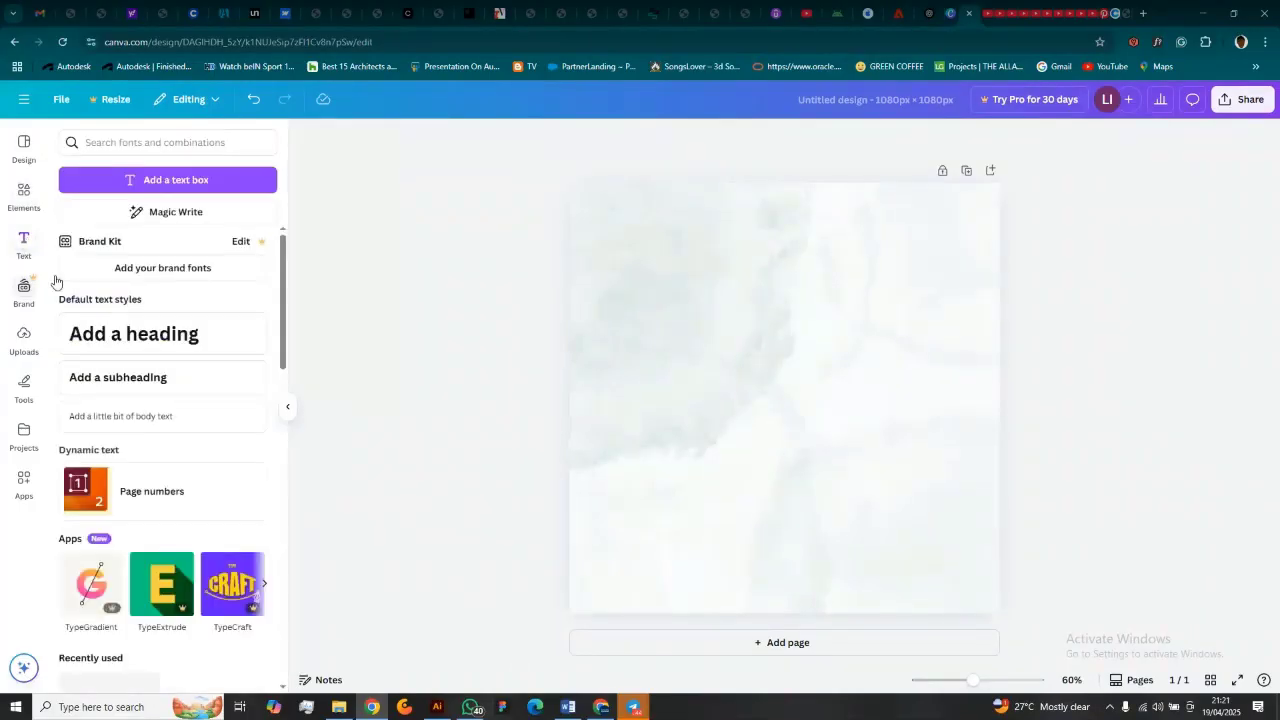
{"action": "left_click", "coordinate": [151, 343]}
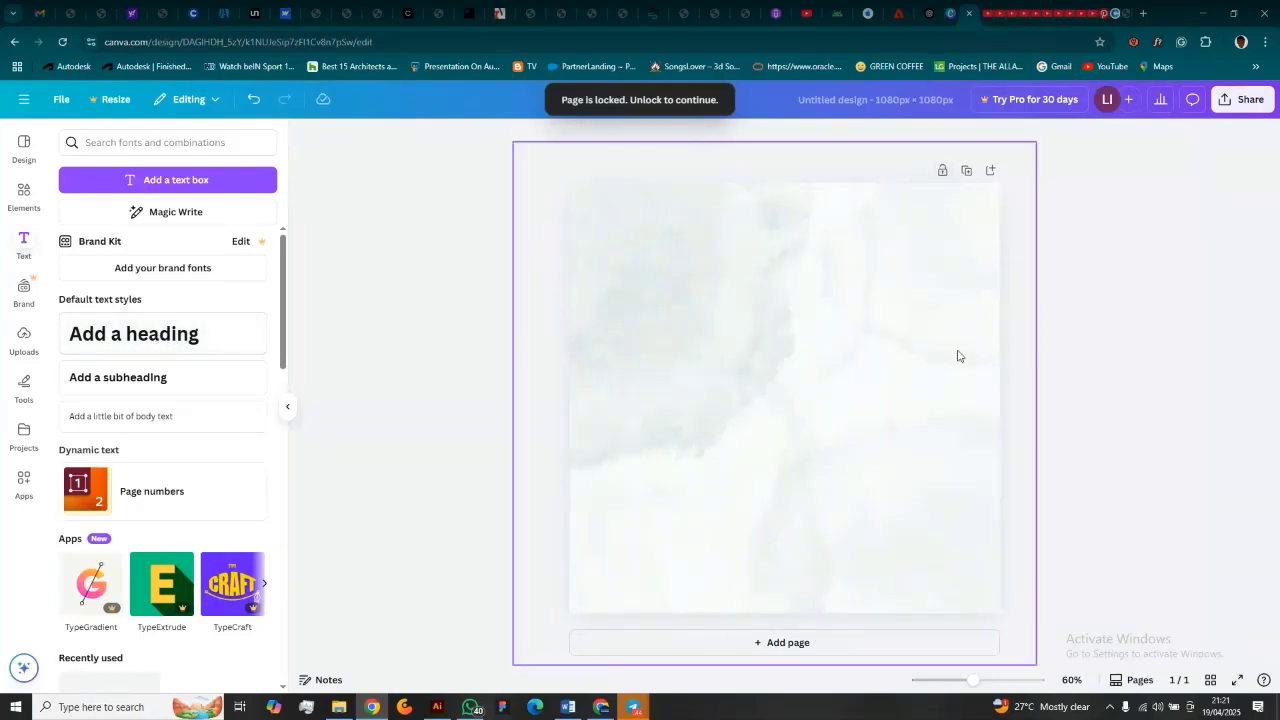
{"action": "left_click_drag", "start_coordinate": [826, 352], "coordinate": [1027, 438]}
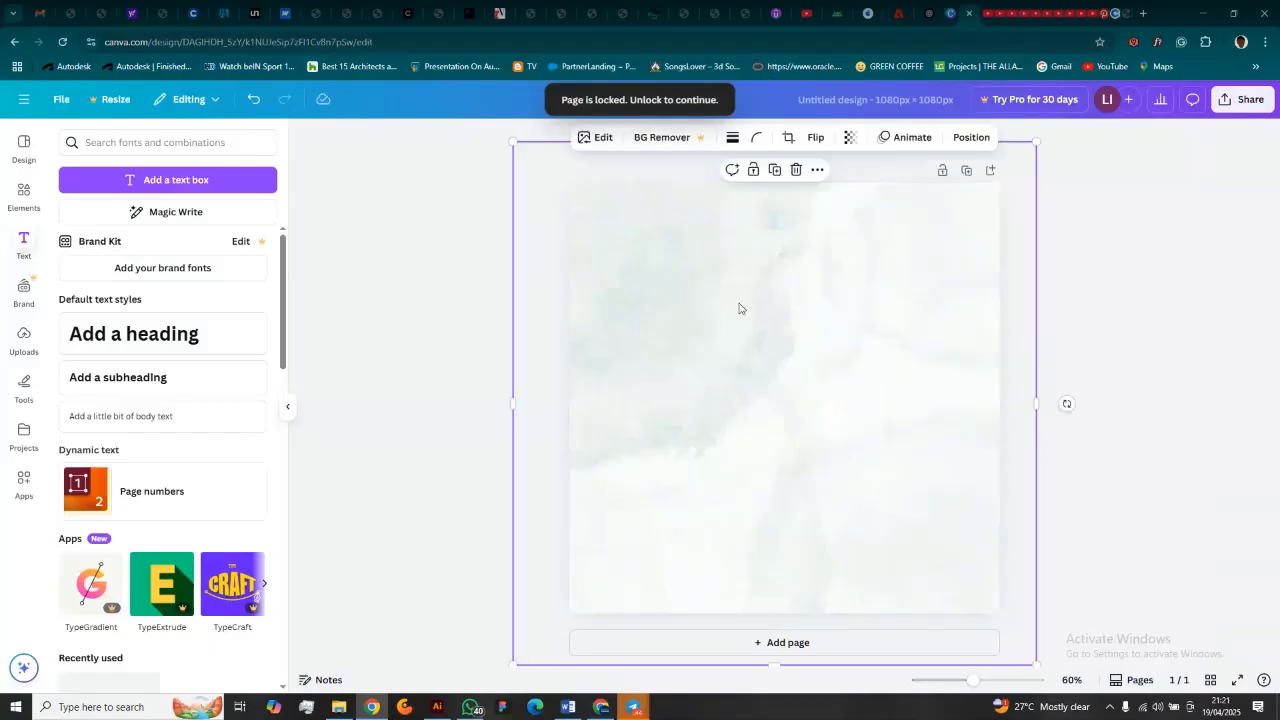
{"action": "left_click_drag", "start_coordinate": [739, 308], "coordinate": [743, 340]}
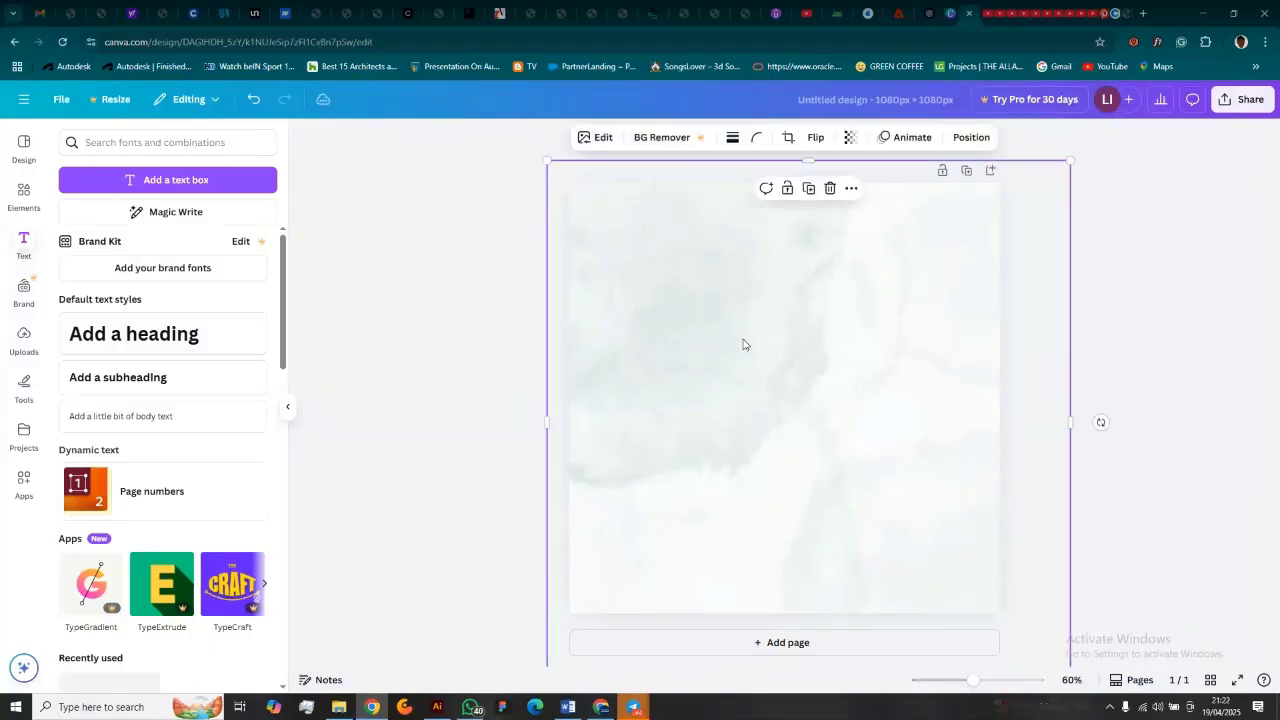
{"action": "left_click", "coordinate": [788, 193]}
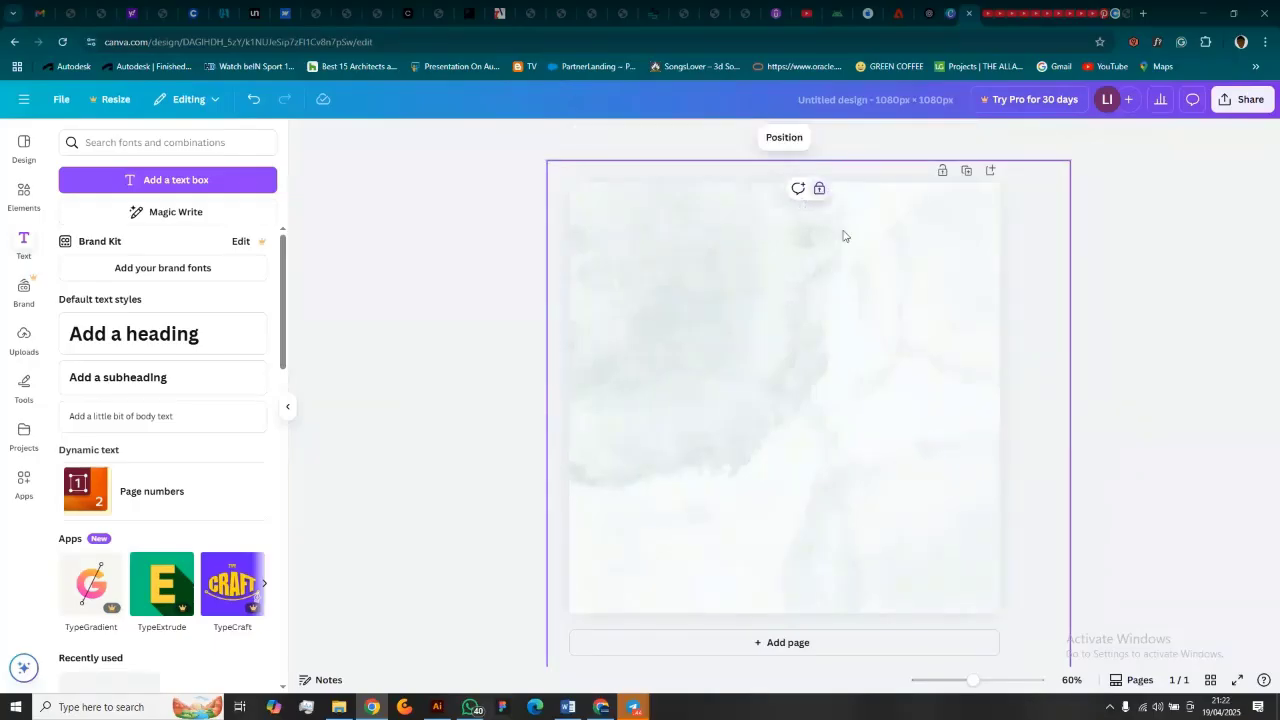
Step: Add a heading to the page and replace its placeholder with HEALTH and WELLBEING on two lines
{"action": "left_click", "coordinate": [140, 336]}
{"action": "left_click", "coordinate": [716, 412]}
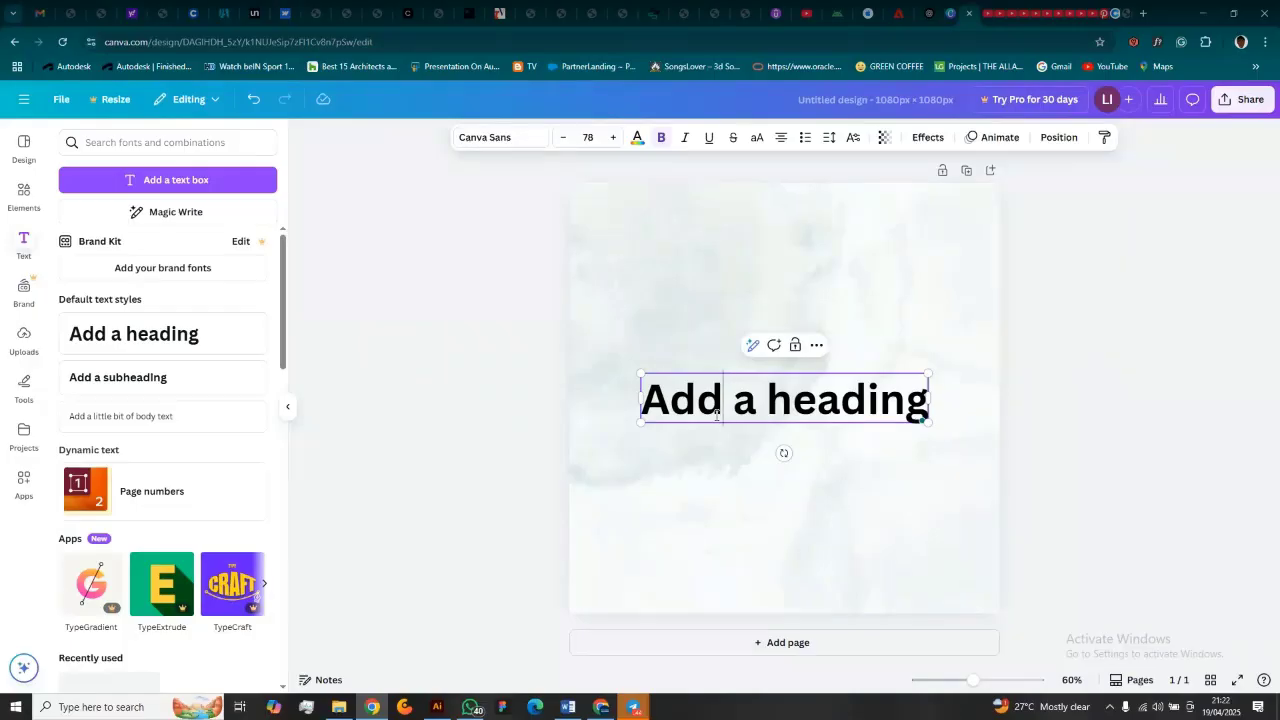
{"action": "key", "text": "ctrl+a"}
{"action": "type", "text": "HEA"}
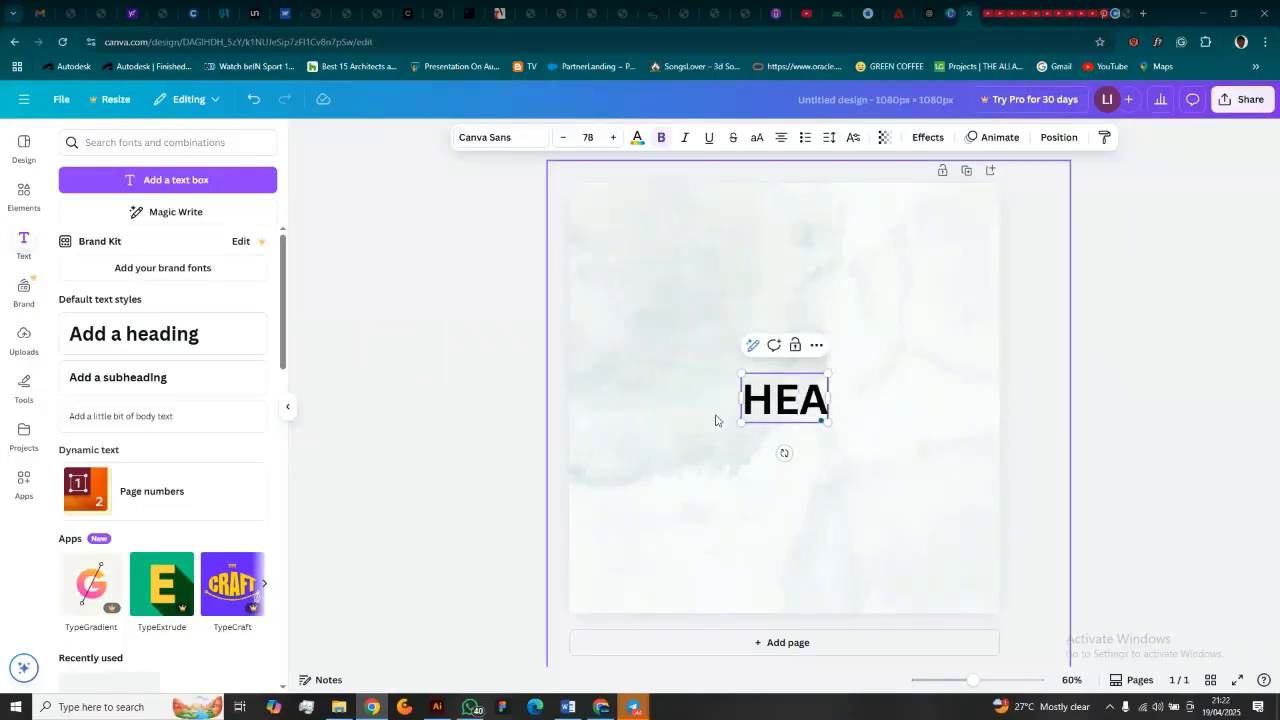
{"action": "type", "text": "LTH"}
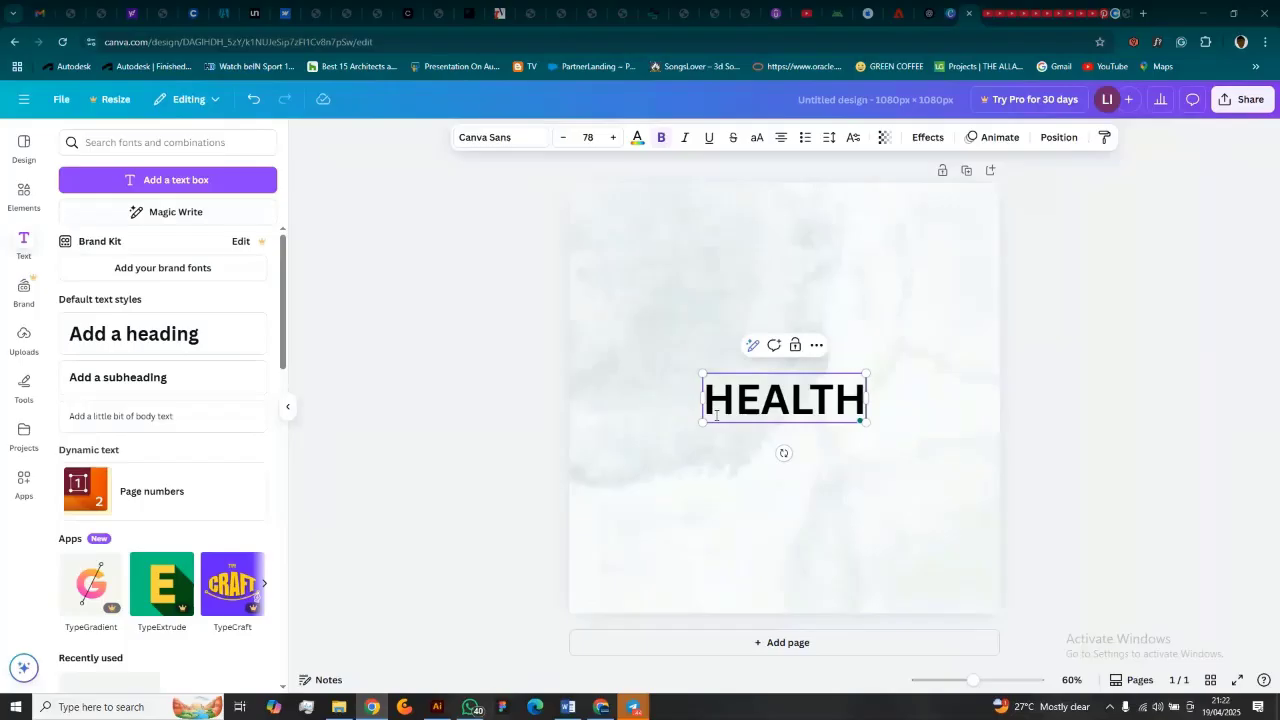
{"action": "key", "text": "Return"}
{"action": "type", "text": "WELL"}
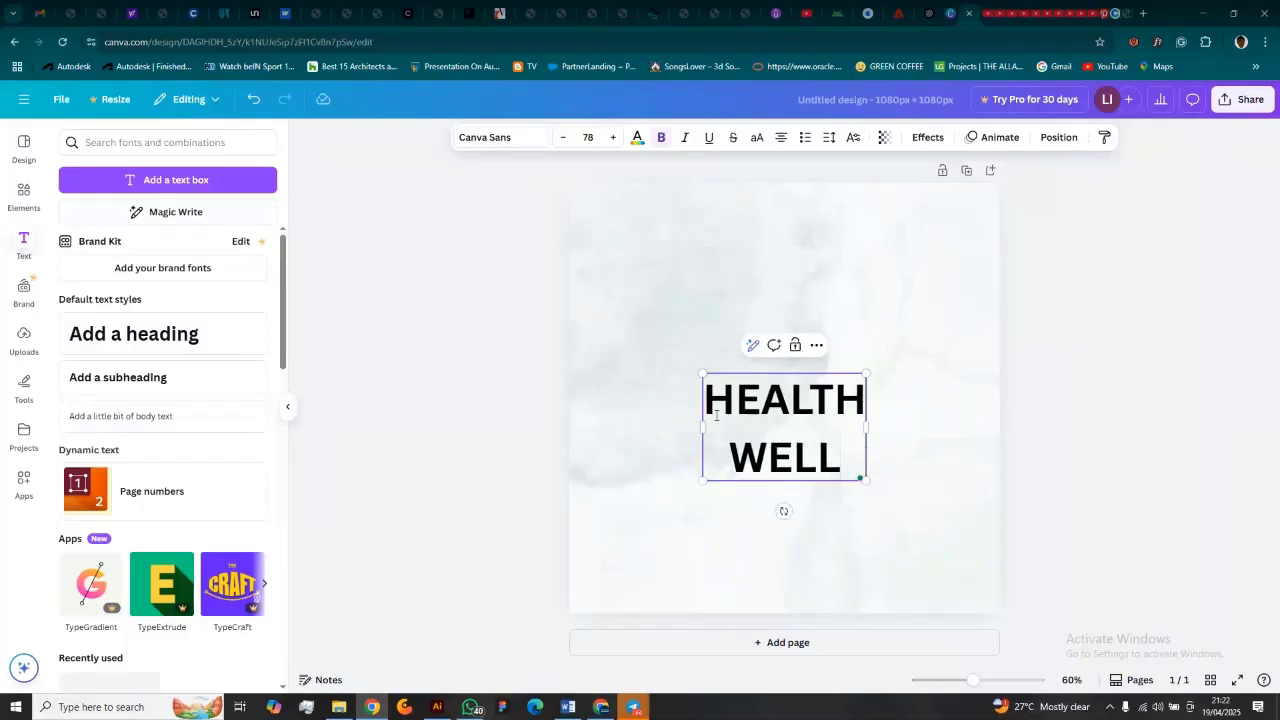
{"action": "type", "text": "BEIGN"}
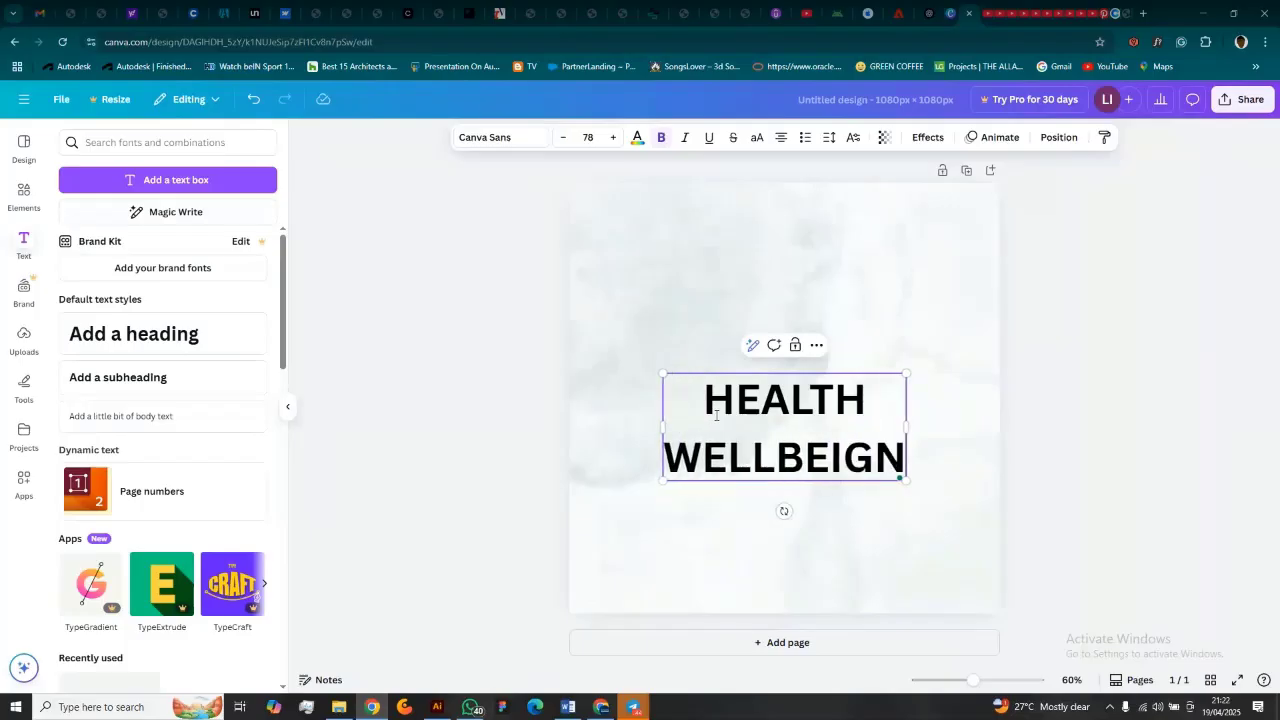
{"action": "key", "text": "BackSpace"}
{"action": "key", "text": "BackSpace"}
{"action": "type", "text": "NG"}
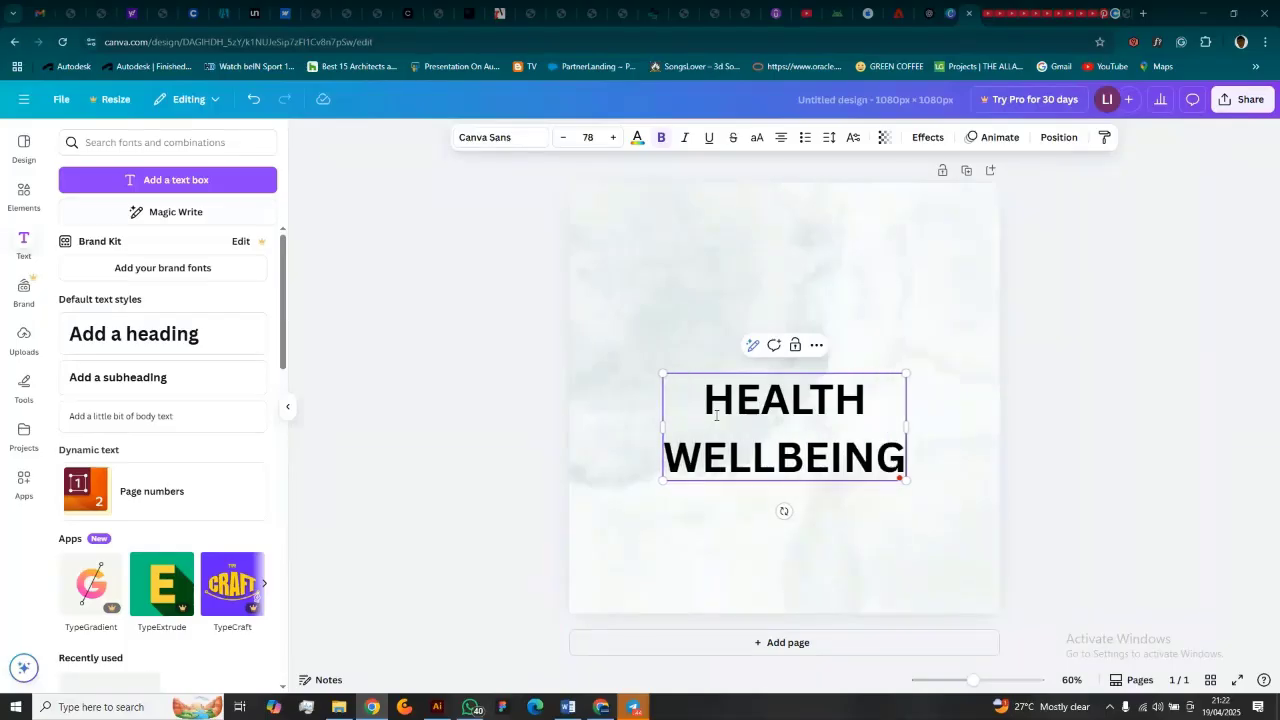
Step: Add GOODLIFE as the heading's third line, followed by an empty line
{"action": "key", "text": "Return"}
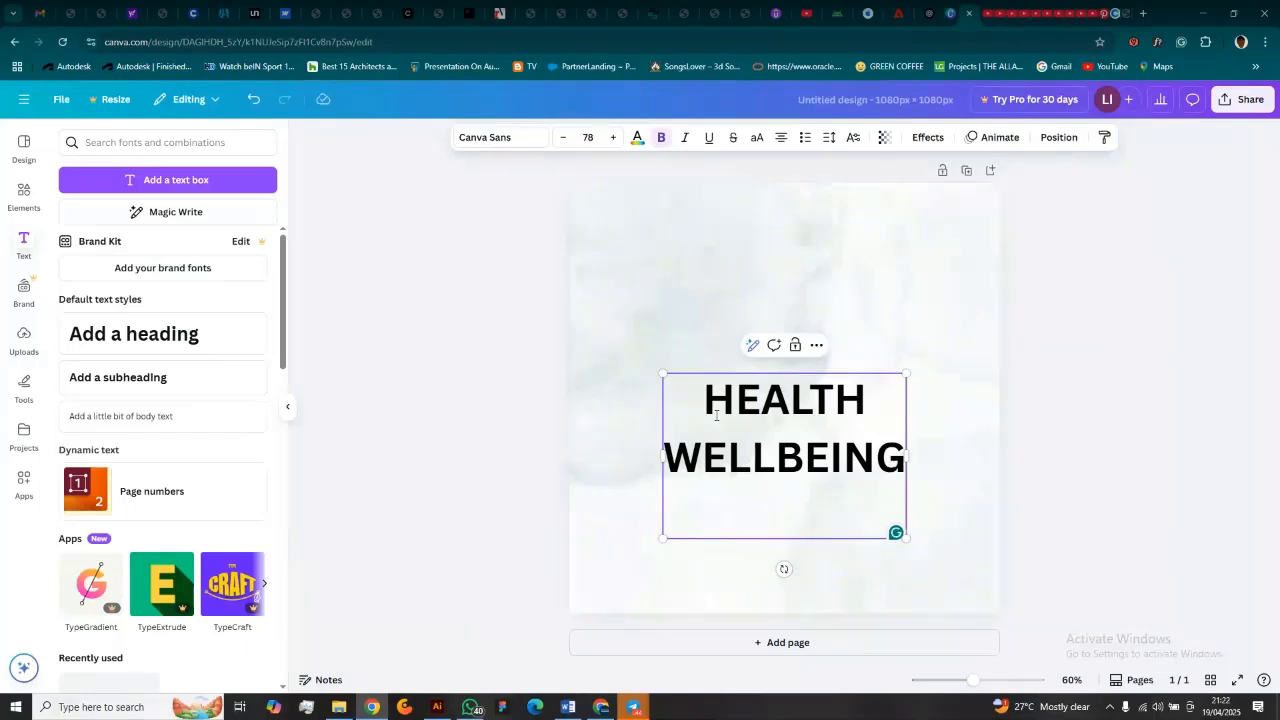
{"action": "type", "text": "GO"}
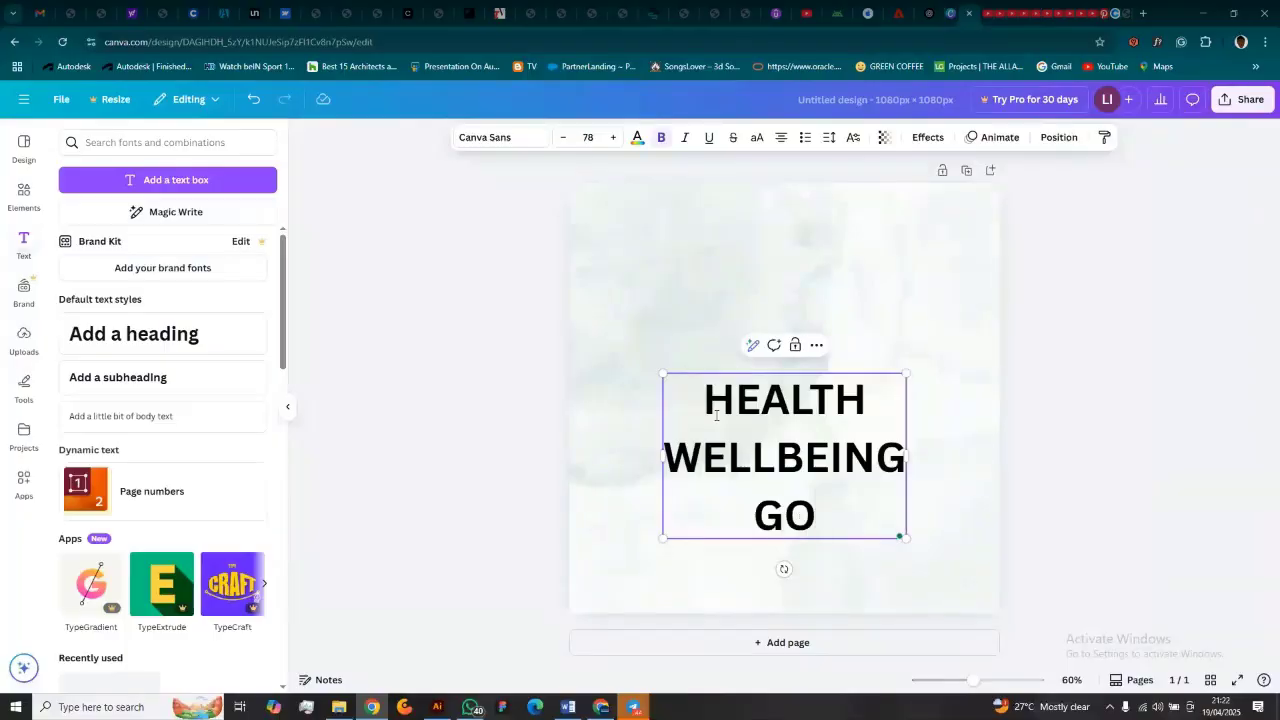
{"action": "type", "text": "OD"}
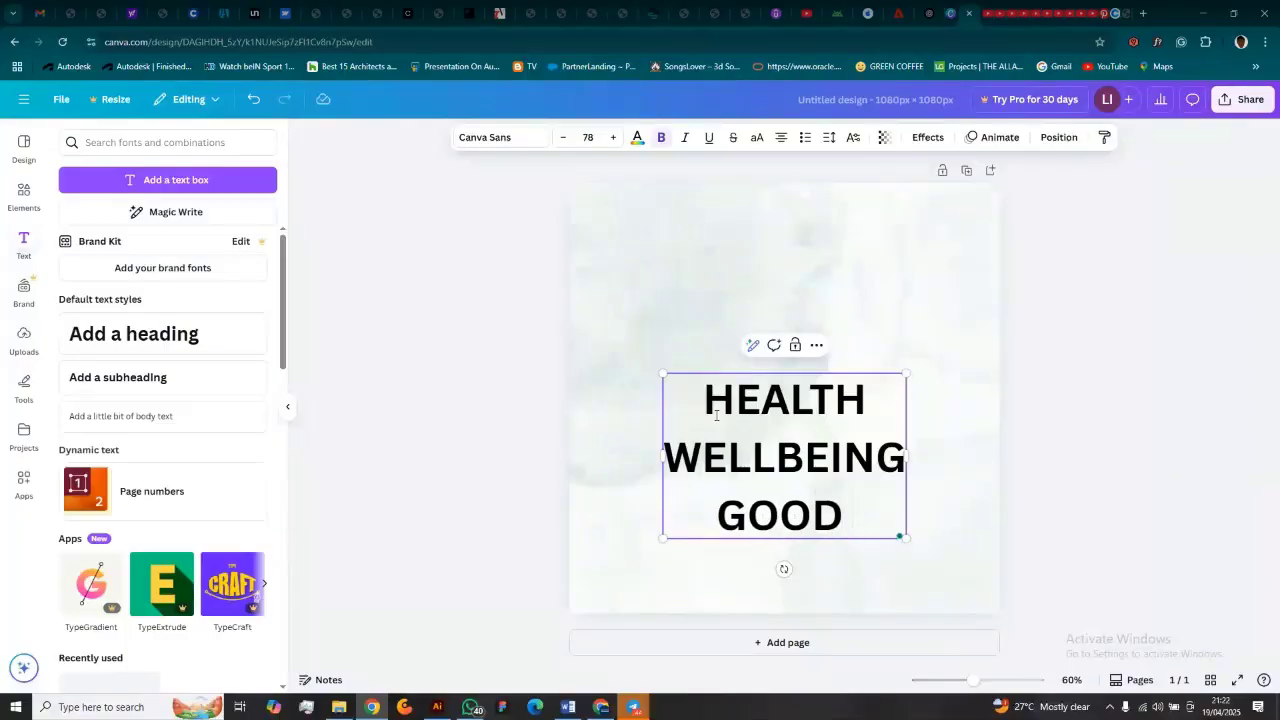
{"action": "type", "text": "LIFE"}
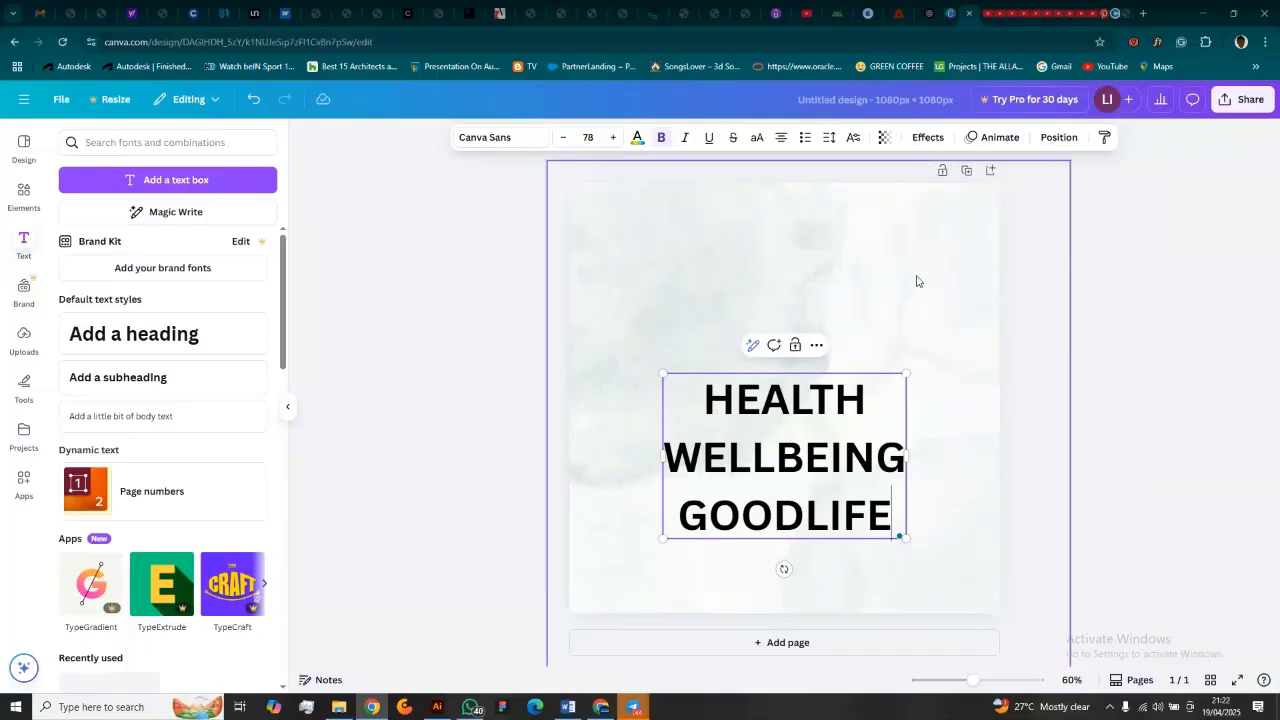
{"action": "key", "text": "Return"}
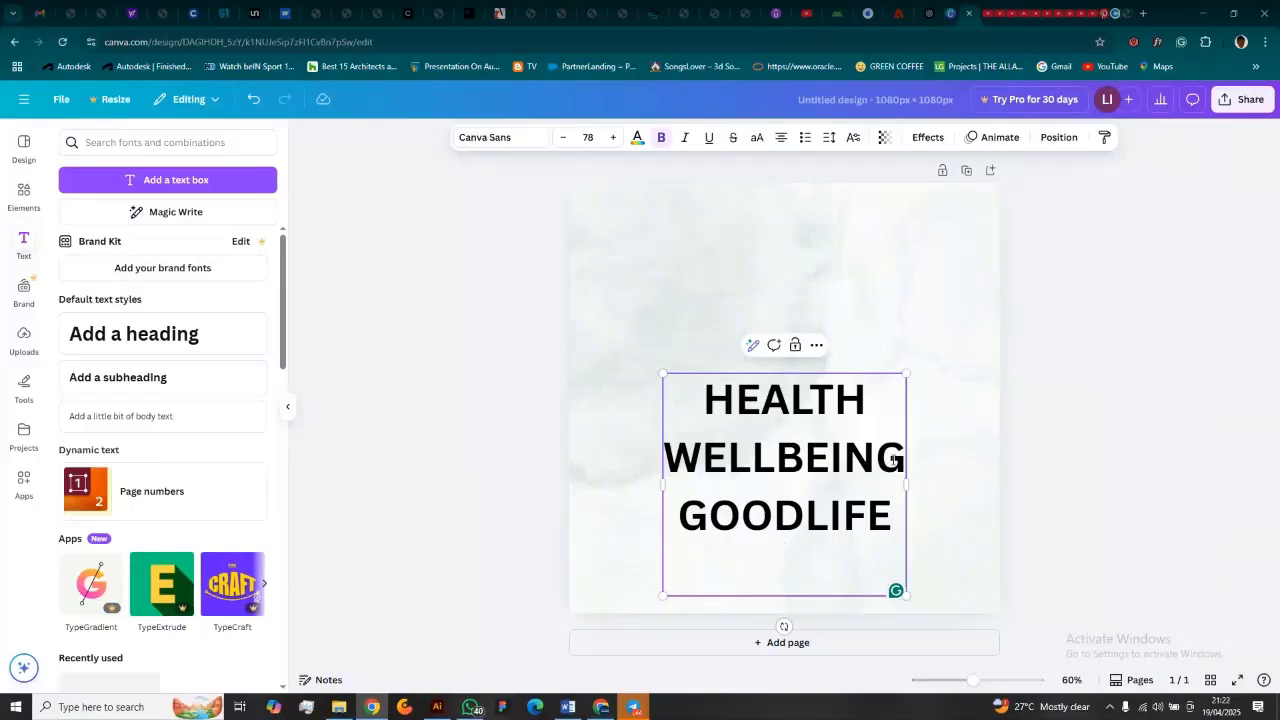
Step: Change the heading's first word to HEALTHY in capitals
{"action": "left_click", "coordinate": [872, 396]}
{"action": "type", "text": "y"}
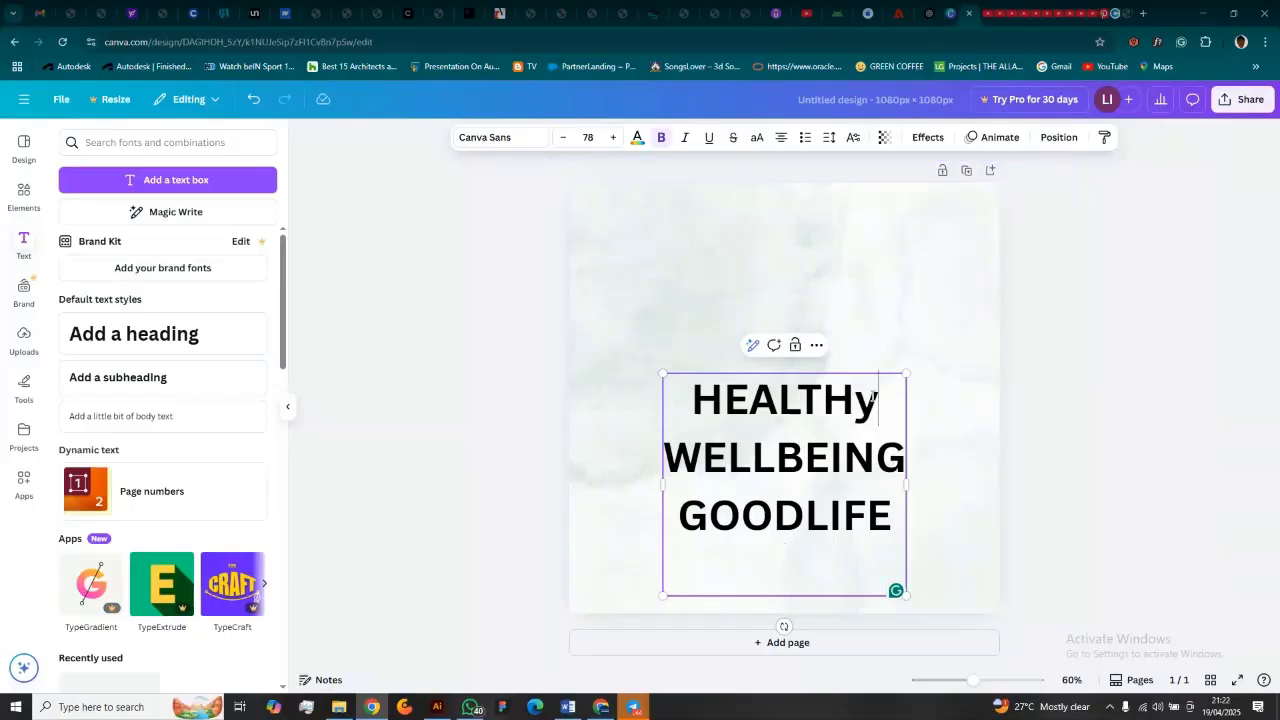
{"action": "key", "text": "BackSpace"}
{"action": "type", "text": "Y"}
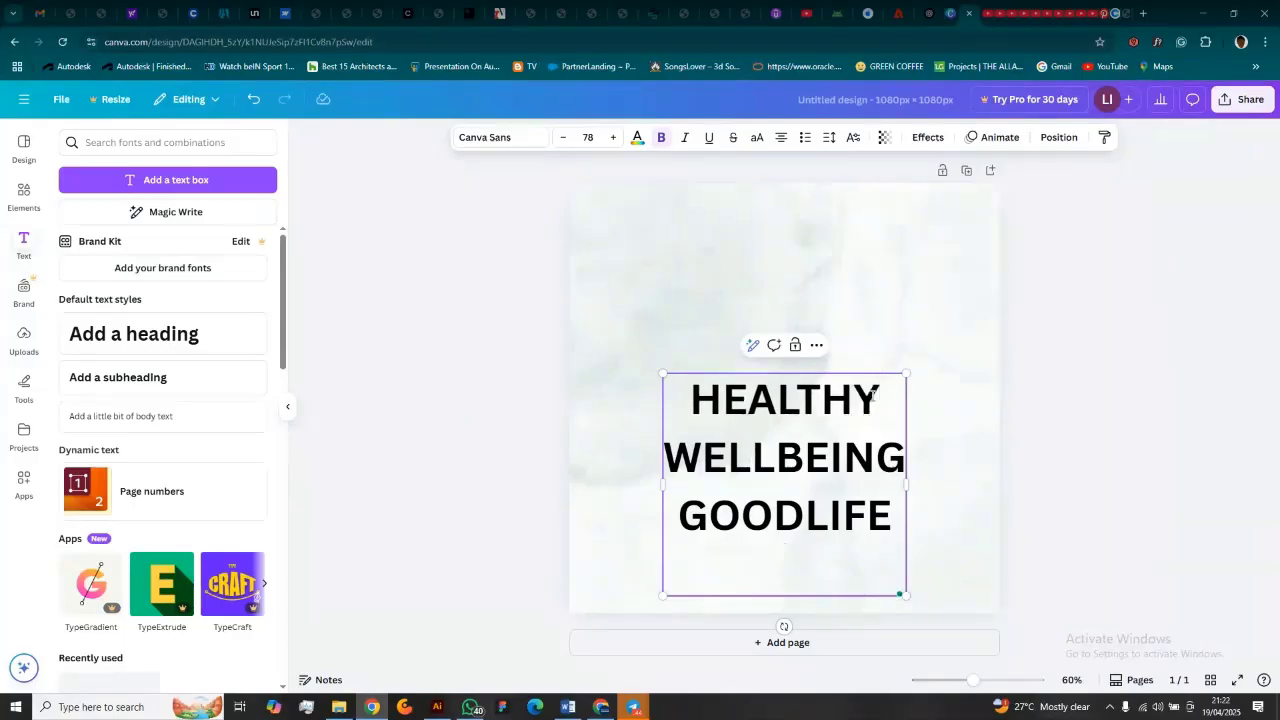
Step: Add STRONG and MINDSET as the fourth and fifth lines of the heading
{"action": "left_click", "coordinate": [888, 517]}
{"action": "key", "text": "Down"}
{"action": "type", "text": "STRONG"}
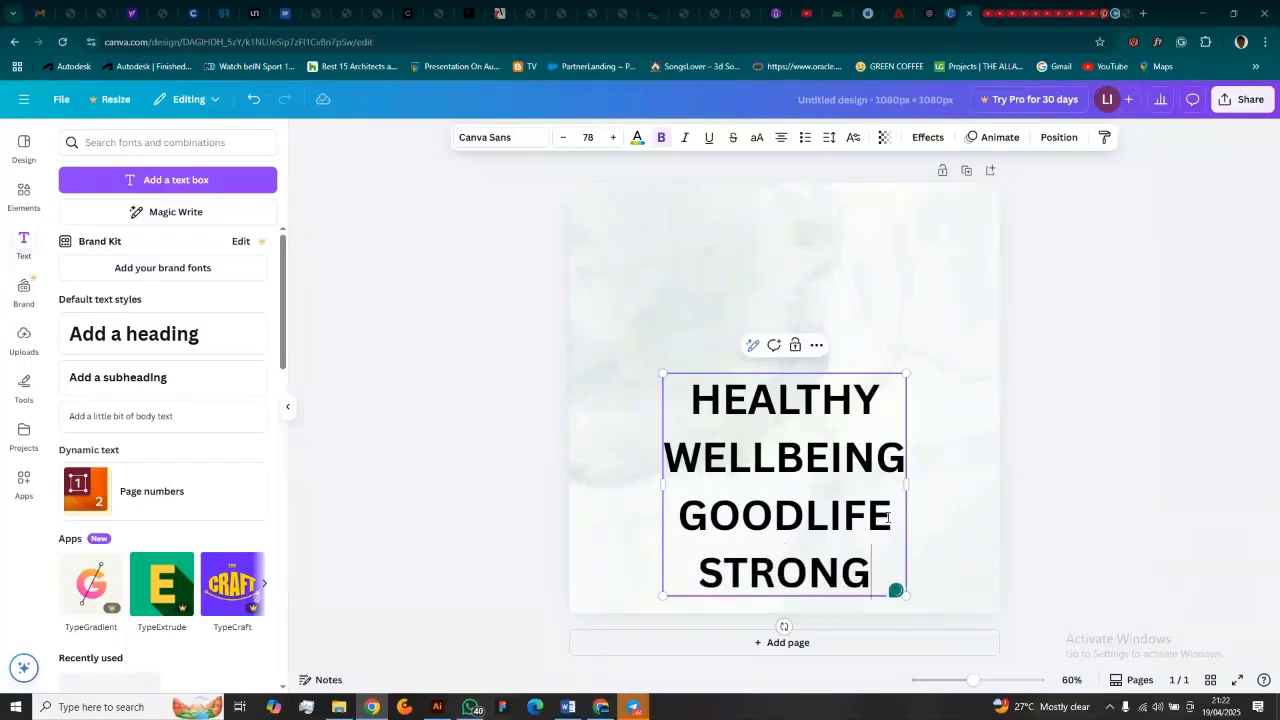
{"action": "key", "text": "Return"}
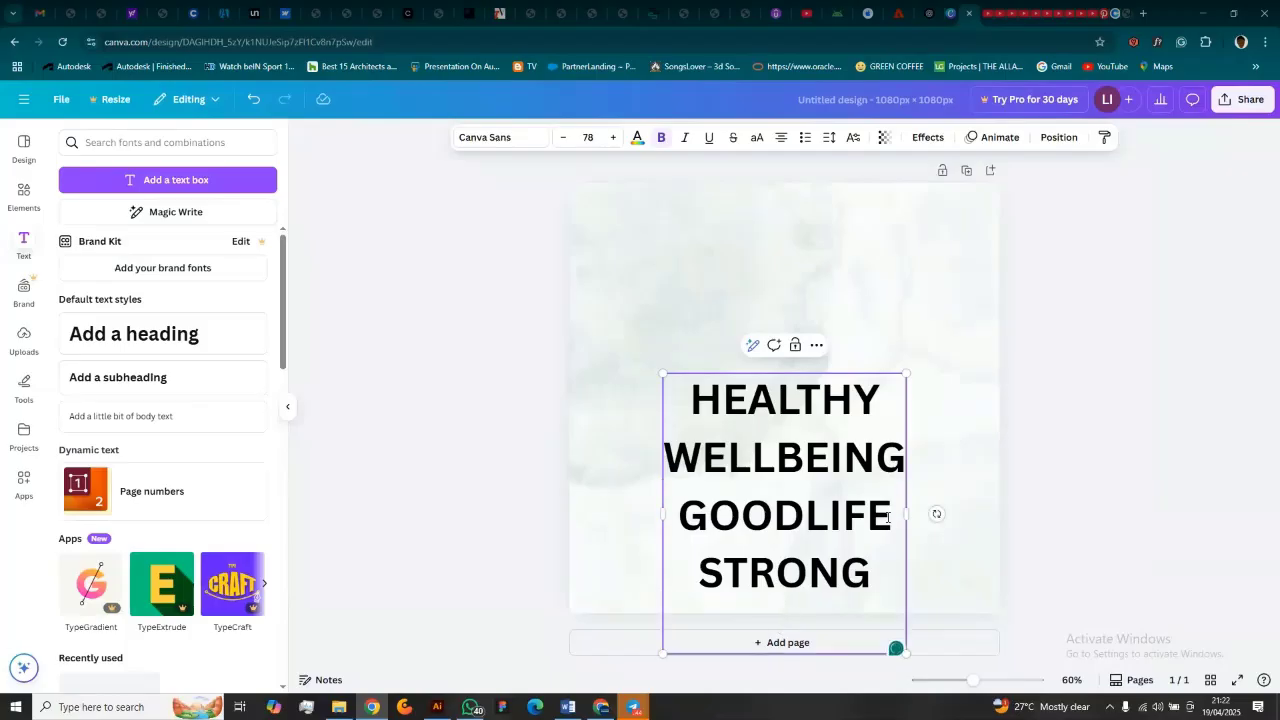
{"action": "type", "text": "MINDSET"}
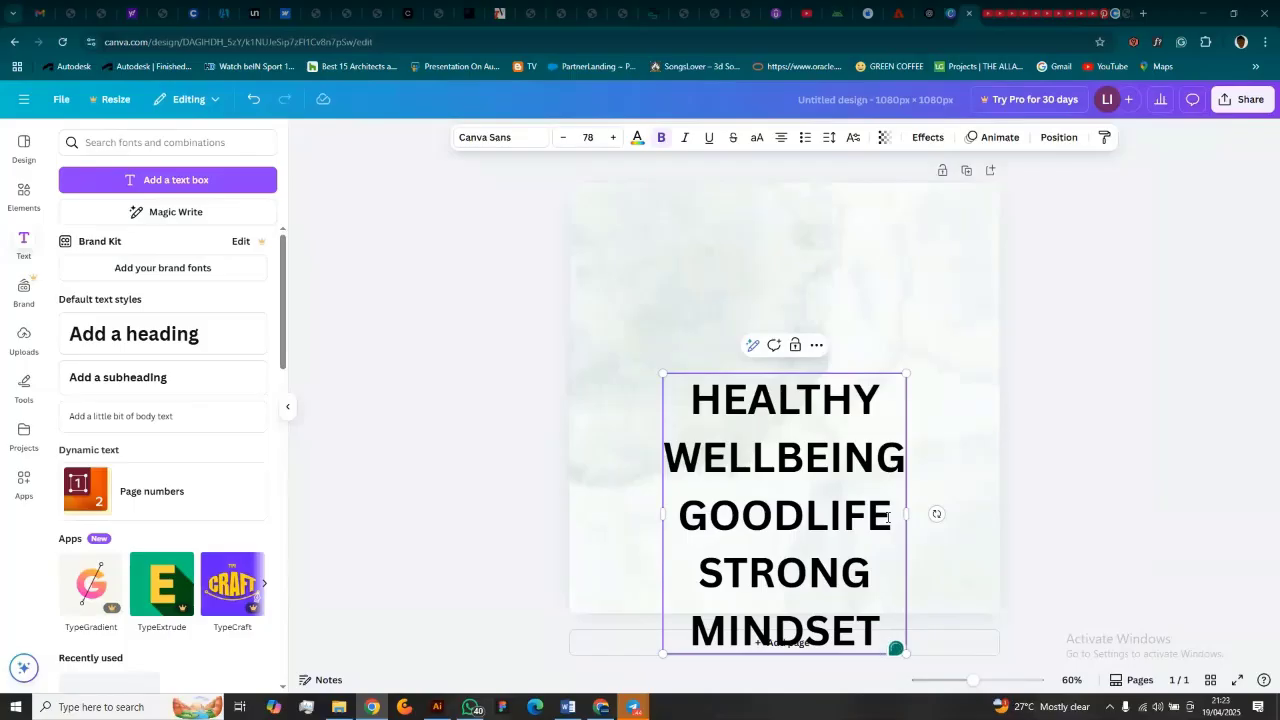
Step: Move the five-line heading up onto the page and increase its font size to 113
{"action": "left_click", "coordinate": [925, 444]}
{"action": "left_click", "coordinate": [781, 453]}
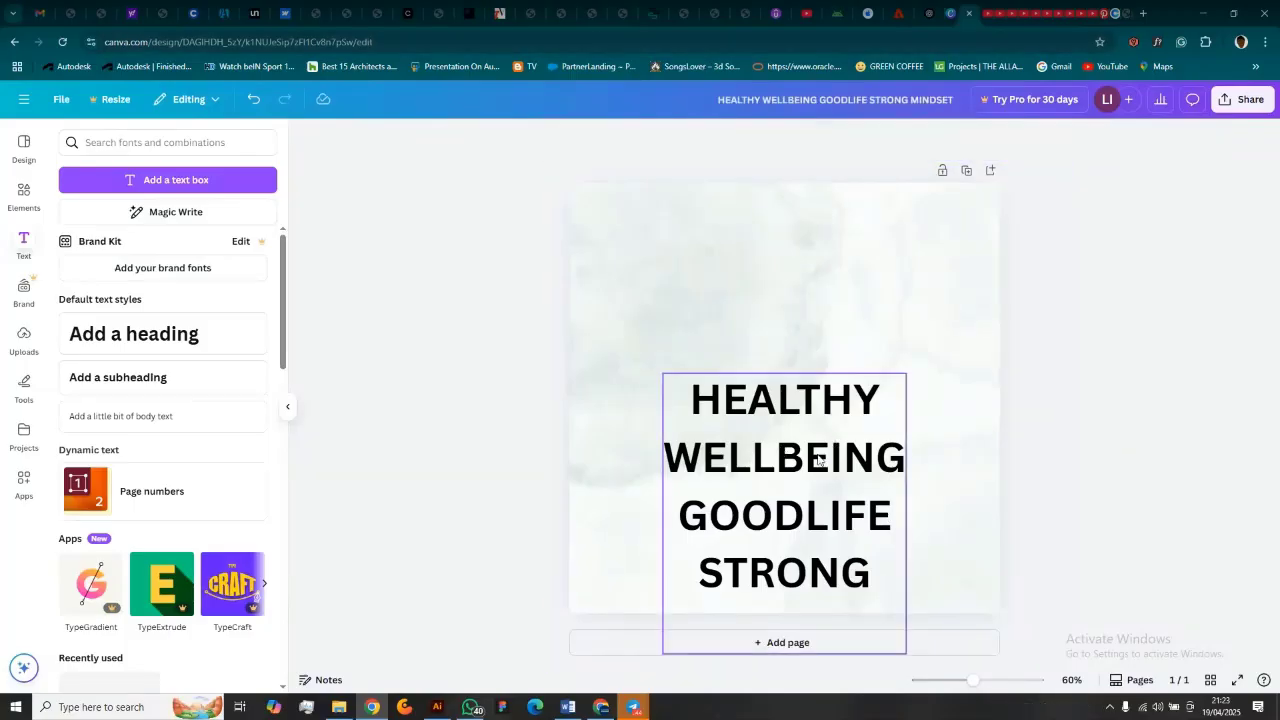
{"action": "left_click_drag", "start_coordinate": [818, 460], "coordinate": [823, 347]}
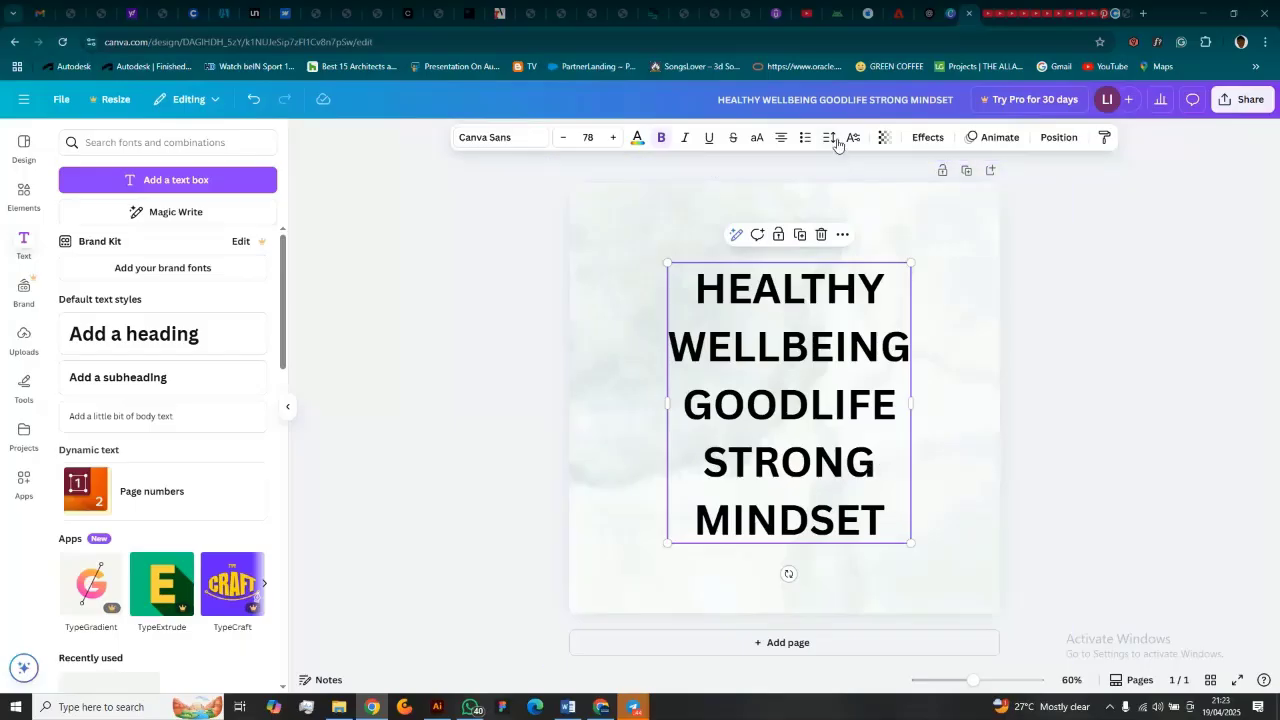
{"action": "left_click", "coordinate": [613, 138]}
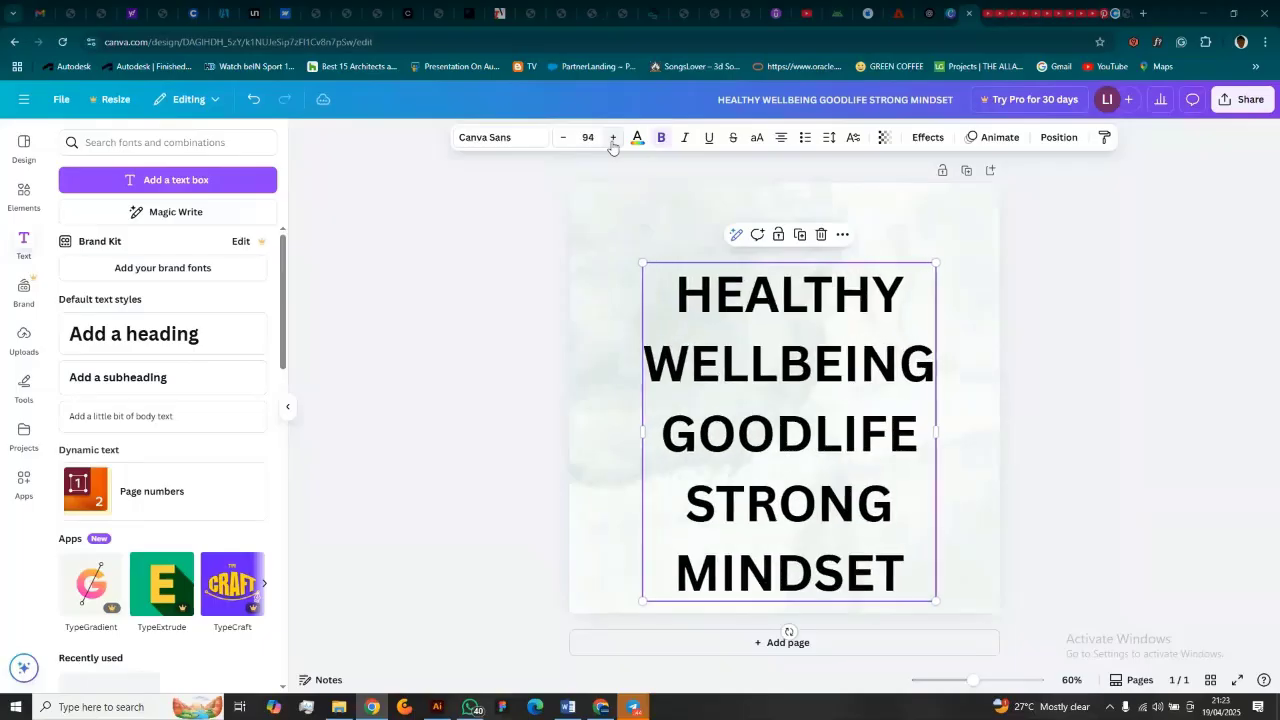
{"action": "left_click", "coordinate": [613, 138]}
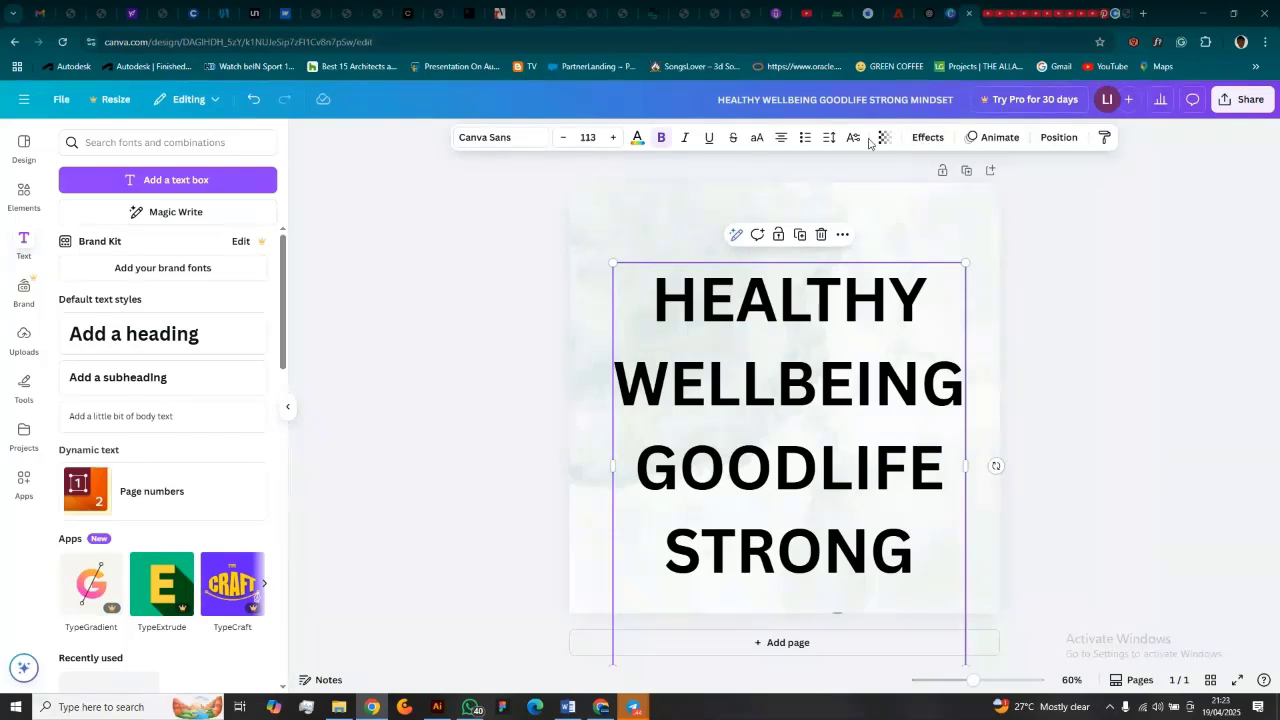
Step: Tighten the heading's spacing to a letter spacing of -36 and a line spacing of 0.93
{"action": "left_click", "coordinate": [824, 141]}
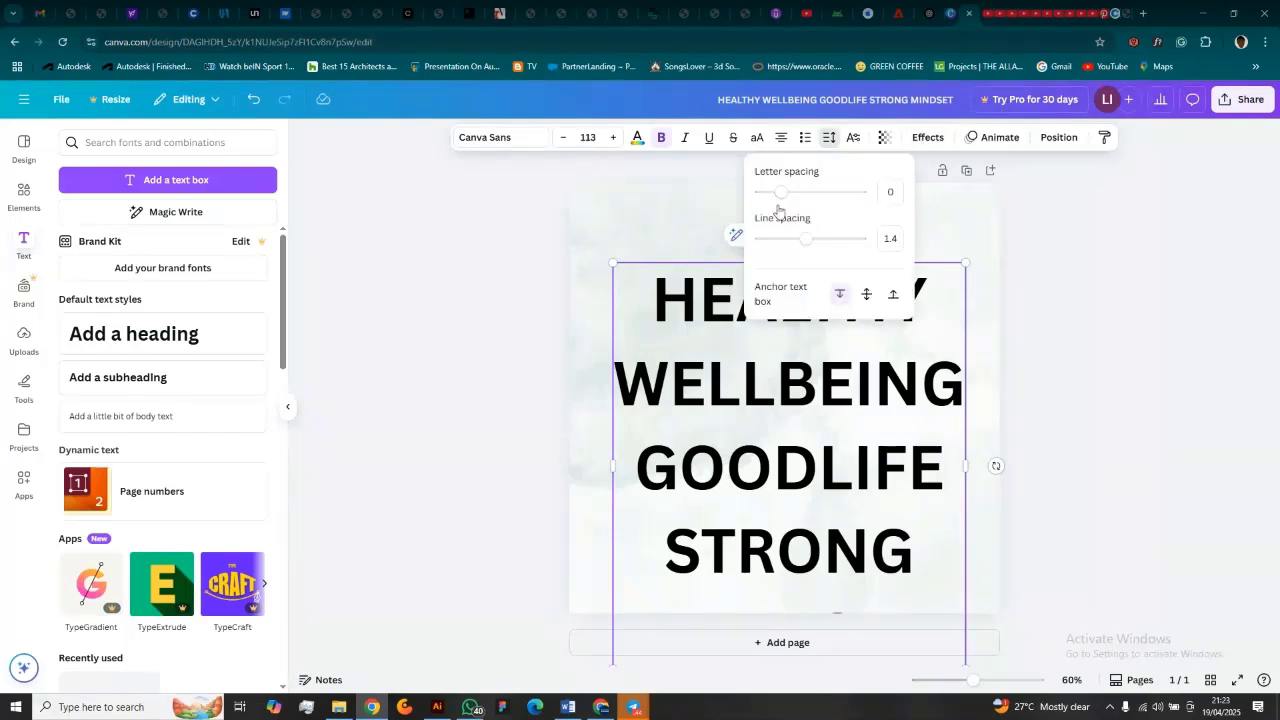
{"action": "mouse_move", "coordinate": [784, 192]}
{"action": "left_mouse_down"}
{"action": "mouse_move", "coordinate": [848, 202]}
{"action": "mouse_move", "coordinate": [775, 203]}
{"action": "mouse_move", "coordinate": [808, 211]}
{"action": "mouse_move", "coordinate": [788, 217]}
{"action": "left_mouse_up"}
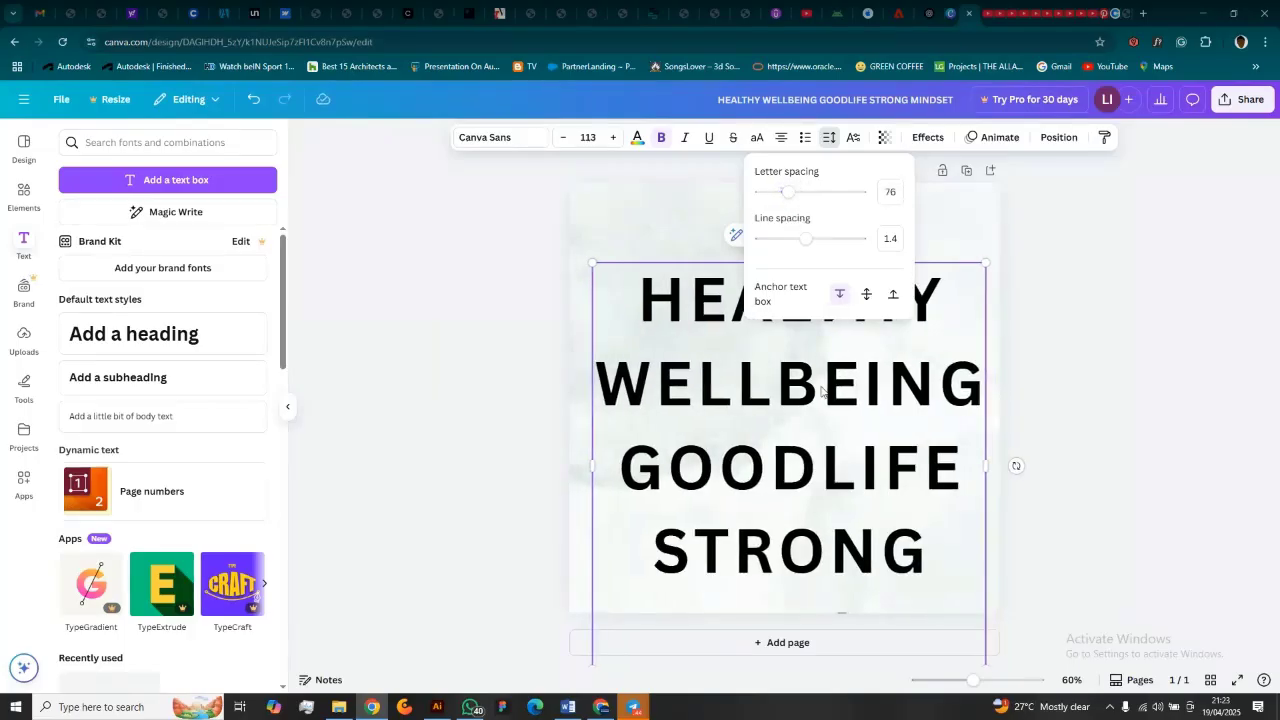
{"action": "left_click_drag", "start_coordinate": [806, 240], "coordinate": [782, 265]}
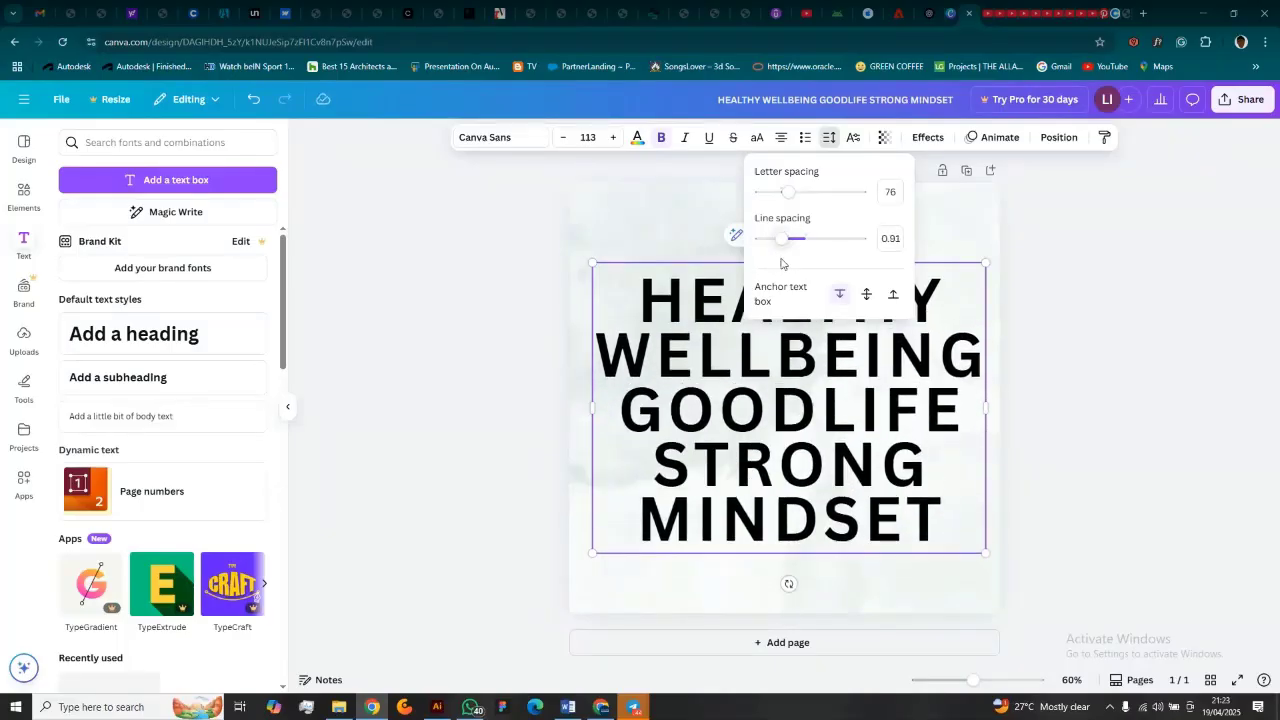
{"action": "left_click_drag", "start_coordinate": [790, 192], "coordinate": [785, 197]}
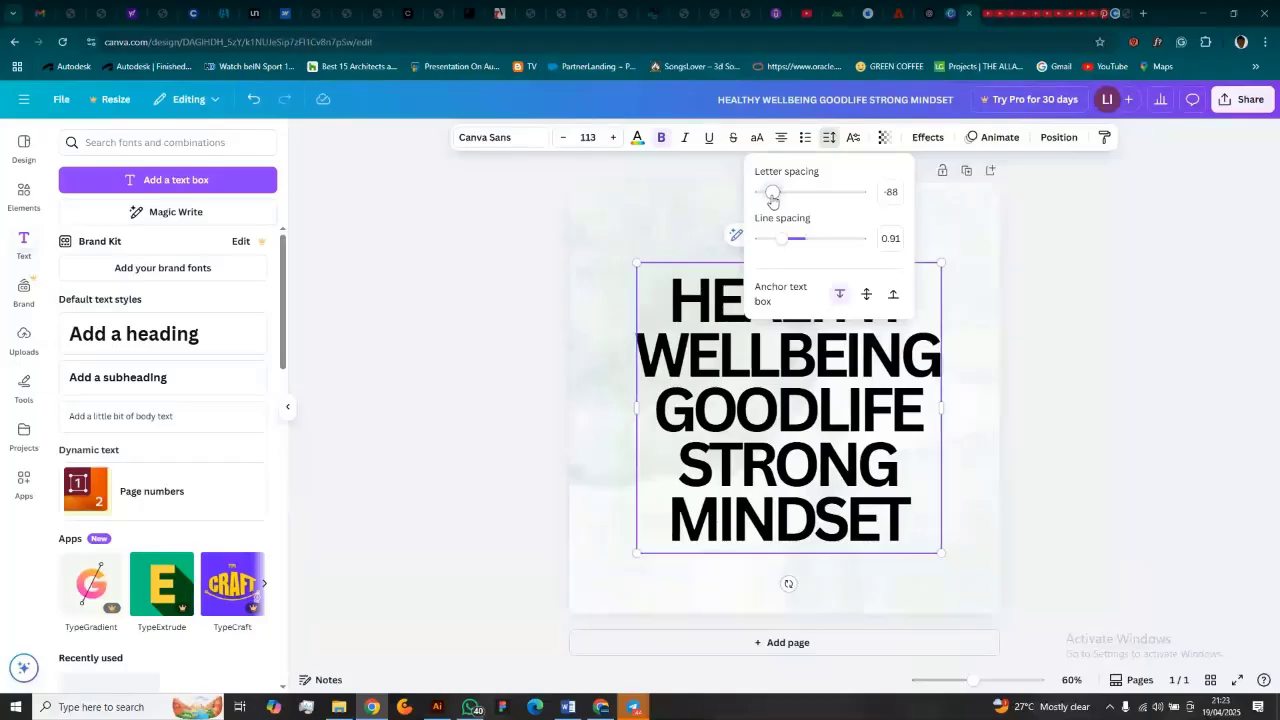
{"action": "left_click_drag", "start_coordinate": [772, 200], "coordinate": [783, 251]}
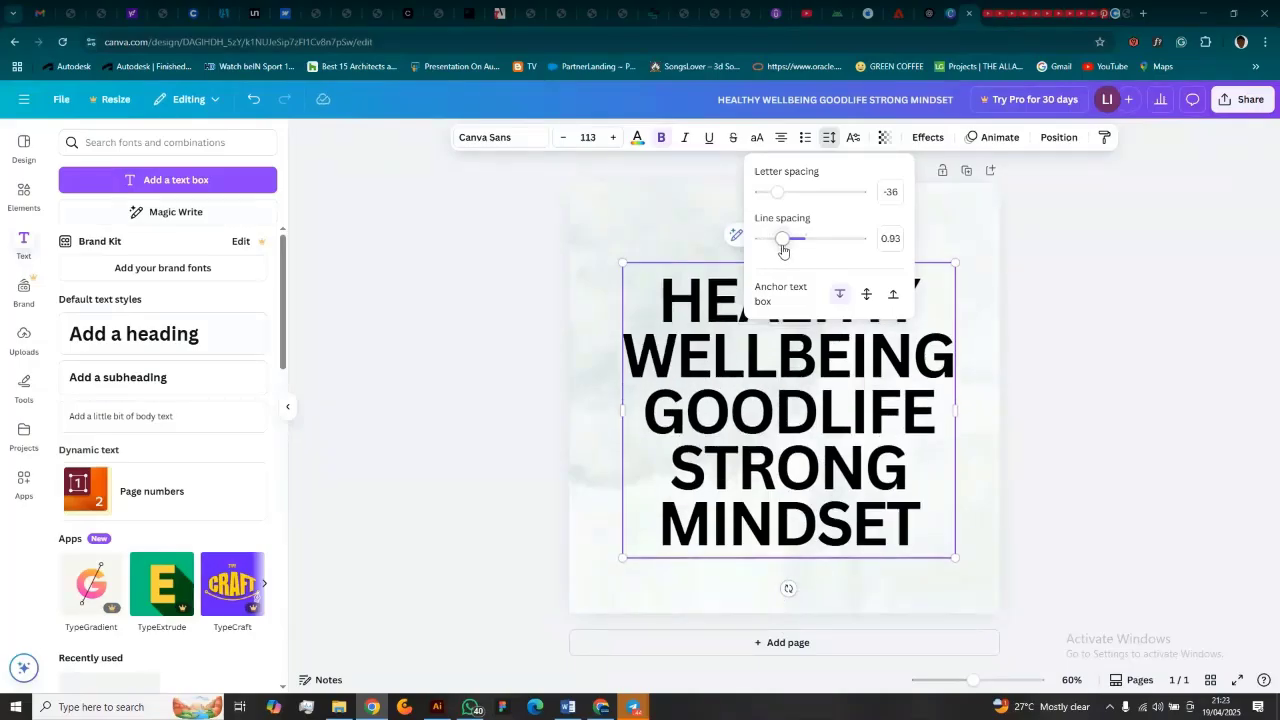
{"action": "left_click", "coordinate": [1069, 376]}
Step: Enlarge the heading to font size 175 and center it so it spans beyond the page's side edges
{"action": "left_click_drag", "start_coordinate": [856, 387], "coordinate": [803, 292]}
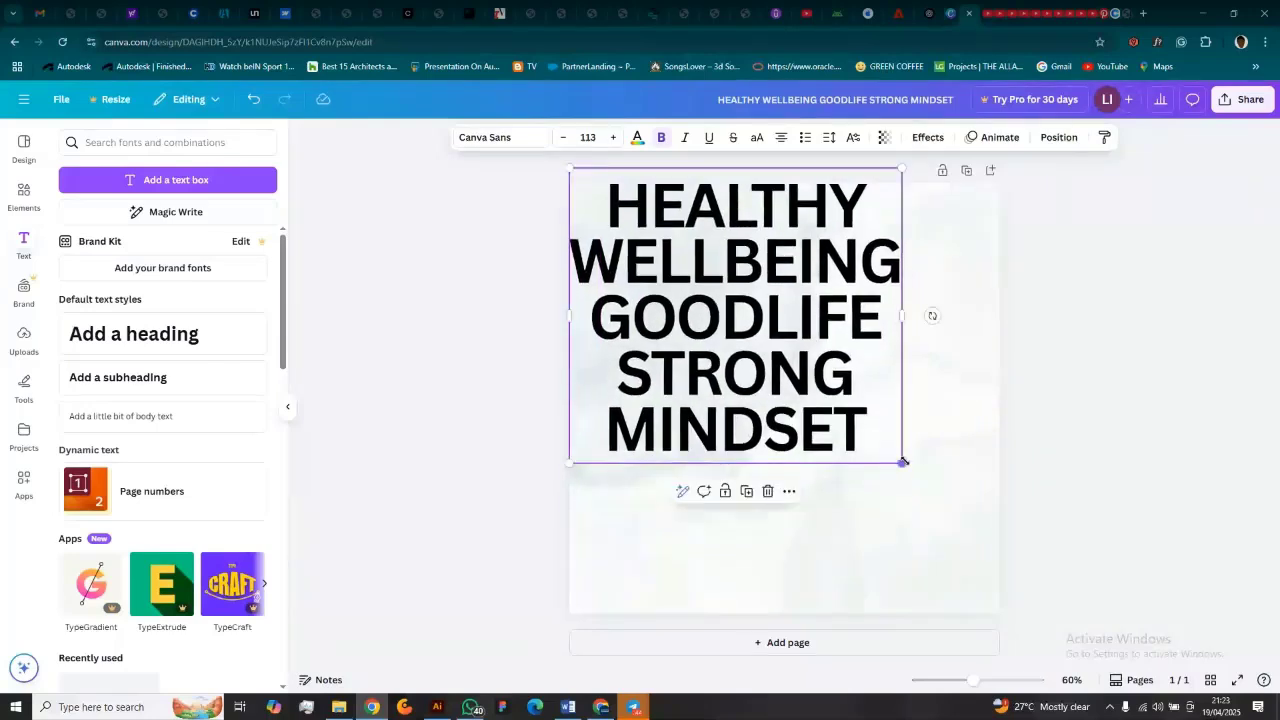
{"action": "left_click_drag", "start_coordinate": [903, 462], "coordinate": [1090, 622]}
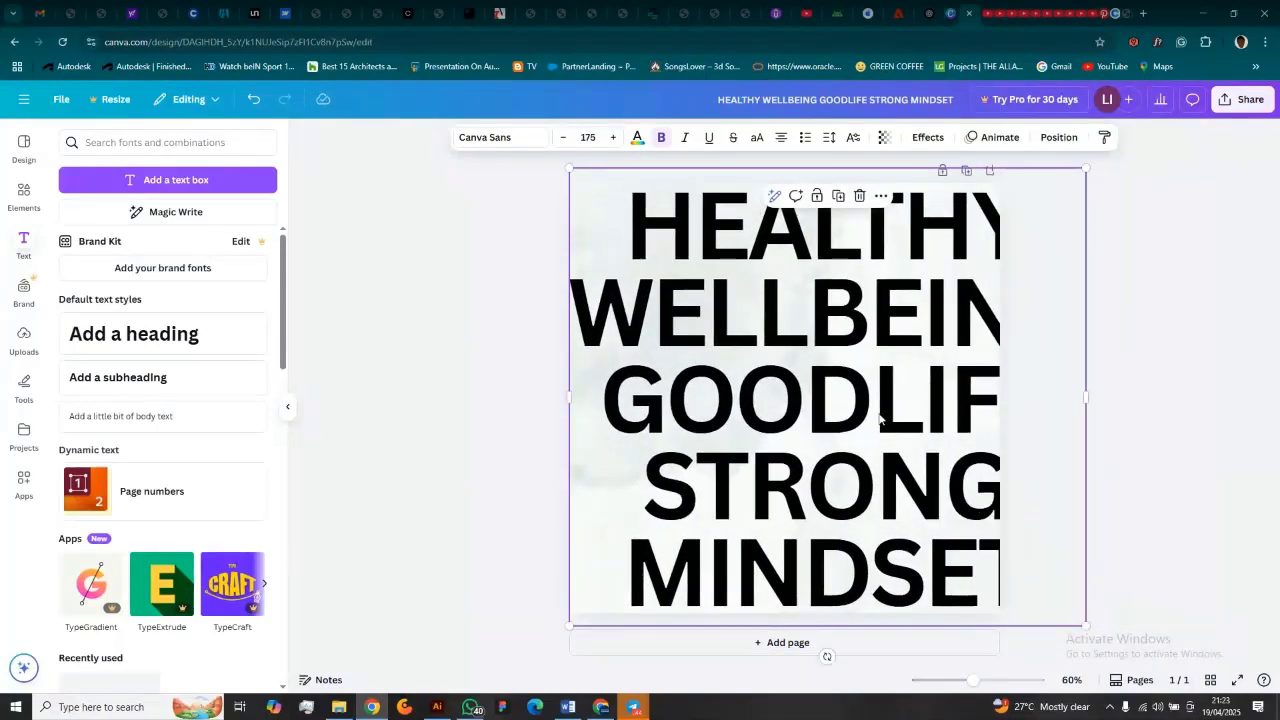
{"action": "left_click_drag", "start_coordinate": [880, 418], "coordinate": [828, 421]}
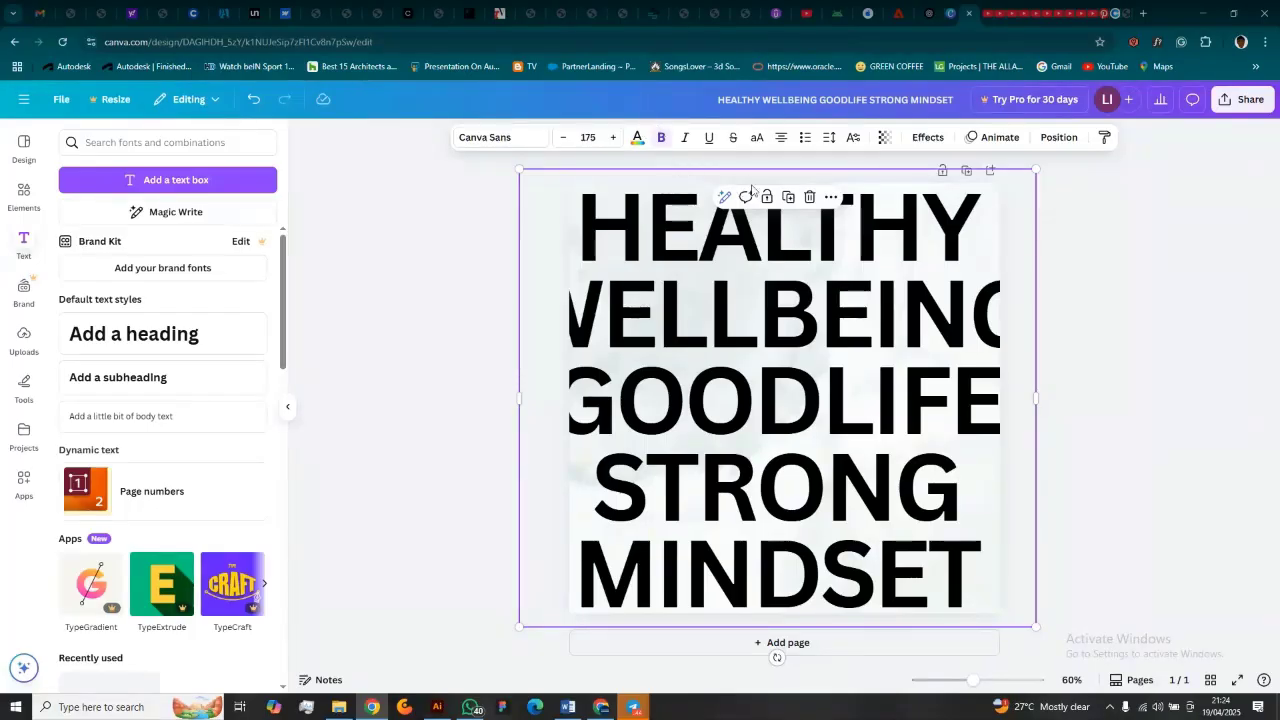
Step: Set the heading's text color to the light gray default solid color
{"action": "left_click", "coordinate": [637, 141]}
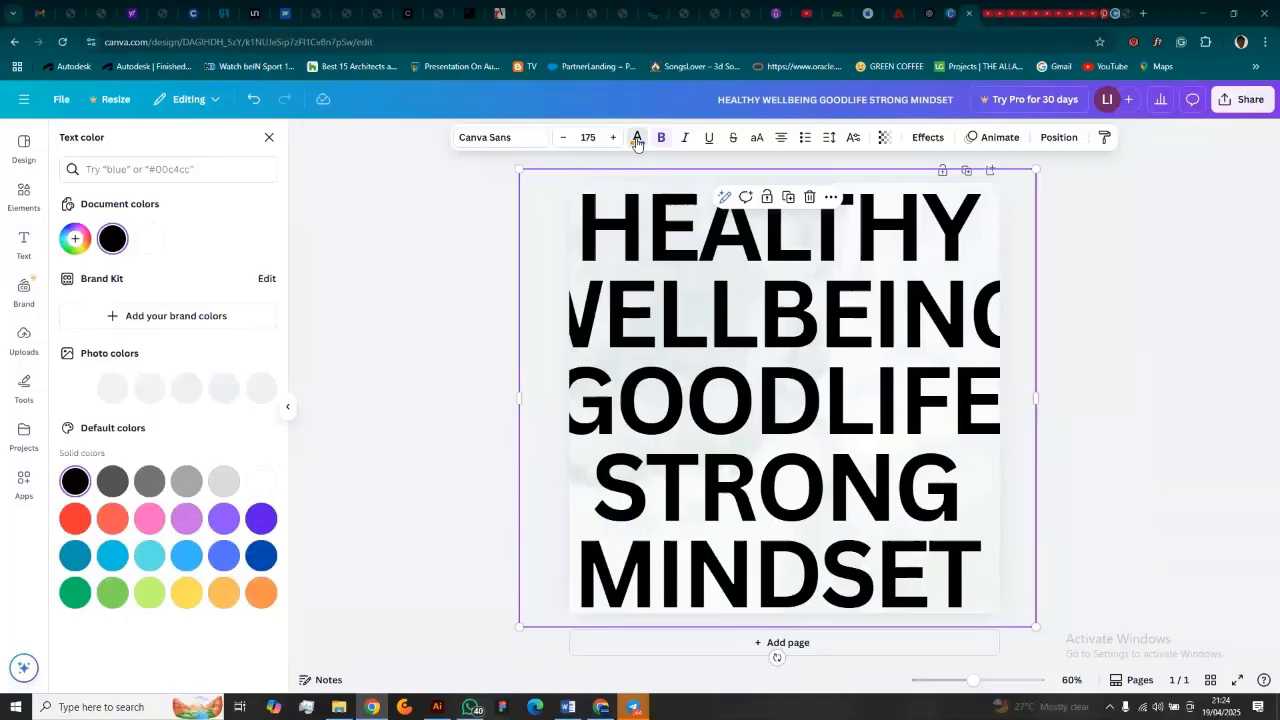
{"action": "left_click", "coordinate": [231, 481]}
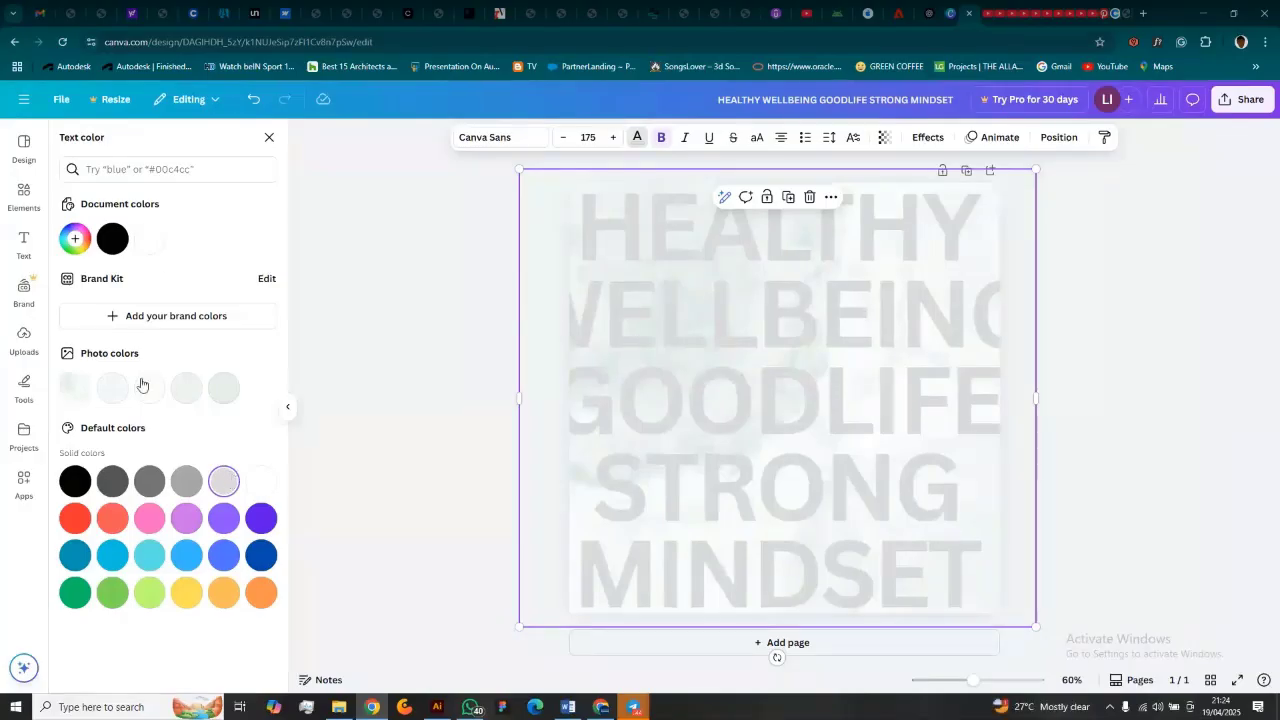
Step: Shift the heading partly off the right side of page 1 and add a blank second page
{"action": "left_click_drag", "start_coordinate": [792, 328], "coordinate": [993, 352]}
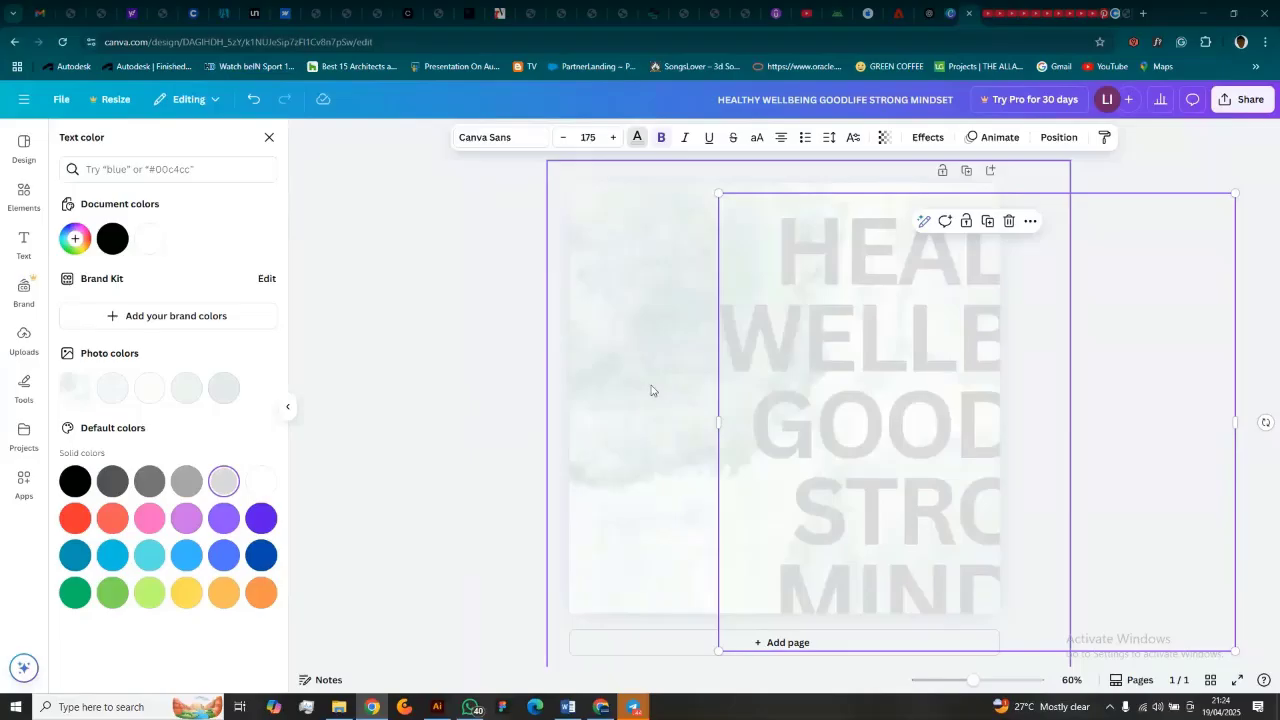
{"action": "left_click", "coordinate": [989, 171]}
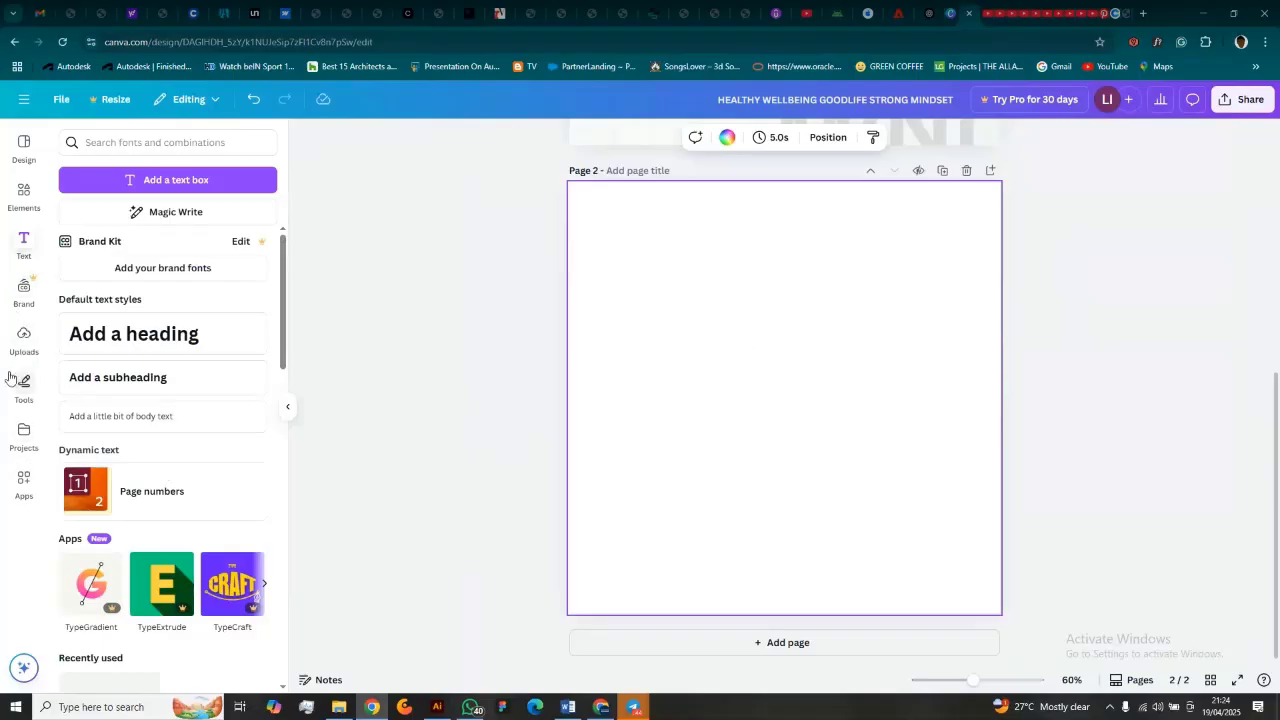
Step: Place the uploaded red-to-orange gradient image on page 2 and enlarge it to cover the whole page
{"action": "left_click", "coordinate": [24, 338]}
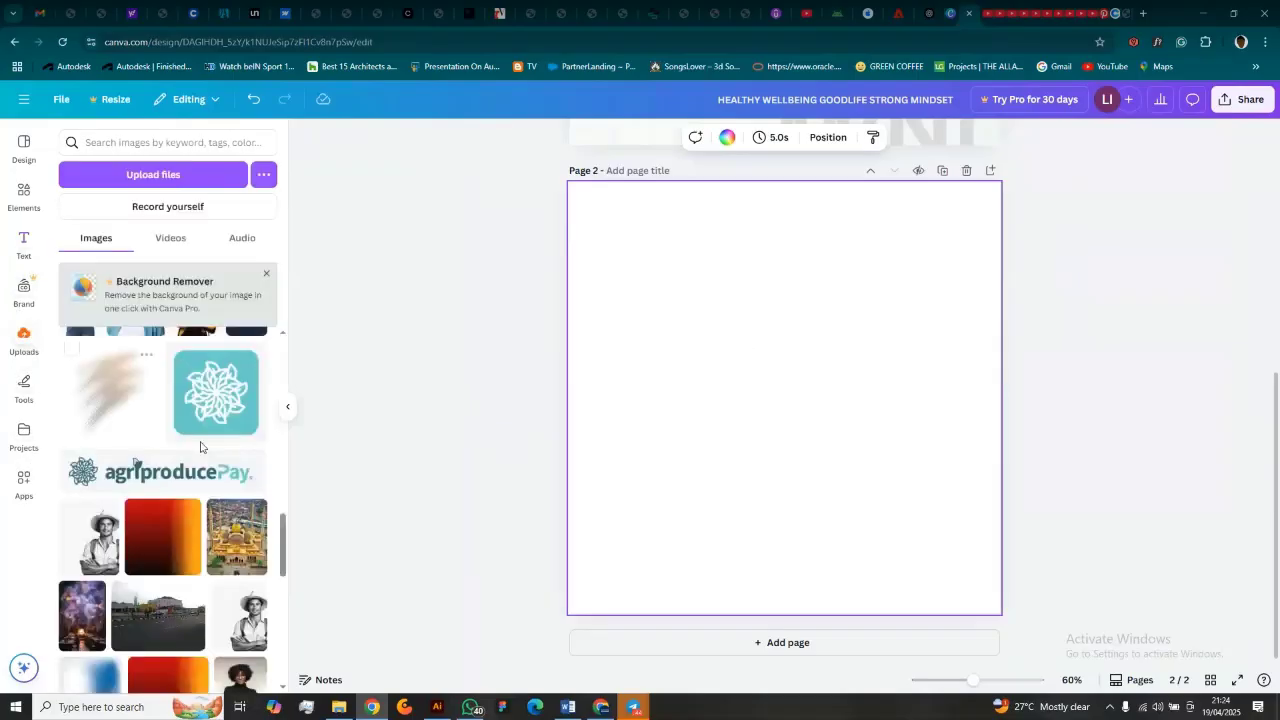
{"action": "scroll", "coordinate": [200, 447], "scroll_direction": "down", "scroll_amount": 3}
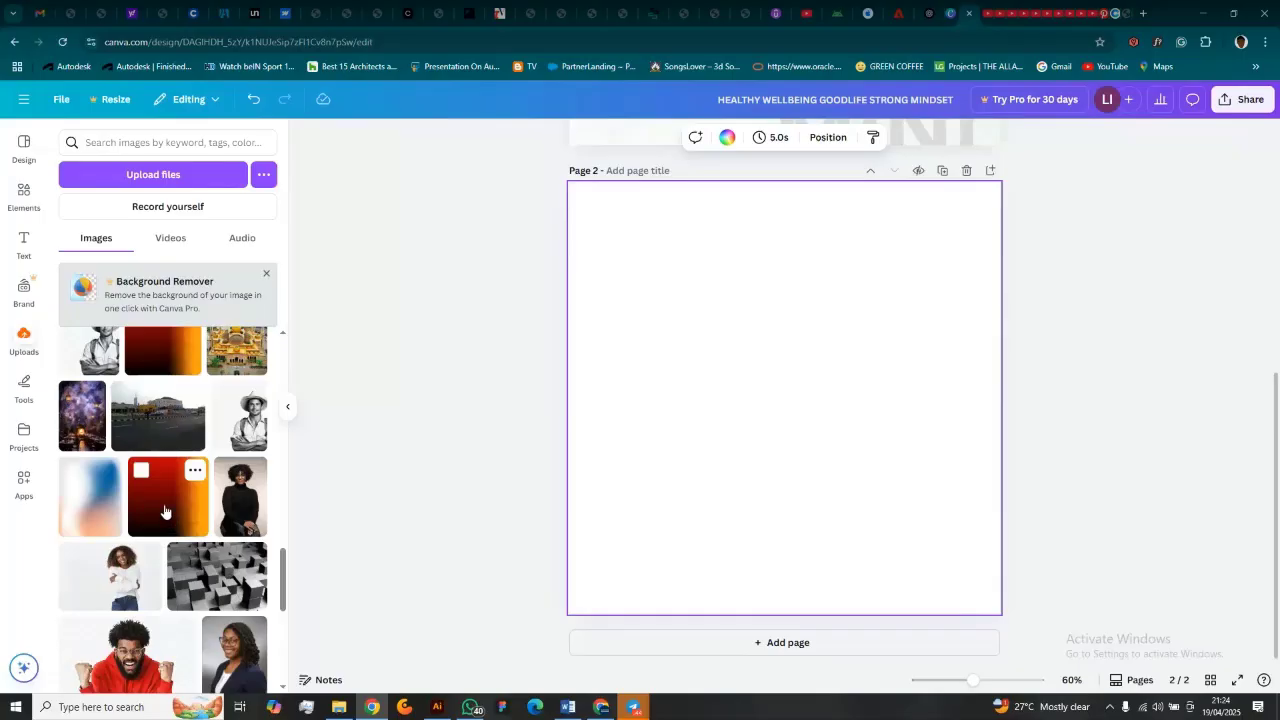
{"action": "left_click", "coordinate": [165, 511]}
{"action": "left_click_drag", "start_coordinate": [635, 250], "coordinate": [495, 126]}
{"action": "left_click_drag", "start_coordinate": [930, 543], "coordinate": [1046, 655]}
{"action": "left_click_drag", "start_coordinate": [936, 433], "coordinate": [936, 433]}
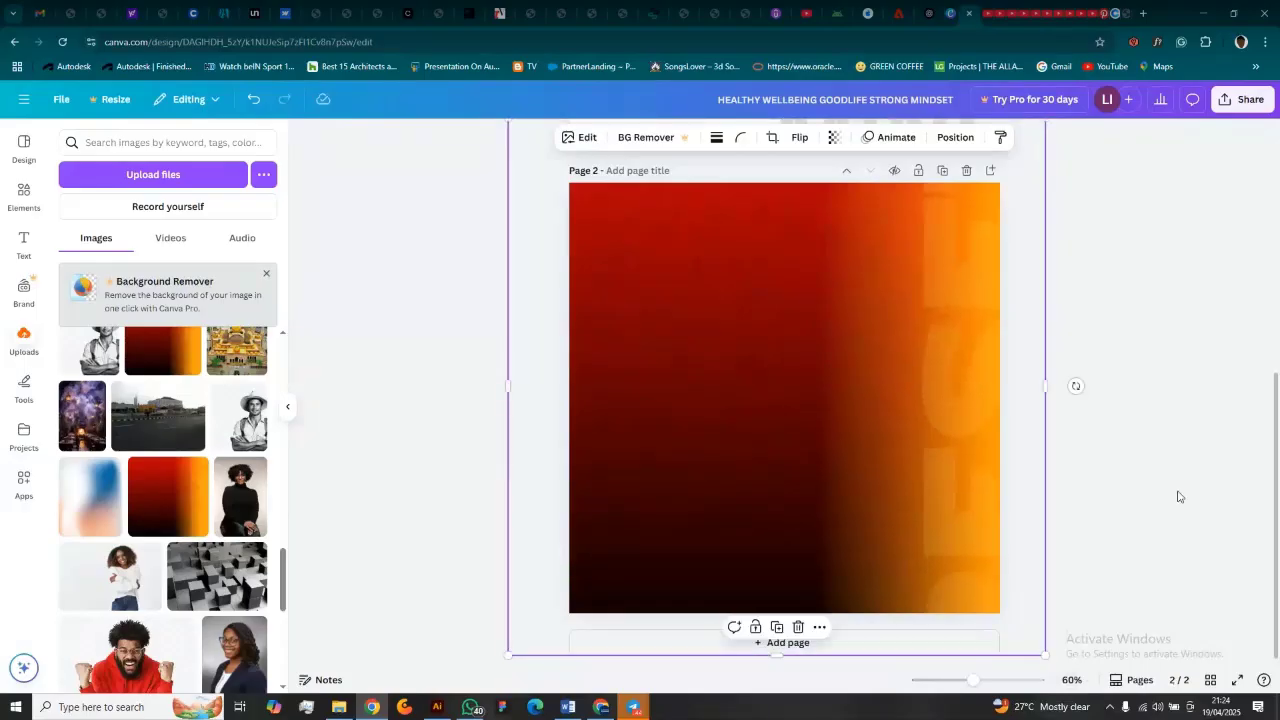
{"action": "key", "text": "Escape"}
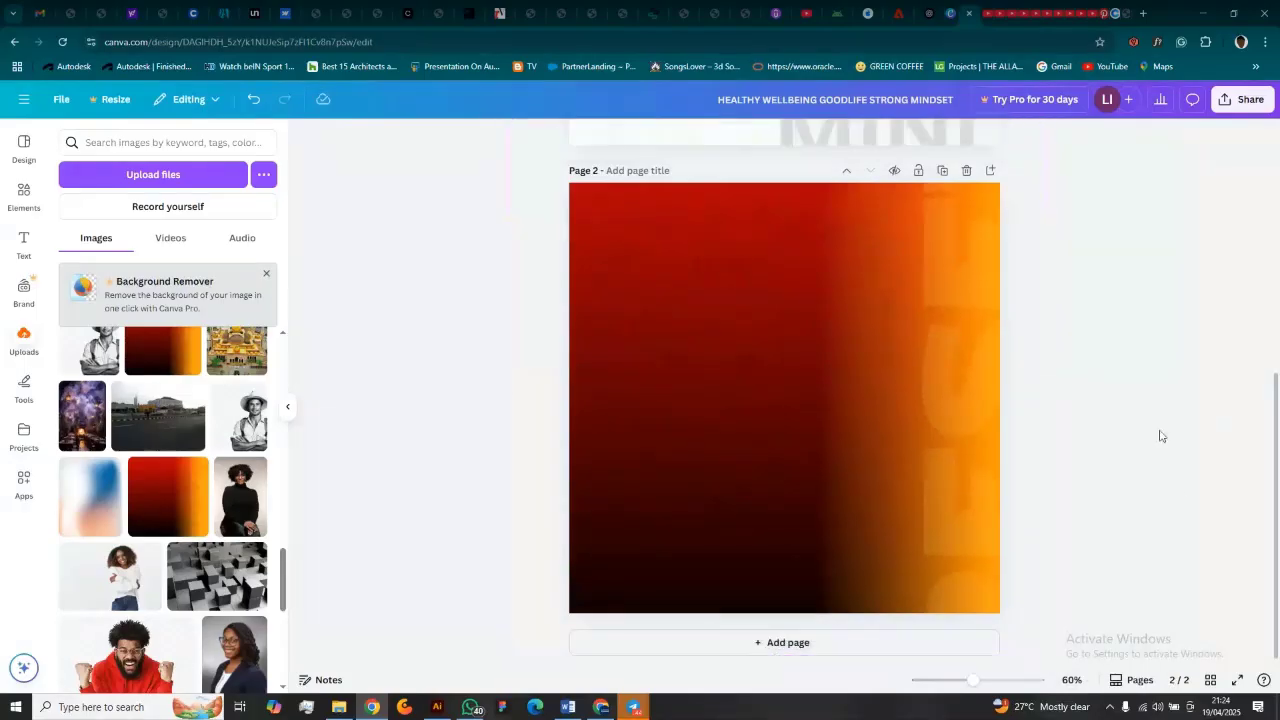
Step: Add a default heading over the gradient on page 2 and open its text color choices
{"action": "left_click", "coordinate": [24, 242]}
{"action": "left_click", "coordinate": [112, 337]}
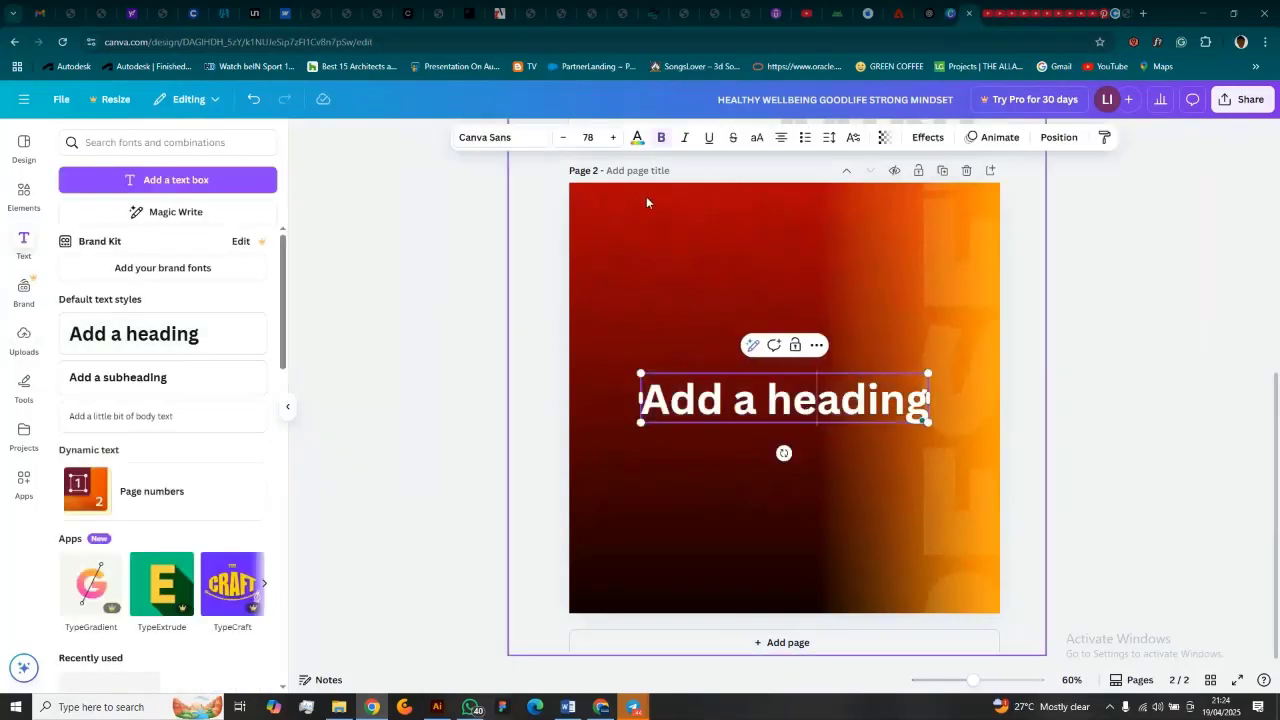
{"action": "left_click", "coordinate": [636, 138]}
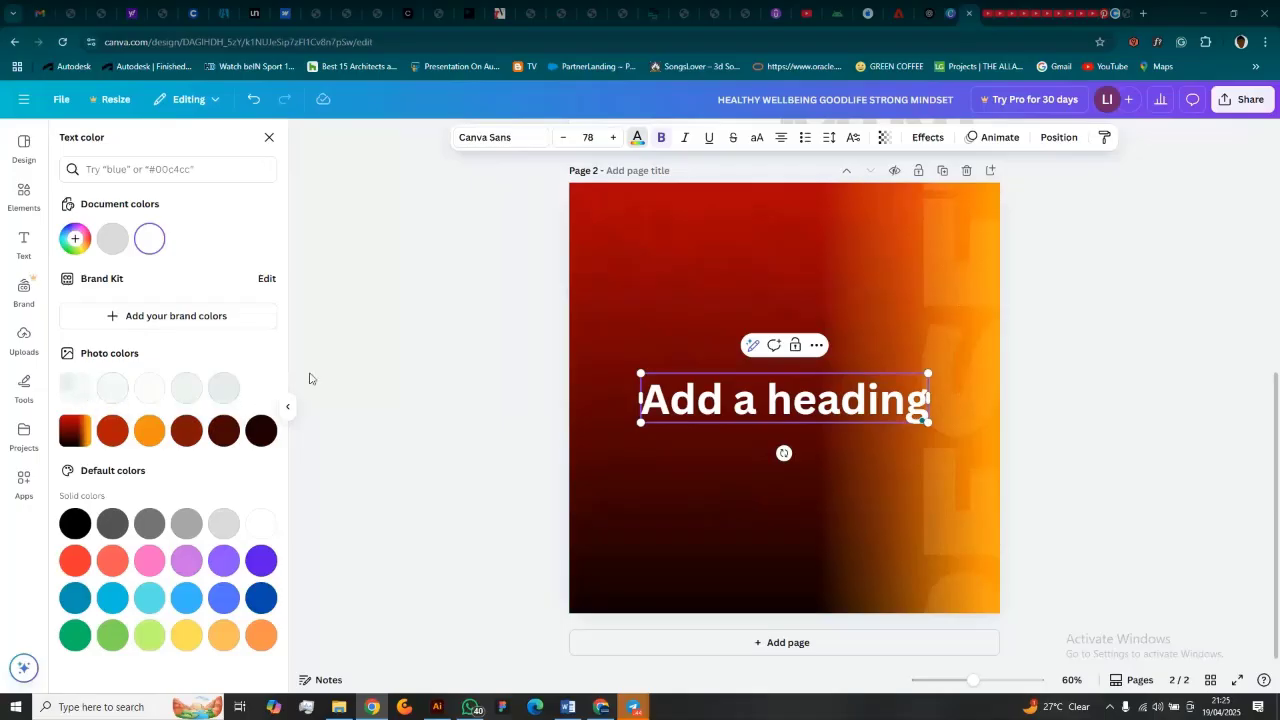
Step: Move the five-line heading on page 1 back to the center of the page
{"action": "scroll", "coordinate": [360, 382], "scroll_direction": "up", "scroll_amount": 3}
{"action": "scroll", "coordinate": [360, 382], "scroll_direction": "up", "scroll_amount": 2}
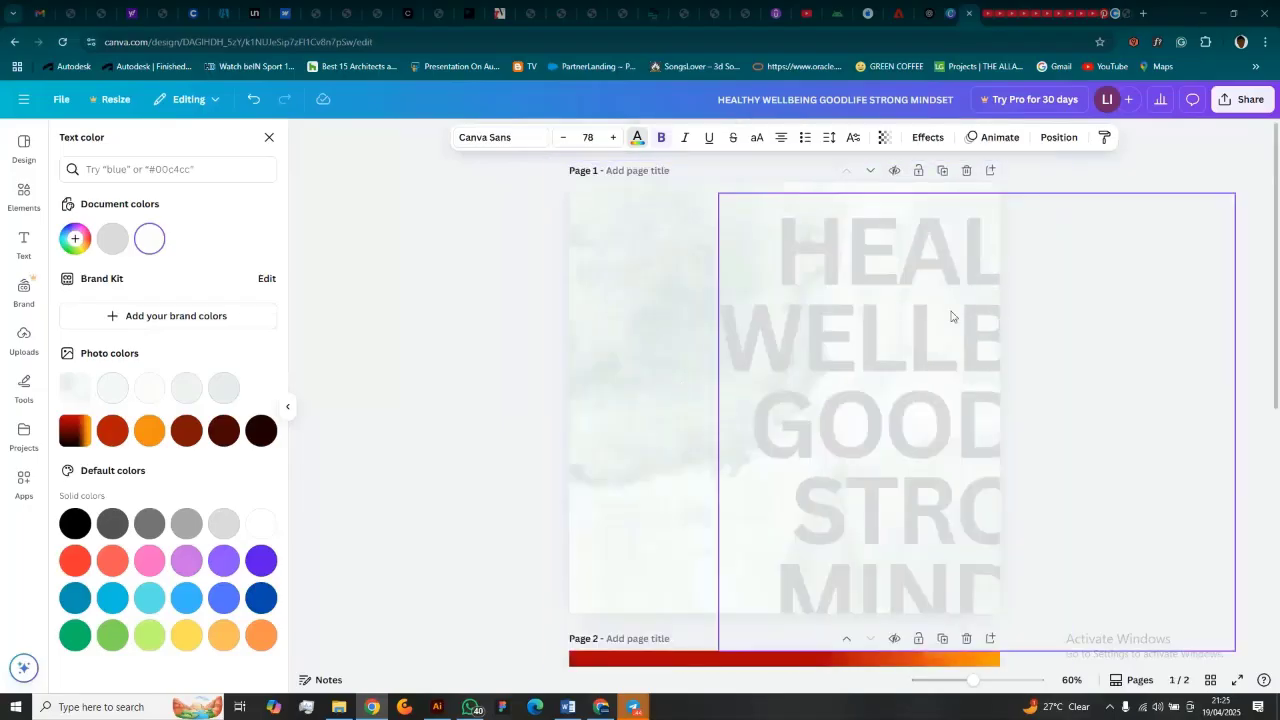
{"action": "left_click", "coordinate": [880, 369]}
{"action": "left_click_drag", "start_coordinate": [849, 366], "coordinate": [688, 343]}
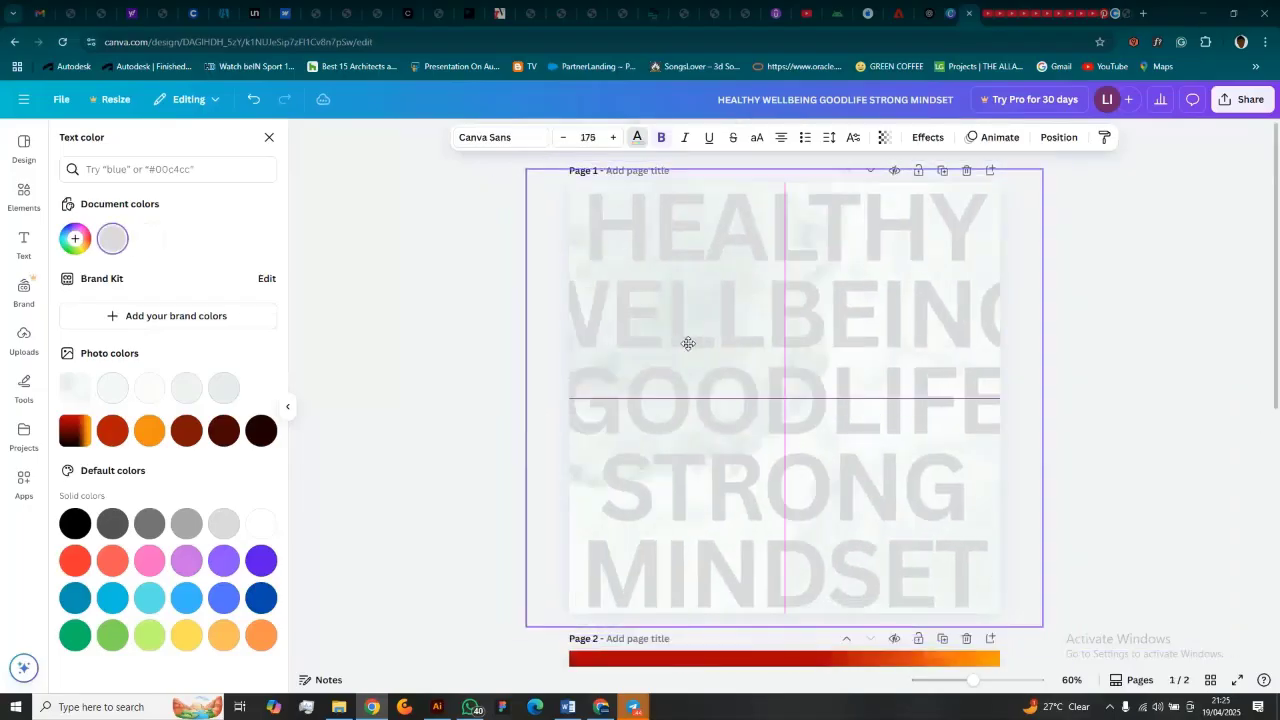
Step: Try the pale photo colors on the page 1 heading and return it to the light gray solid color
{"action": "left_click", "coordinate": [224, 389]}
{"action": "left_click", "coordinate": [187, 390]}
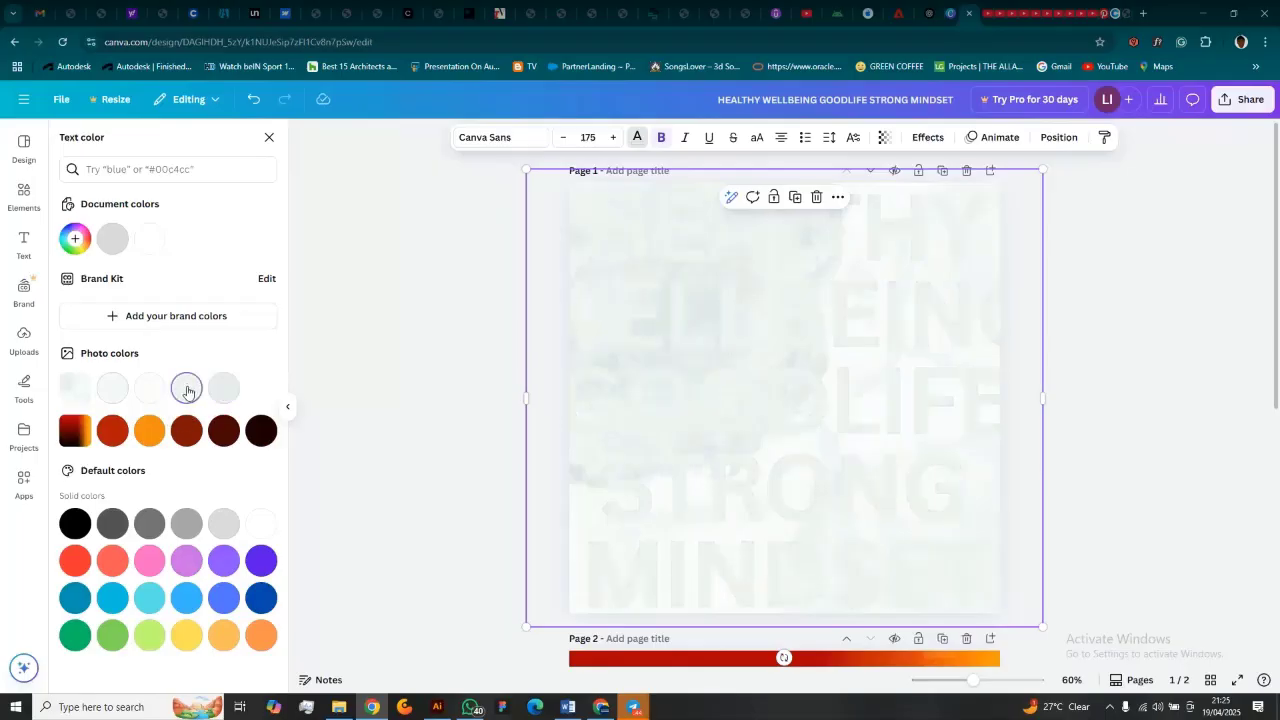
{"action": "left_click", "coordinate": [146, 392]}
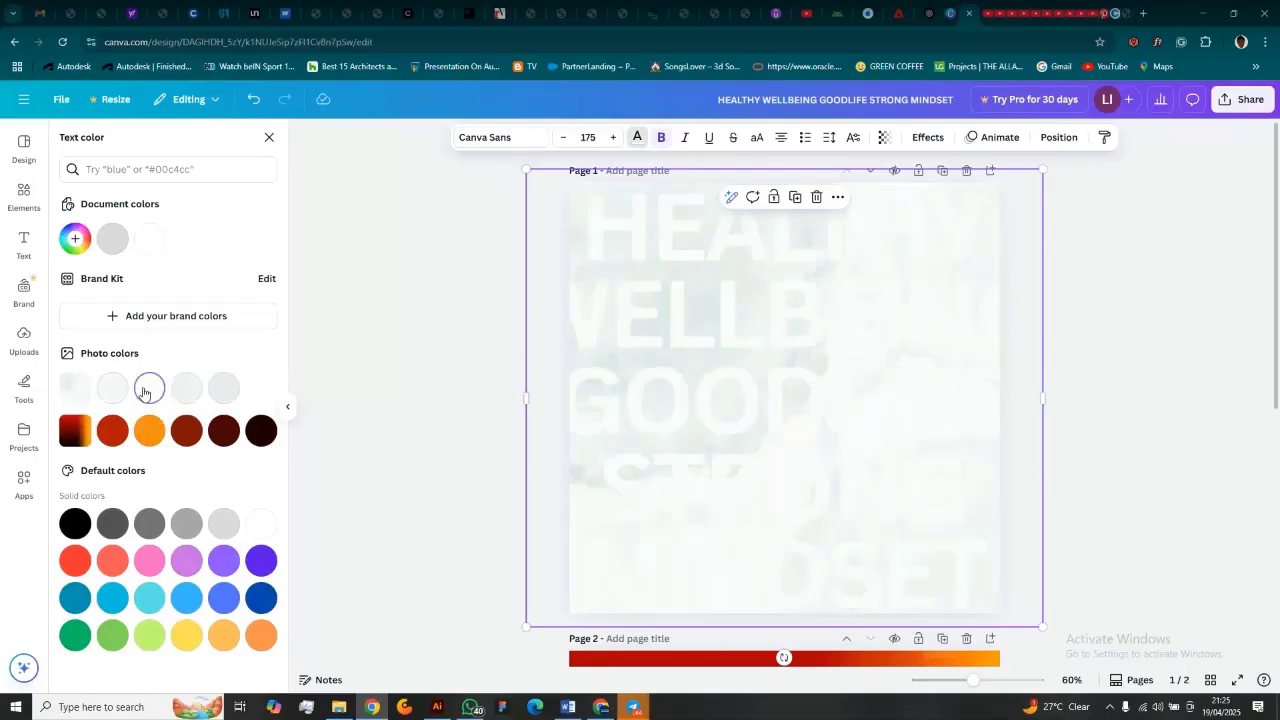
{"action": "left_click", "coordinate": [112, 390]}
{"action": "left_click", "coordinate": [222, 392]}
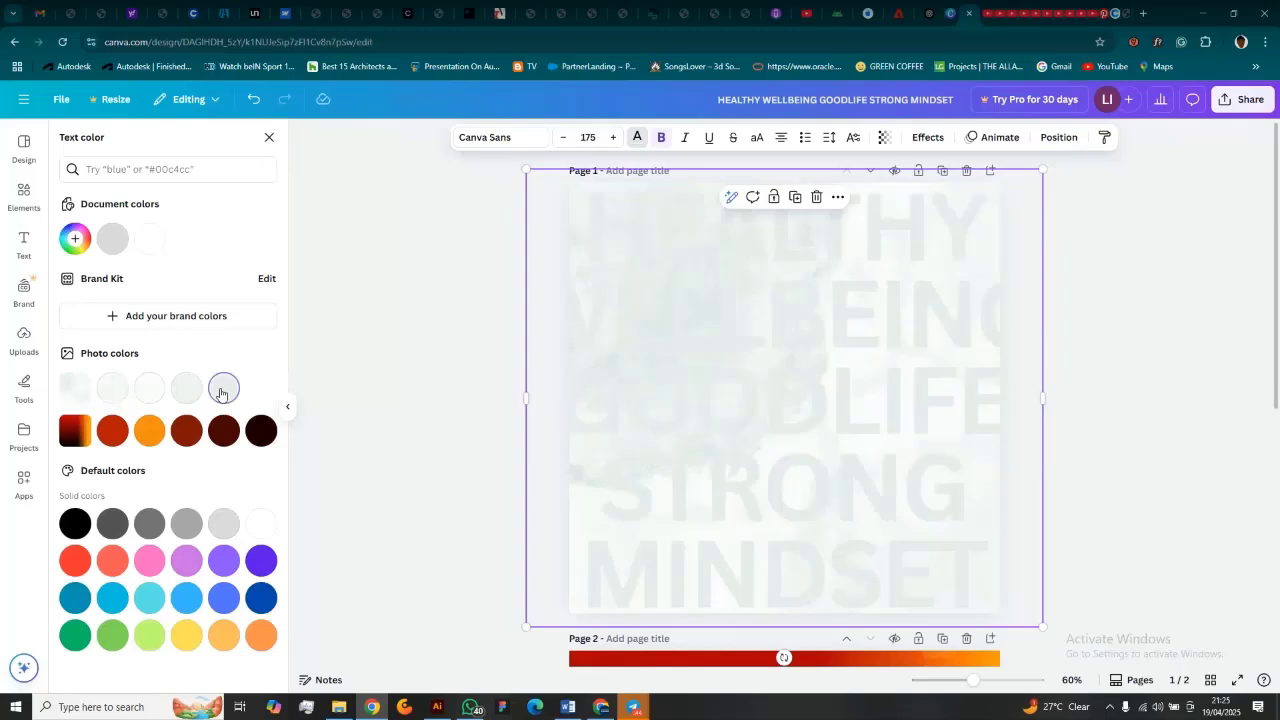
{"action": "left_click", "coordinate": [225, 524]}
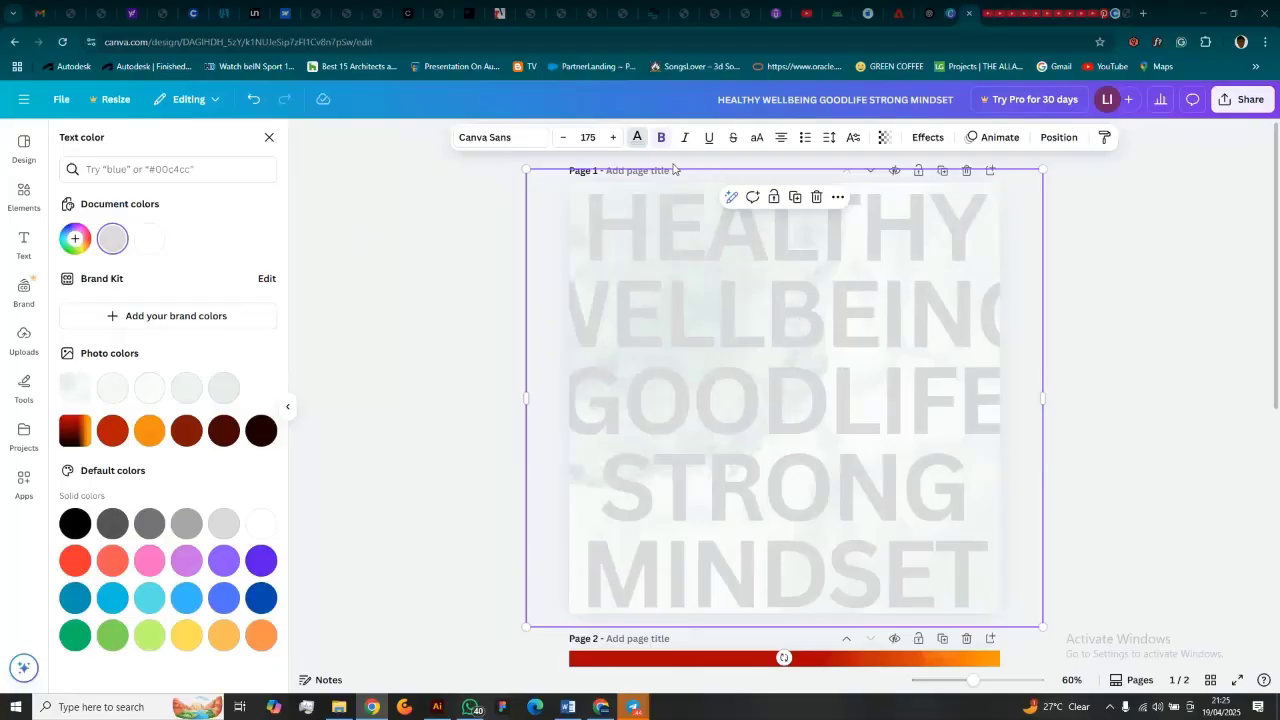
Step: Change the font of the page 1 heading to Anton
{"action": "left_click", "coordinate": [505, 140]}
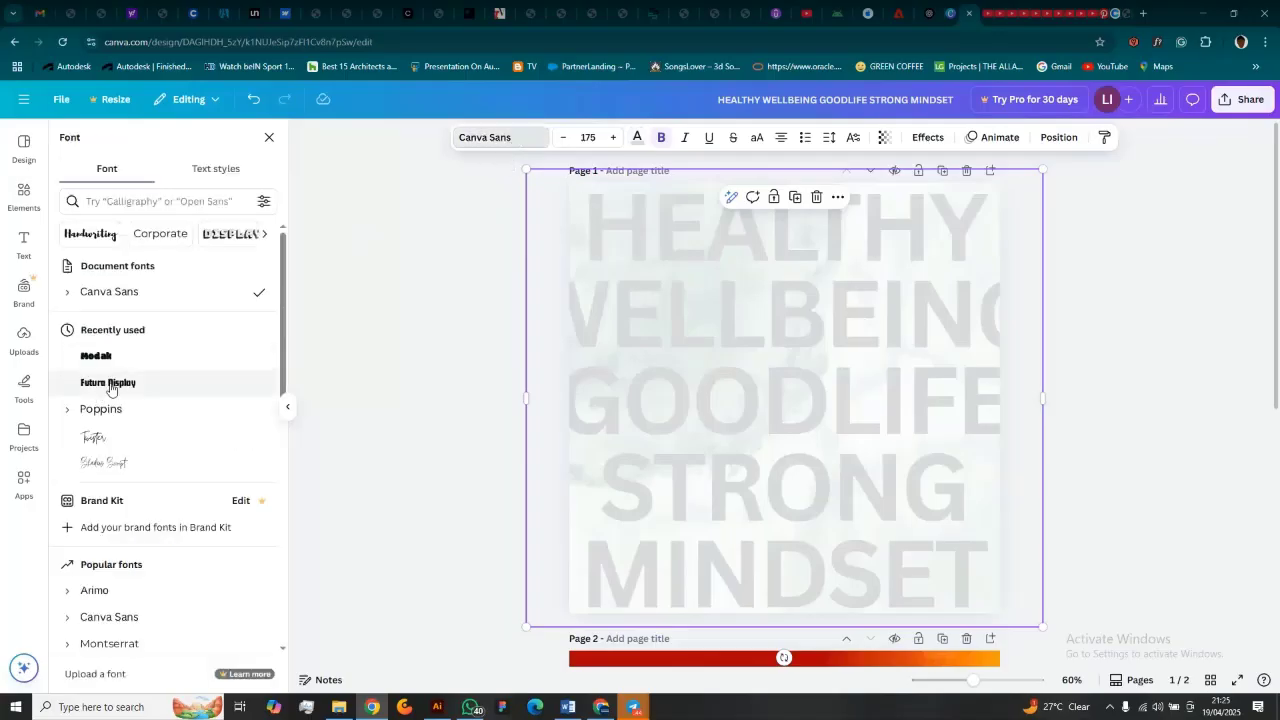
{"action": "left_click_drag", "start_coordinate": [814, 417], "coordinate": [792, 389]}
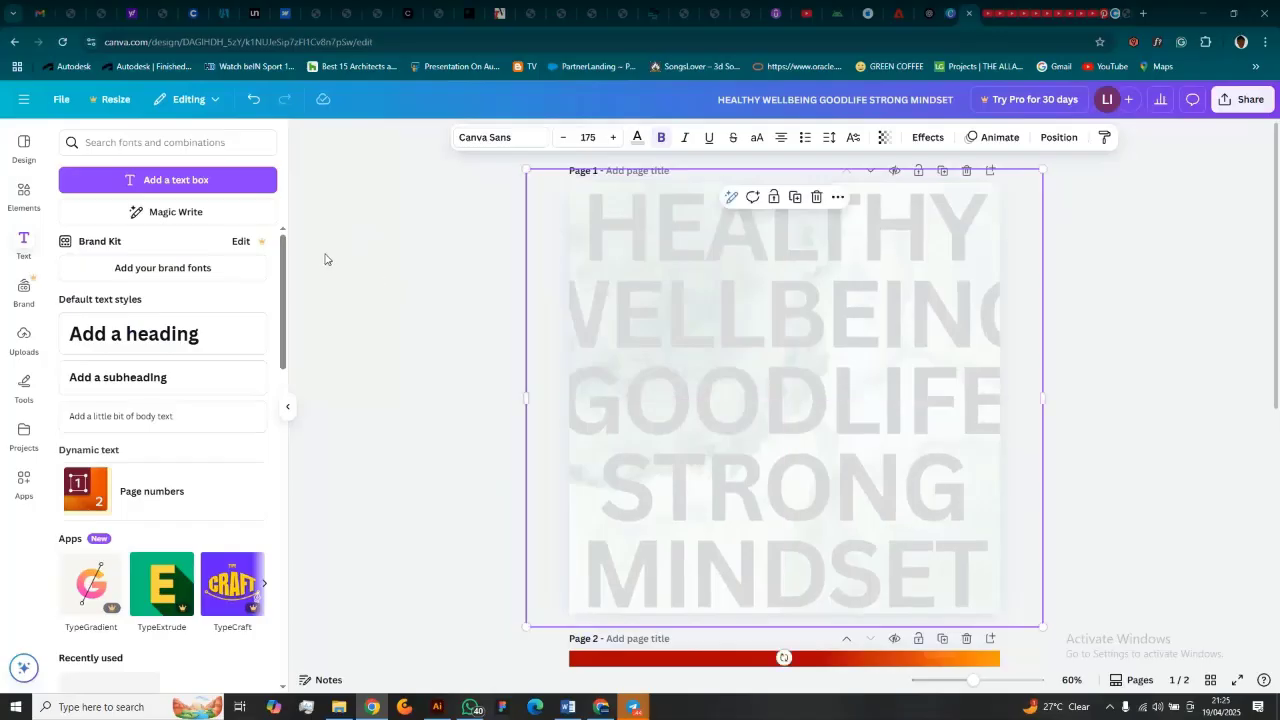
{"action": "left_click", "coordinate": [505, 138]}
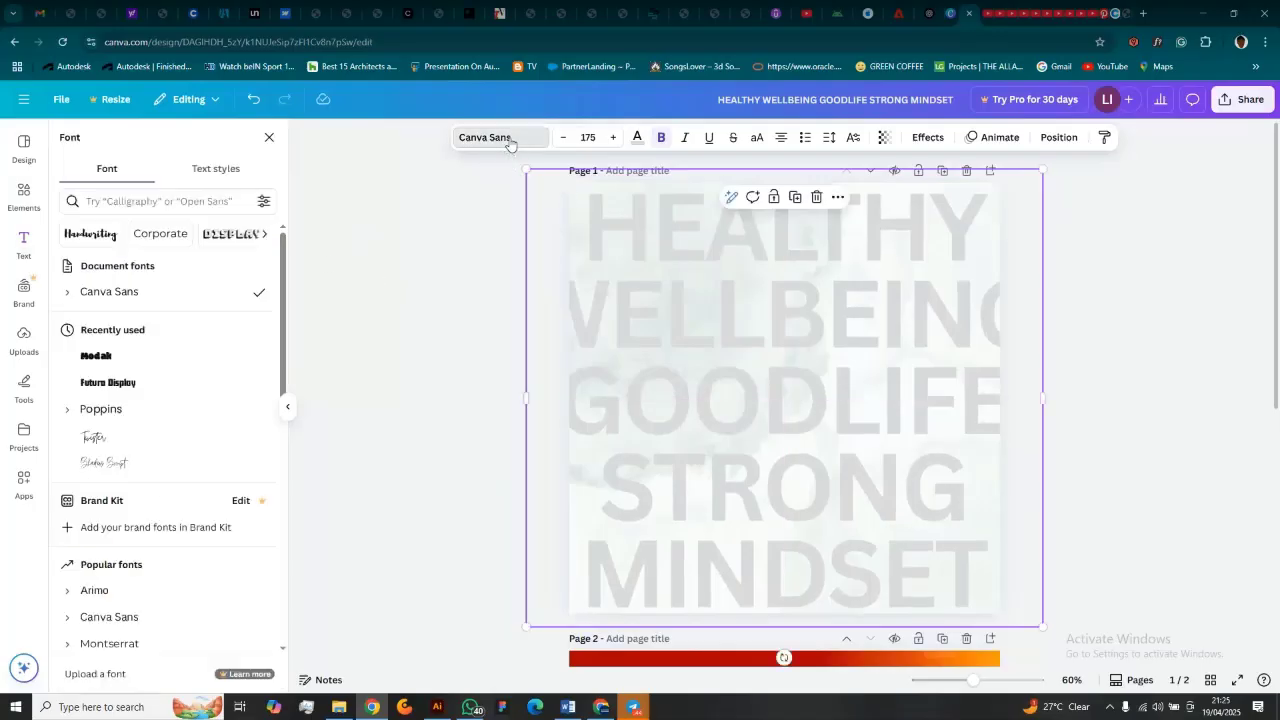
{"action": "scroll", "coordinate": [106, 389], "scroll_direction": "down", "scroll_amount": 2}
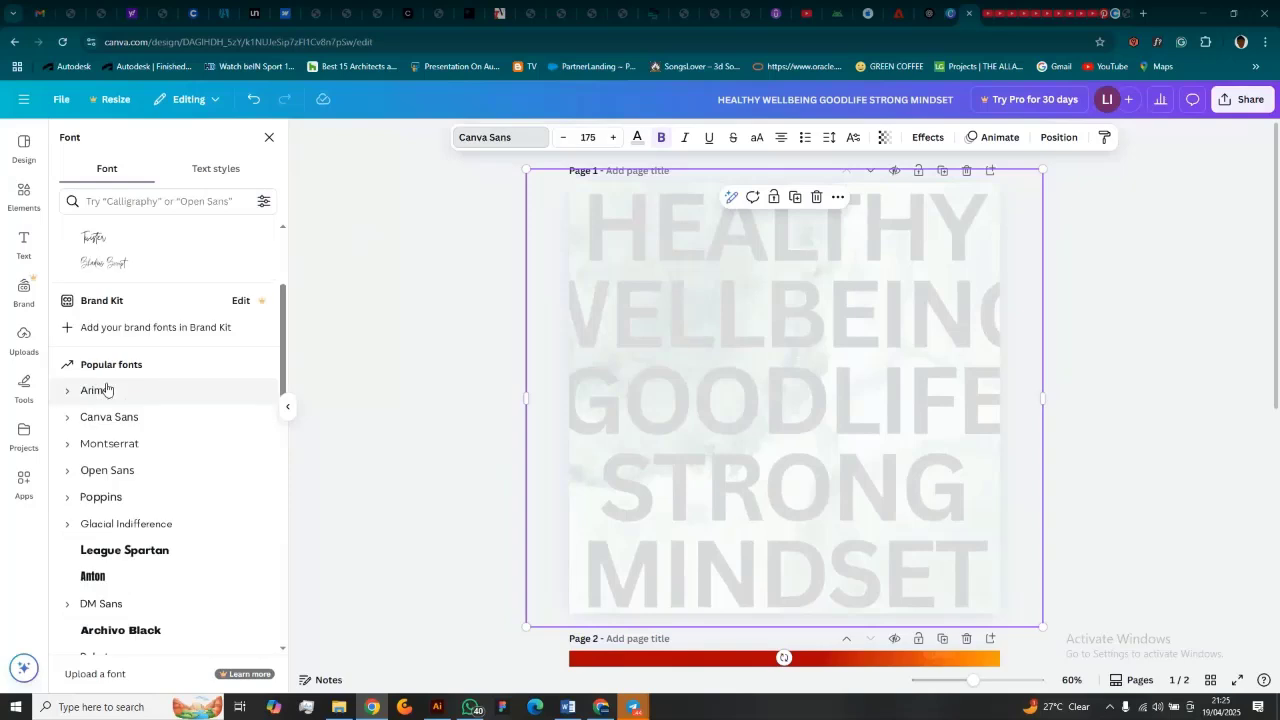
{"action": "scroll", "coordinate": [106, 389], "scroll_direction": "down", "scroll_amount": 1}
{"action": "left_click", "coordinate": [105, 514]}
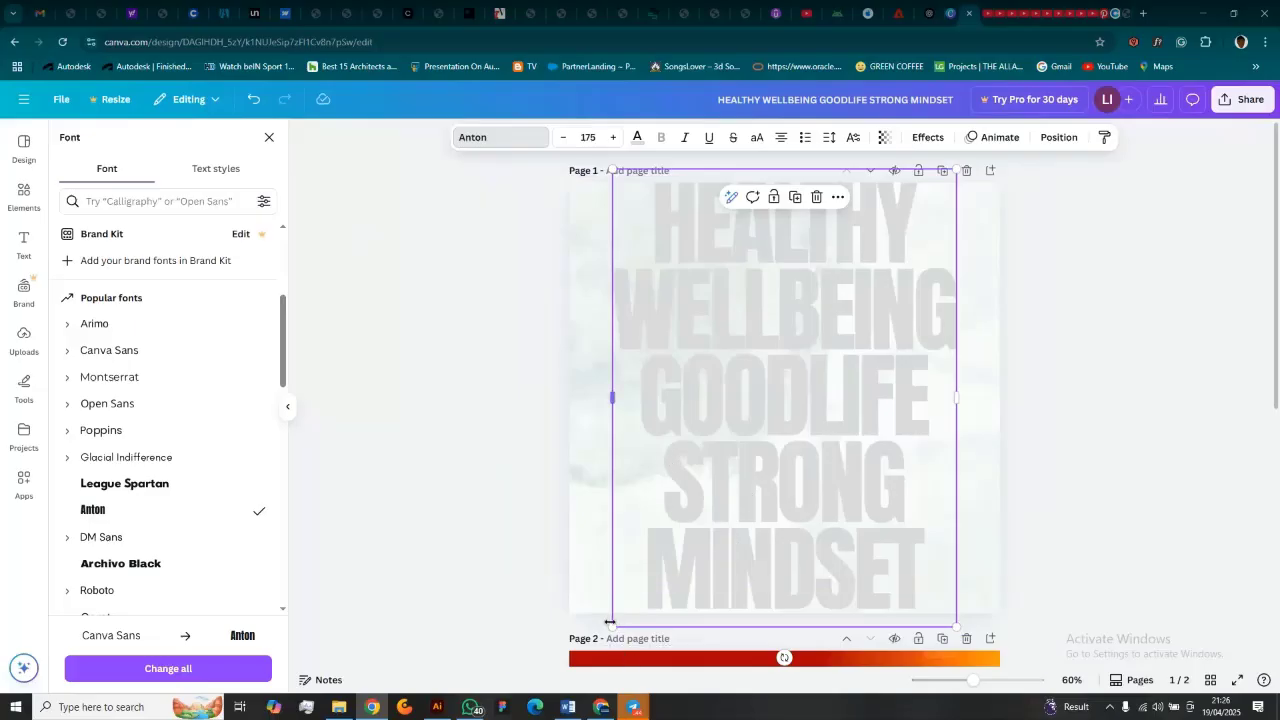
Step: Widen the heading's text box, enlarge the text to font size 233, and center it horizontally on page 1
{"action": "left_click_drag", "start_coordinate": [609, 622], "coordinate": [470, 627]}
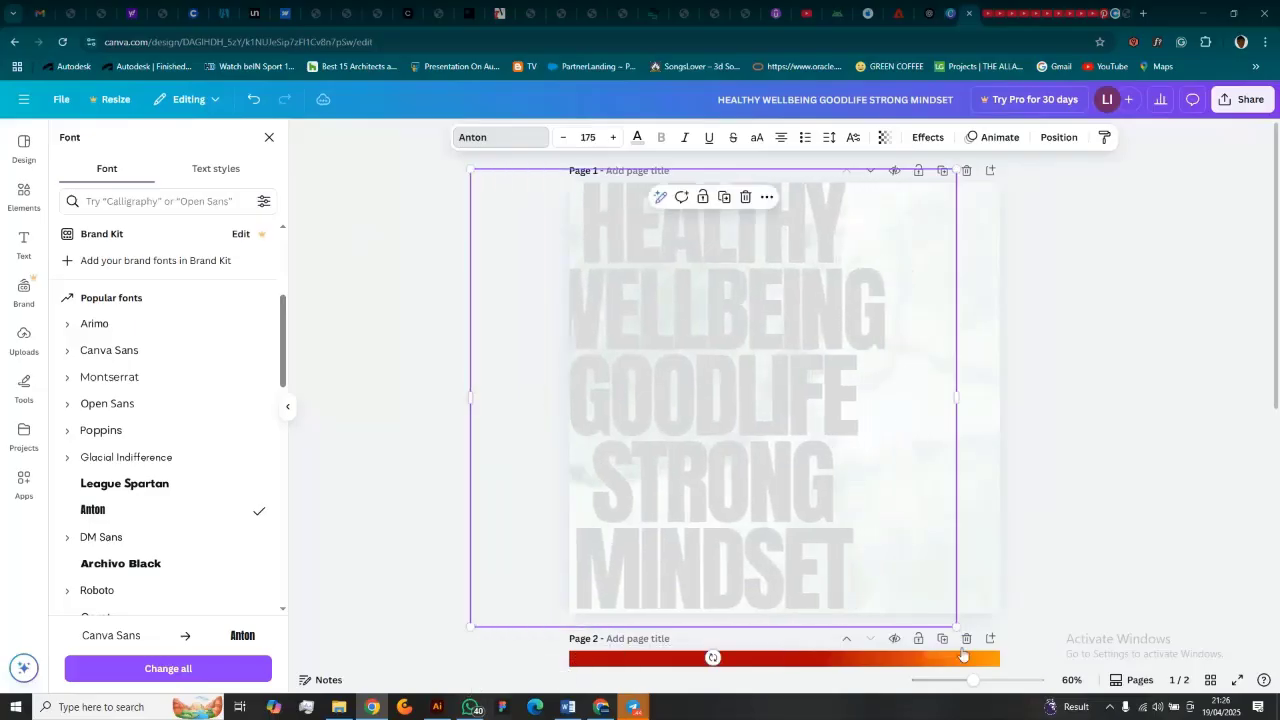
{"action": "left_click_drag", "start_coordinate": [957, 626], "coordinate": [1114, 664]}
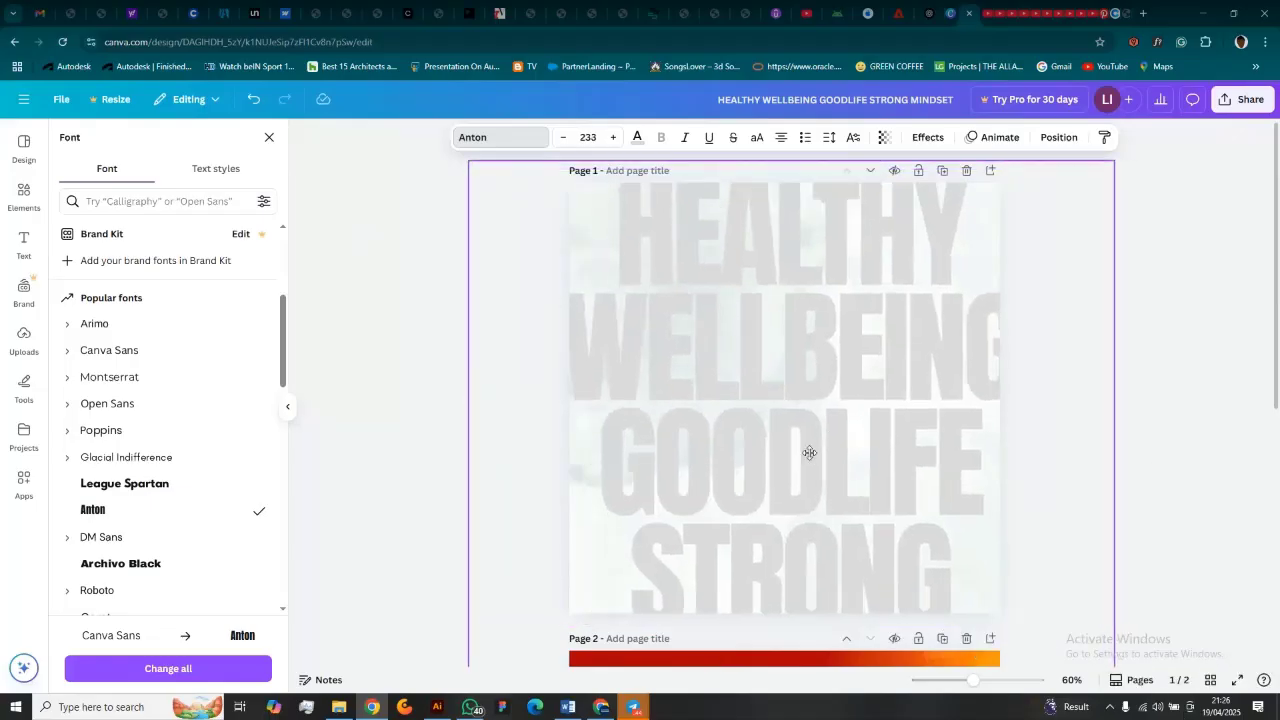
{"action": "left_click_drag", "start_coordinate": [810, 453], "coordinate": [793, 416]}
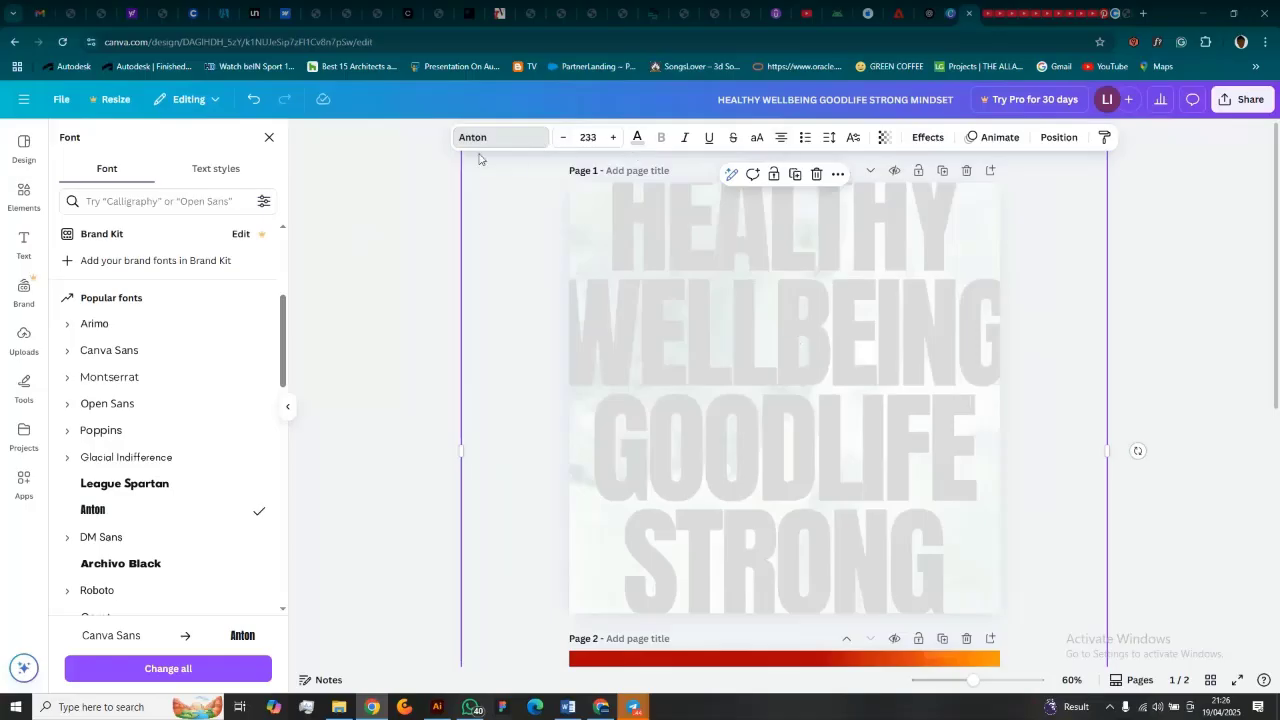
{"action": "left_click", "coordinate": [636, 140]}
{"action": "left_click", "coordinate": [636, 142]}
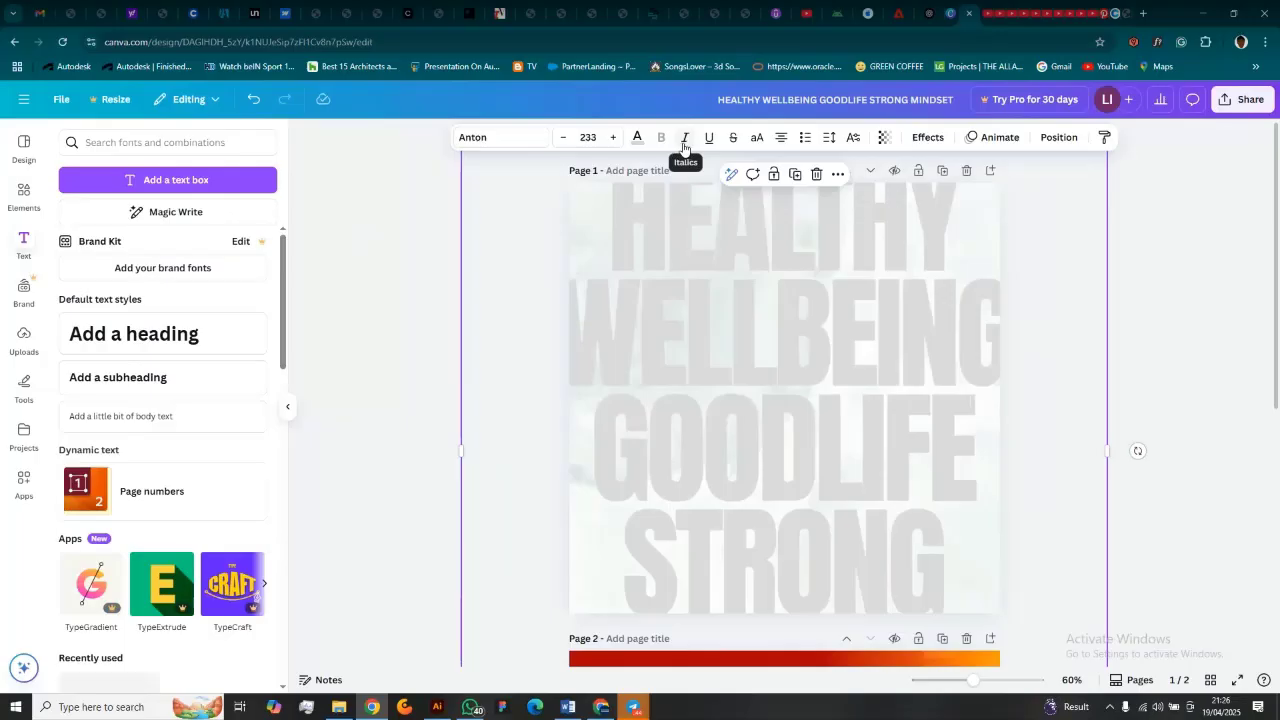
{"action": "left_click", "coordinate": [684, 140]}
{"action": "left_click", "coordinate": [710, 140]}
{"action": "left_click", "coordinate": [828, 138]}
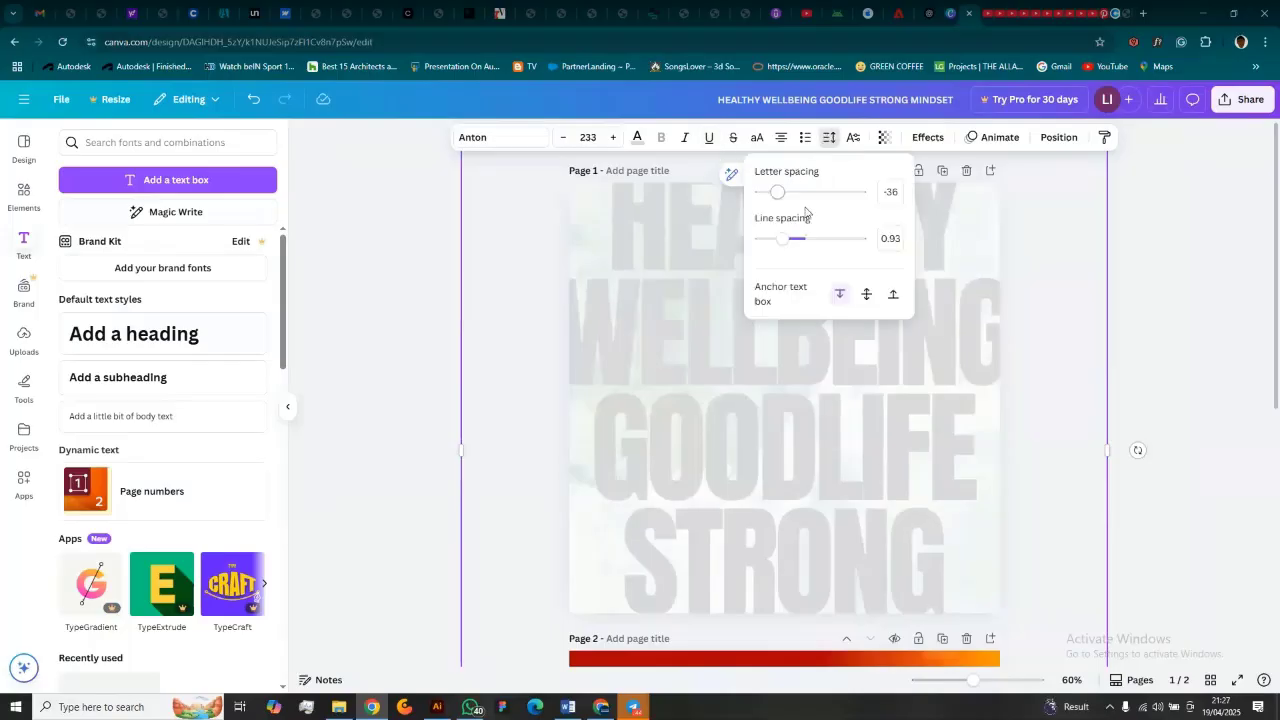
Step: Compare the text effect styles from Shadow to Background on the heading and apply the Hollow effect
{"action": "left_click", "coordinate": [926, 138]}
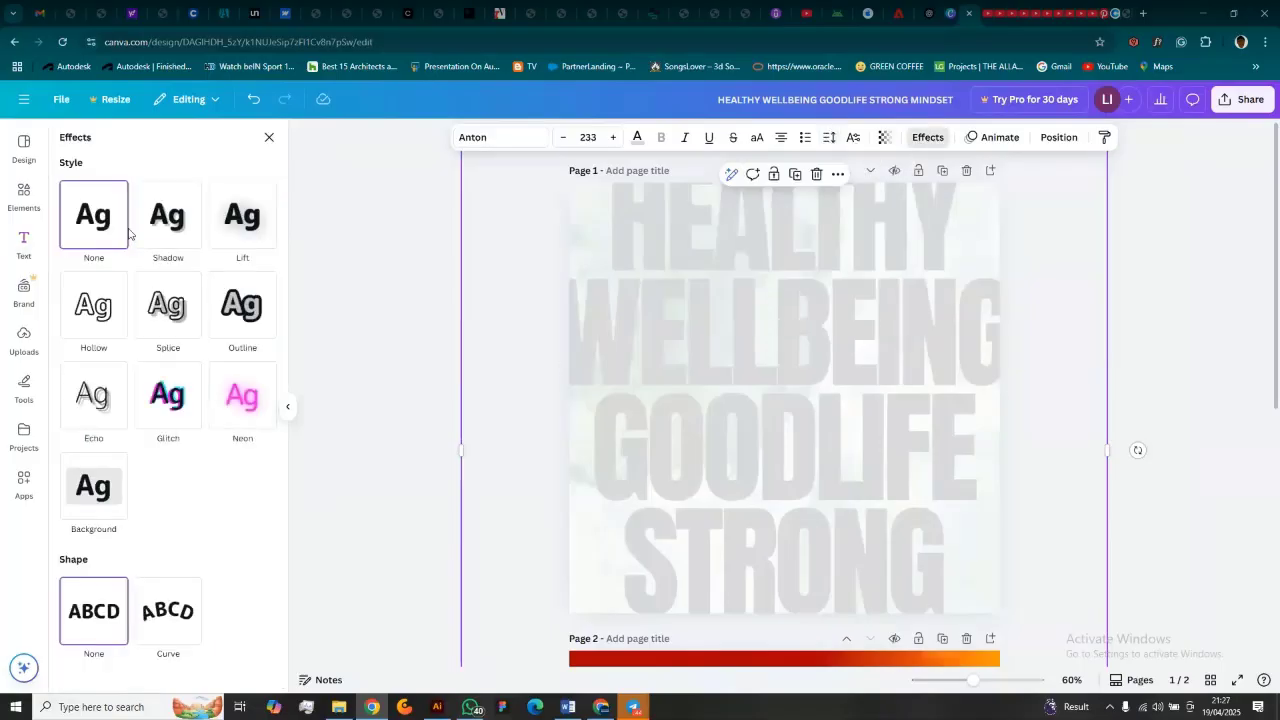
{"action": "left_click", "coordinate": [186, 216]}
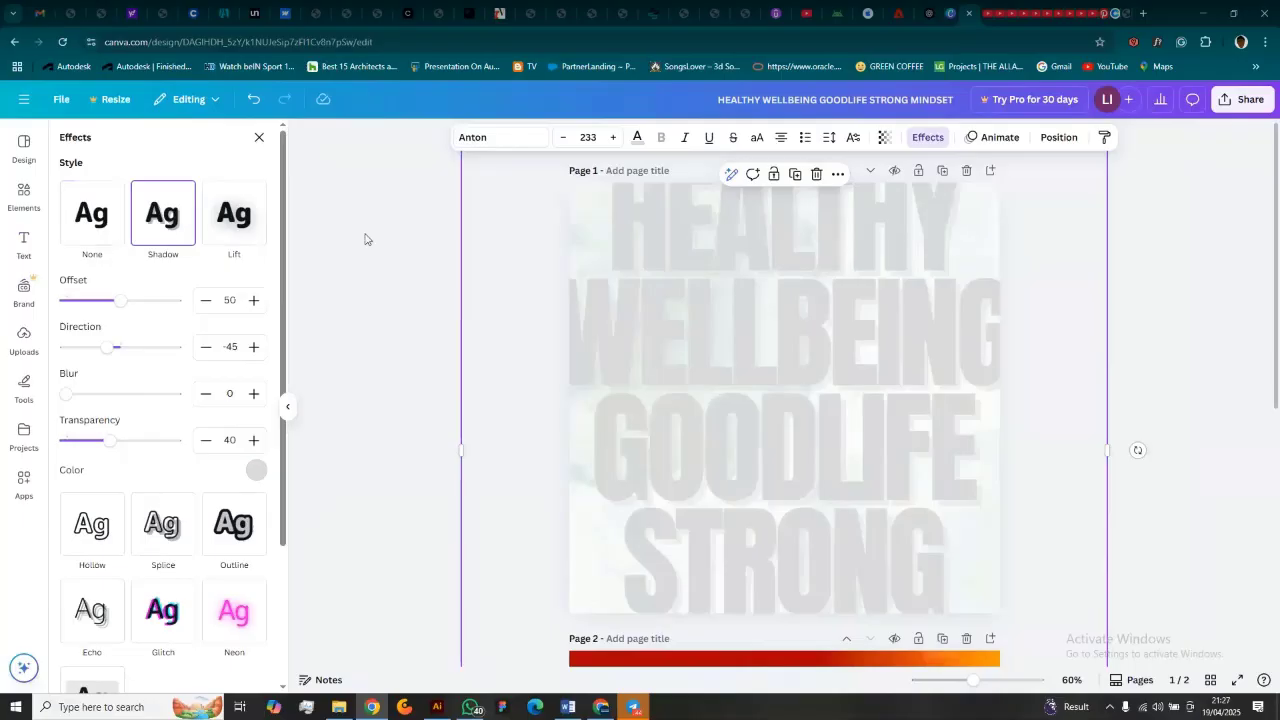
{"action": "left_click", "coordinate": [250, 224]}
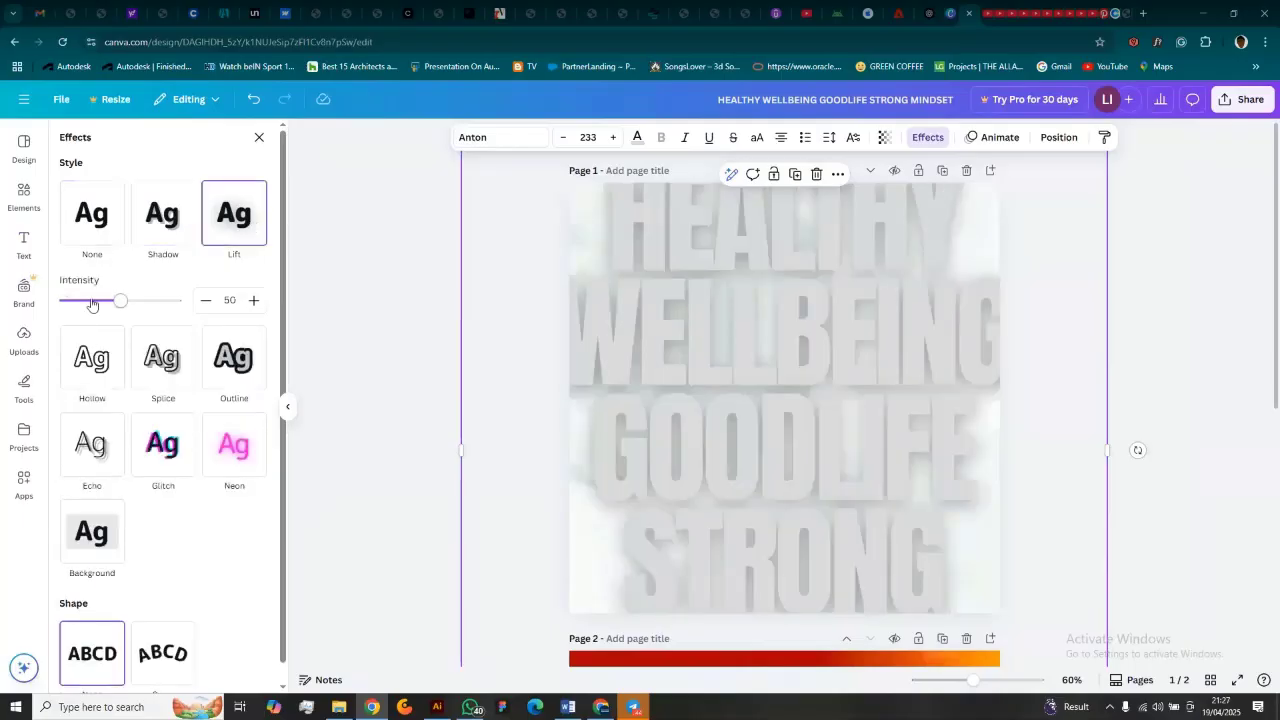
{"action": "left_click", "coordinate": [100, 355]}
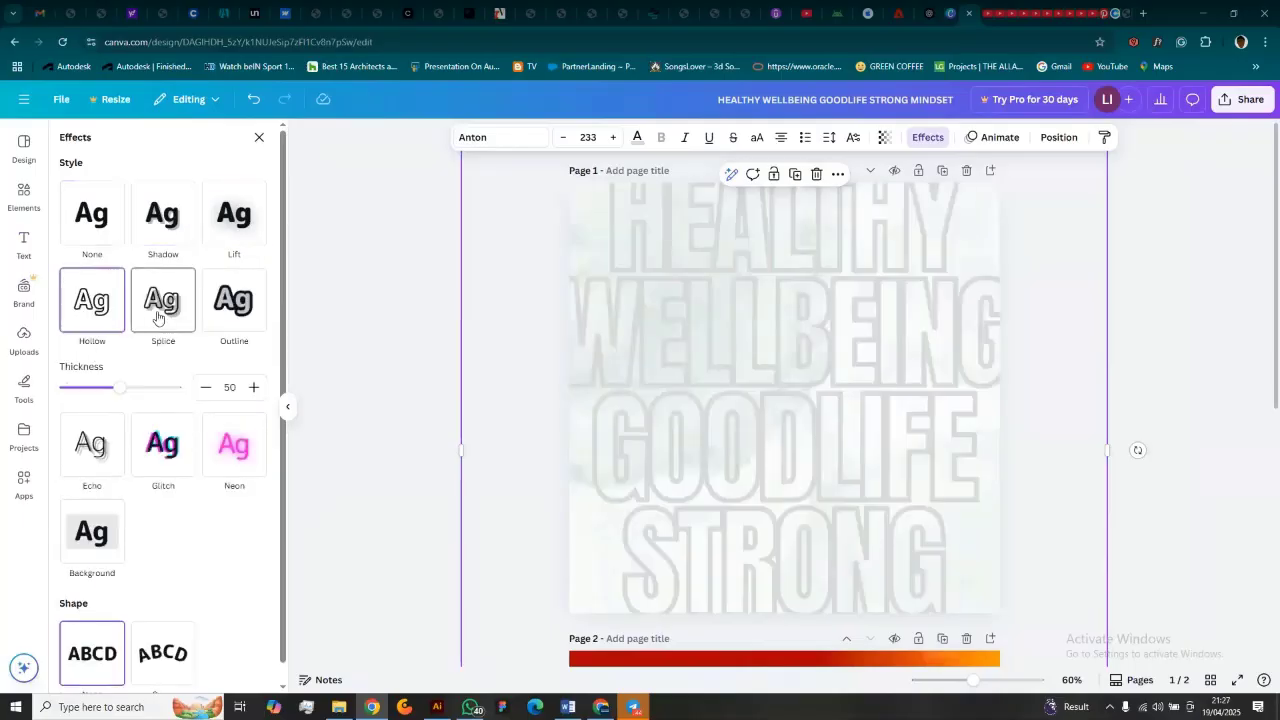
{"action": "left_click", "coordinate": [157, 318]}
{"action": "left_click", "coordinate": [250, 302]}
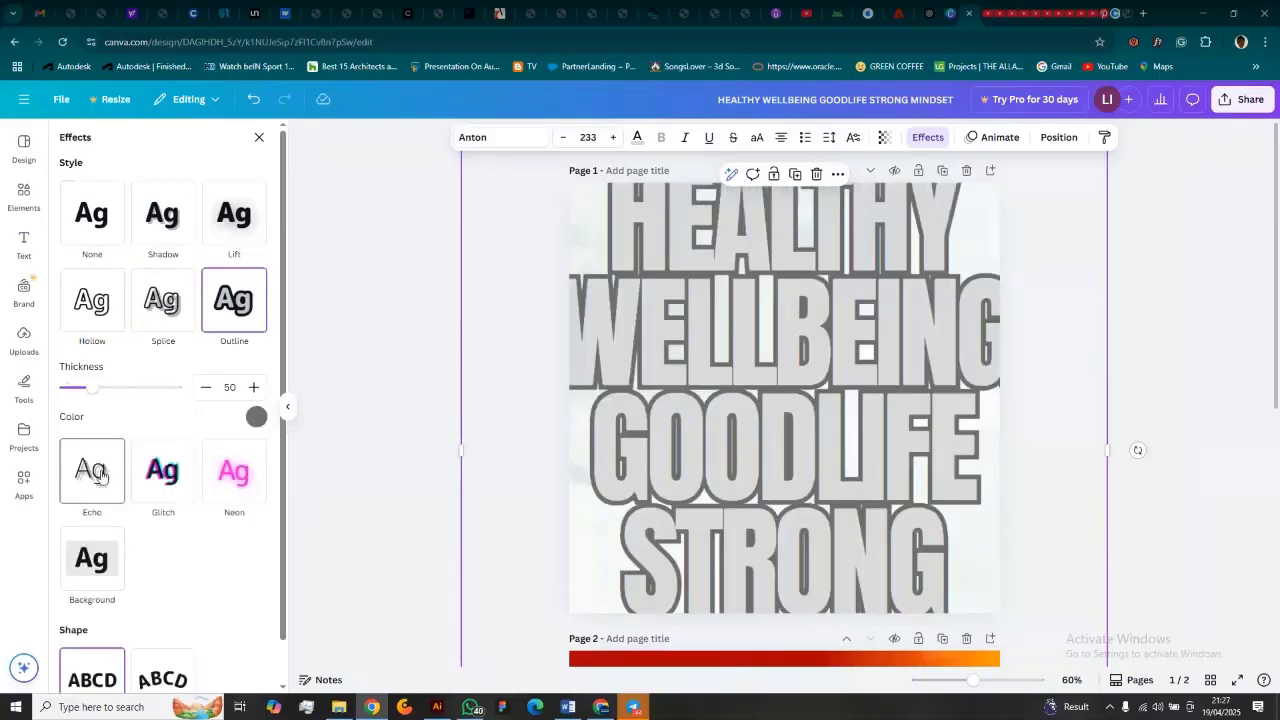
{"action": "left_click", "coordinate": [103, 477]}
{"action": "left_click", "coordinate": [167, 400]}
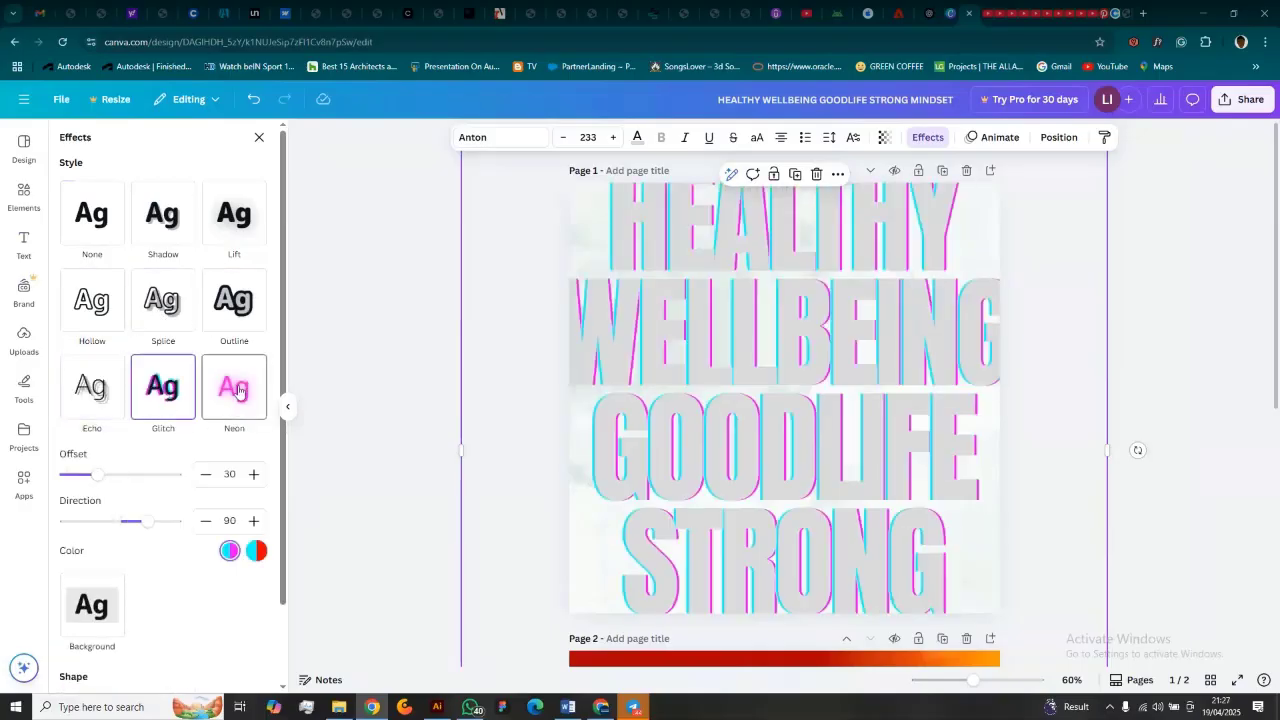
{"action": "left_click", "coordinate": [234, 387]}
{"action": "left_click", "coordinate": [104, 552]}
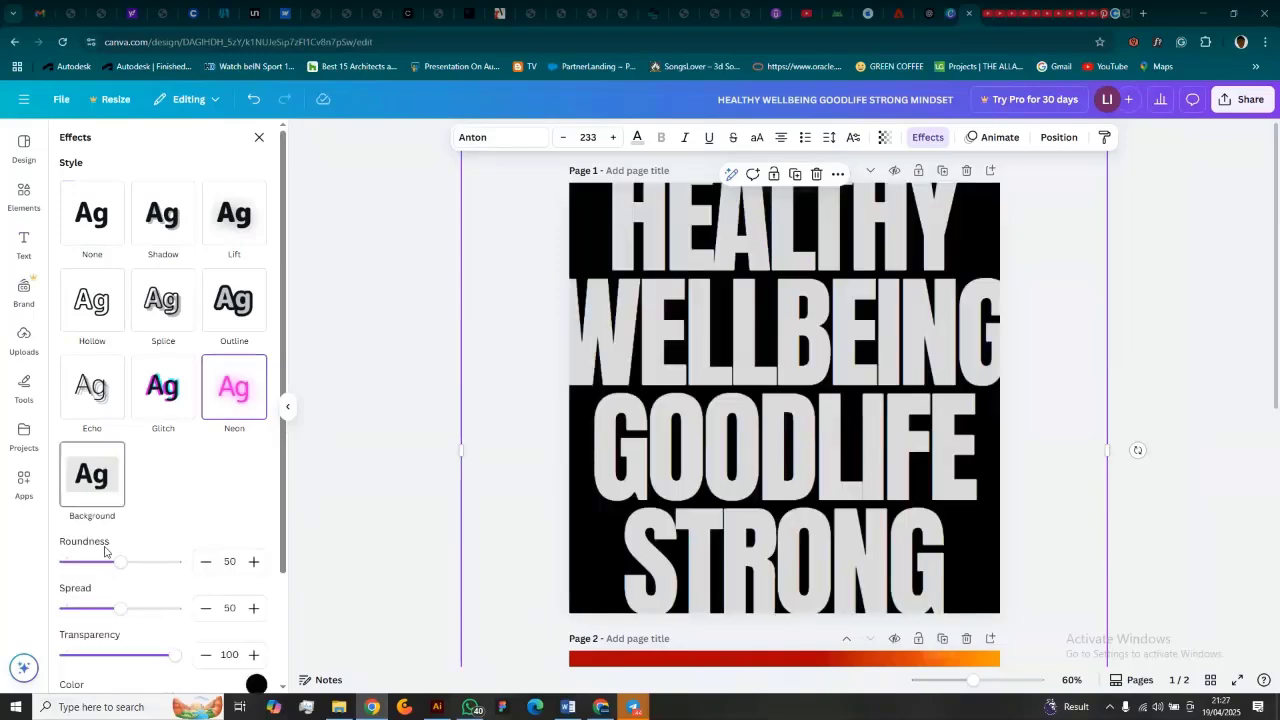
{"action": "left_click", "coordinate": [100, 310]}
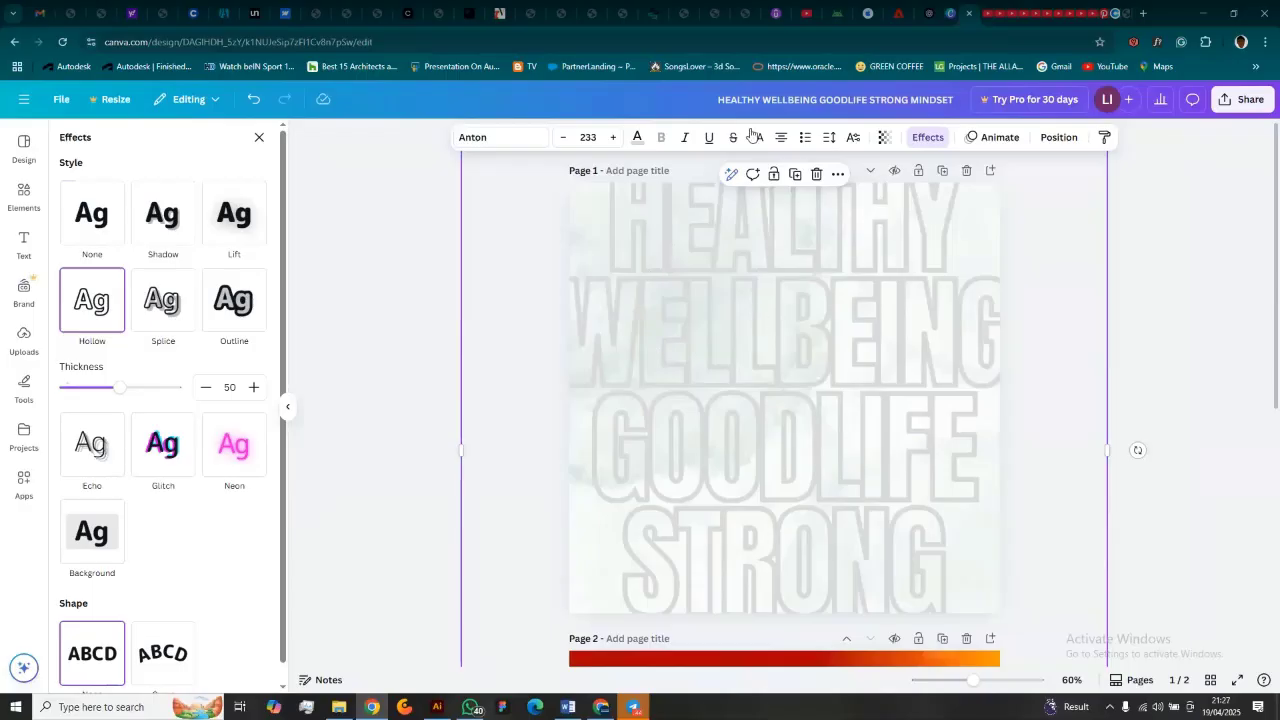
Step: Set the hollow heading's letter spacing to 25
{"action": "left_click", "coordinate": [838, 138]}
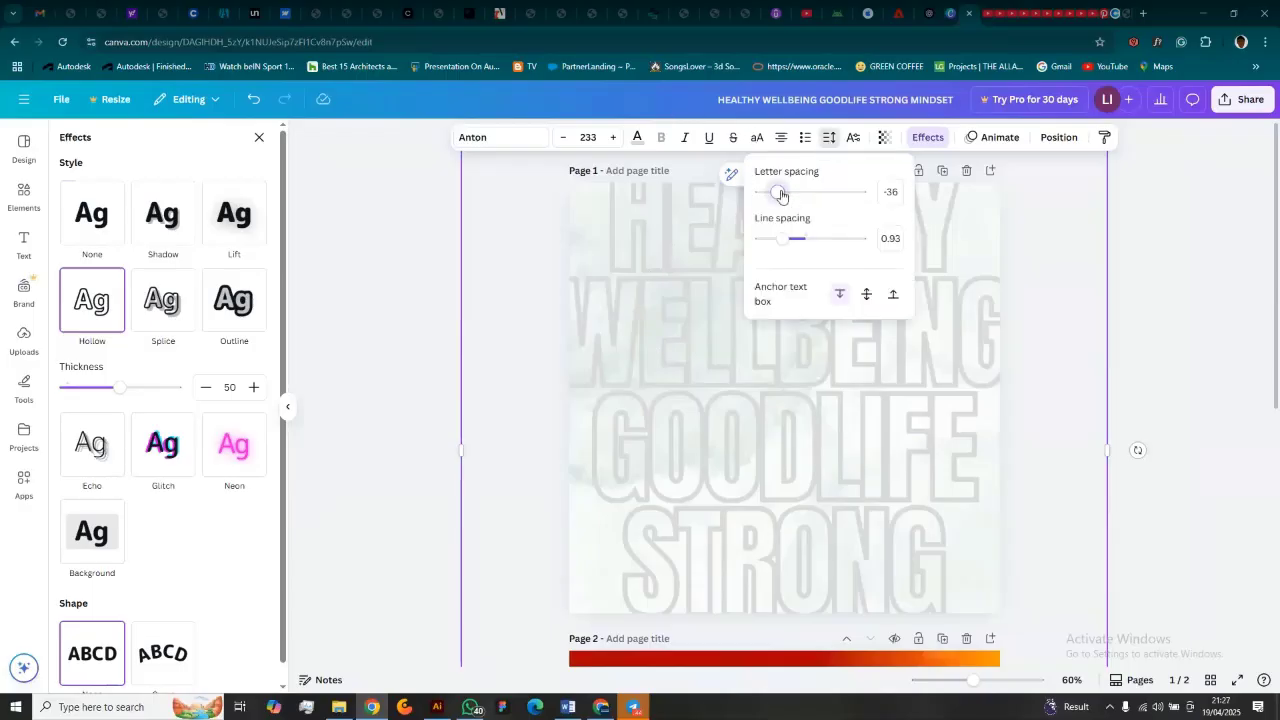
{"action": "left_click_drag", "start_coordinate": [782, 196], "coordinate": [785, 196]}
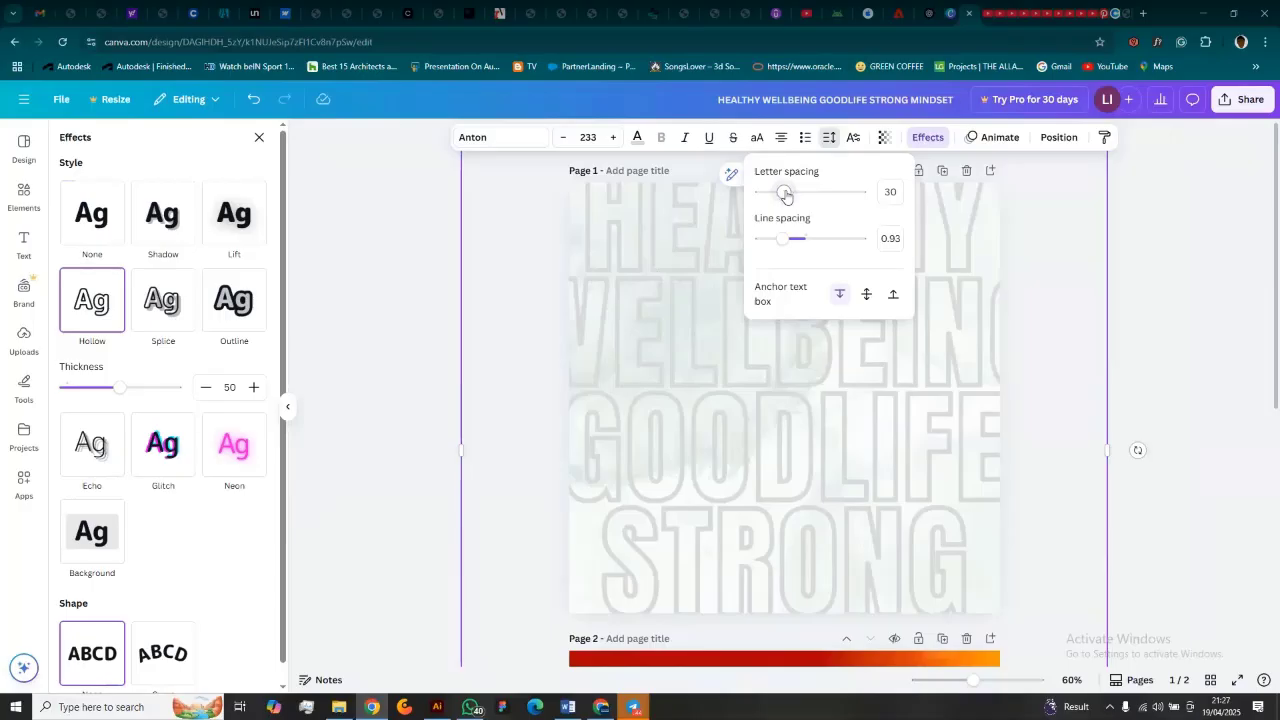
{"action": "left_click", "coordinate": [889, 192]}
{"action": "type", "text": "2"}
{"action": "key", "text": "Return"}
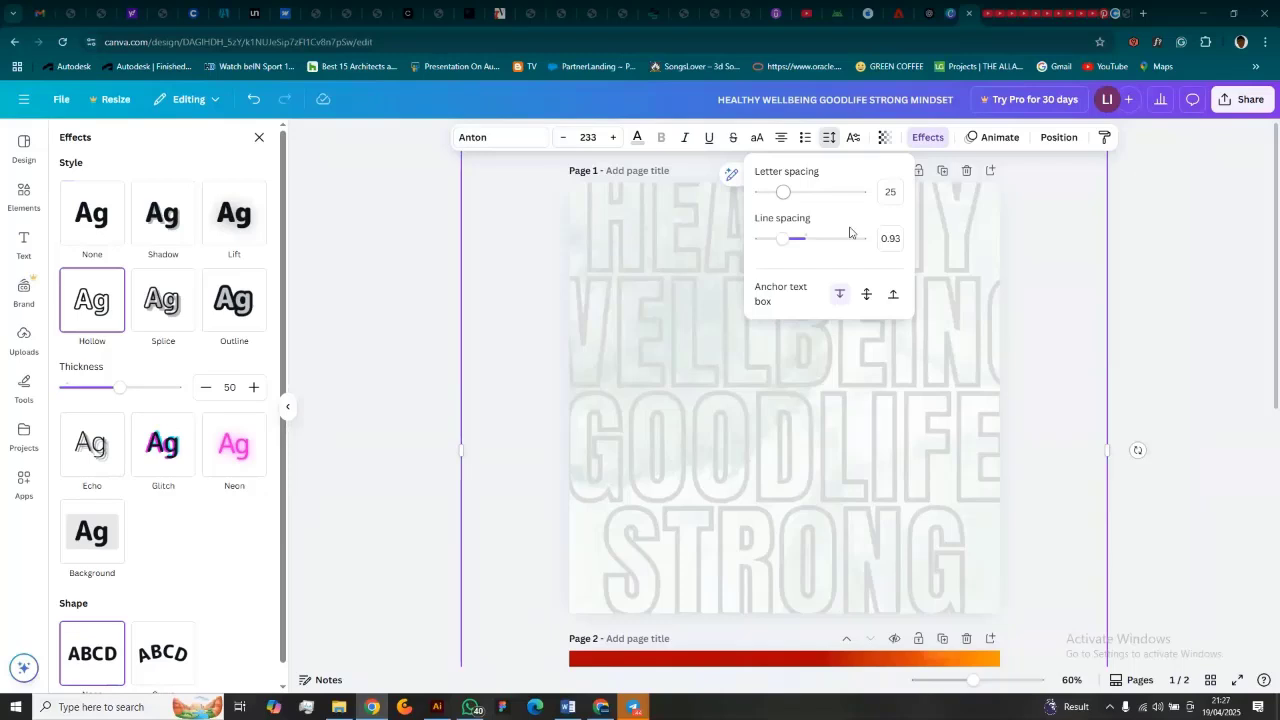
Step: Preview the Splice effect on the page 1 background text, return it to Hollow, and set the outline thickness to 21
{"action": "left_click", "coordinate": [780, 429]}
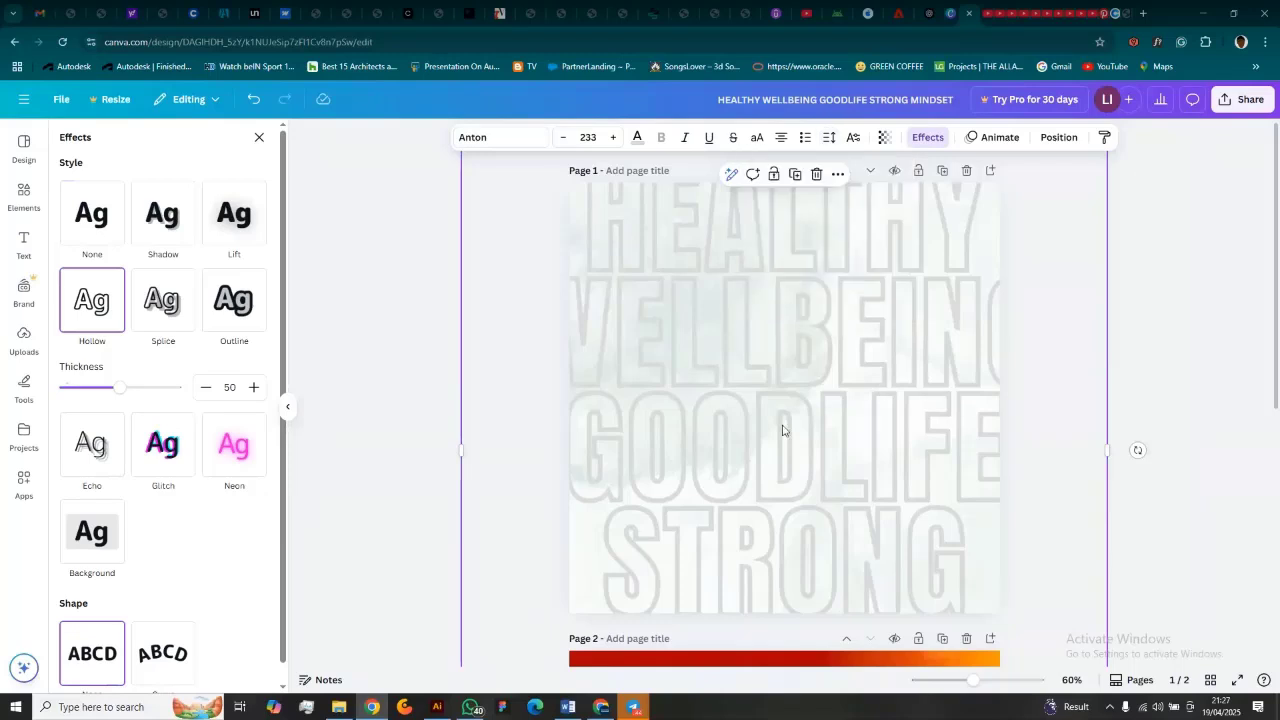
{"action": "left_click", "coordinate": [157, 303]}
{"action": "left_click", "coordinate": [92, 300]}
{"action": "left_click_drag", "start_coordinate": [120, 388], "coordinate": [87, 409]}
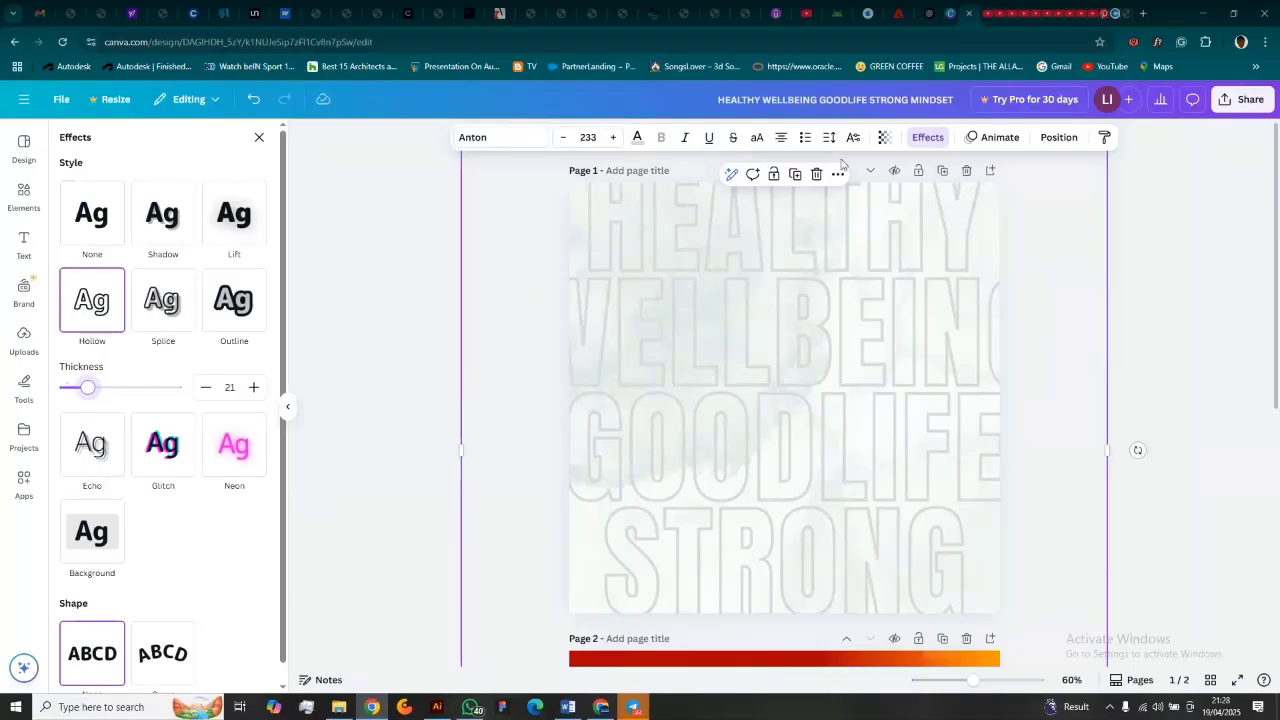
{"action": "left_click", "coordinate": [1168, 403]}
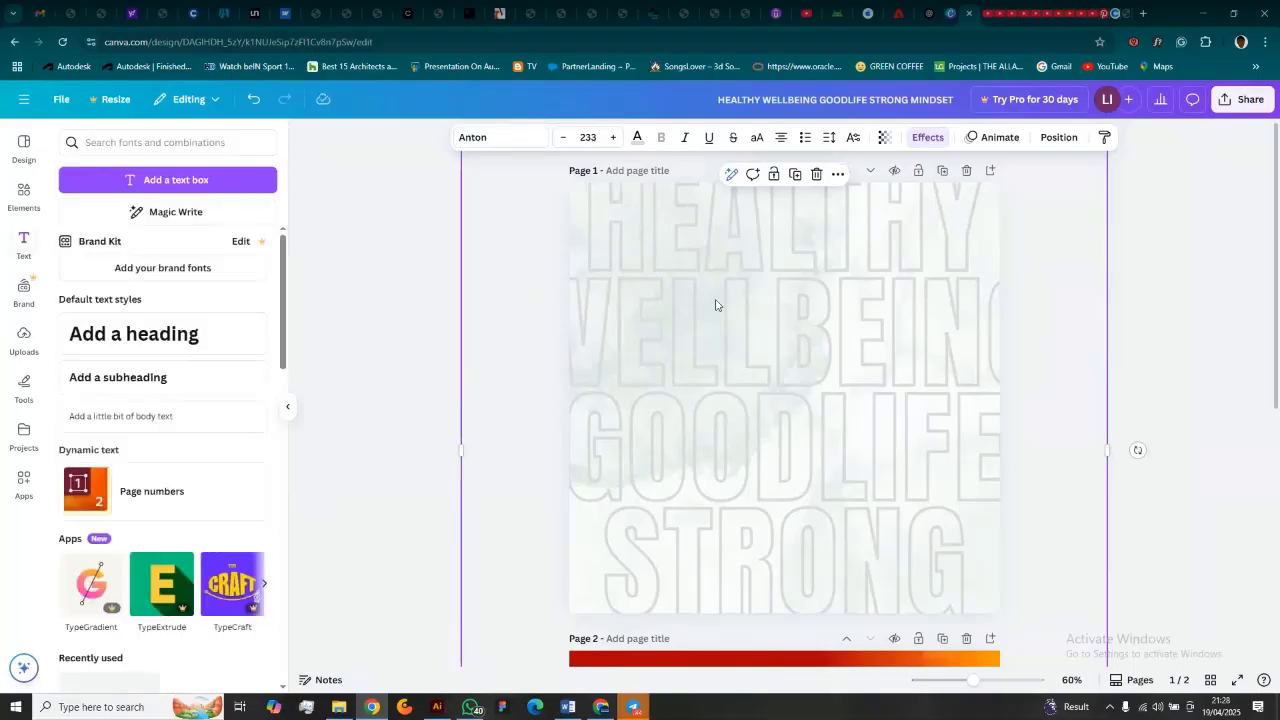
Step: Set the transparency of the hollow background text to 24
{"action": "left_click", "coordinate": [1031, 331]}
{"action": "left_click", "coordinate": [909, 329]}
{"action": "left_click", "coordinate": [884, 145]}
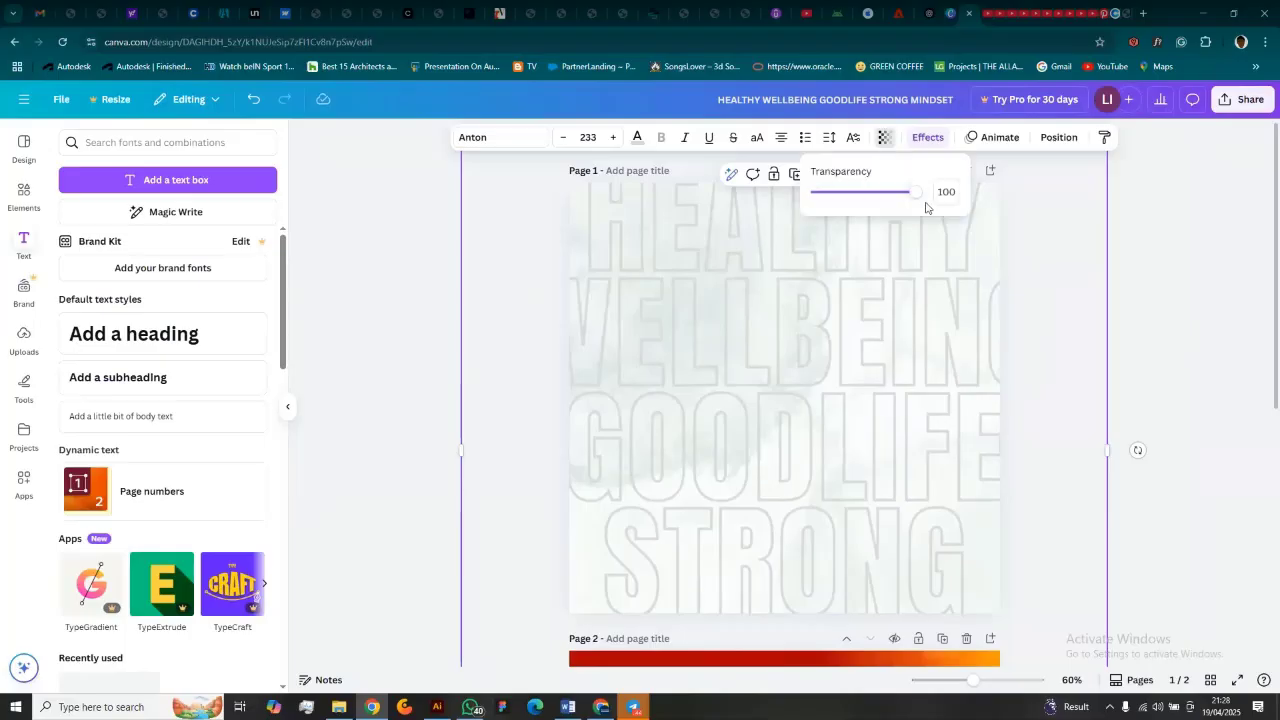
{"action": "left_click_drag", "start_coordinate": [920, 204], "coordinate": [841, 226]}
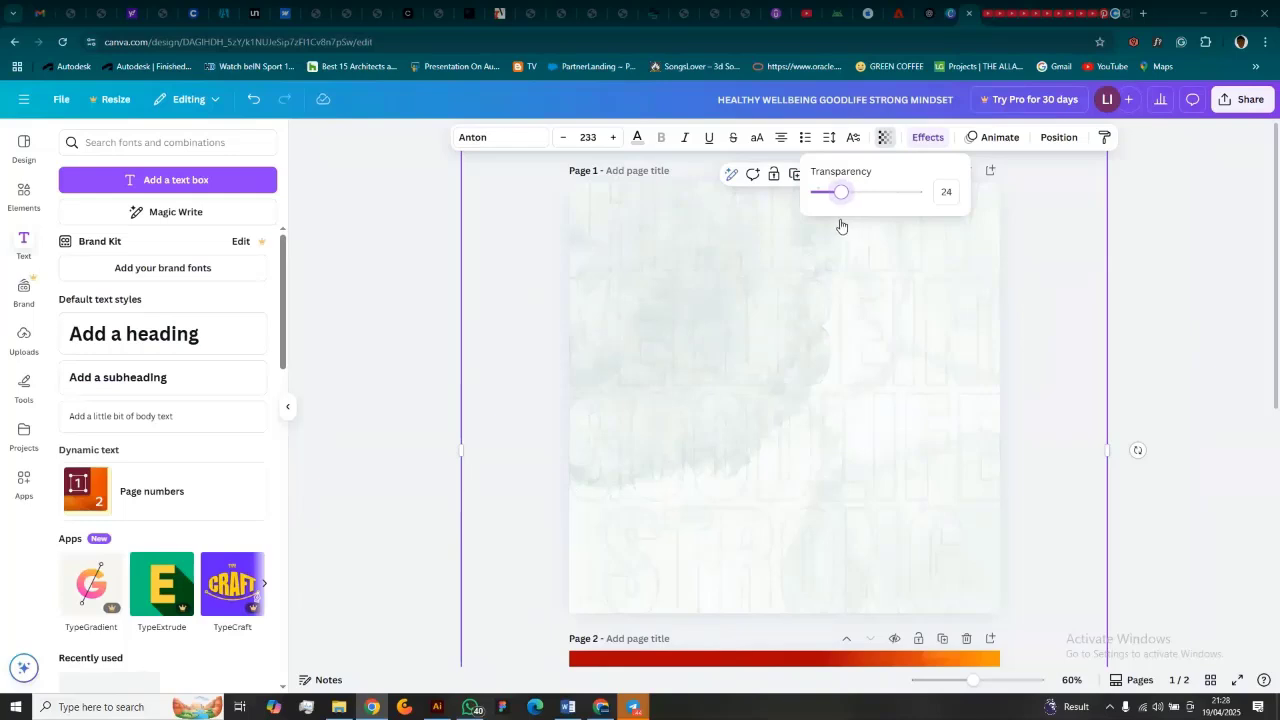
{"action": "left_click", "coordinate": [1167, 347]}
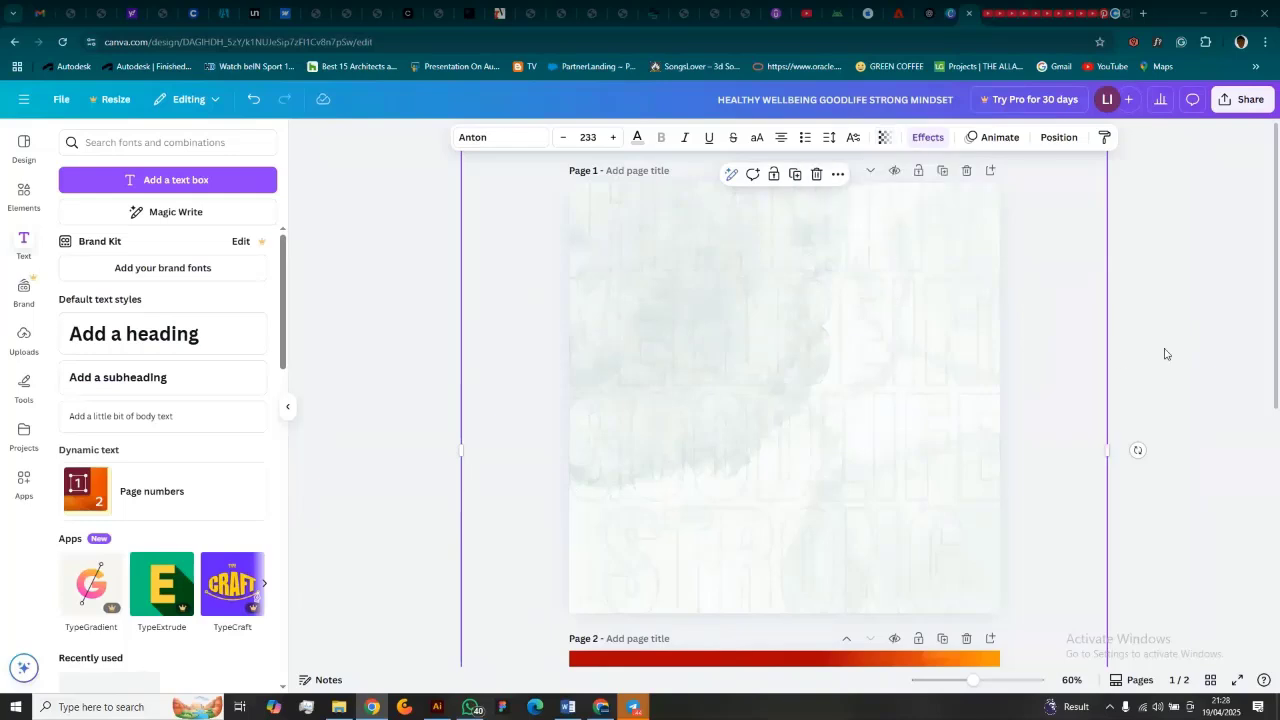
{"action": "left_click", "coordinate": [1205, 352]}
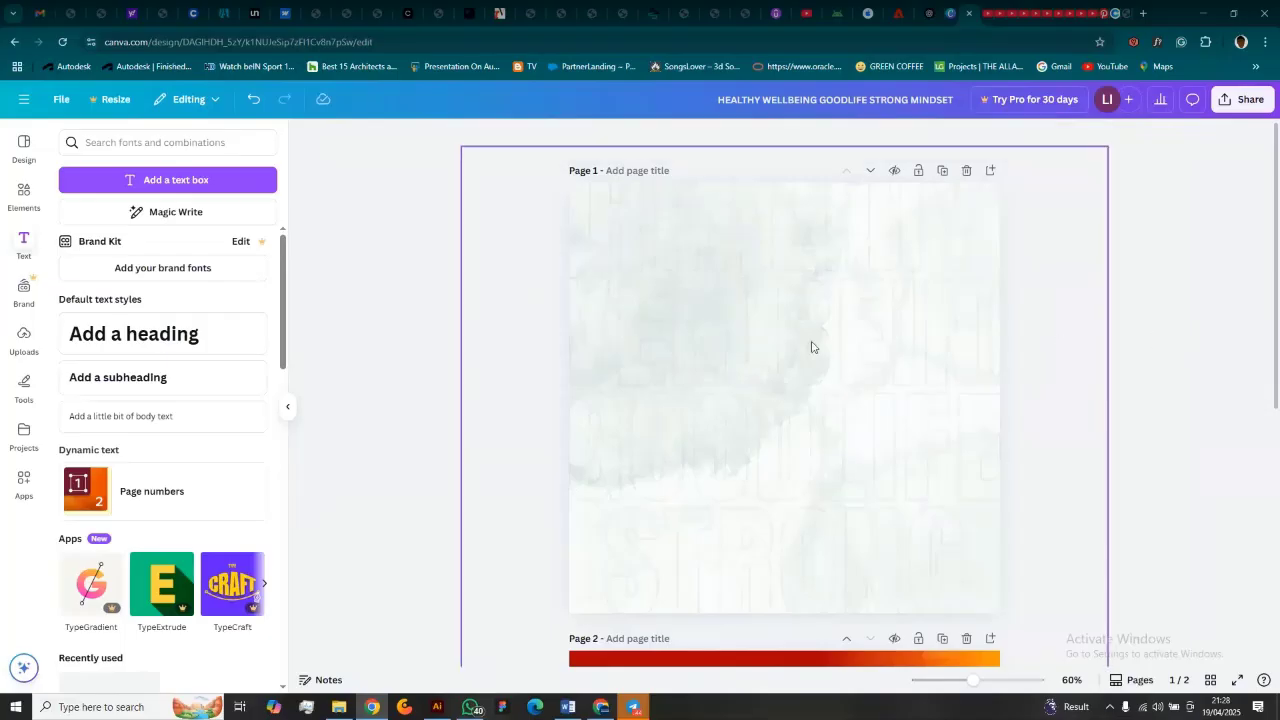
Step: Lock the faded hollow background text on page 1
{"action": "left_click", "coordinate": [856, 371]}
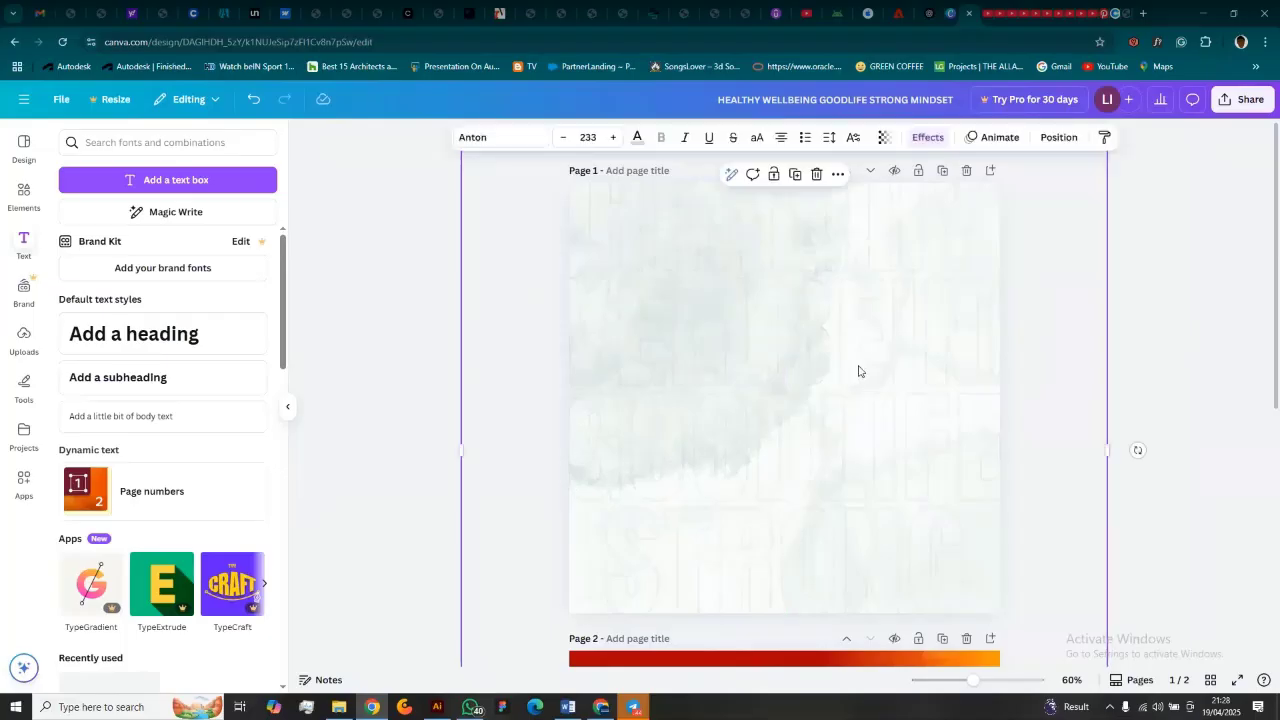
{"action": "left_click_drag", "start_coordinate": [857, 371], "coordinate": [854, 366]}
{"action": "left_click", "coordinate": [773, 176]}
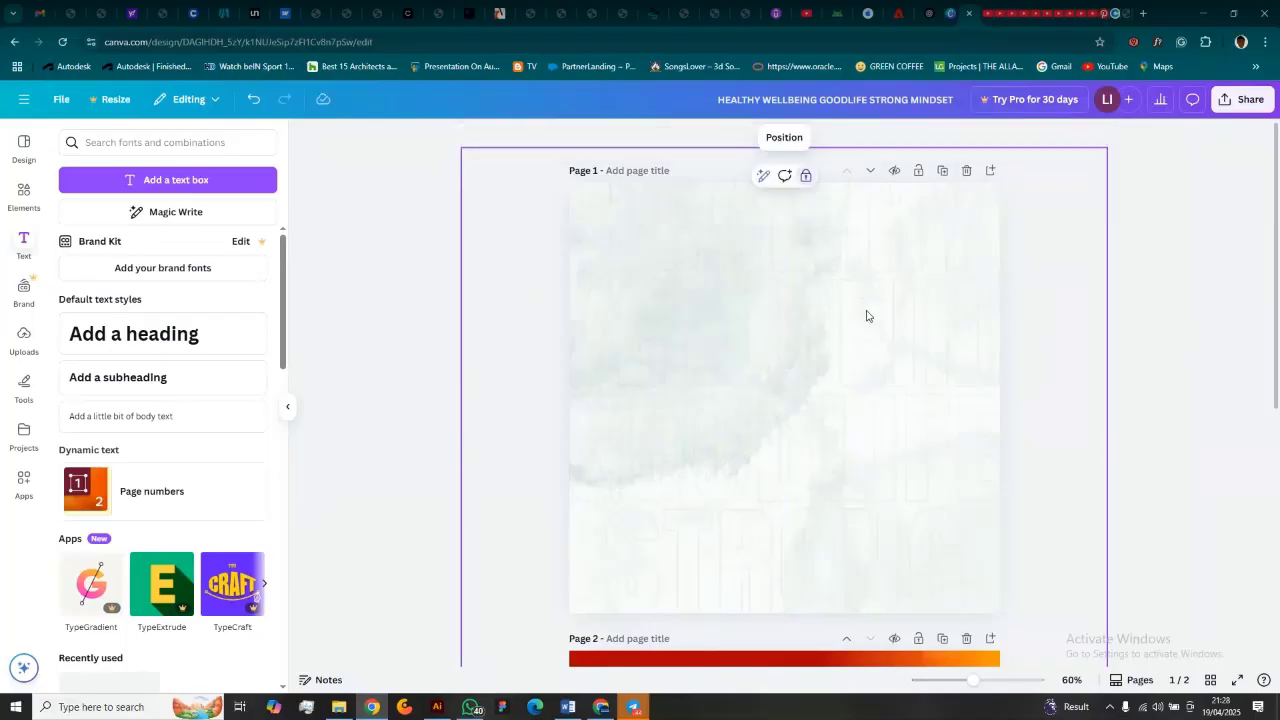
{"action": "left_click", "coordinate": [1185, 403]}
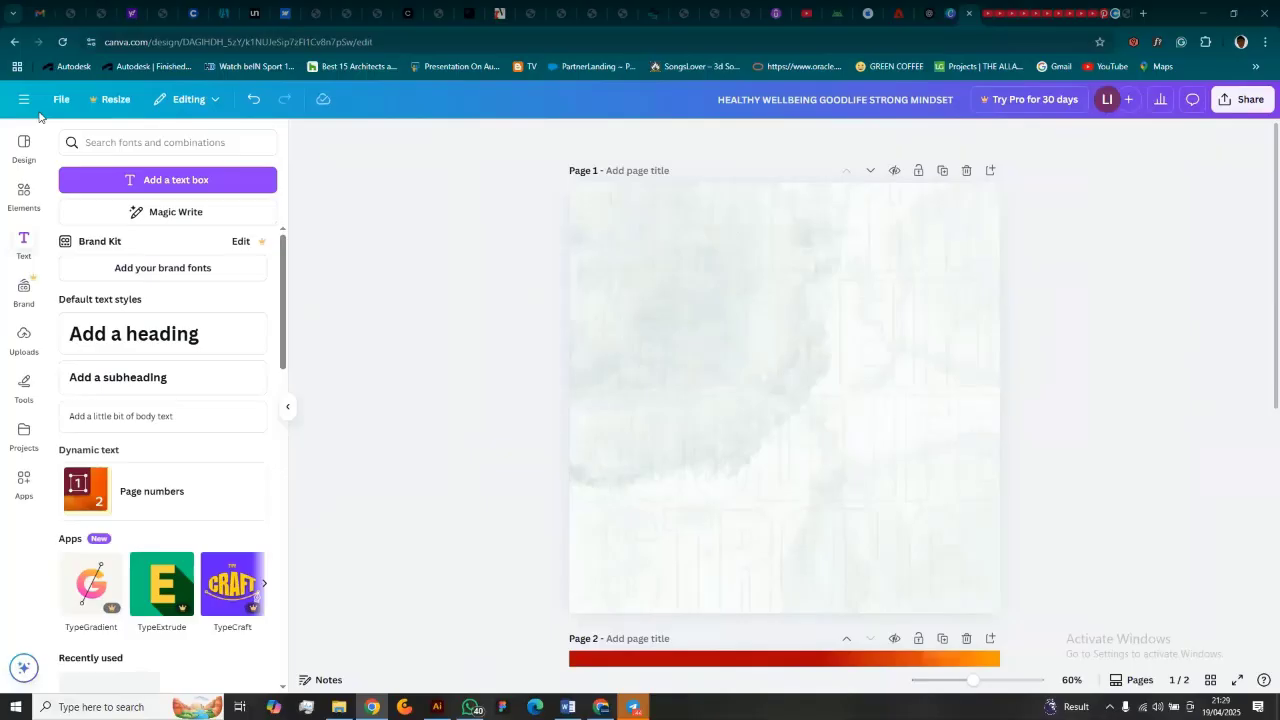
Step: Add a heading text box to page 1, move it near the top of the page, and select its placeholder text
{"action": "left_click", "coordinate": [106, 336]}
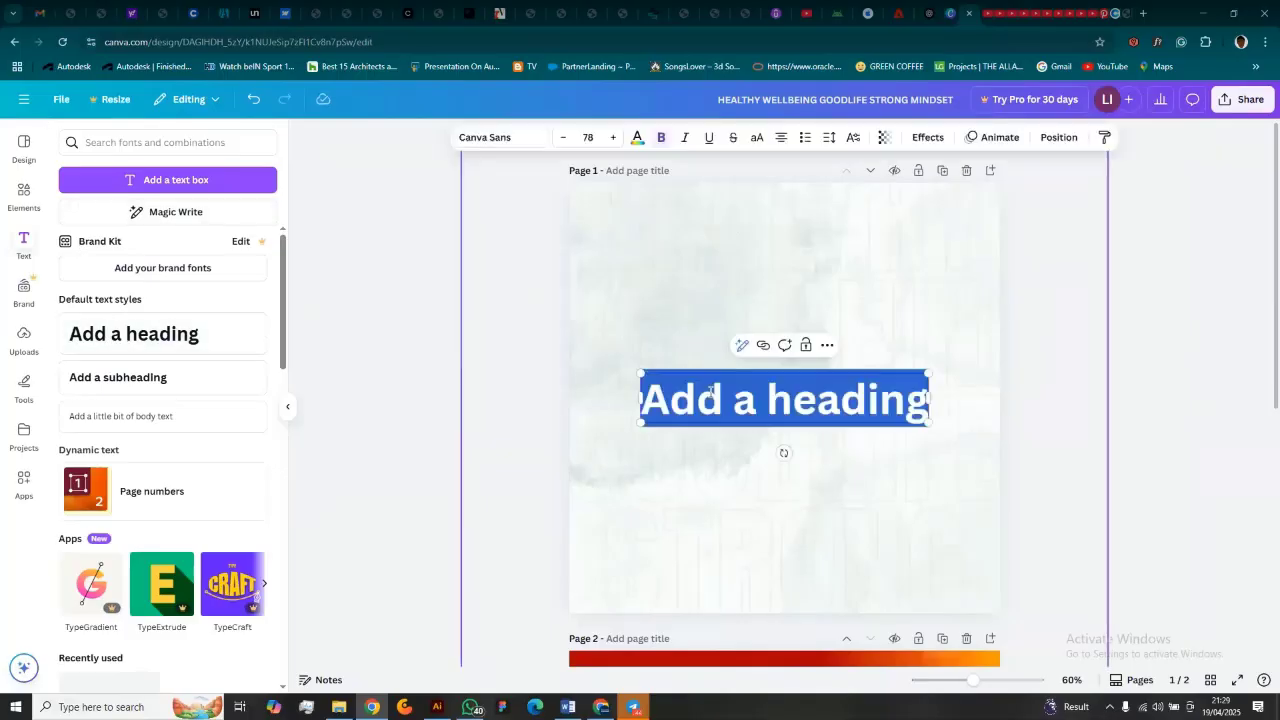
{"action": "left_click", "coordinate": [852, 400]}
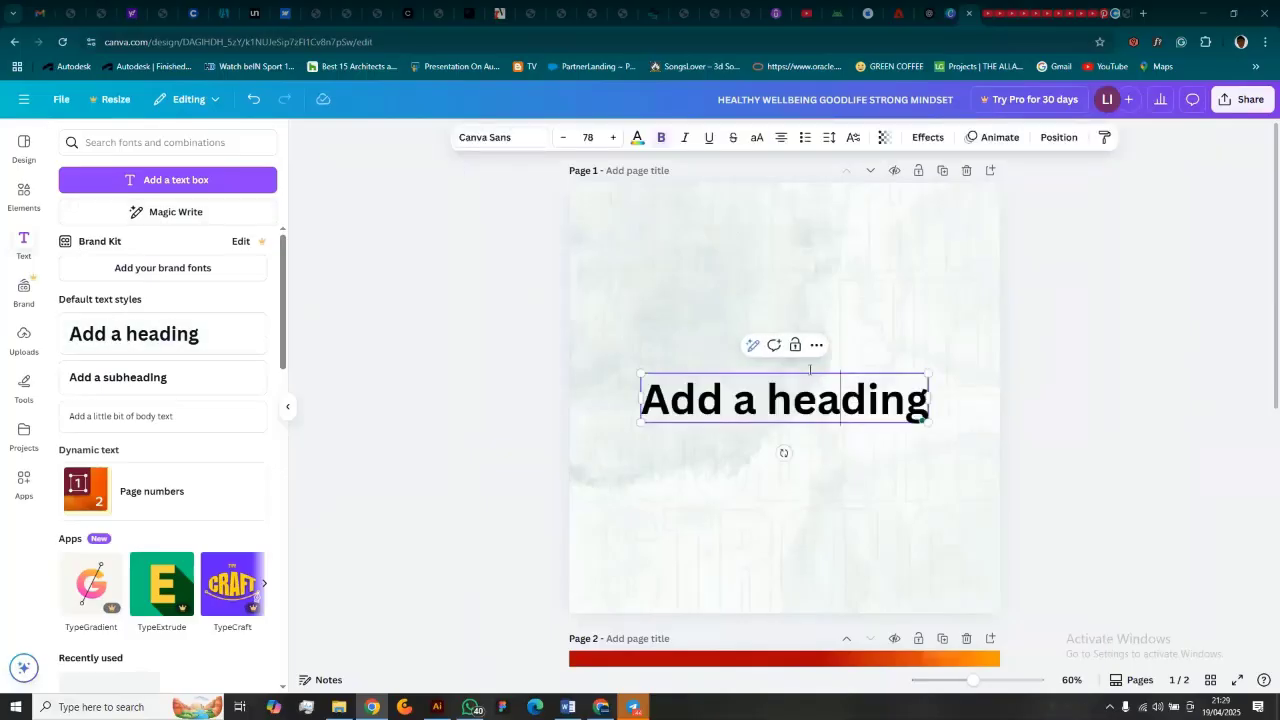
{"action": "left_click", "coordinate": [952, 498]}
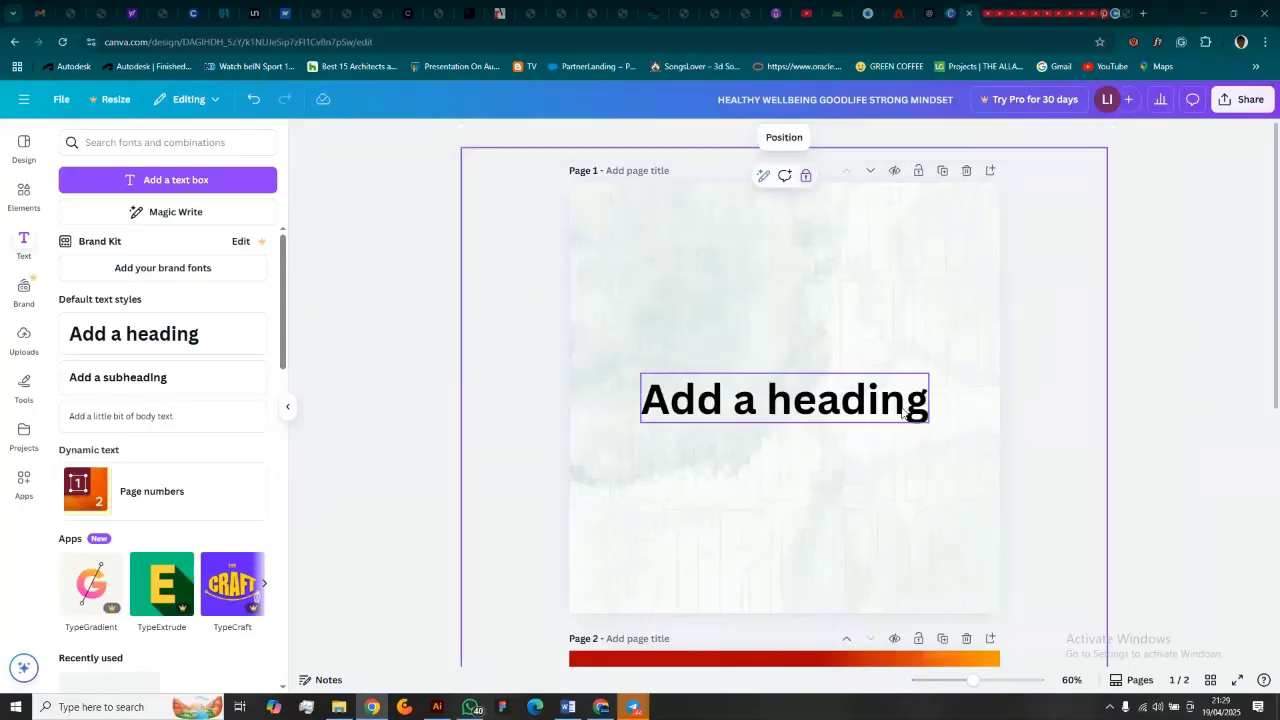
{"action": "left_click_drag", "start_coordinate": [898, 406], "coordinate": [898, 258]}
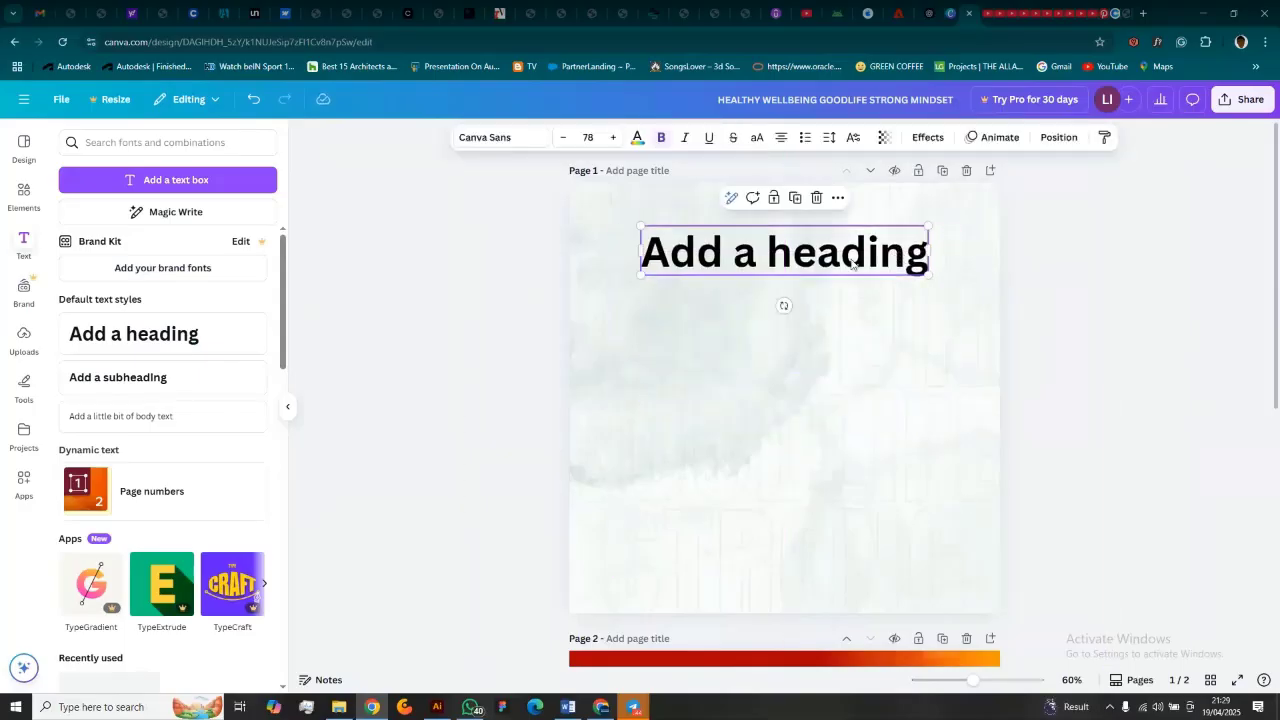
{"action": "double_click", "coordinate": [822, 248]}
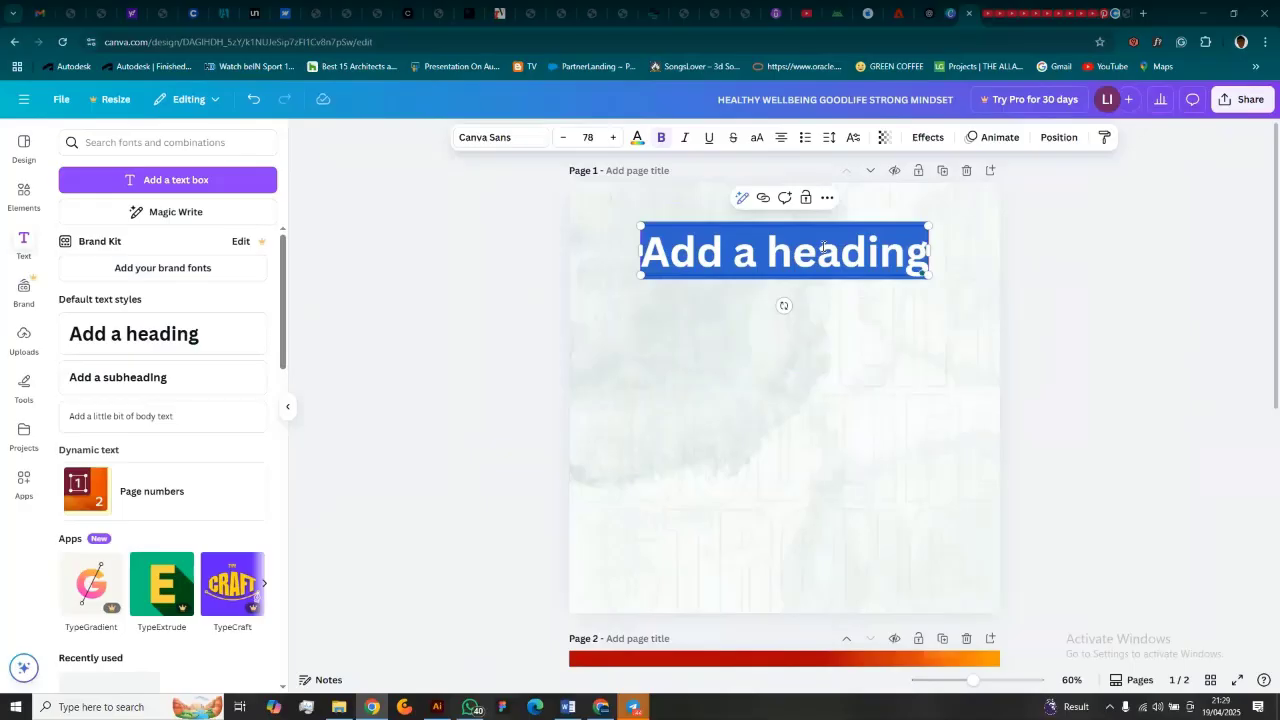
{"action": "type", "text": "AV"}
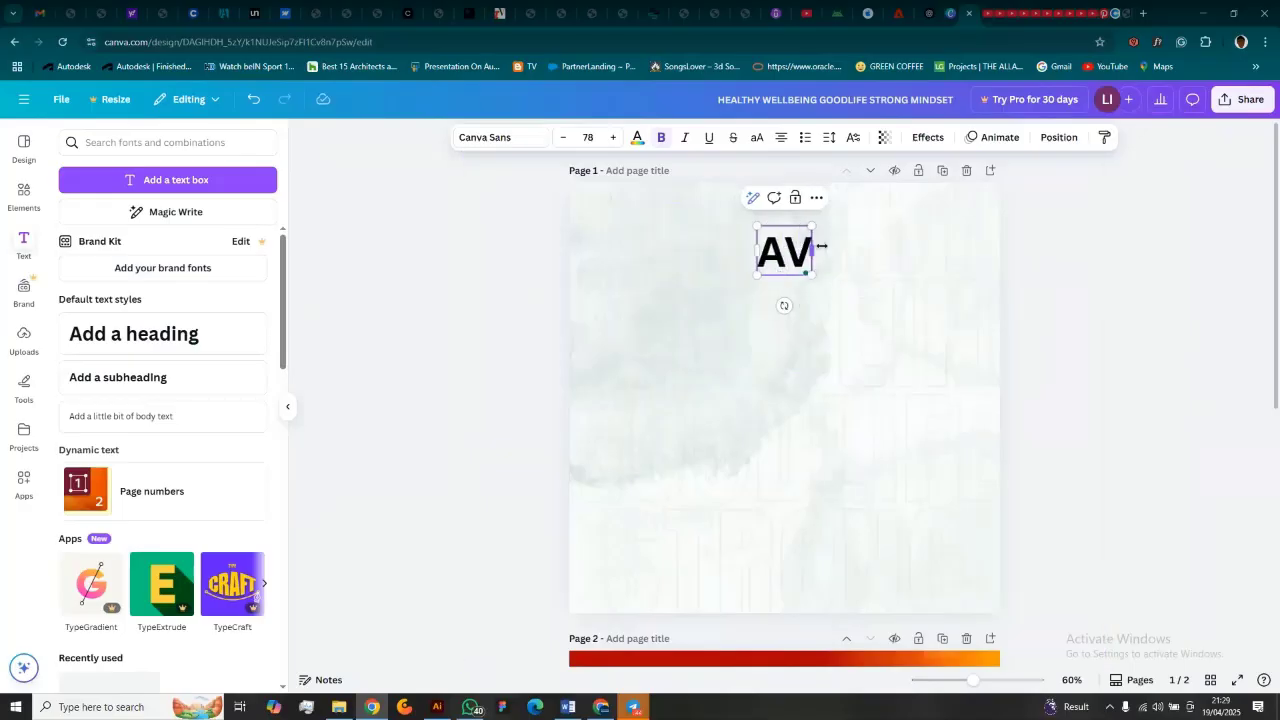
{"action": "type", "text": "OIDE"}
{"action": "key", "text": "BackSpace"}
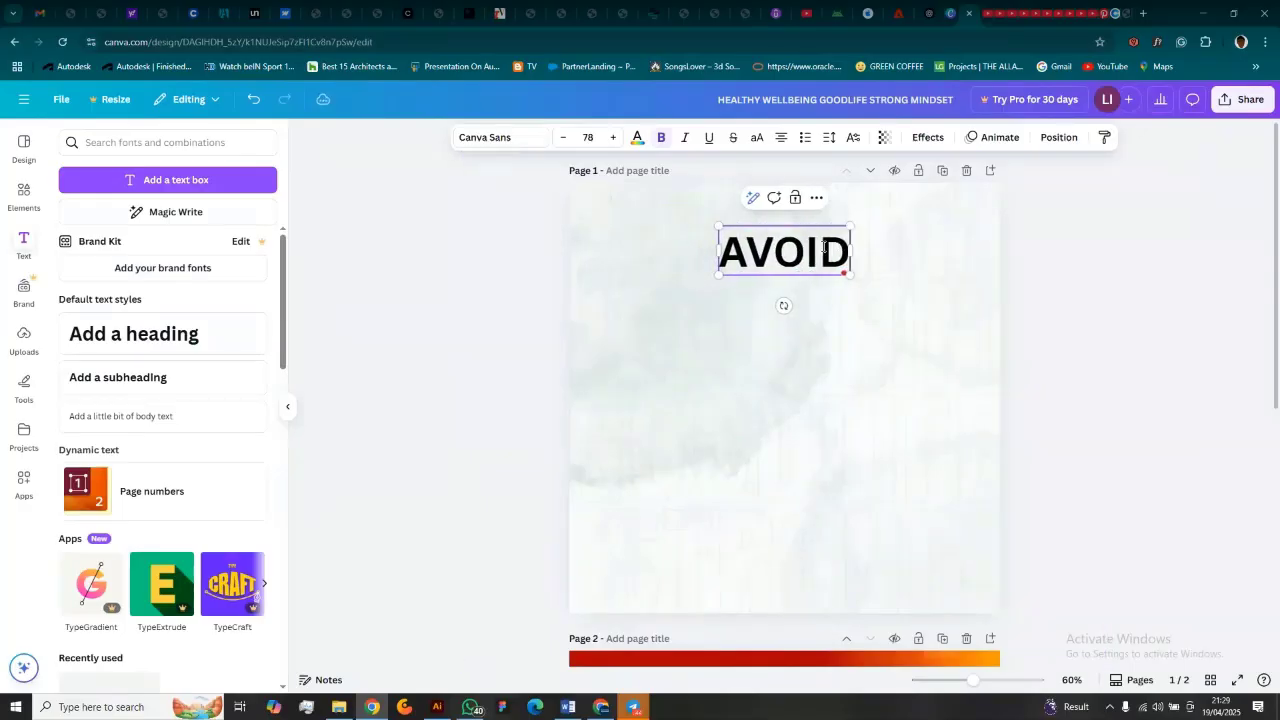
{"action": "key", "text": "BackSpace"}
{"action": "key", "text": "BackSpace"}
{"action": "key", "text": "BackSpace"}
{"action": "key", "text": "BackSpace"}
{"action": "key", "text": "BackSpace"}
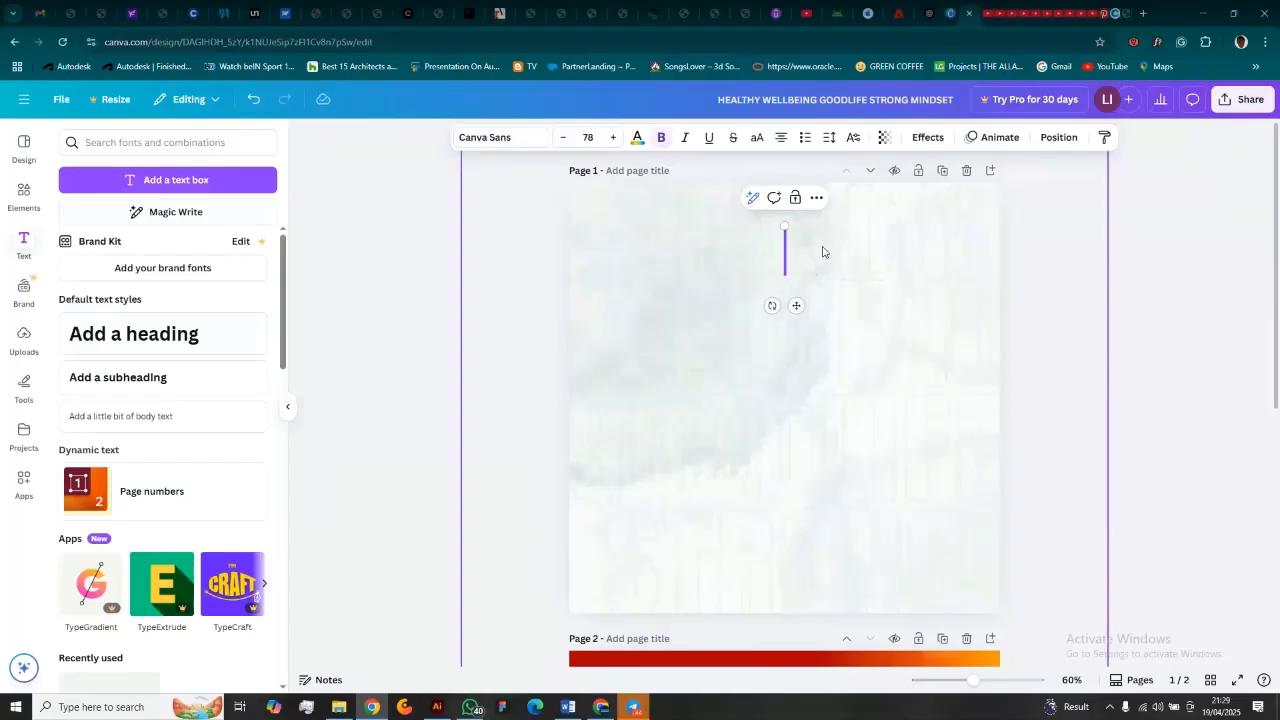
Step: Enter PAINKILLERS ARE ACTUAL KILLERS as the text of the new heading
{"action": "type", "text": "PA"}
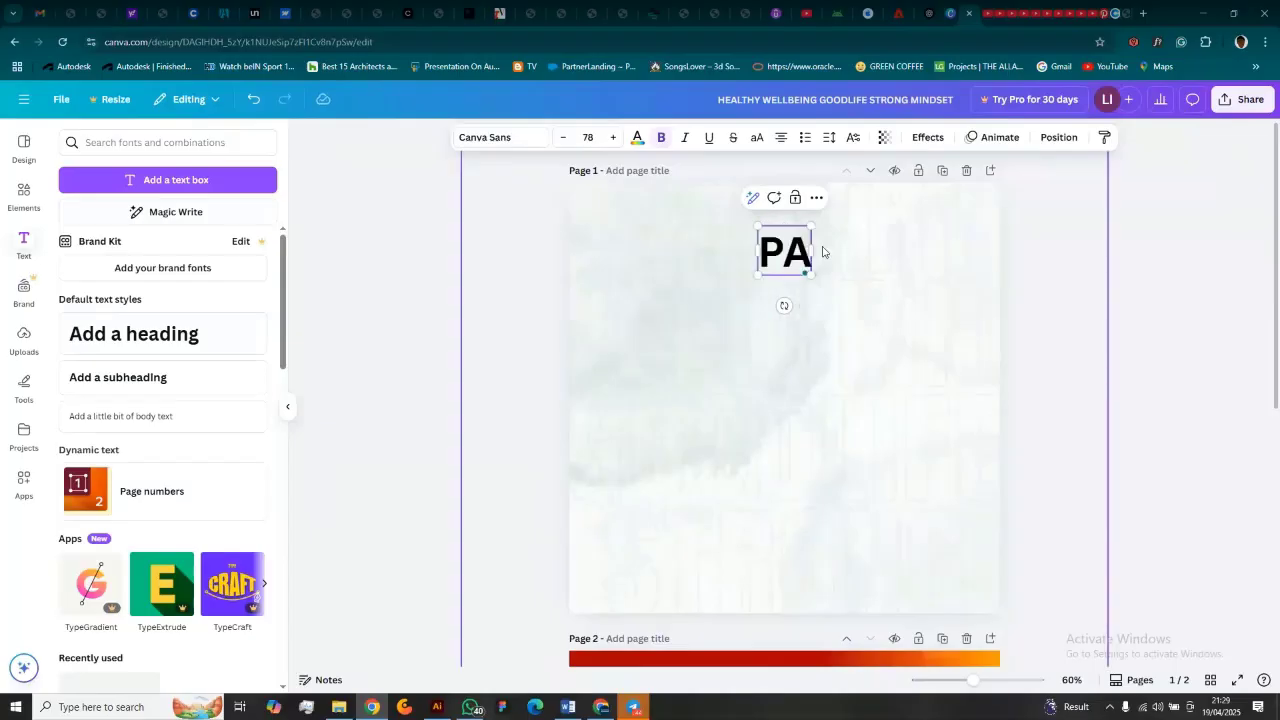
{"action": "type", "text": "IN"}
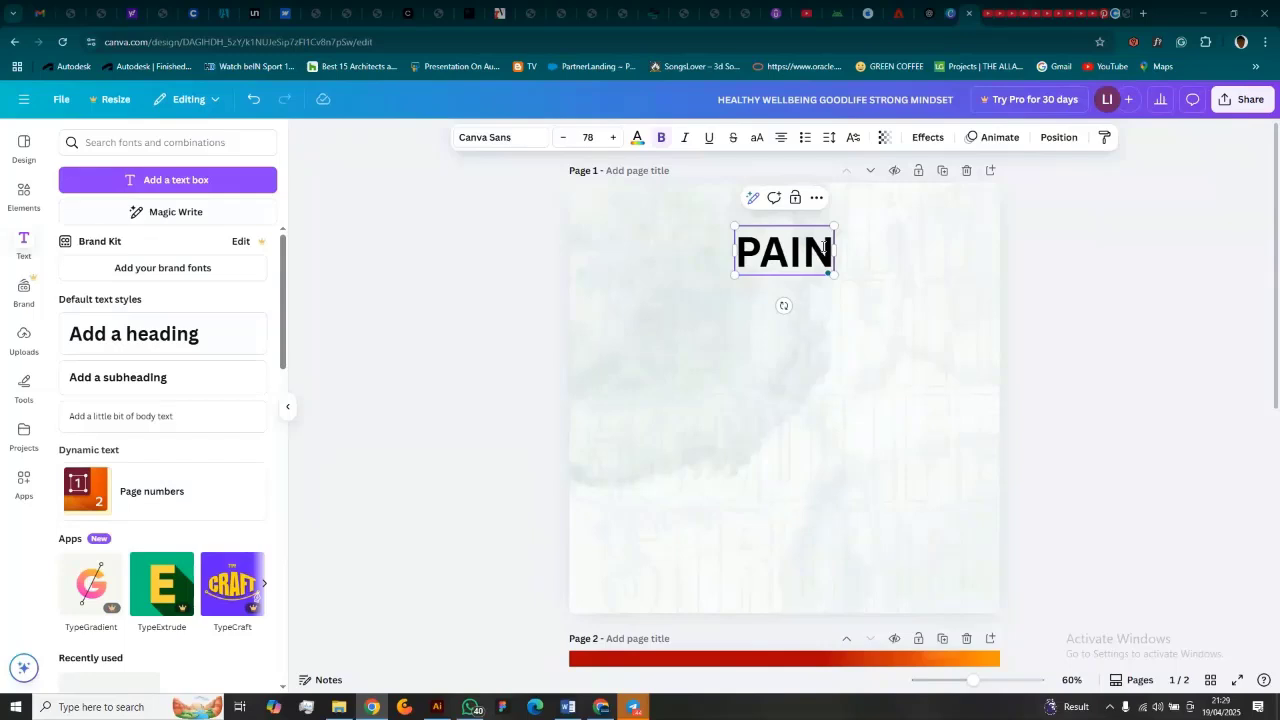
{"action": "type", "text": "KILLERS"}
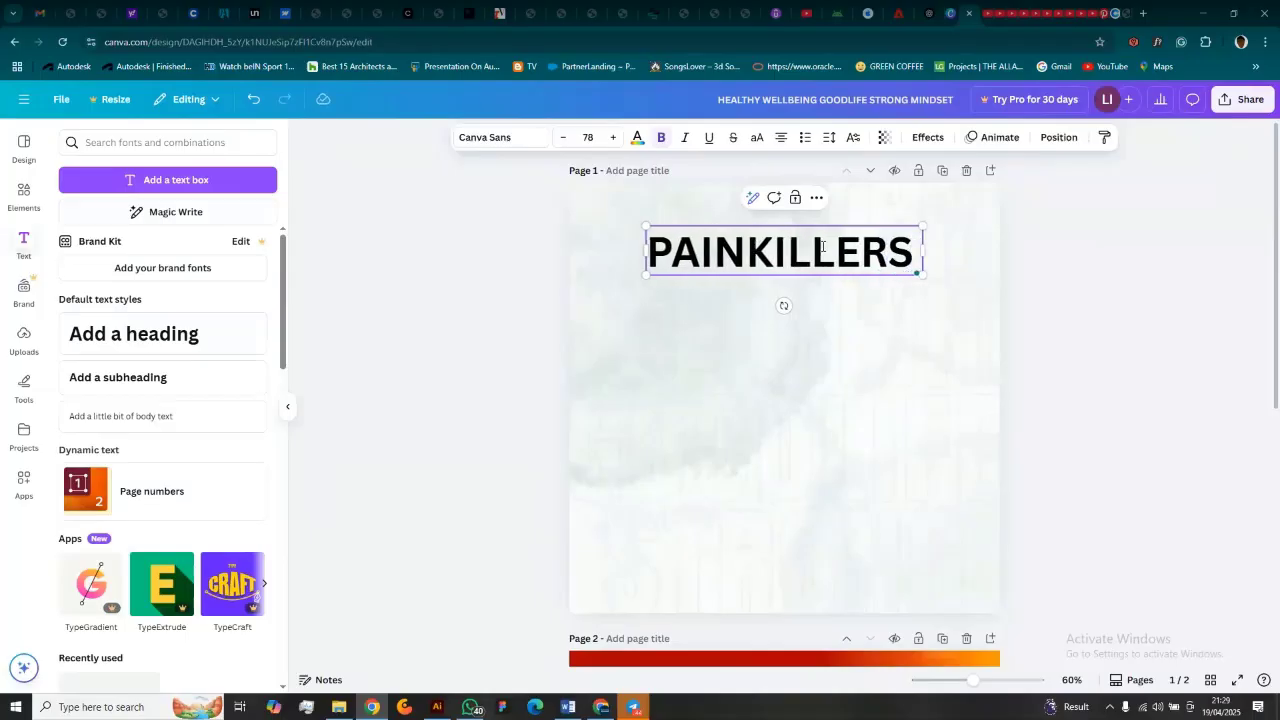
{"action": "type", "text": " ARE AC"}
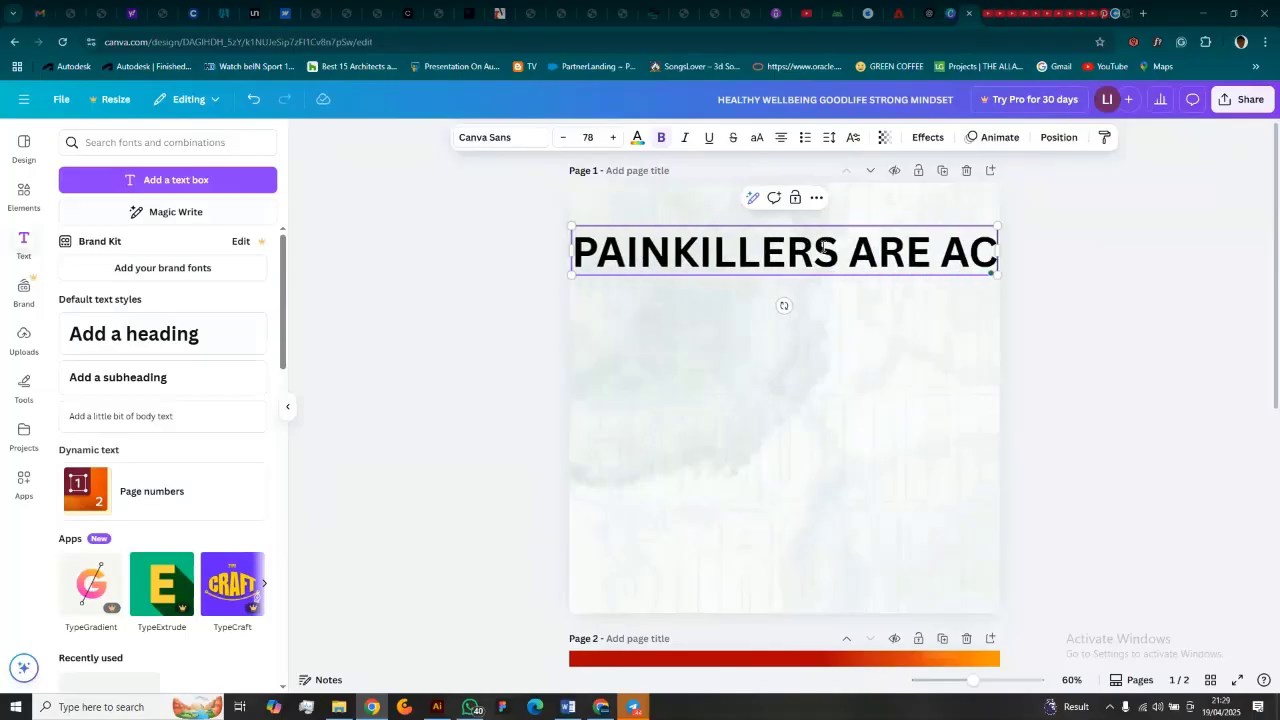
{"action": "type", "text": "TUAL"}
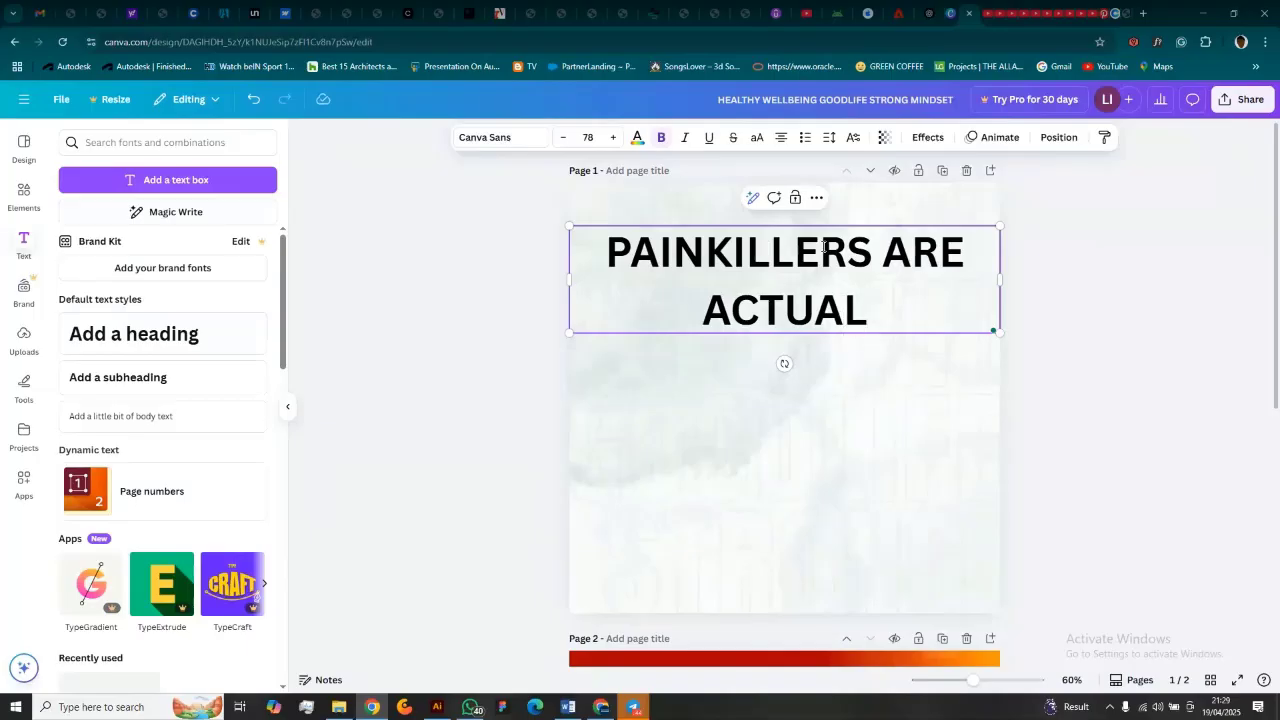
{"action": "type", "text": " KILL"}
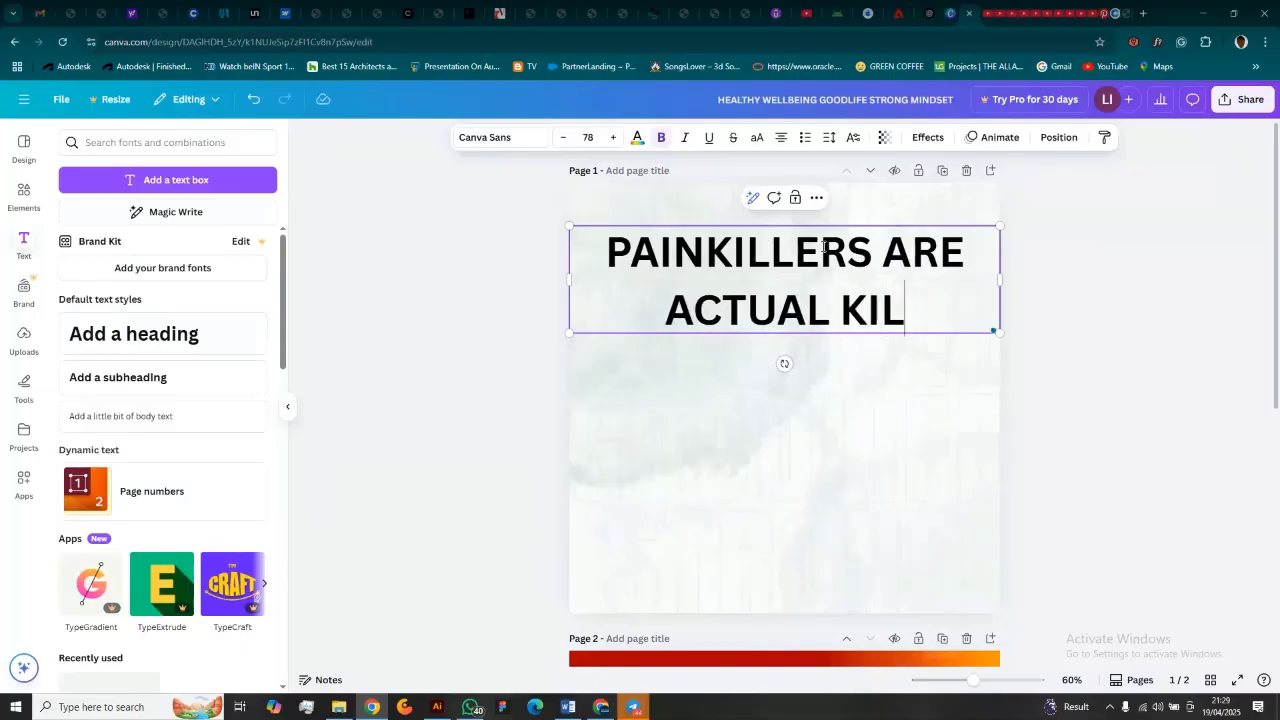
{"action": "type", "text": "ERS"}
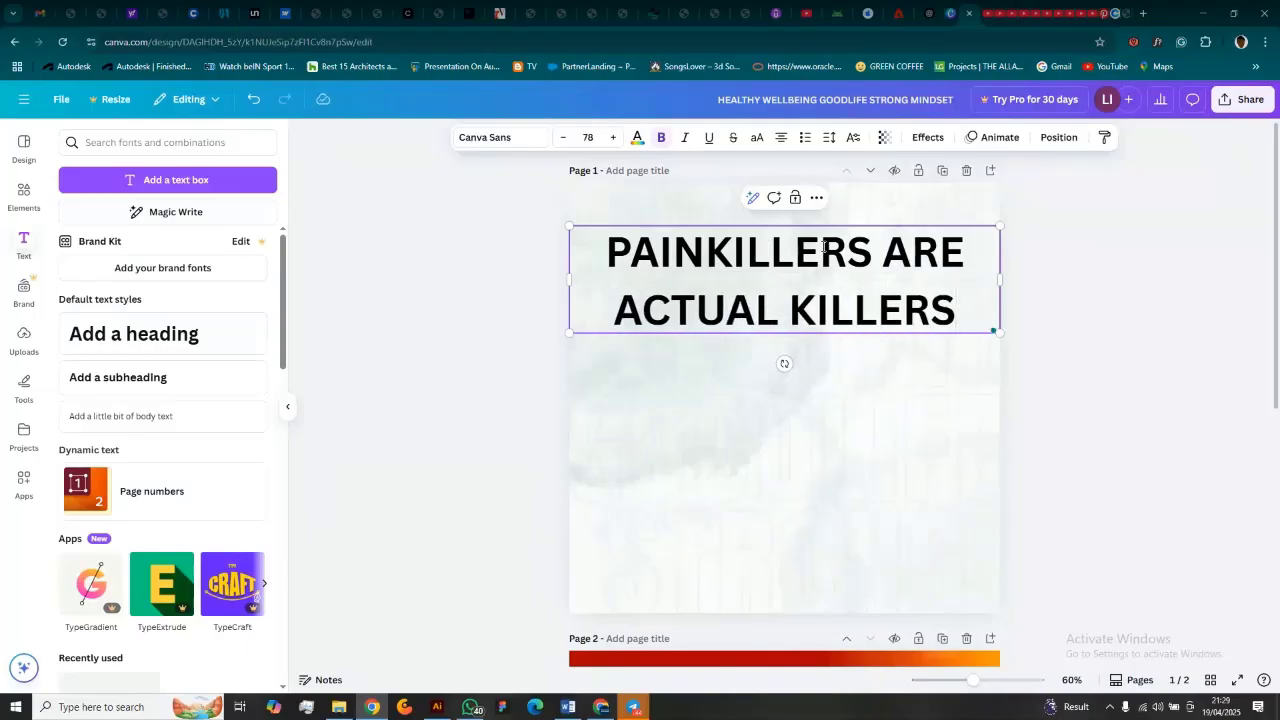
{"action": "key", "text": "Escape"}
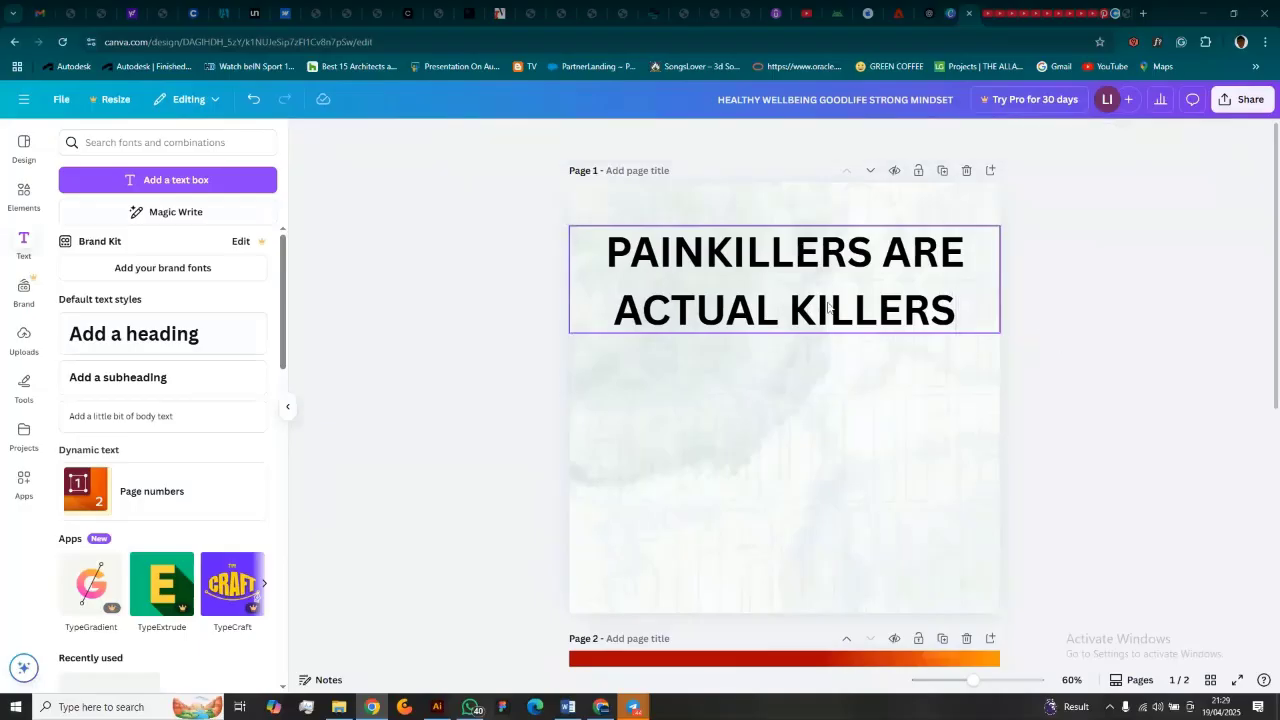
Step: Narrow the PAINKILLERS ARE ACTUAL KILLERS text box to about 749 px wide and center it horizontally near the page's upper edge
{"action": "double_click", "coordinate": [890, 312]}
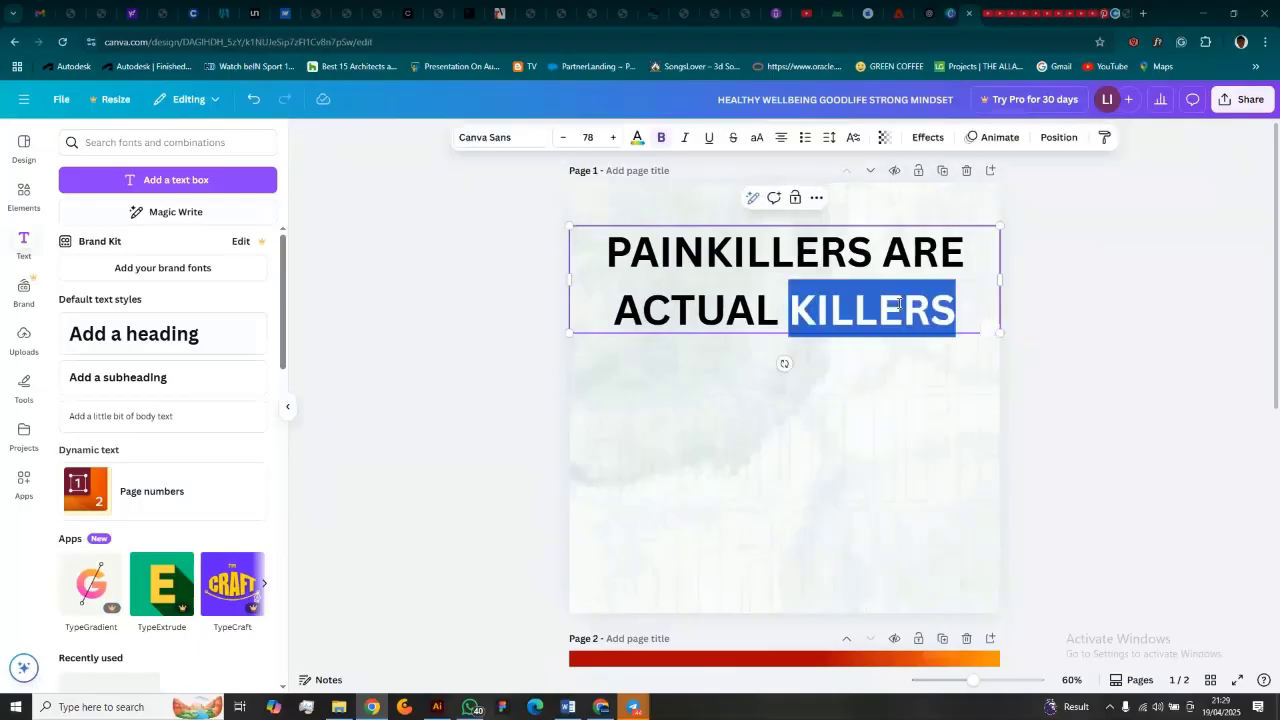
{"action": "left_click", "coordinate": [960, 316]}
{"action": "left_click_drag", "start_coordinate": [1004, 285], "coordinate": [869, 285]}
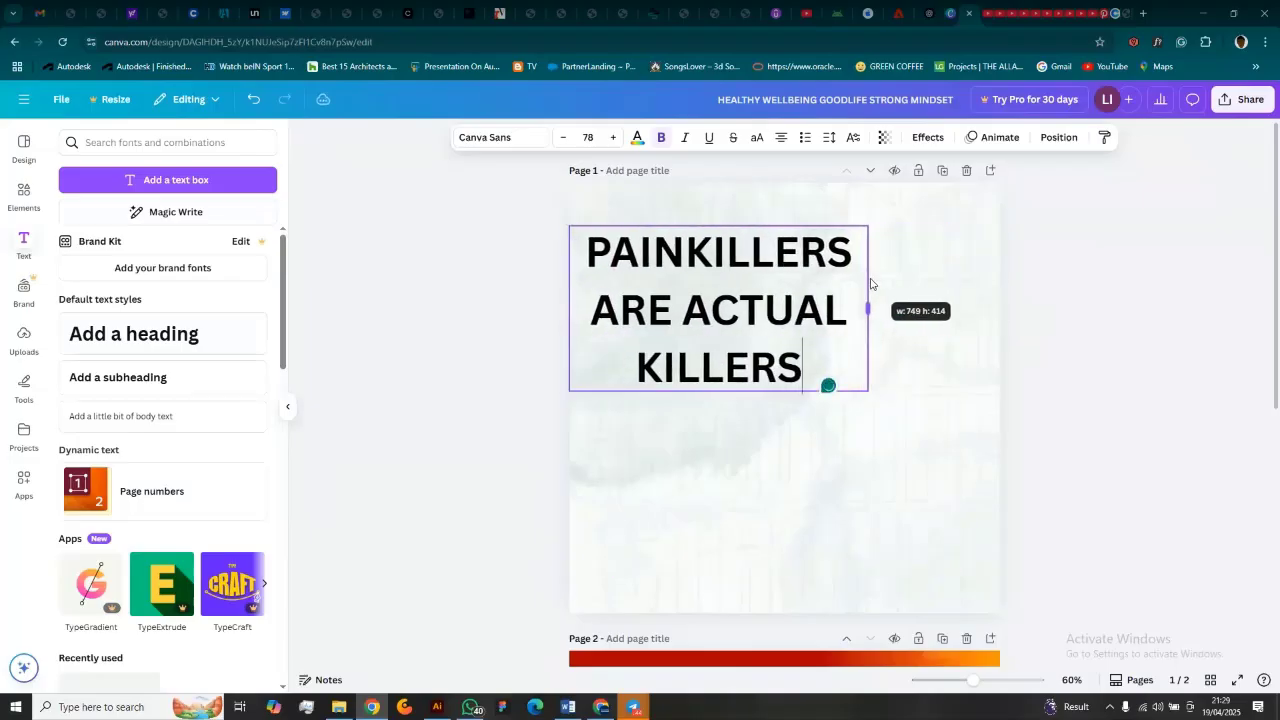
{"action": "left_click", "coordinate": [1006, 286]}
{"action": "left_click_drag", "start_coordinate": [758, 256], "coordinate": [825, 252]}
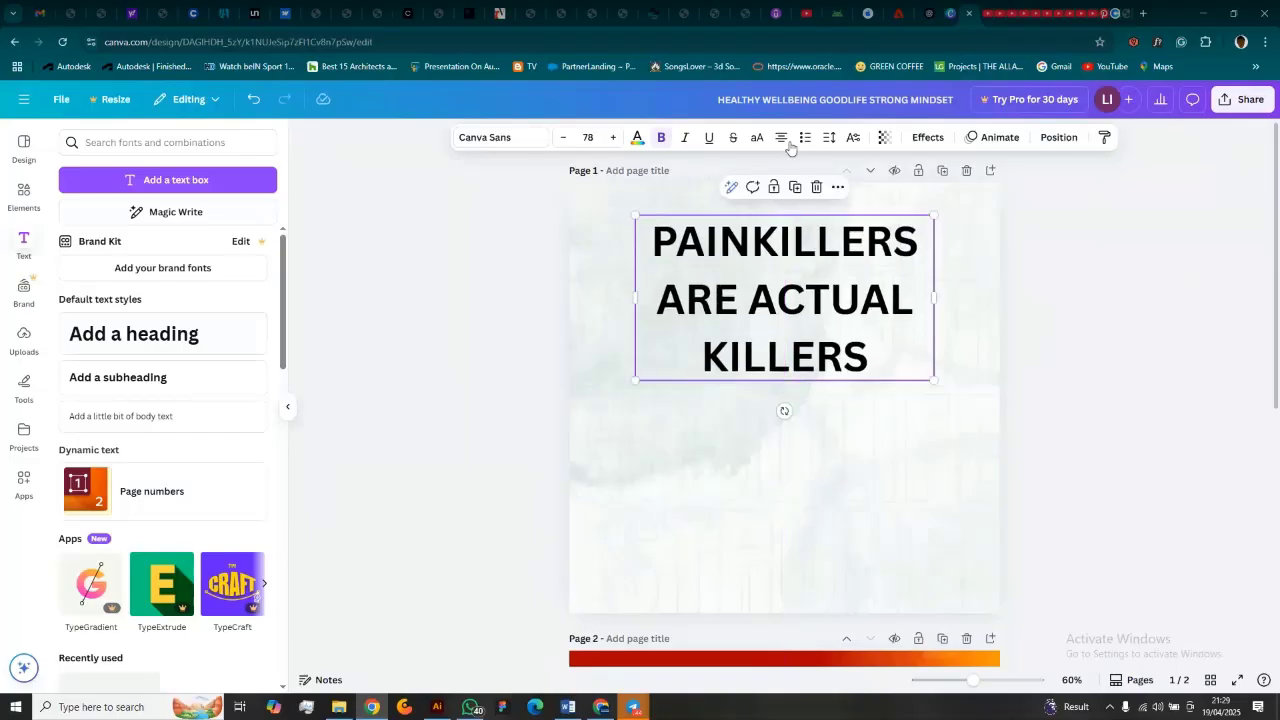
Step: Tighten the line spacing of the PAINKILLERS ARE ACTUAL KILLERS heading
{"action": "left_click", "coordinate": [829, 137]}
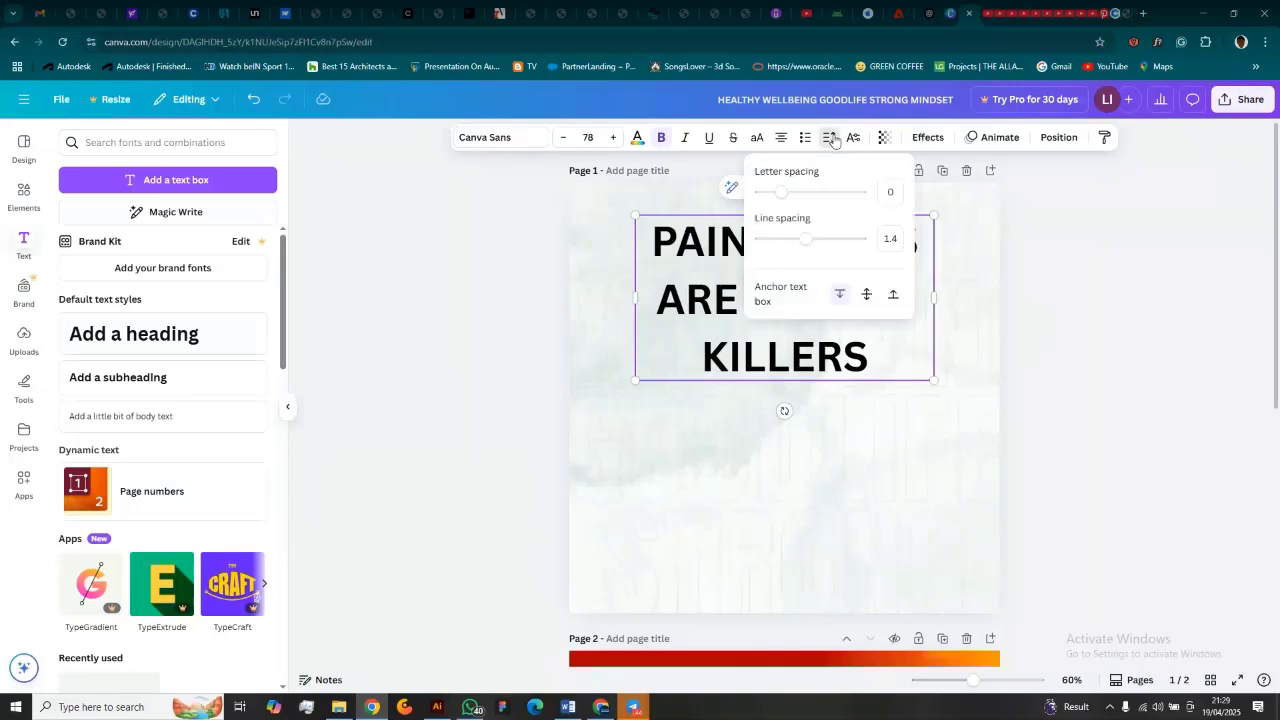
{"action": "left_click_drag", "start_coordinate": [793, 197], "coordinate": [772, 236]}
{"action": "left_click", "coordinate": [1018, 330]}
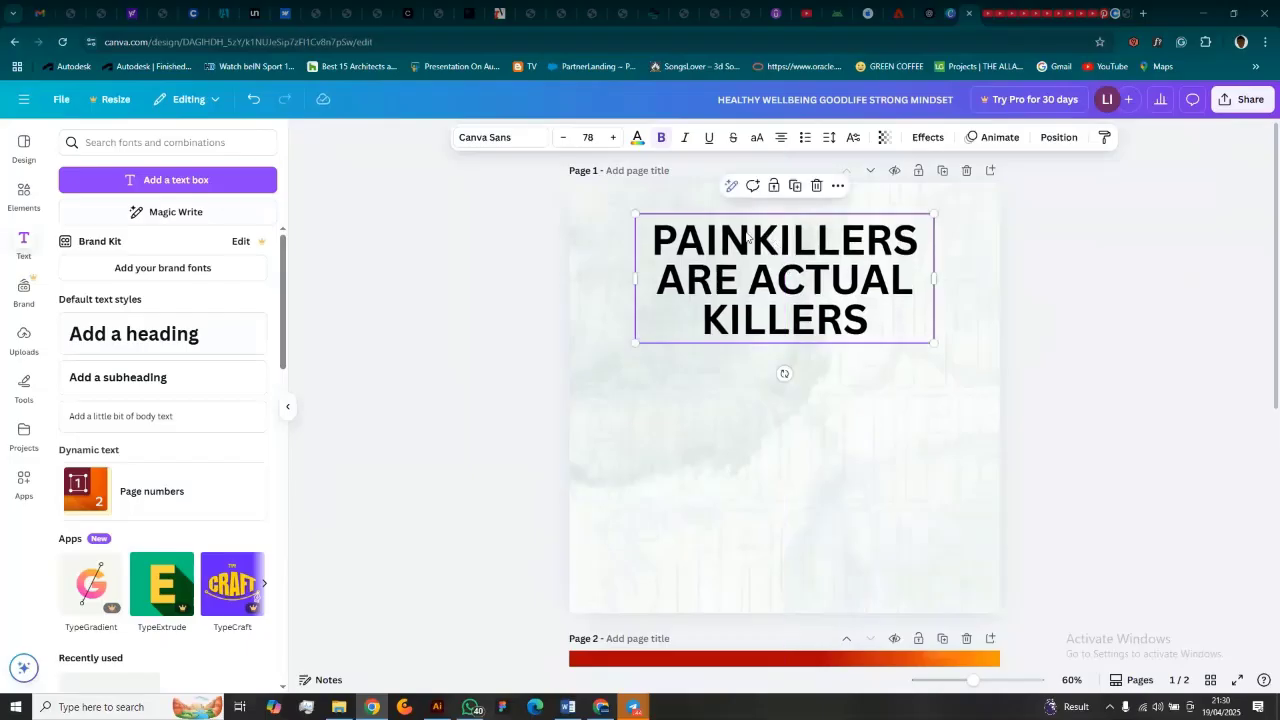
Step: Reduce the PAINKILLERS ARE ACTUAL KILLERS heading to font size 56
{"action": "left_click", "coordinate": [564, 140]}
{"action": "left_click", "coordinate": [564, 140]}
{"action": "left_click", "coordinate": [564, 140]}
{"action": "left_click", "coordinate": [564, 140]}
{"action": "left_click", "coordinate": [564, 140]}
{"action": "left_click", "coordinate": [564, 140]}
{"action": "left_click", "coordinate": [564, 140]}
{"action": "left_click", "coordinate": [564, 140]}
{"action": "left_click", "coordinate": [564, 140]}
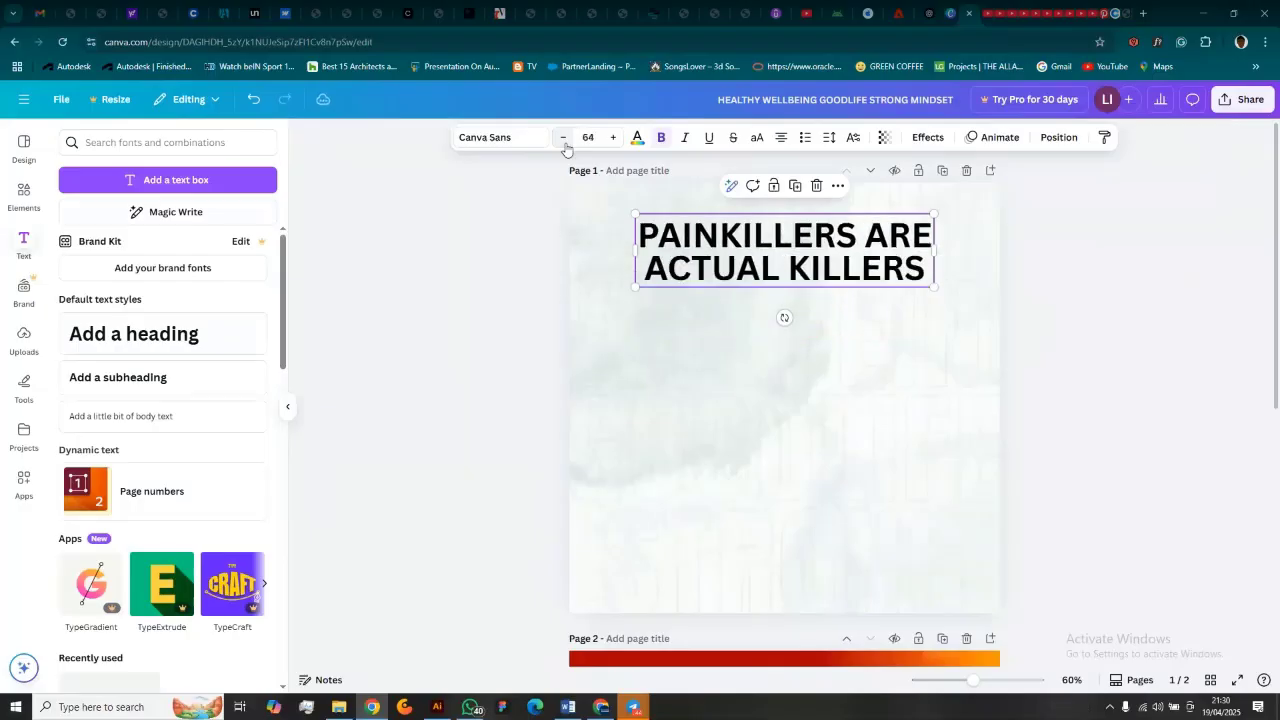
{"action": "left_click", "coordinate": [564, 140]}
{"action": "left_click", "coordinate": [564, 140]}
{"action": "left_click", "coordinate": [564, 140]}
{"action": "left_click", "coordinate": [564, 140]}
{"action": "left_click", "coordinate": [1118, 252]}
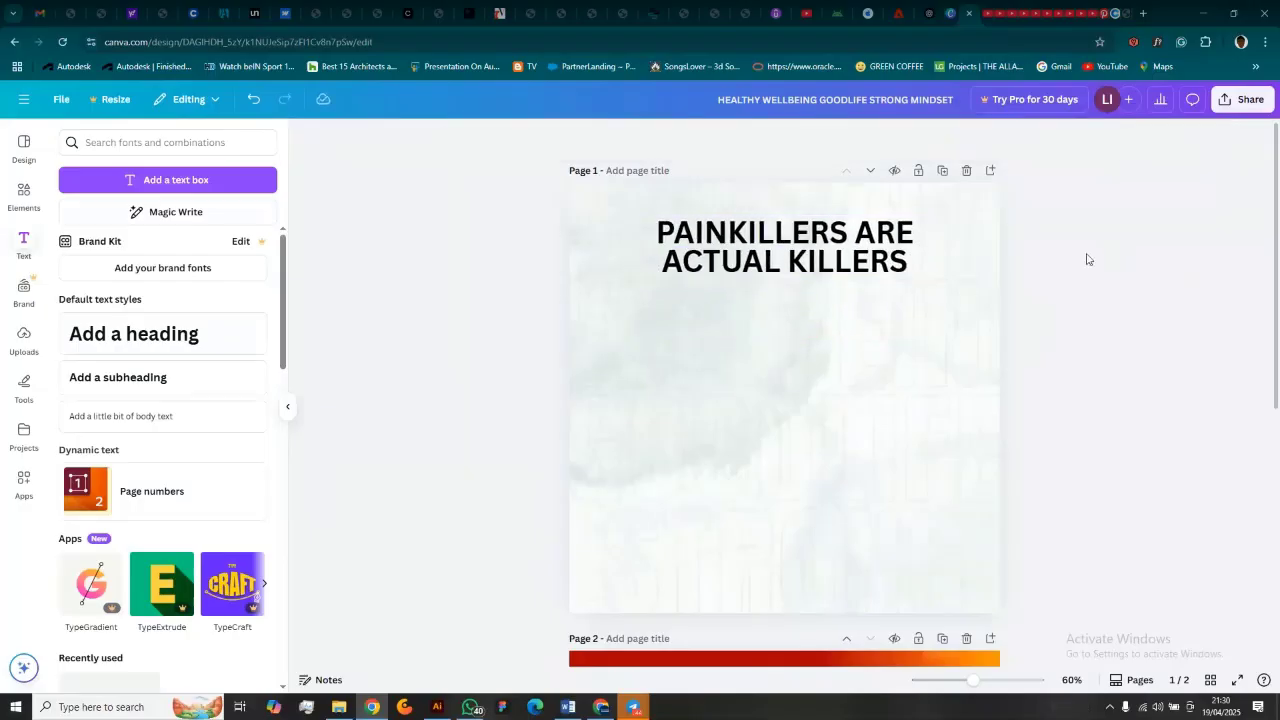
Step: Shift the PAINKILLERS ARE ACTUAL KILLERS heading slightly down and change its font to Anton
{"action": "left_click_drag", "start_coordinate": [830, 254], "coordinate": [828, 262]}
{"action": "left_click", "coordinate": [514, 140]}
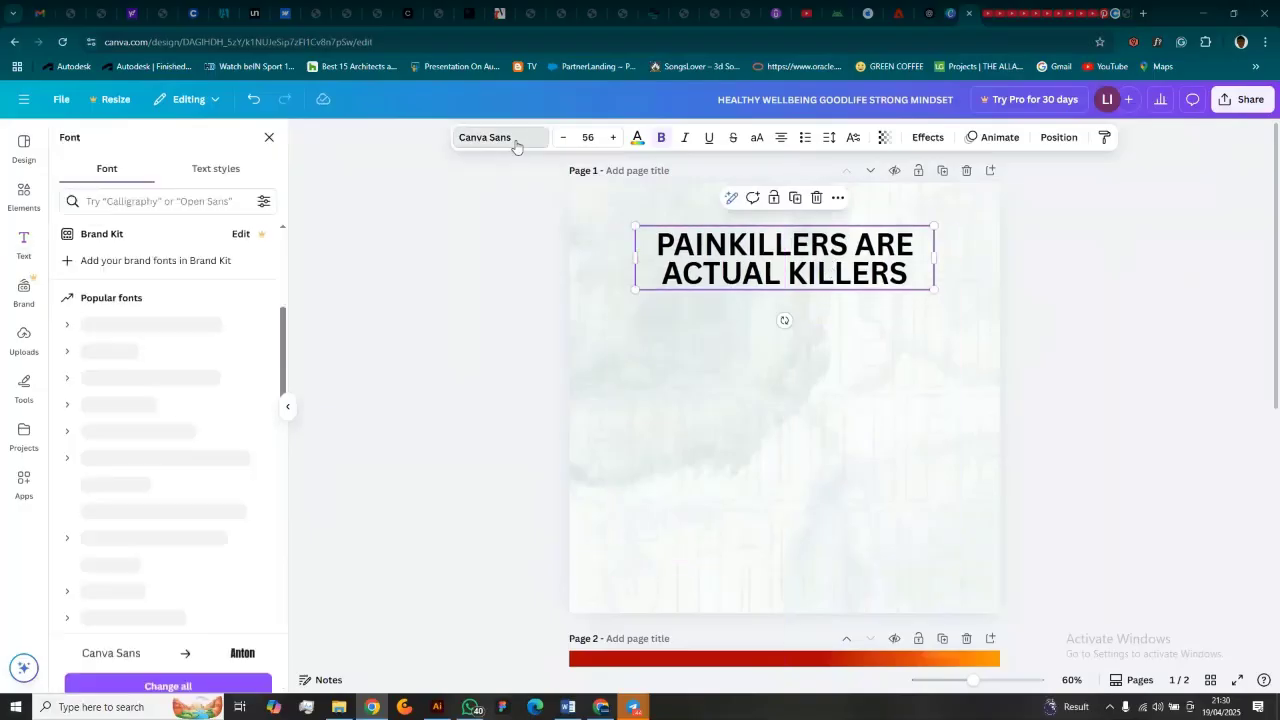
{"action": "left_click", "coordinate": [88, 511]}
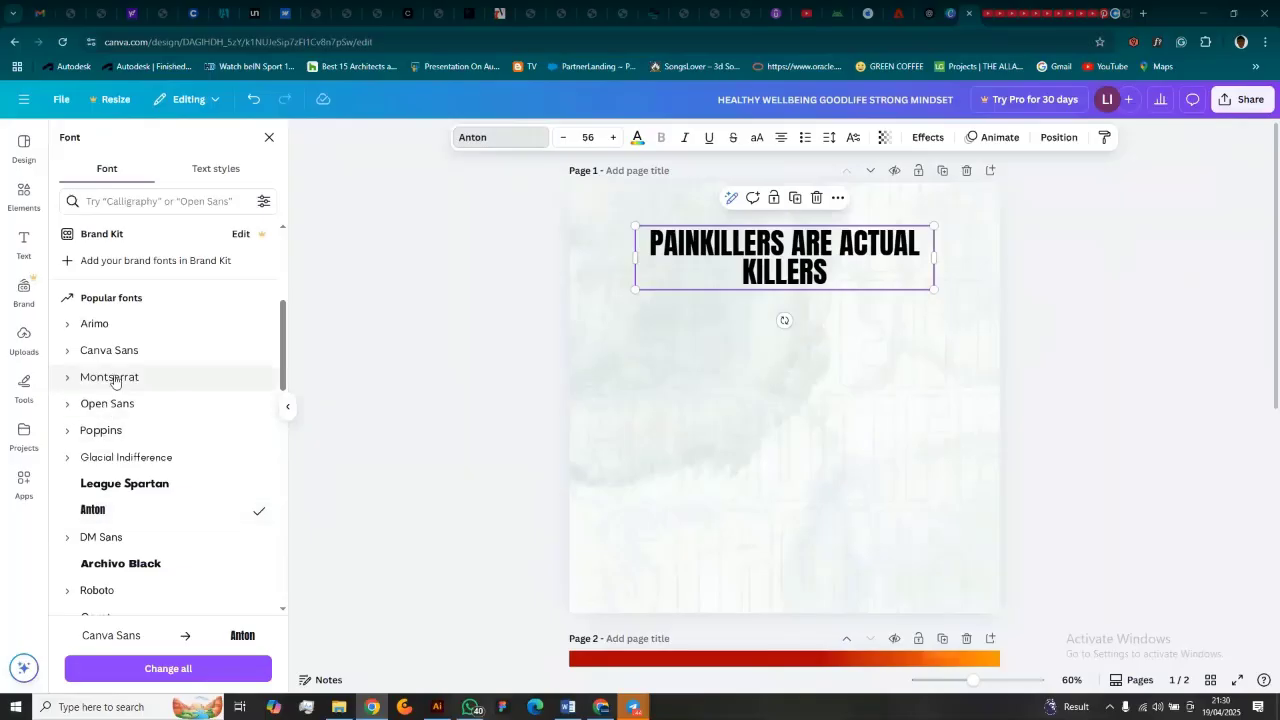
Step: Change the PAINKILLERS ARE ACTUAL KILLERS heading's font to Open Sans and retype its first line as "Painkillers are", dismissing the Grammarly sign-in pop-up
{"action": "left_click", "coordinate": [123, 404]}
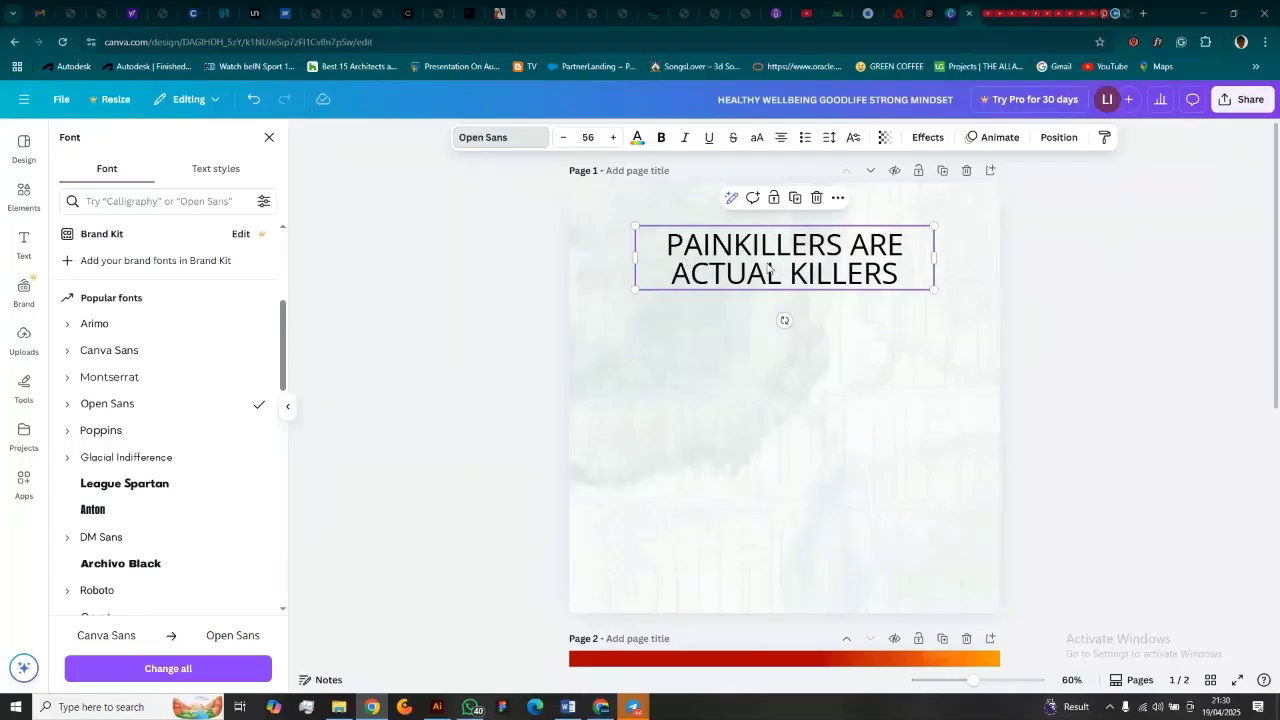
{"action": "double_click", "coordinate": [675, 250]}
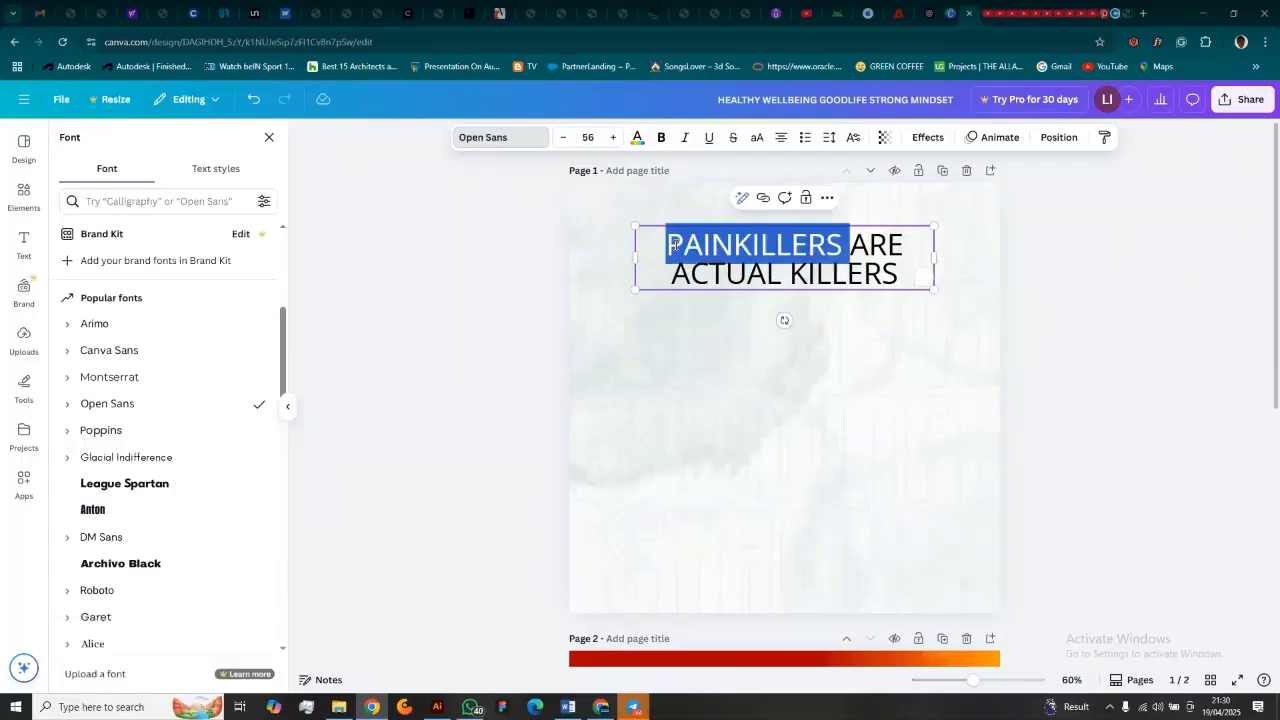
{"action": "left_click", "coordinate": [687, 273]}
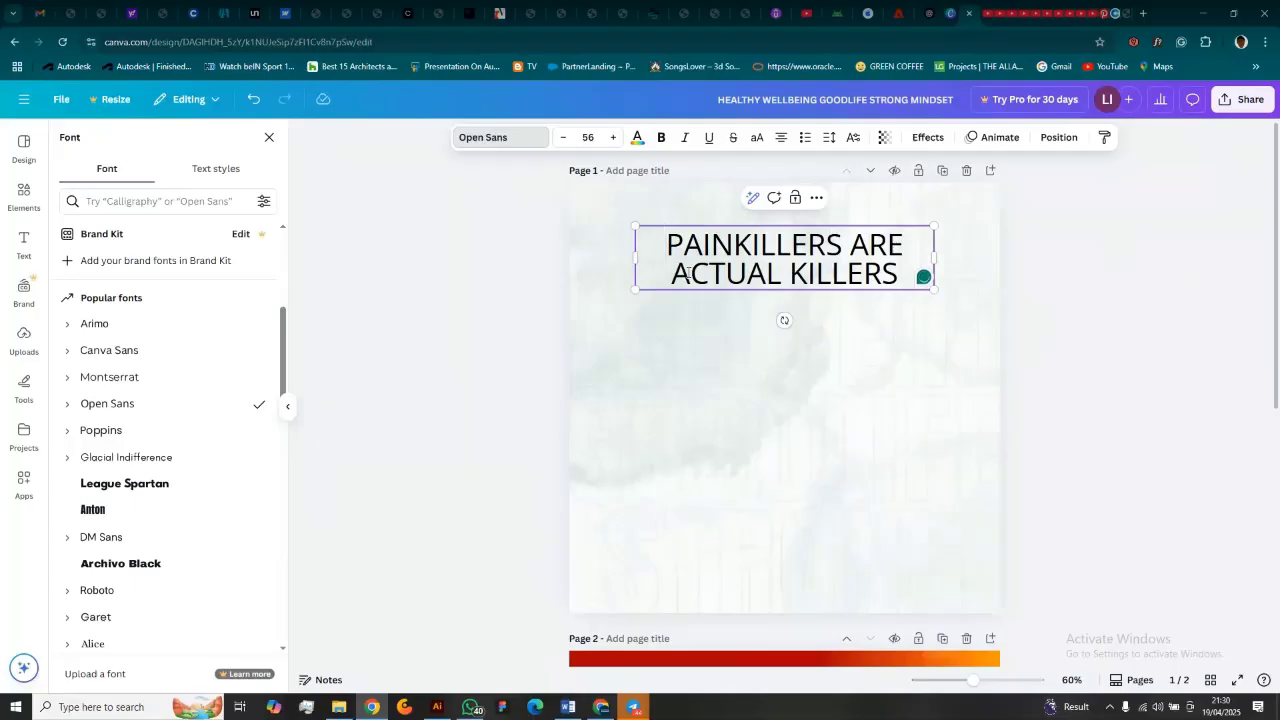
{"action": "left_click_drag", "start_coordinate": [666, 244], "coordinate": [921, 246]}
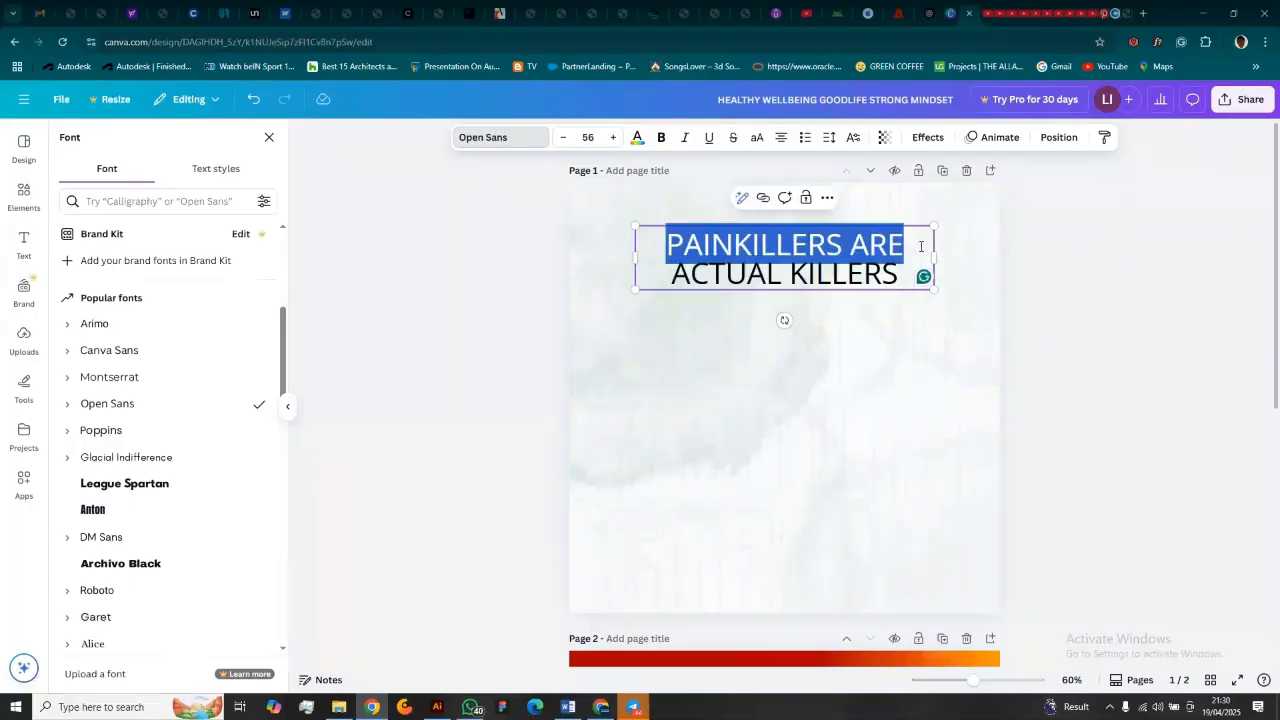
{"action": "type", "text": "Pain"}
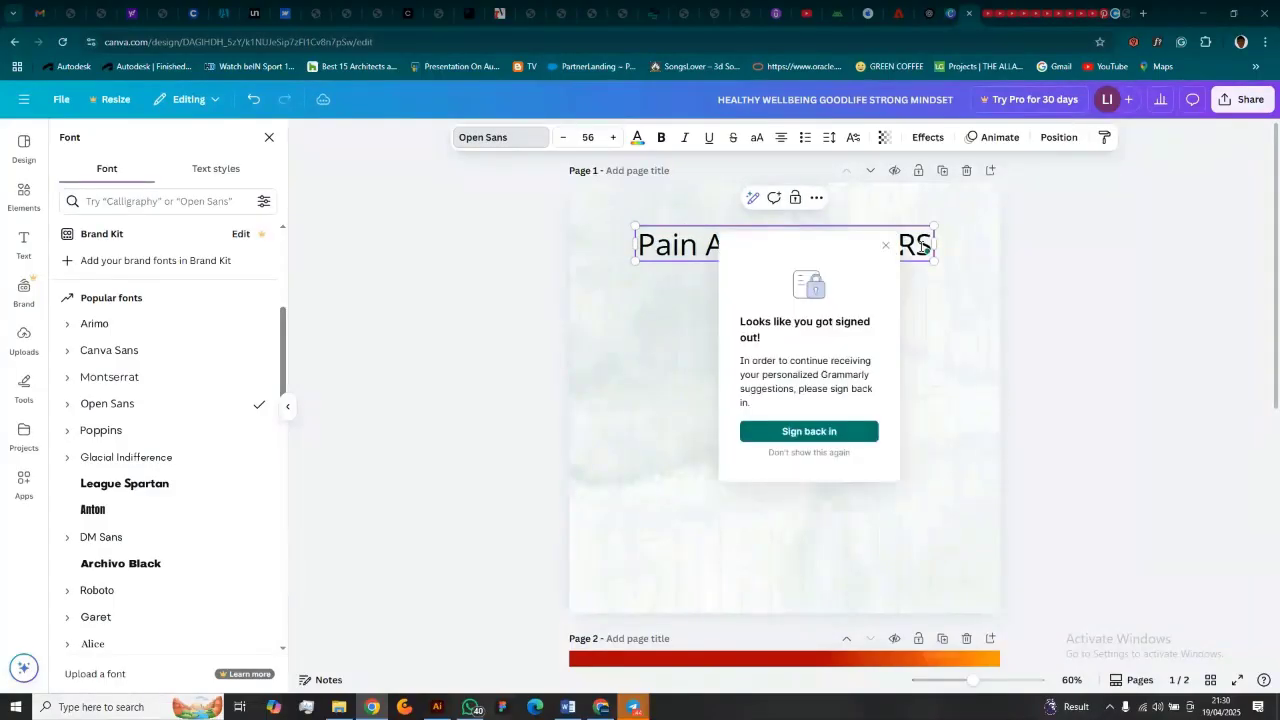
{"action": "type", "text": "killers a"}
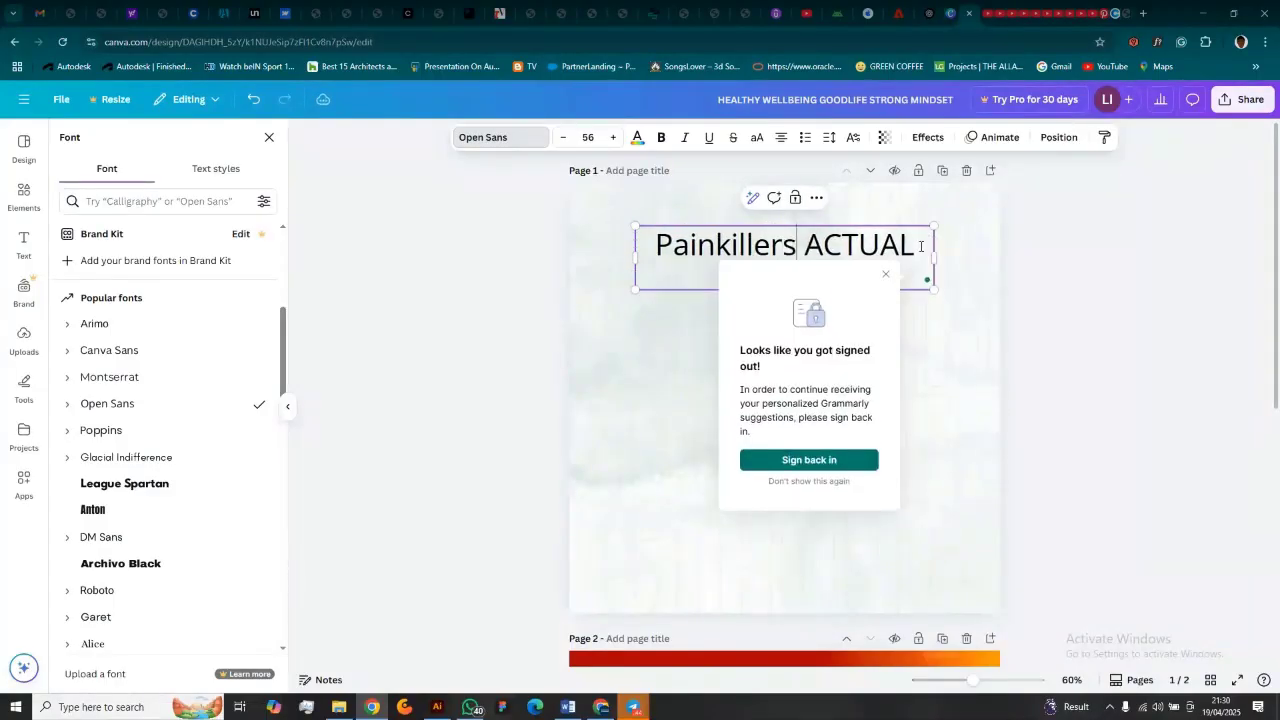
{"action": "type", "text": "re"}
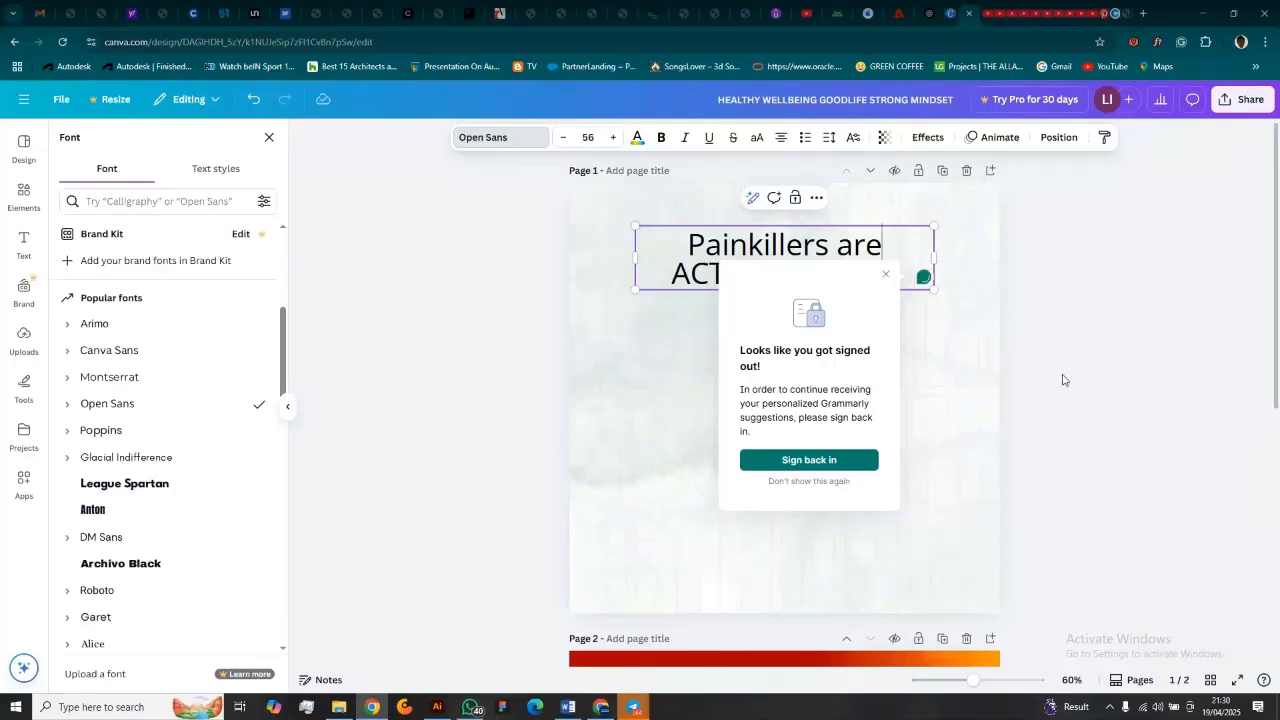
{"action": "left_click", "coordinate": [1050, 375]}
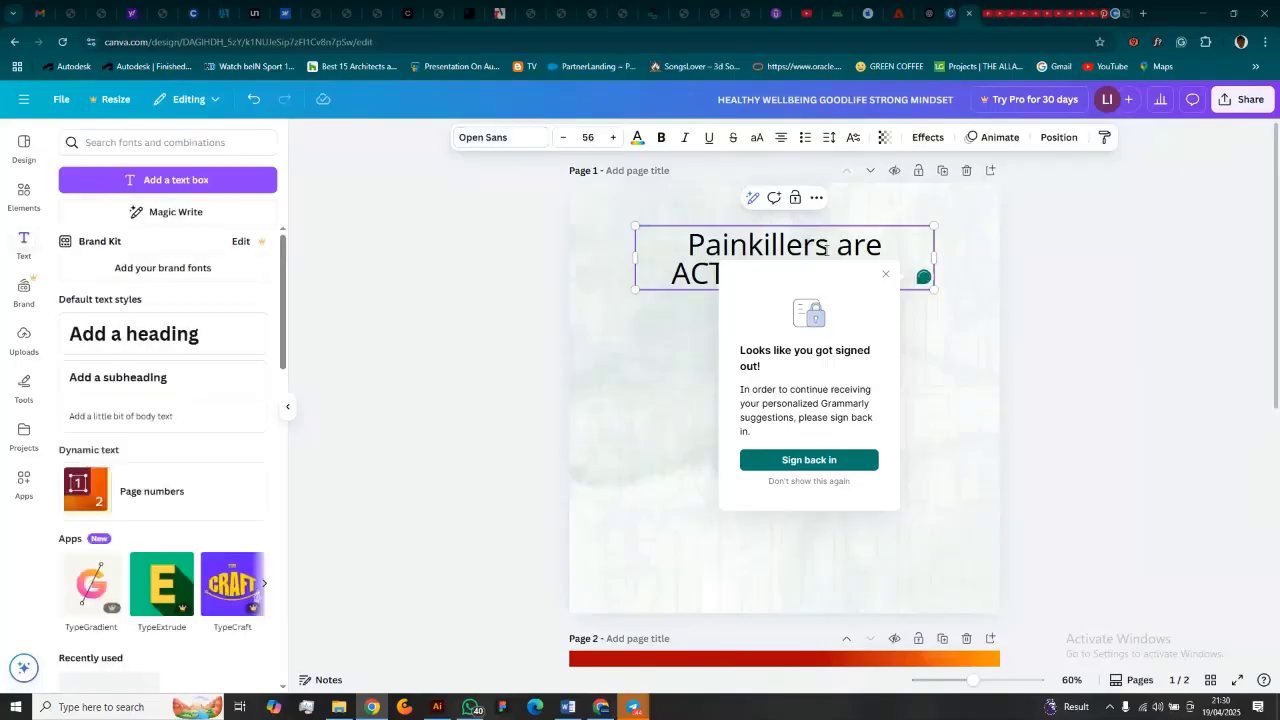
{"action": "left_click", "coordinate": [883, 278]}
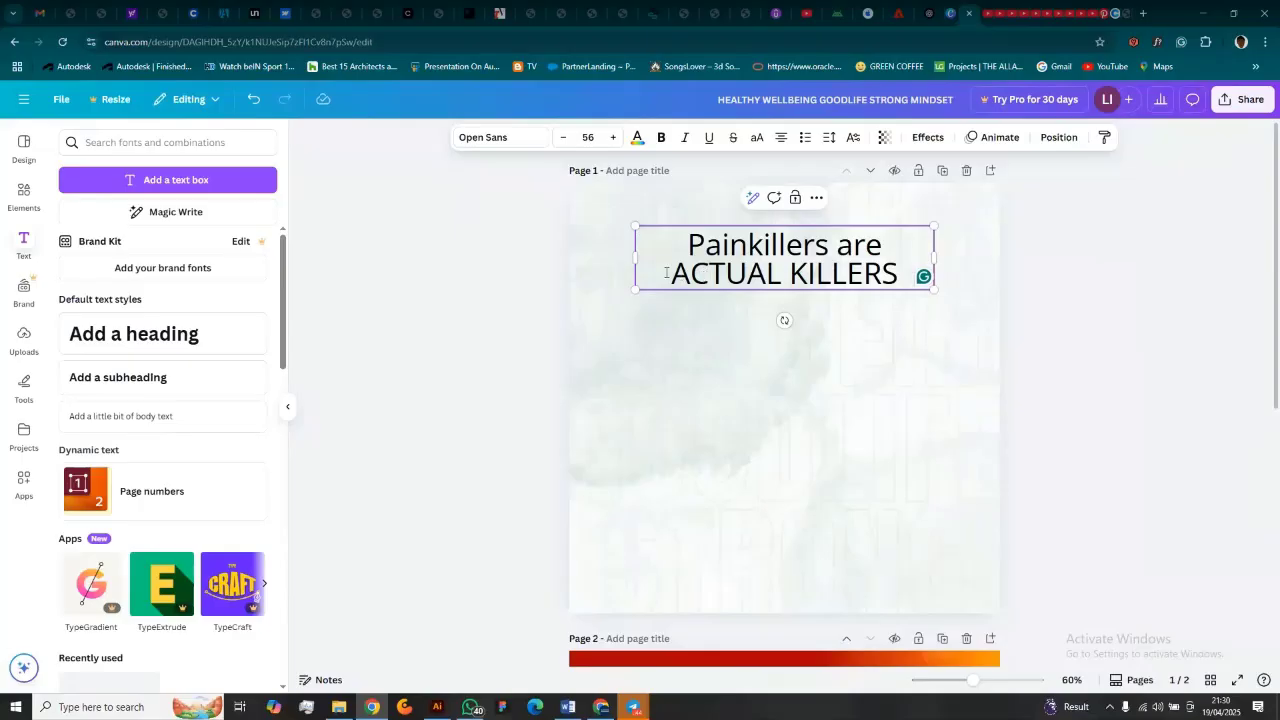
Step: Retype the heading's ACTUAL KILLERS line as "actual killers" and put a line break before "actual"
{"action": "left_click_drag", "start_coordinate": [666, 272], "coordinate": [892, 283]}
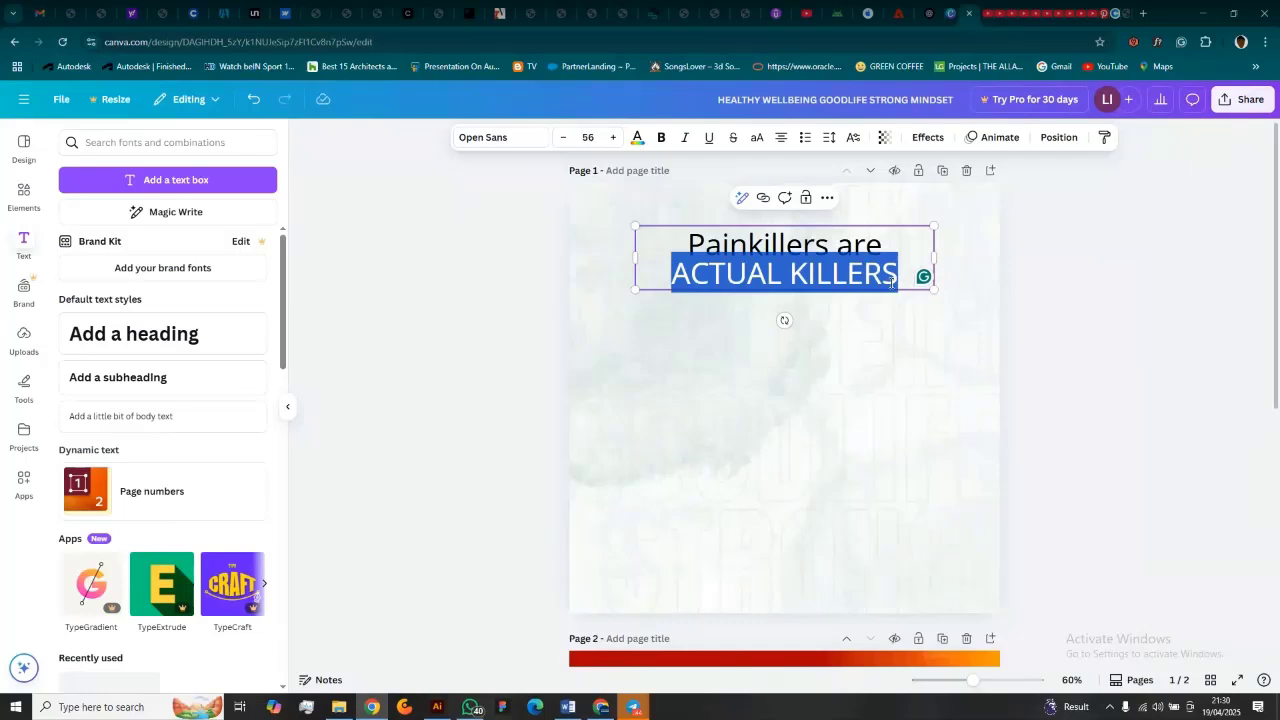
{"action": "type", "text": "actu"}
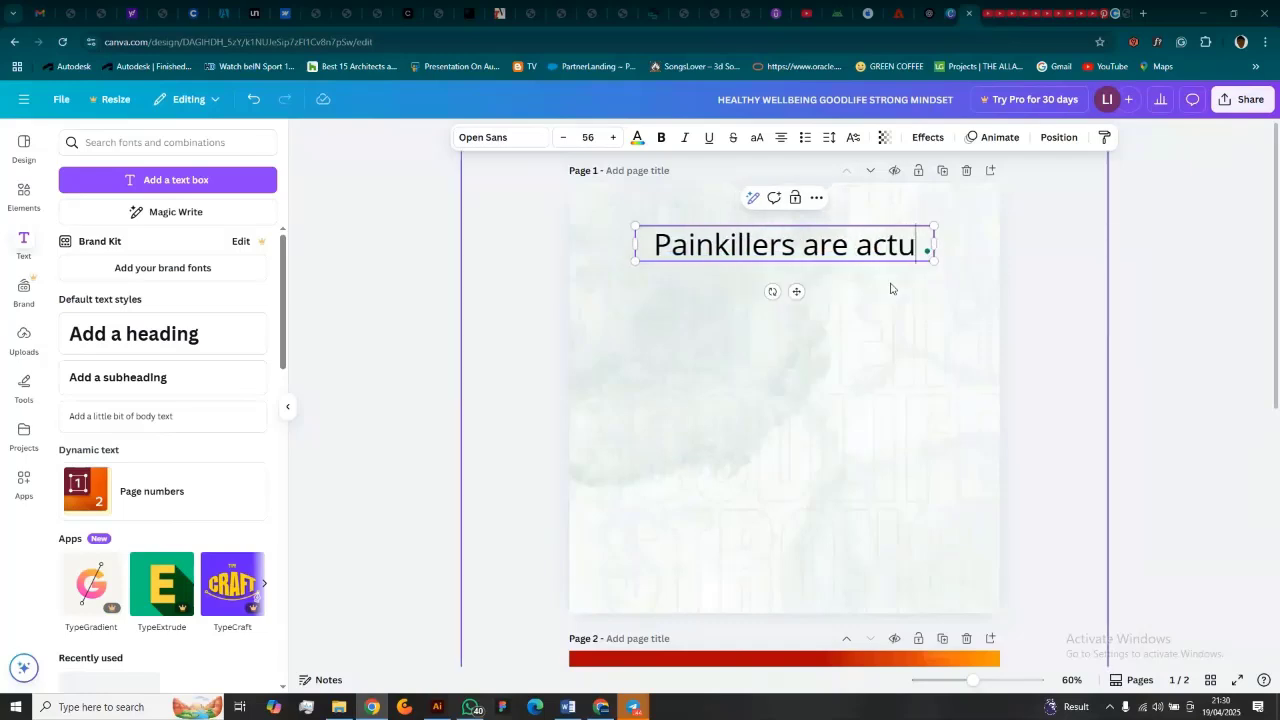
{"action": "type", "text": "al"}
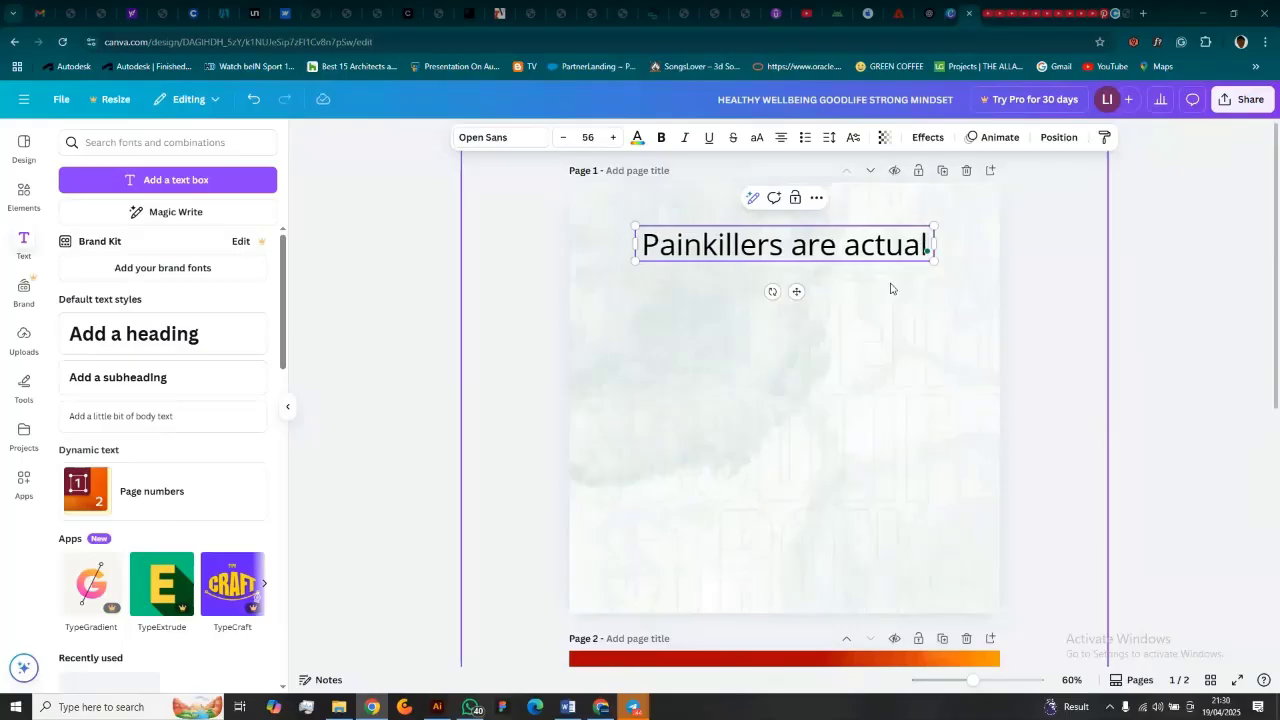
{"action": "type", "text": "."}
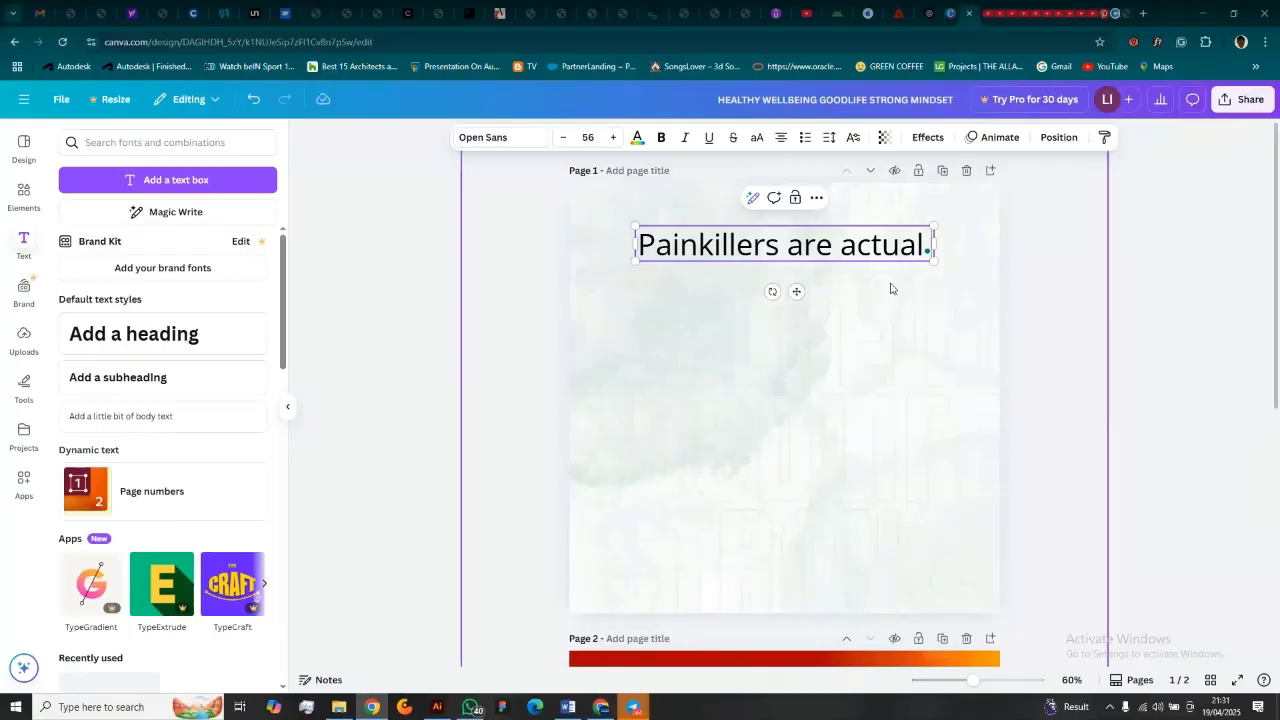
{"action": "key", "text": "BackSpace"}
{"action": "type", "text": "killers"}
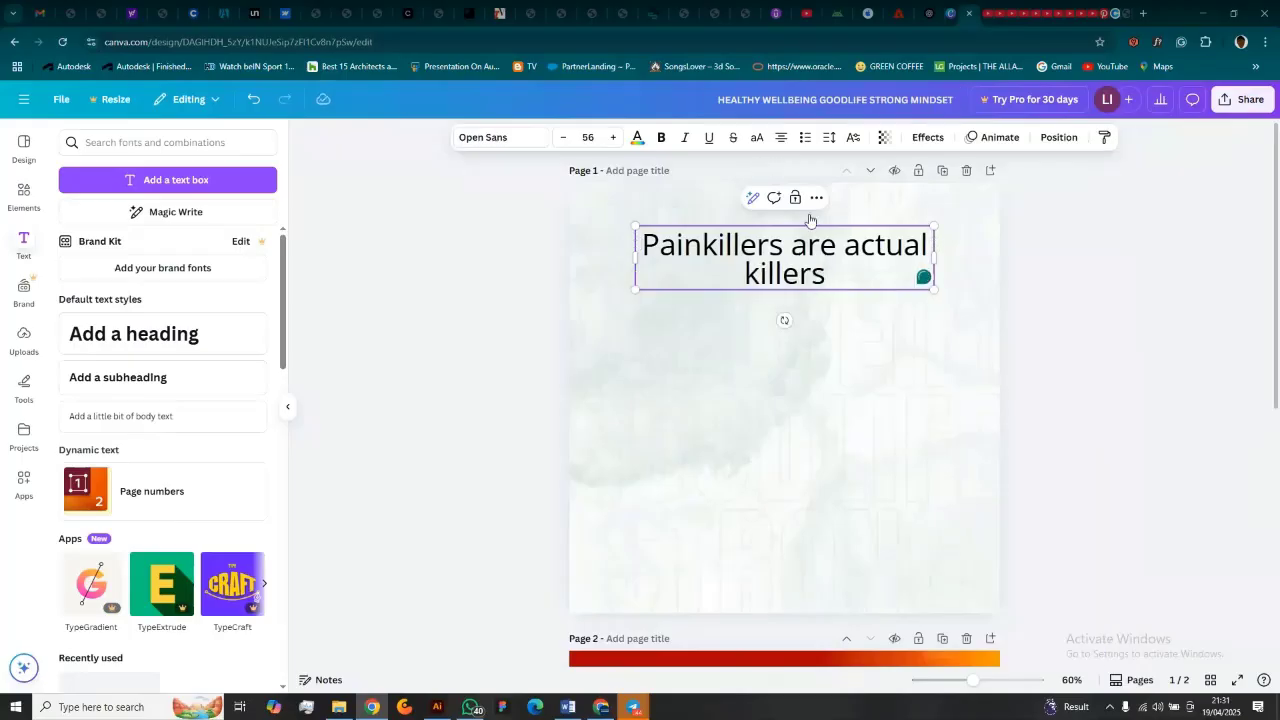
{"action": "left_click", "coordinate": [845, 249]}
{"action": "key", "text": "Return"}
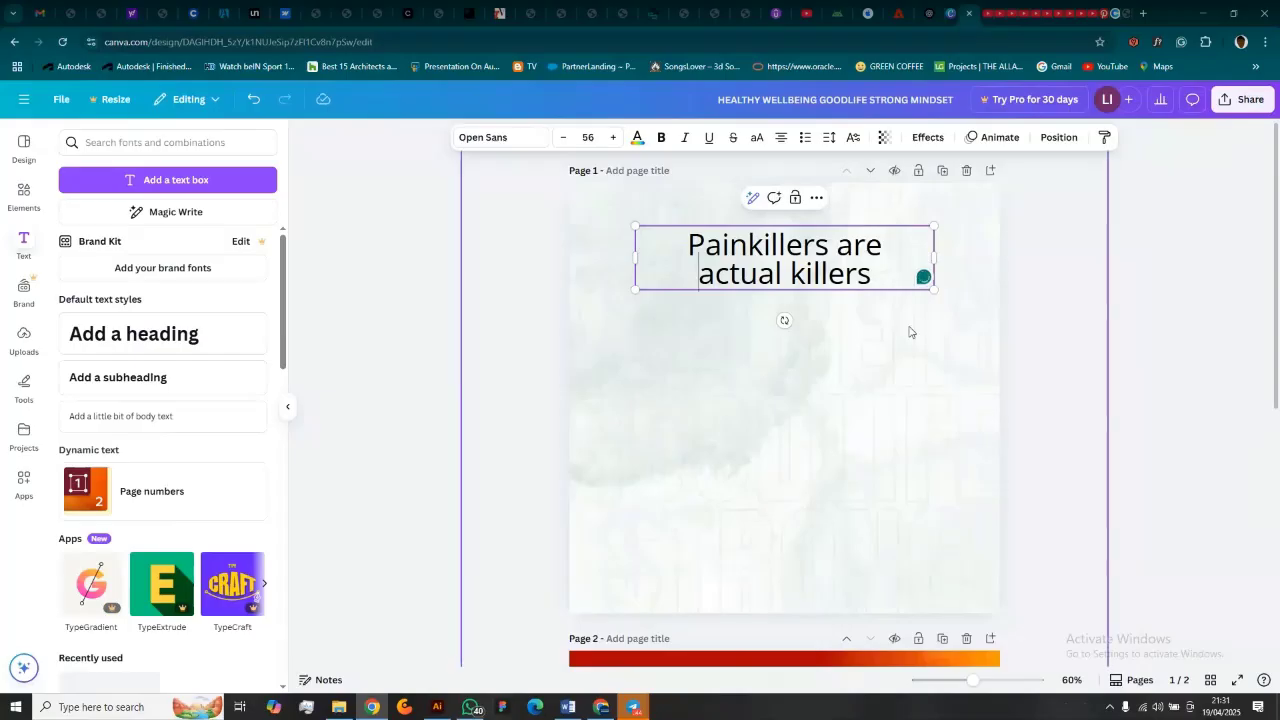
{"action": "left_click", "coordinate": [902, 335]}
Step: Convert the whole Painkillers heading to uppercase with the text-case option
{"action": "left_click", "coordinate": [738, 258]}
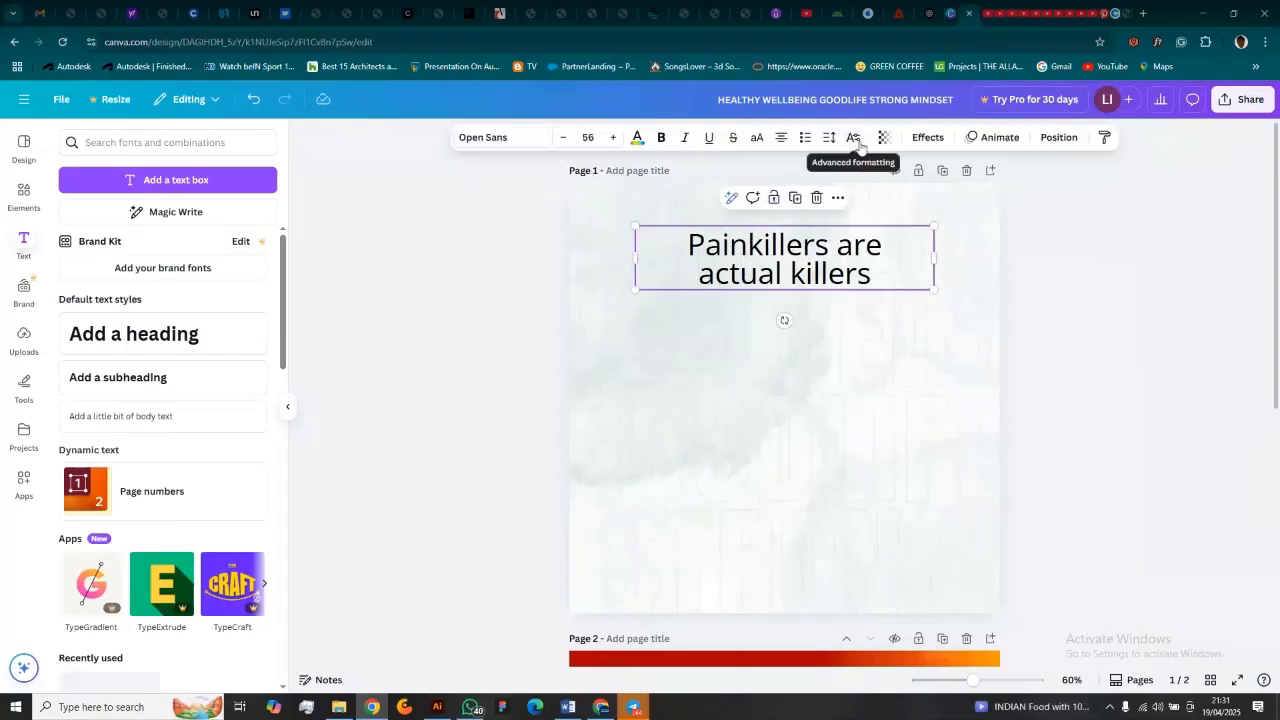
{"action": "left_click", "coordinate": [754, 139]}
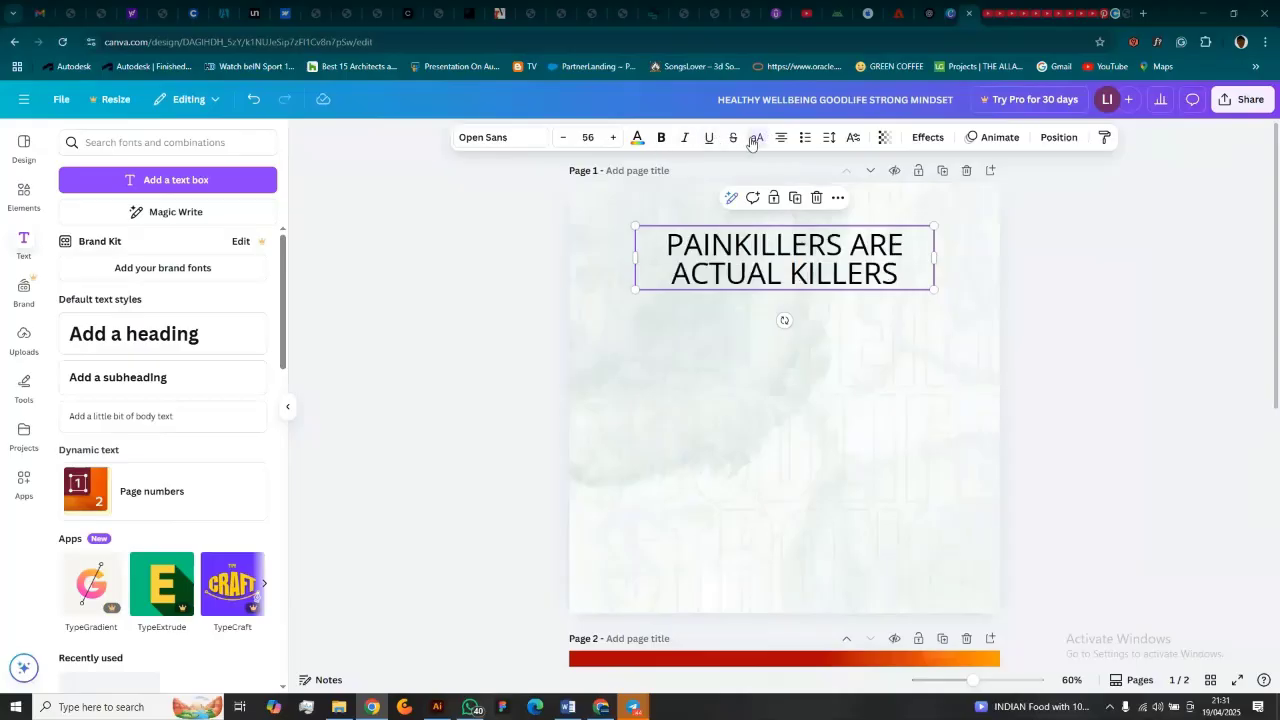
{"action": "left_click", "coordinate": [756, 140]}
{"action": "left_click", "coordinate": [757, 142]}
{"action": "left_click", "coordinate": [757, 142]}
{"action": "left_click", "coordinate": [757, 142]}
Step: Make only the ACTUAL KILLERS line of the heading bold
{"action": "left_click", "coordinate": [727, 275]}
{"action": "left_click_drag", "start_coordinate": [656, 275], "coordinate": [962, 286]}
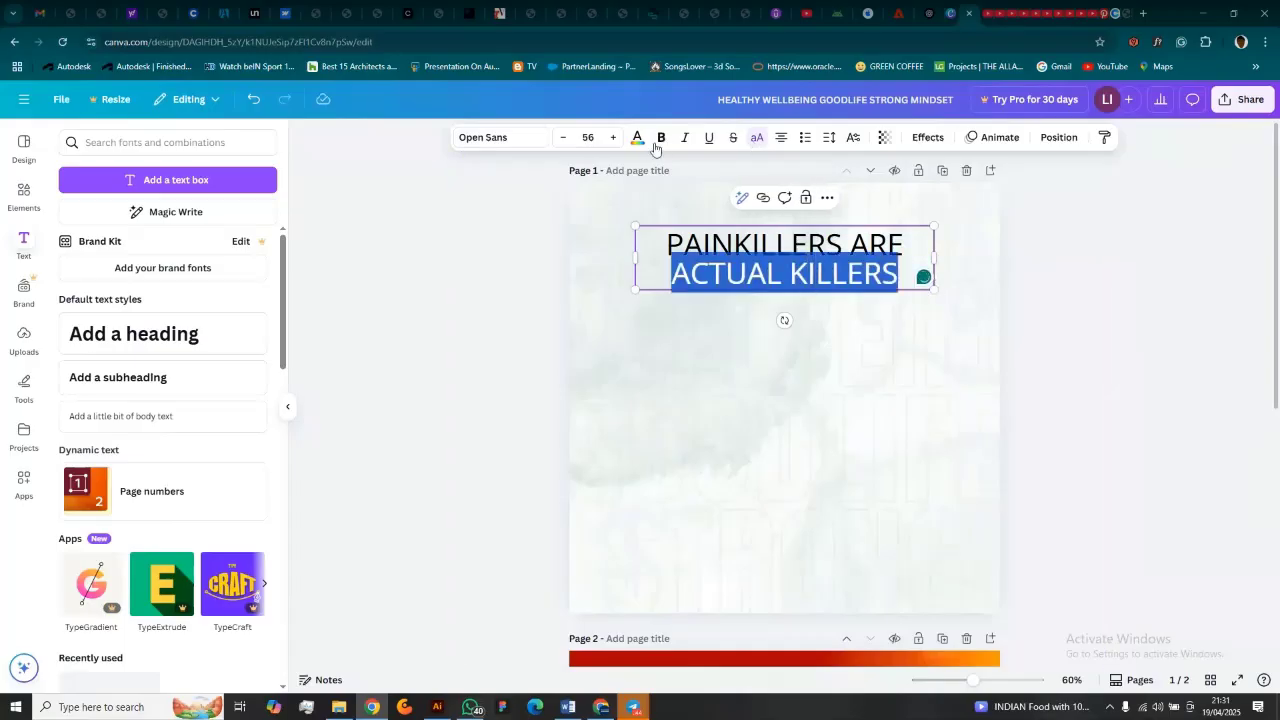
{"action": "key", "text": "ctrl+b"}
{"action": "left_click", "coordinate": [1105, 291]}
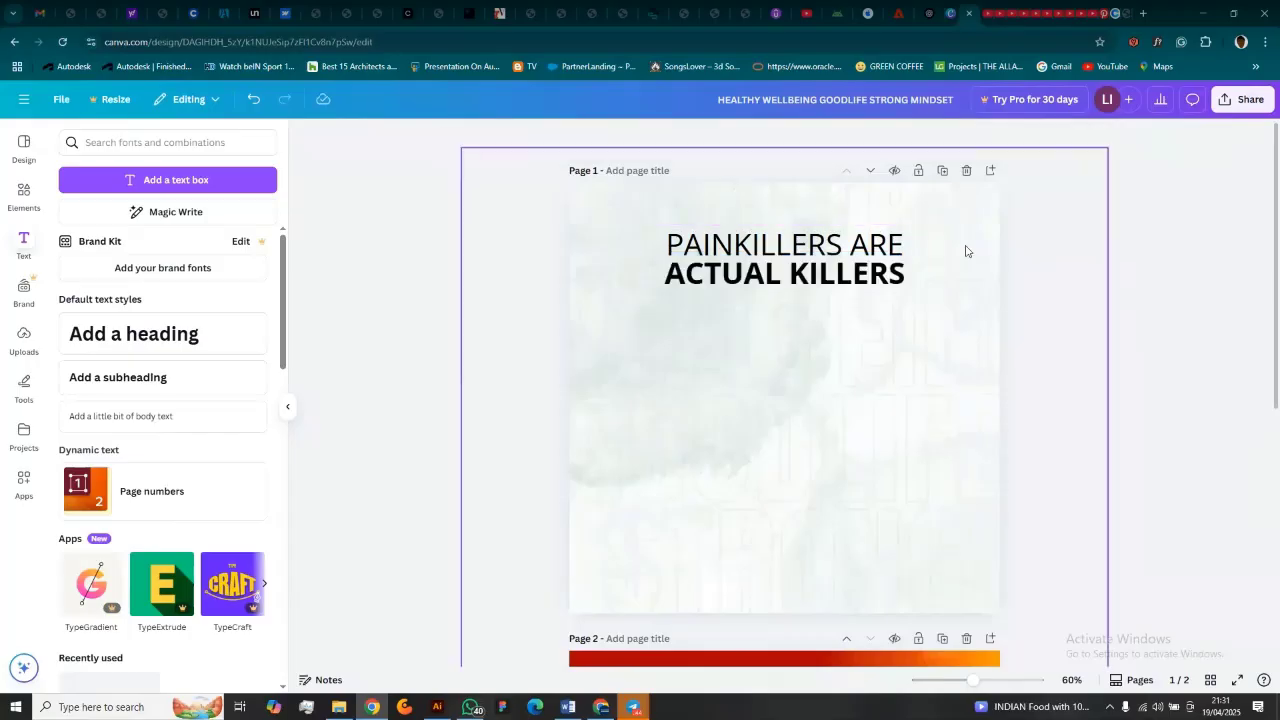
Step: Reduce the font size of only the PAINKILLERS ARE line to about 44
{"action": "left_click", "coordinate": [824, 273]}
{"action": "left_click", "coordinate": [700, 258]}
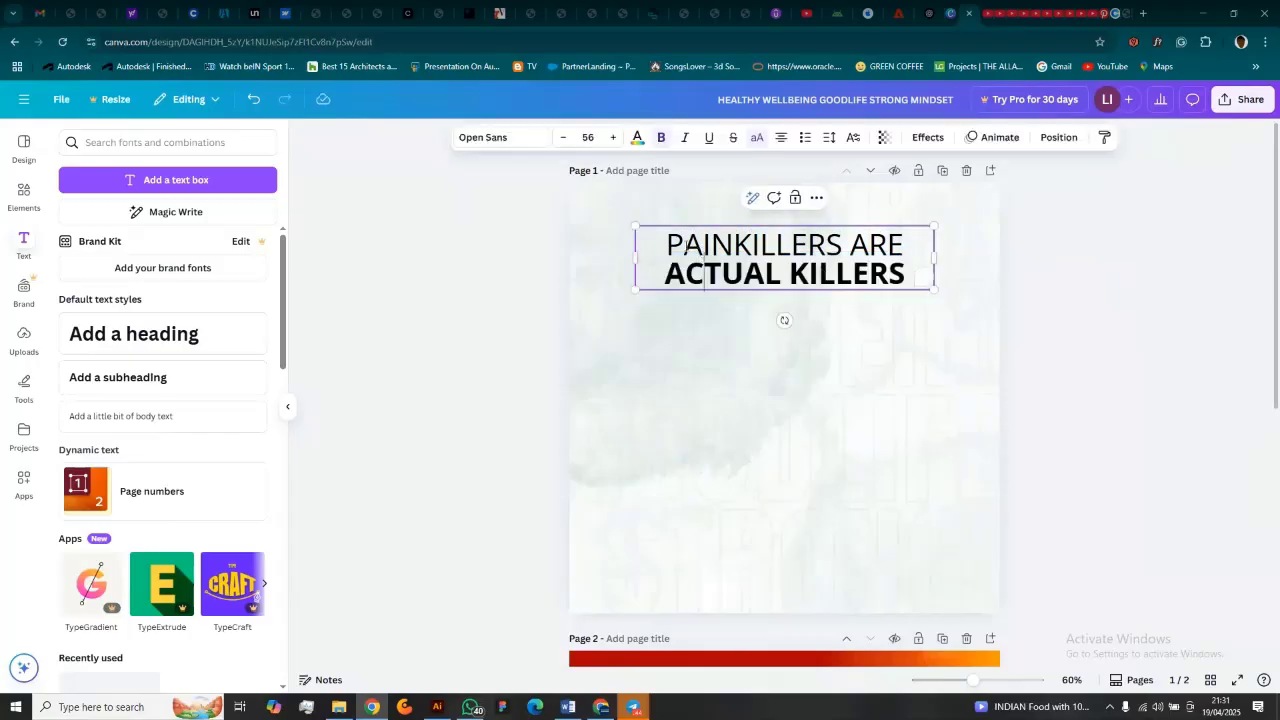
{"action": "left_click_drag", "start_coordinate": [668, 244], "coordinate": [910, 240]}
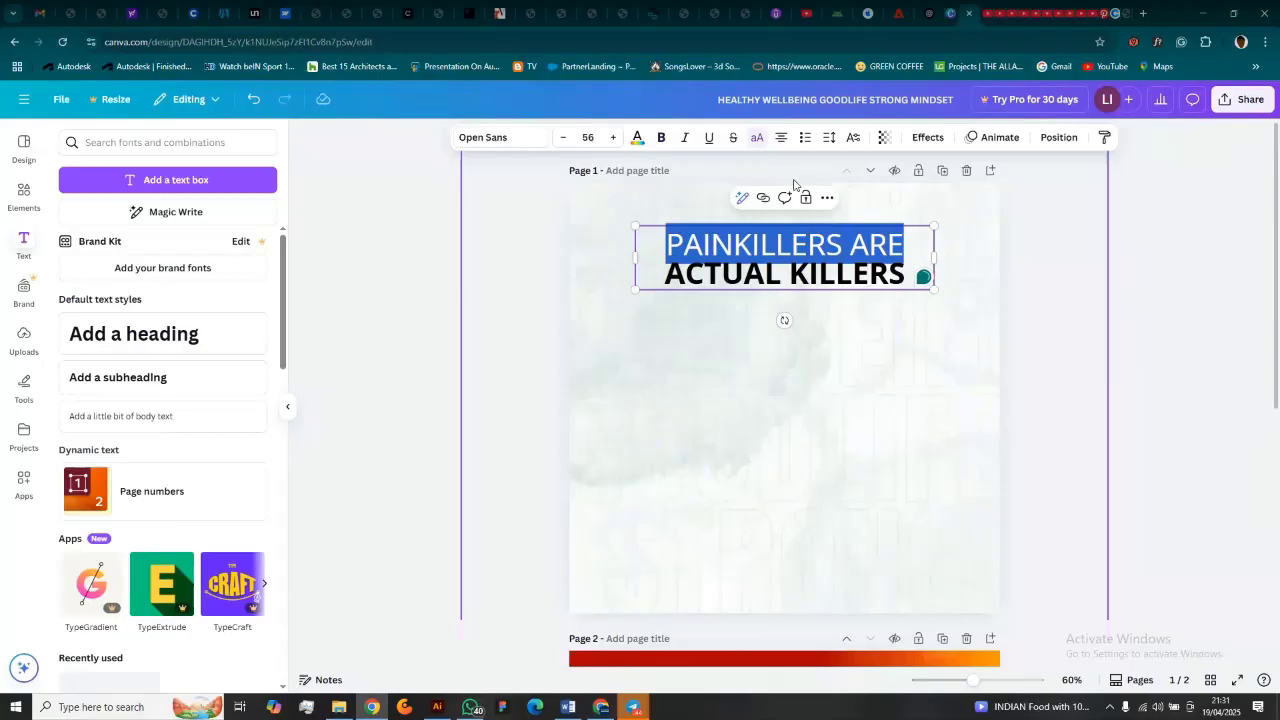
{"action": "left_click", "coordinate": [562, 138]}
{"action": "left_click", "coordinate": [562, 138]}
{"action": "left_click", "coordinate": [562, 138]}
{"action": "left_click", "coordinate": [562, 138]}
{"action": "left_click", "coordinate": [562, 138]}
{"action": "left_click", "coordinate": [562, 138]}
{"action": "left_click", "coordinate": [562, 138]}
{"action": "left_click", "coordinate": [562, 138]}
{"action": "left_click", "coordinate": [562, 138]}
{"action": "left_click", "coordinate": [562, 138]}
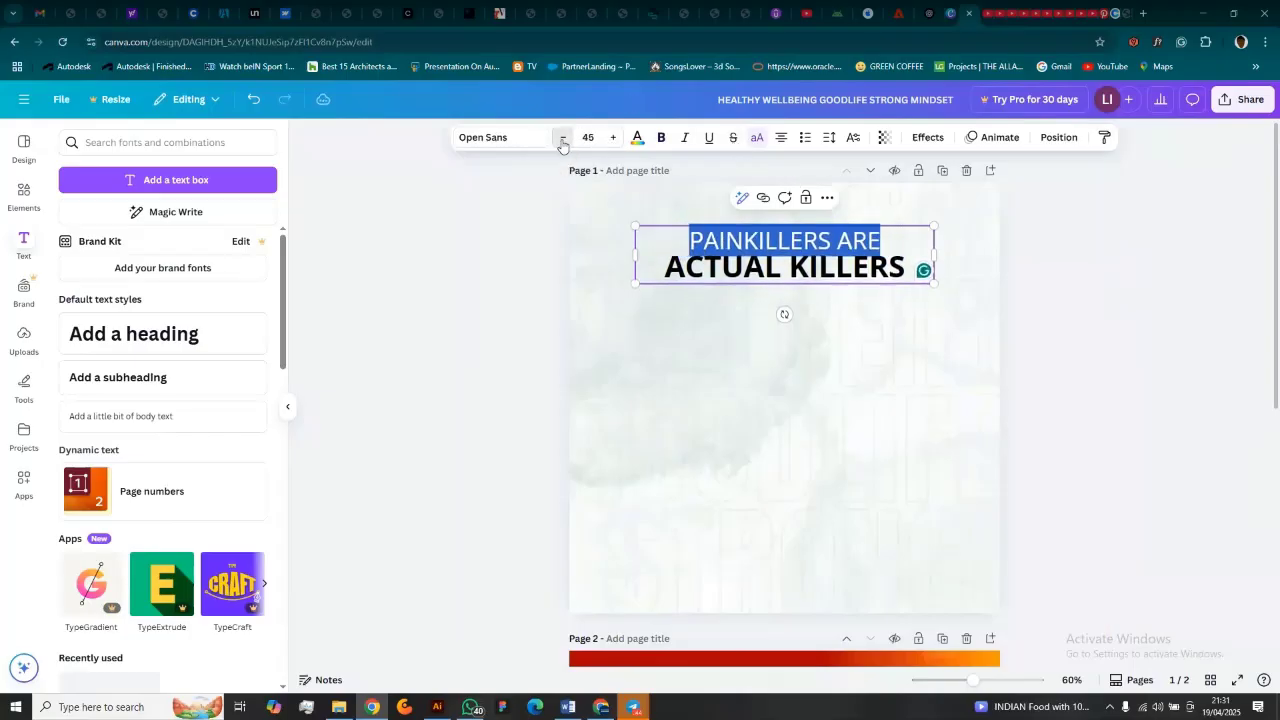
{"action": "left_click", "coordinate": [562, 138]}
{"action": "left_click", "coordinate": [562, 138]}
{"action": "left_click", "coordinate": [1077, 300]}
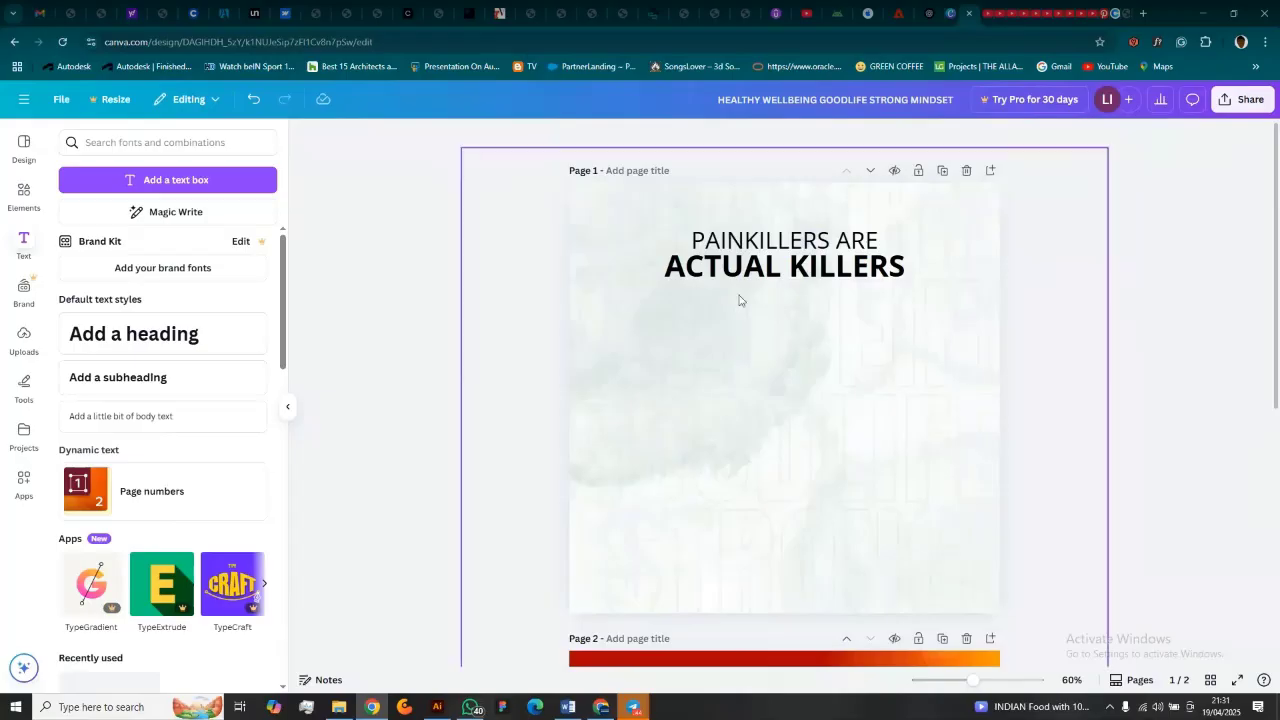
Step: Set the line spacing of the two-line PAINKILLERS ARE ACTUAL KILLERS heading to about 1.05
{"action": "left_click", "coordinate": [858, 270]}
{"action": "left_click", "coordinate": [829, 137]}
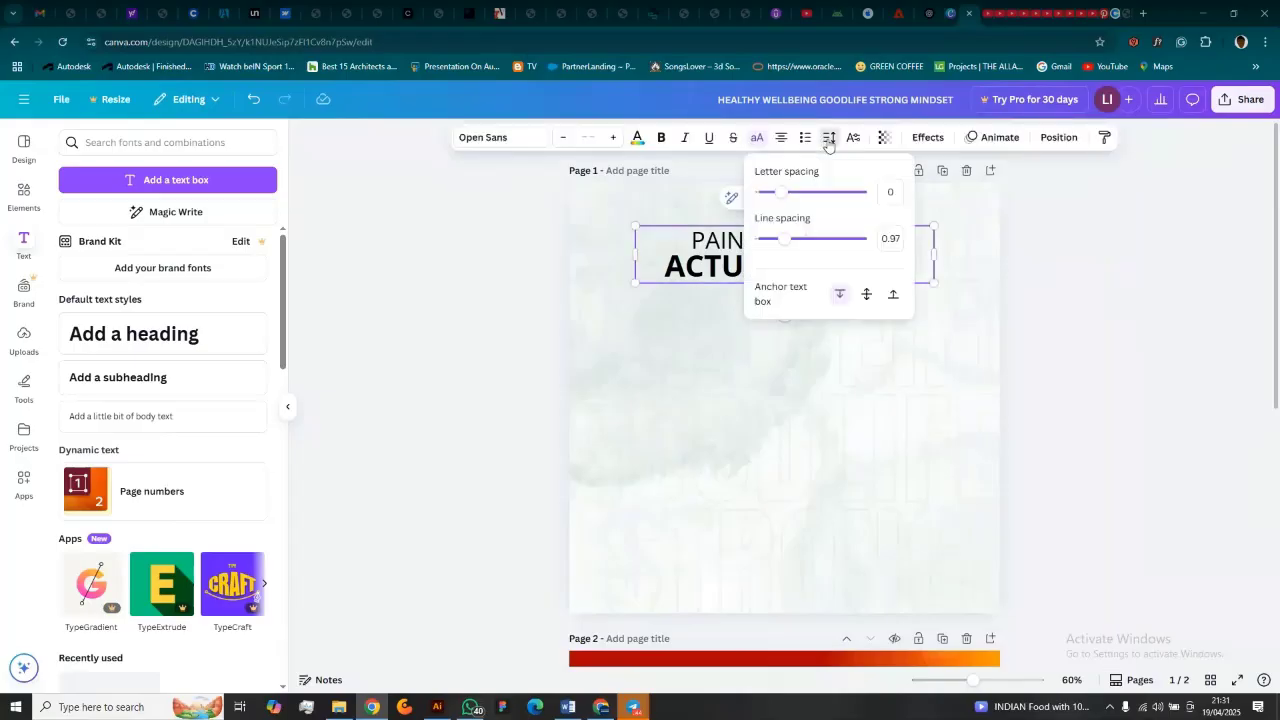
{"action": "left_click_drag", "start_coordinate": [786, 249], "coordinate": [789, 250]}
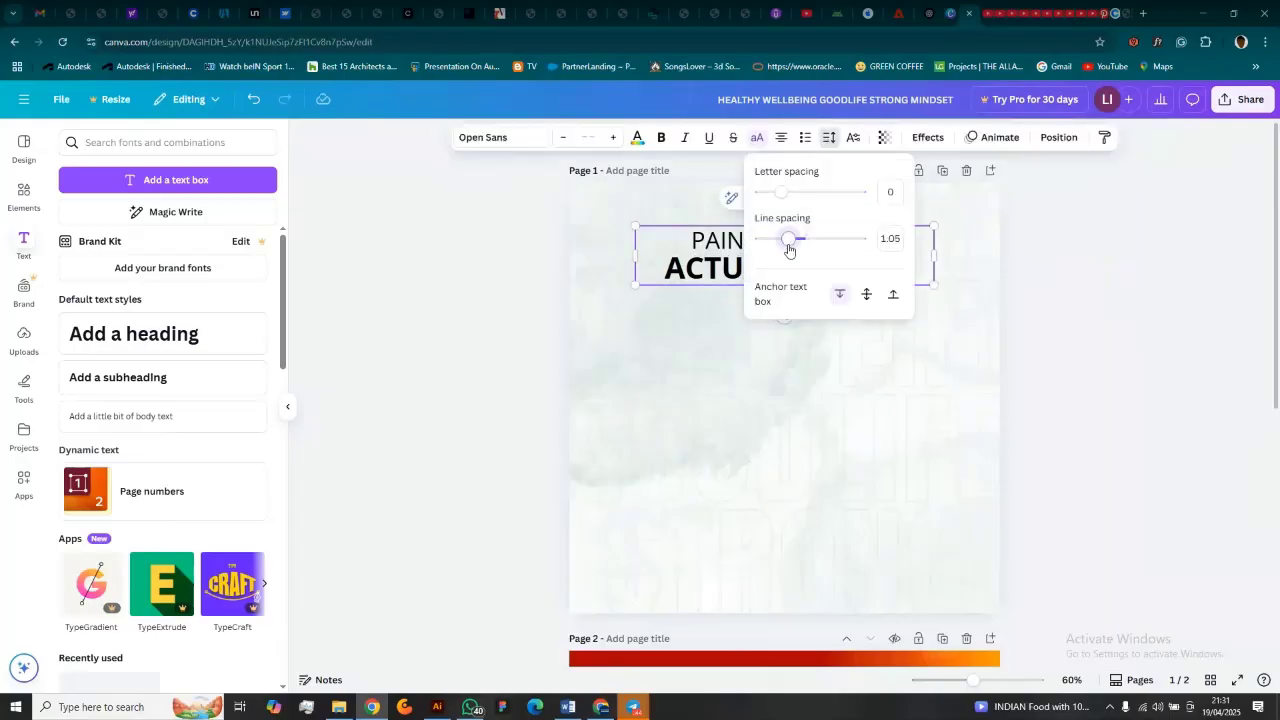
{"action": "left_click", "coordinate": [1022, 310]}
{"action": "left_click", "coordinate": [1063, 284]}
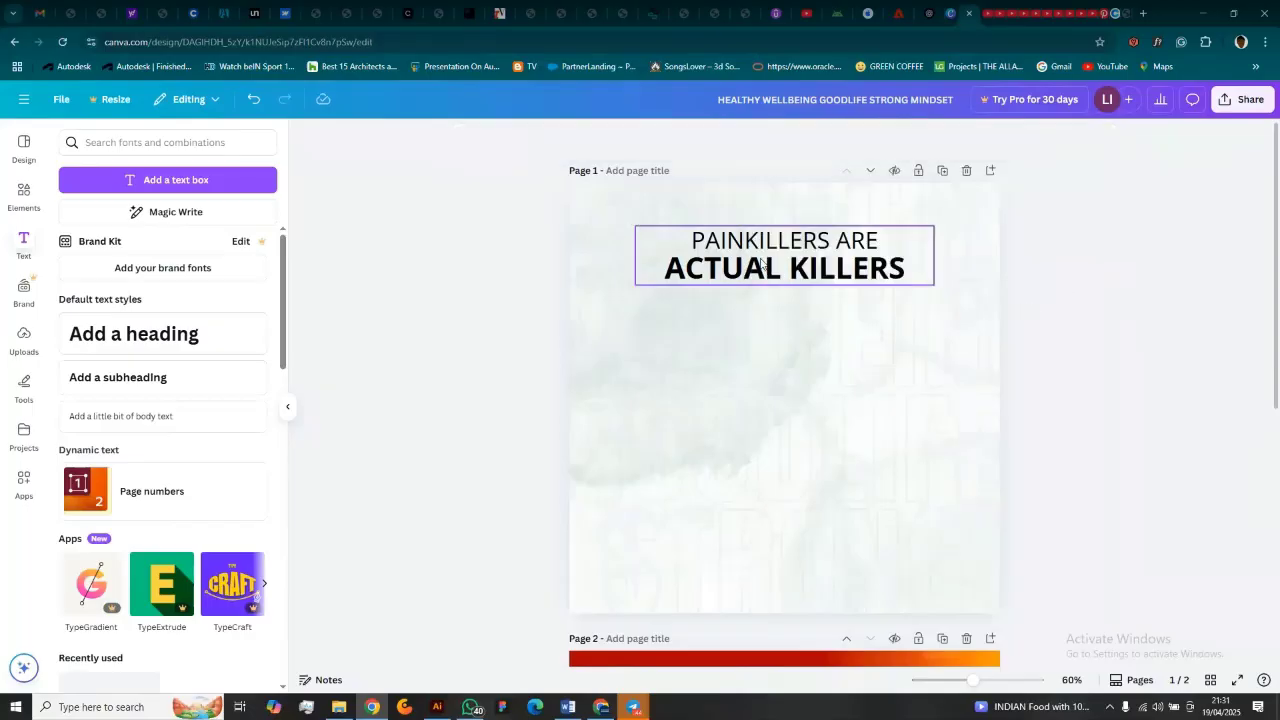
{"action": "left_click_drag", "start_coordinate": [770, 270], "coordinate": [771, 266]}
{"action": "left_click", "coordinate": [1160, 294]}
Step: Select the ACTUAL KILLERS line and open its text color options
{"action": "left_click", "coordinate": [688, 273]}
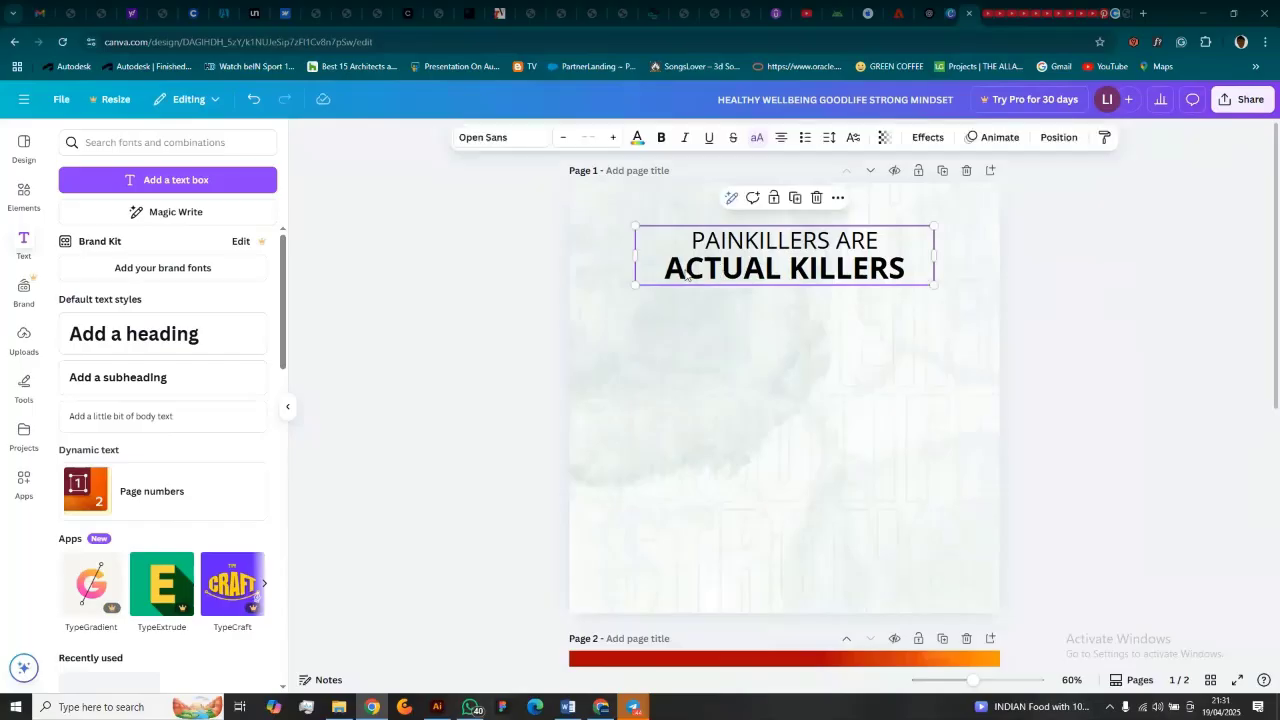
{"action": "left_click", "coordinate": [676, 272]}
{"action": "left_click_drag", "start_coordinate": [668, 271], "coordinate": [930, 270]}
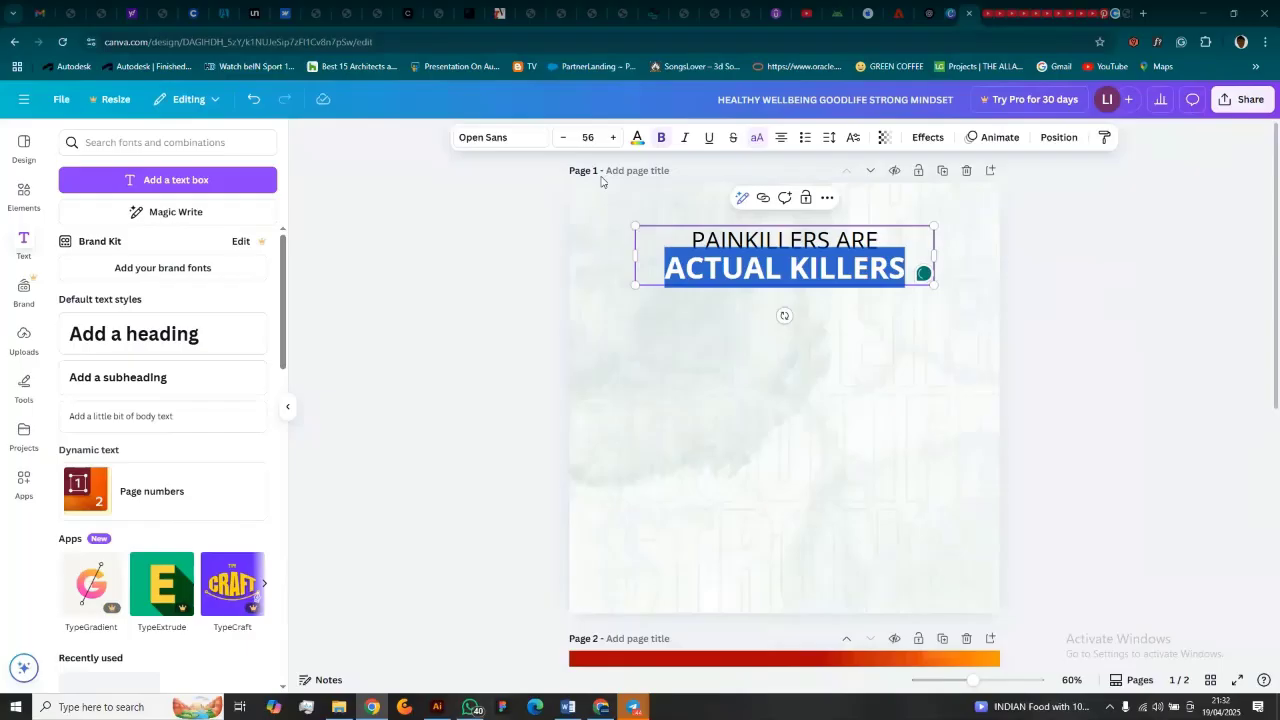
{"action": "left_click", "coordinate": [637, 139]}
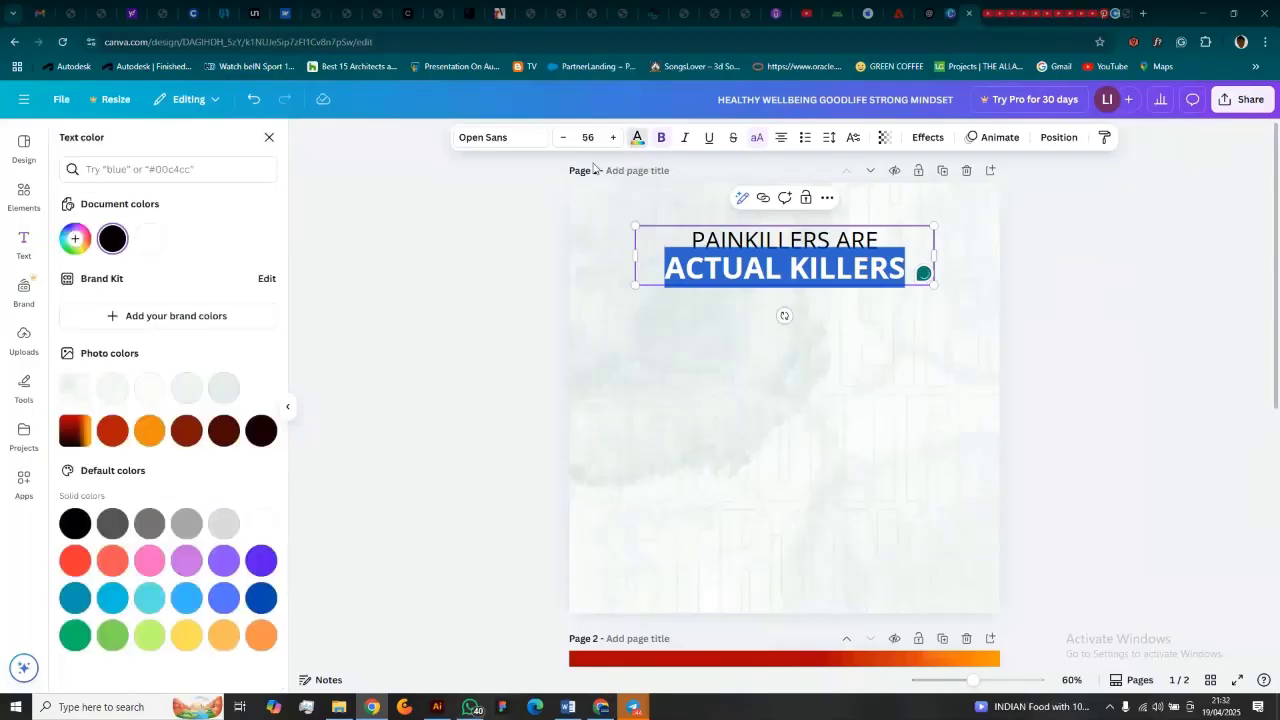
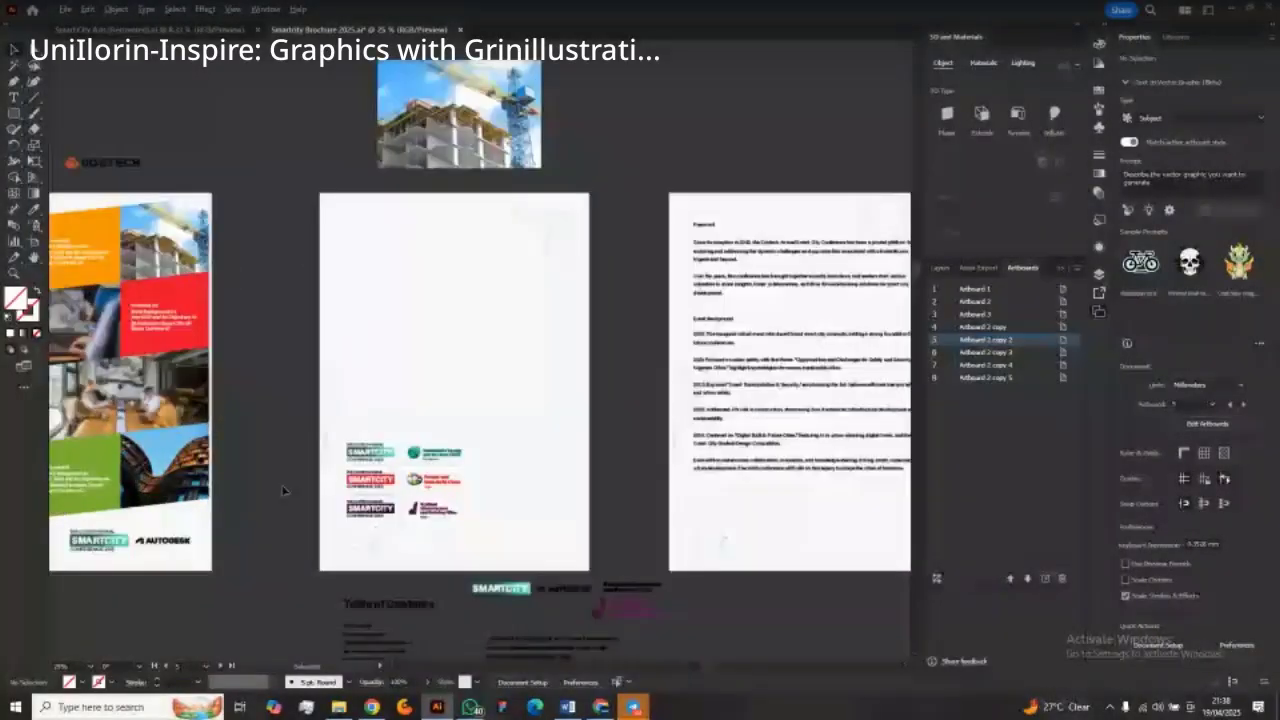
Step: Switch to the Smartcity brochure in Illustrator and draw a rectangle about 46 × 39 mm above the SMARTCITY logos
{"action": "scroll", "coordinate": [284, 491], "scroll_direction": "down", "scroll_amount": 1}
{"action": "scroll", "coordinate": [327, 450], "scroll_direction": "up", "scroll_amount": 4}
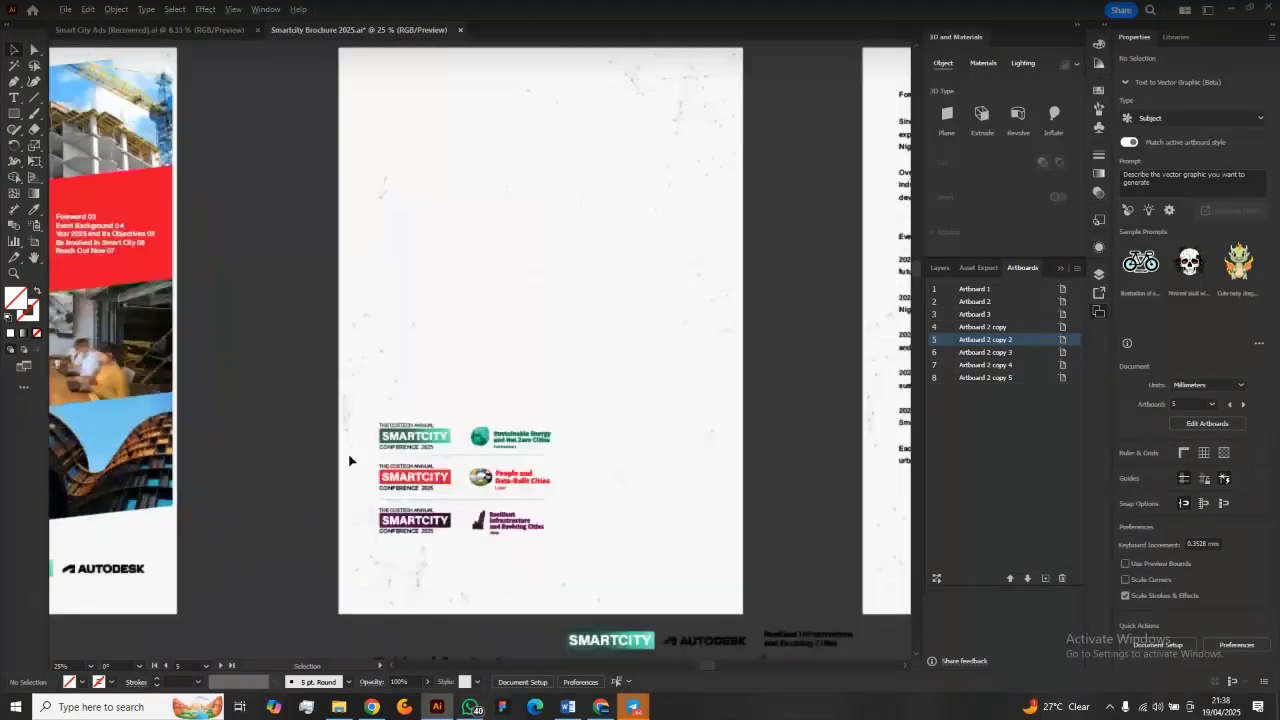
{"action": "key", "text": "m"}
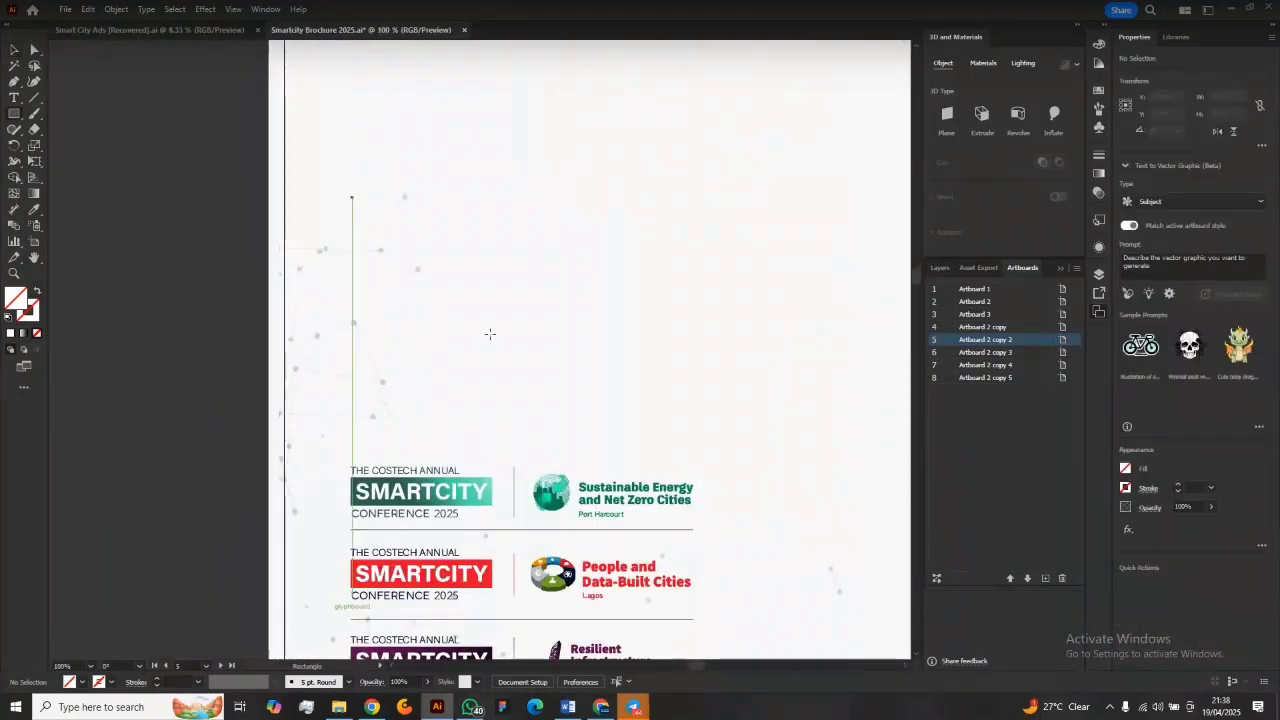
{"action": "left_click_drag", "start_coordinate": [352, 197], "coordinate": [521, 341]}
{"action": "key", "text": "v"}
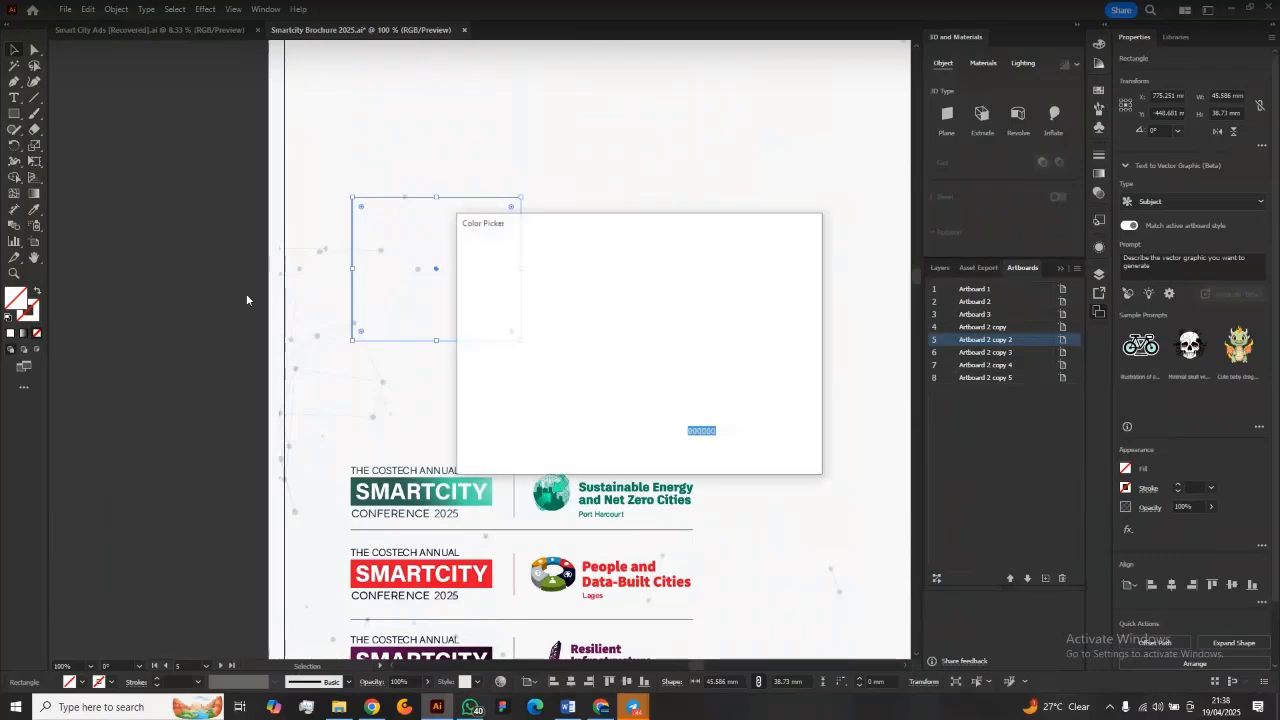
Step: Fill the rectangle with bright red and move it right and slightly down, above the conference logos
{"action": "left_click", "coordinate": [619, 280]}
{"action": "left_click", "coordinate": [783, 272]}
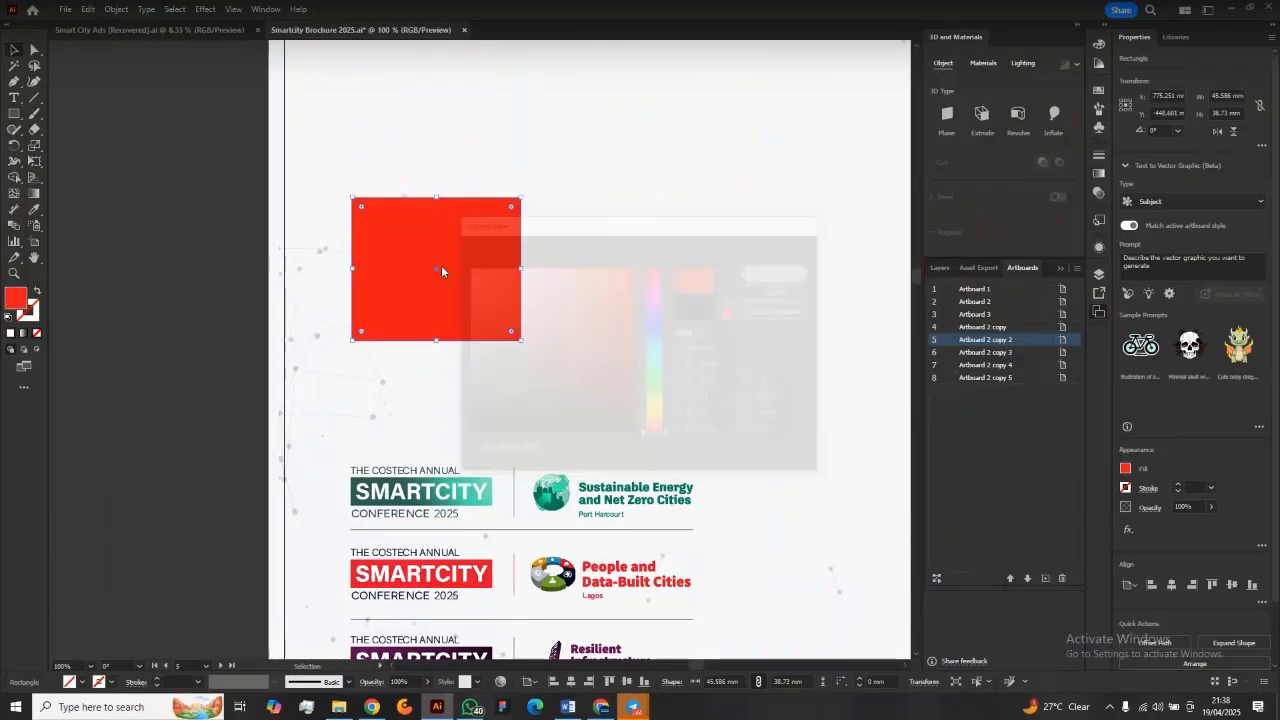
{"action": "left_click_drag", "start_coordinate": [439, 296], "coordinate": [587, 297]}
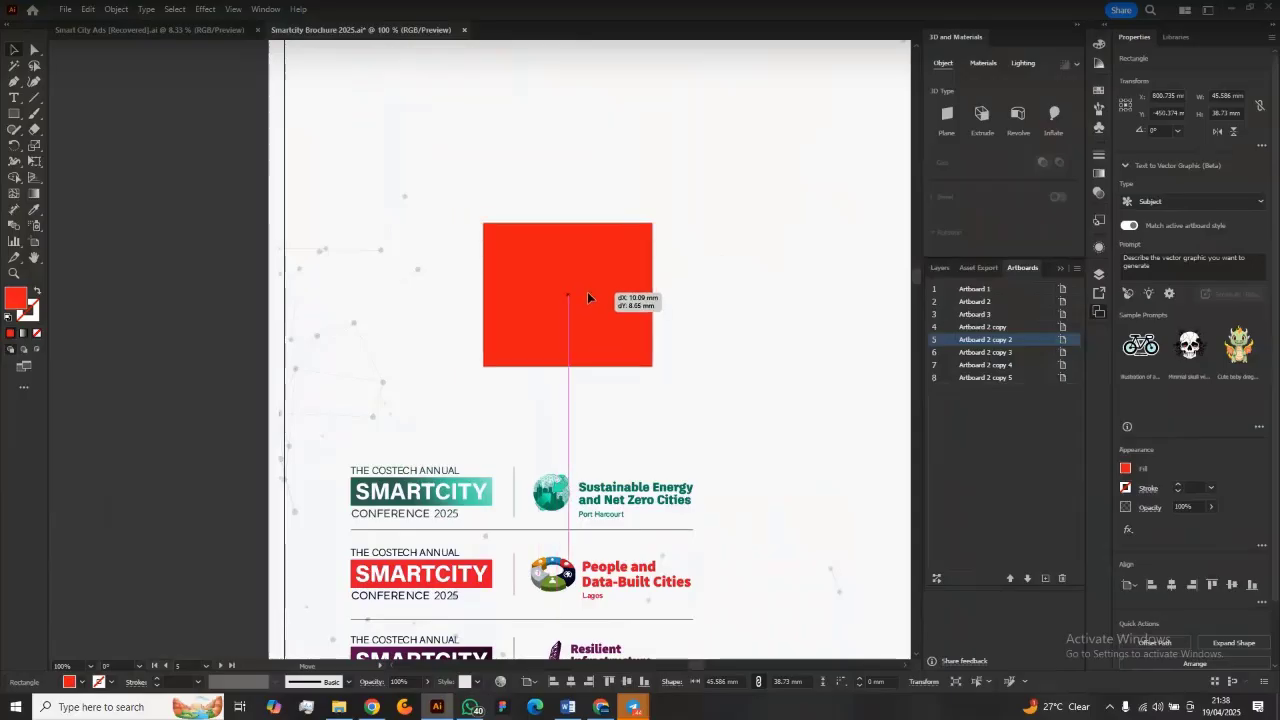
Step: Move the red rectangle up and left above the SMARTCITY logos, then delete it from the brochure
{"action": "left_click_drag", "start_coordinate": [588, 293], "coordinate": [588, 293]}
{"action": "left_click_drag", "start_coordinate": [542, 347], "coordinate": [425, 263]}
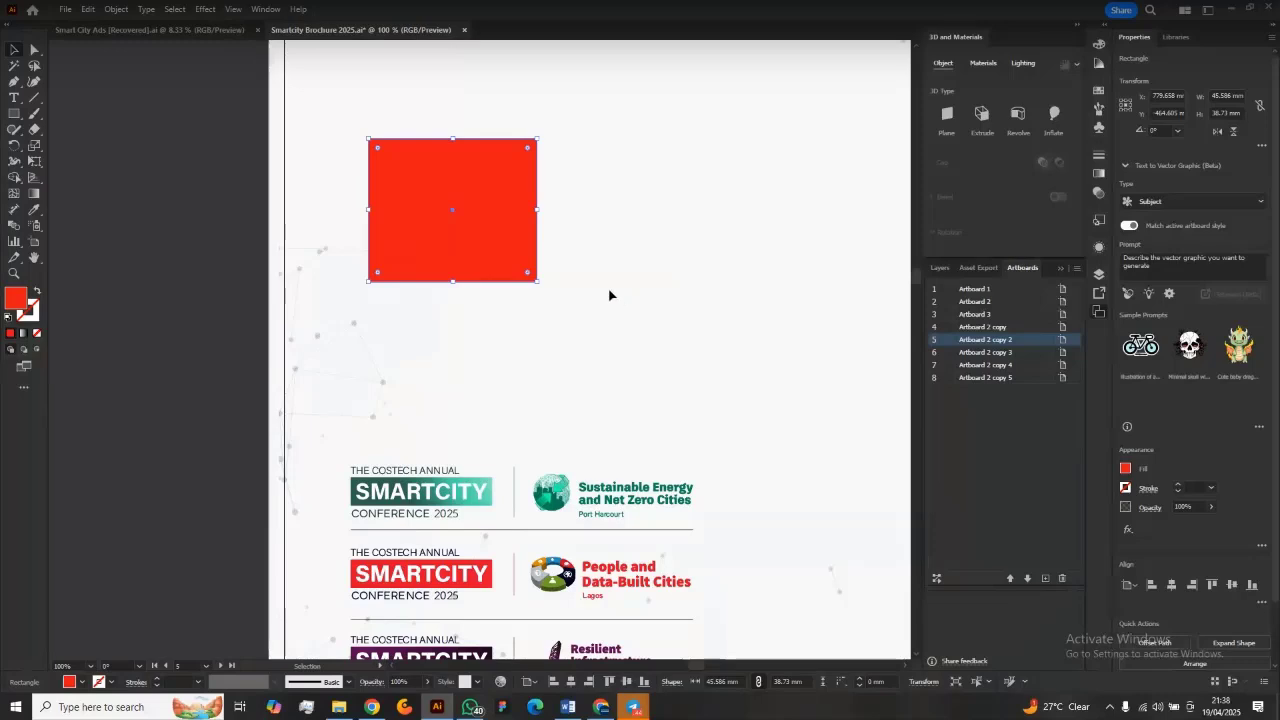
{"action": "key", "text": "Delete"}
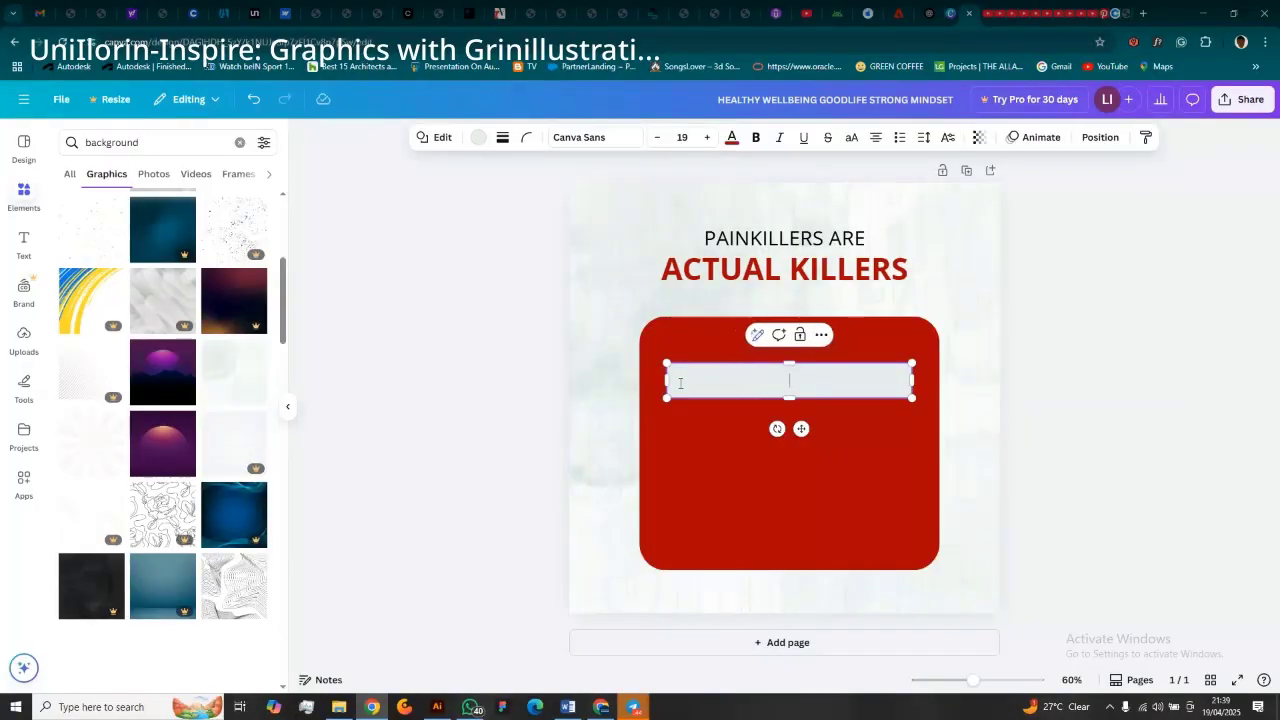
Step: Set the corner rounding of the light bar inside the red card to 47
{"action": "left_click", "coordinate": [526, 139]}
{"action": "left_click_drag", "start_coordinate": [462, 196], "coordinate": [506, 208]}
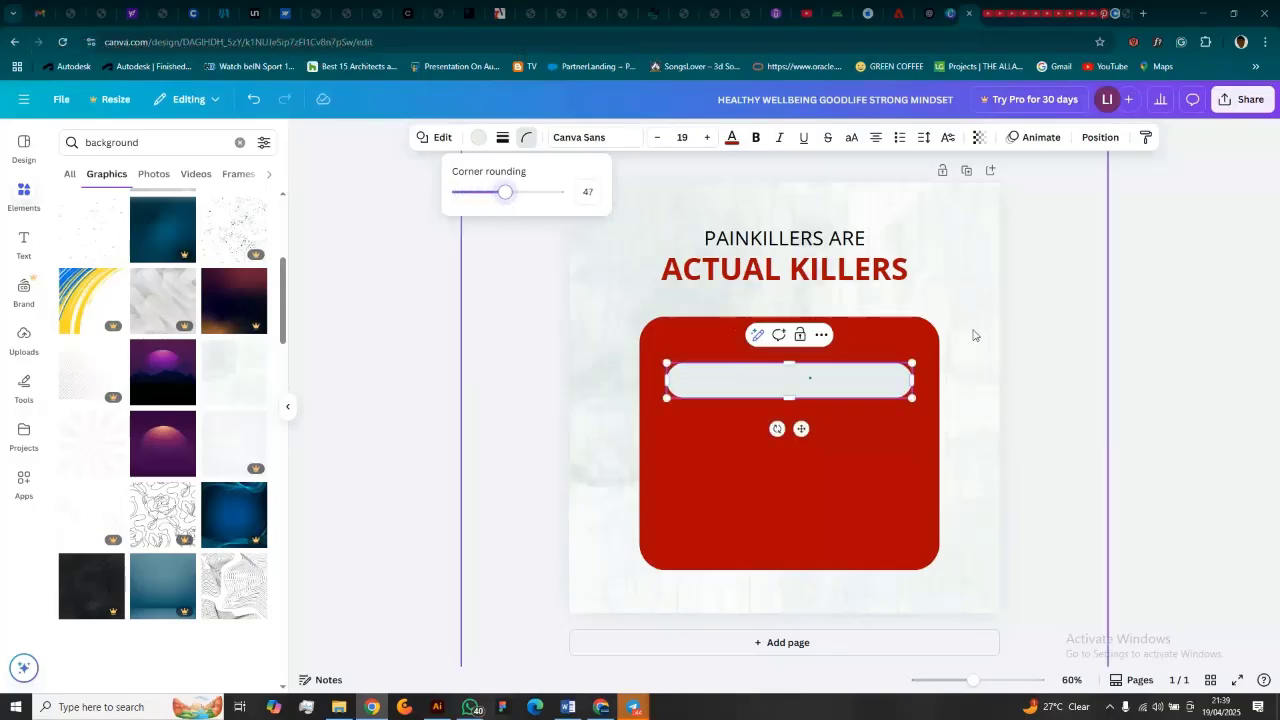
{"action": "left_click", "coordinate": [904, 413]}
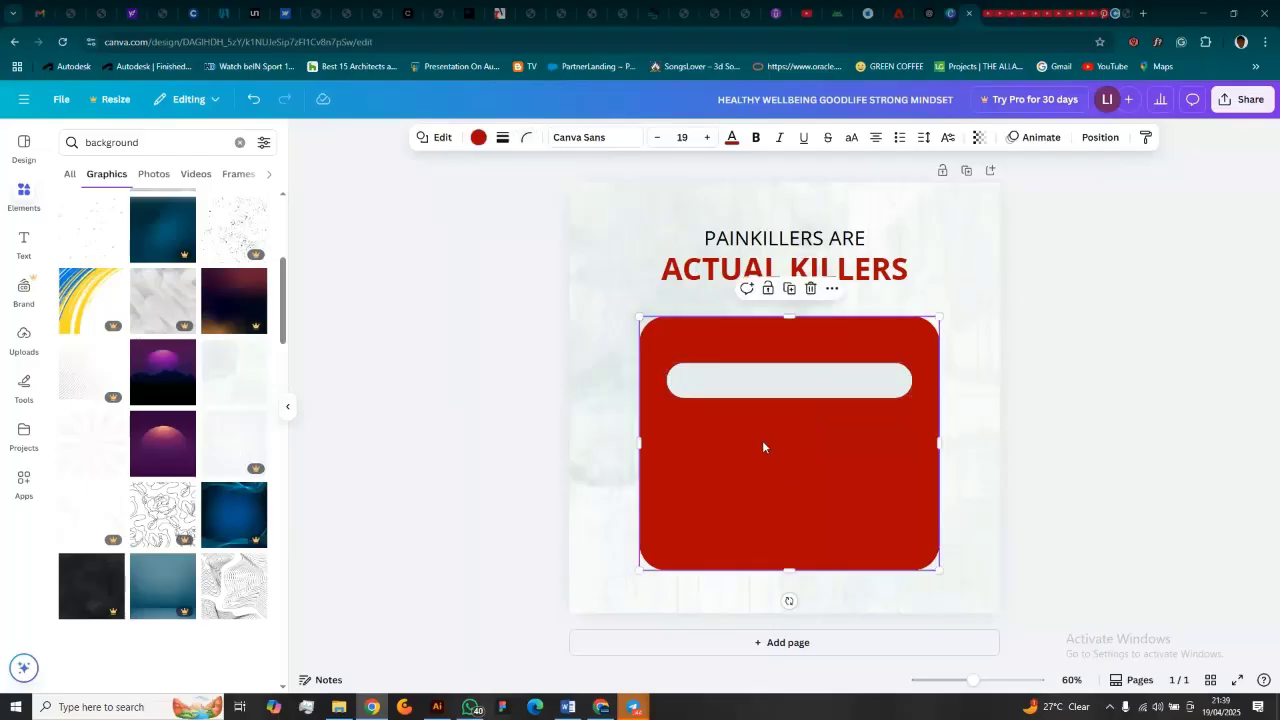
{"action": "left_click", "coordinate": [766, 391]}
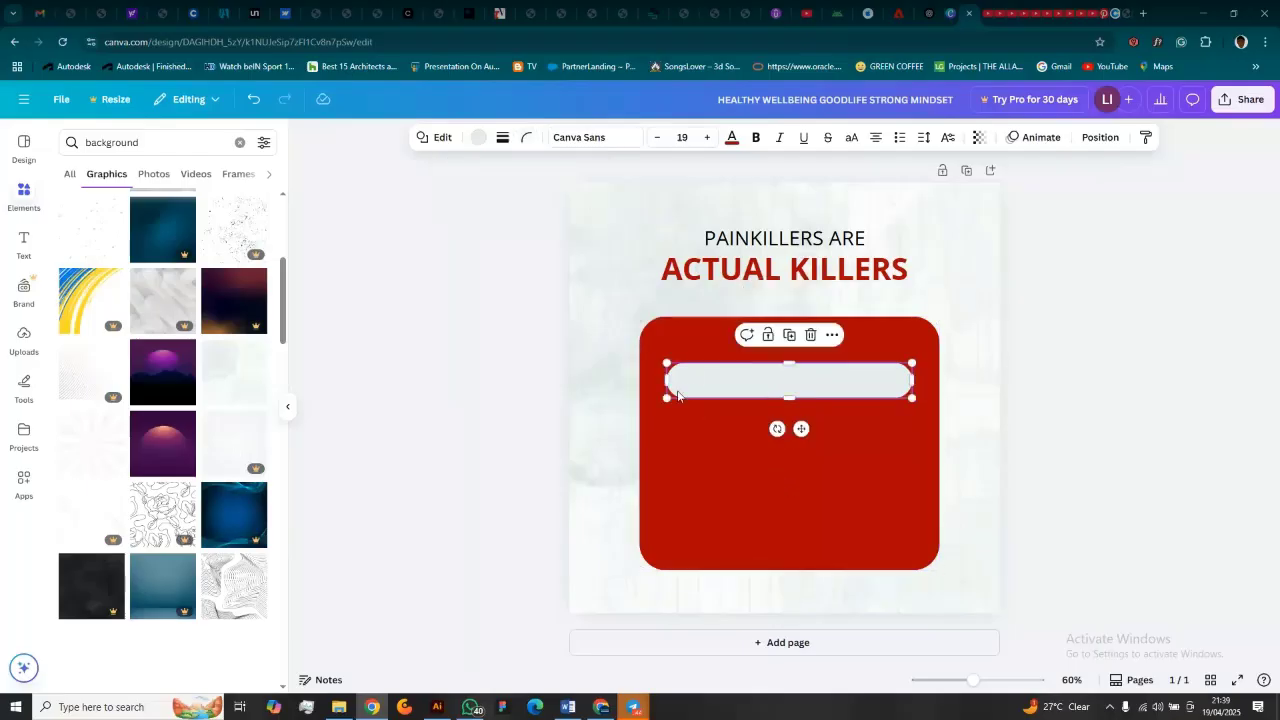
Step: Add a circle shape, shrink it to fit inside the light bar, and place it at the bar's left end
{"action": "left_click", "coordinate": [150, 142]}
{"action": "type", "text": "cir"}
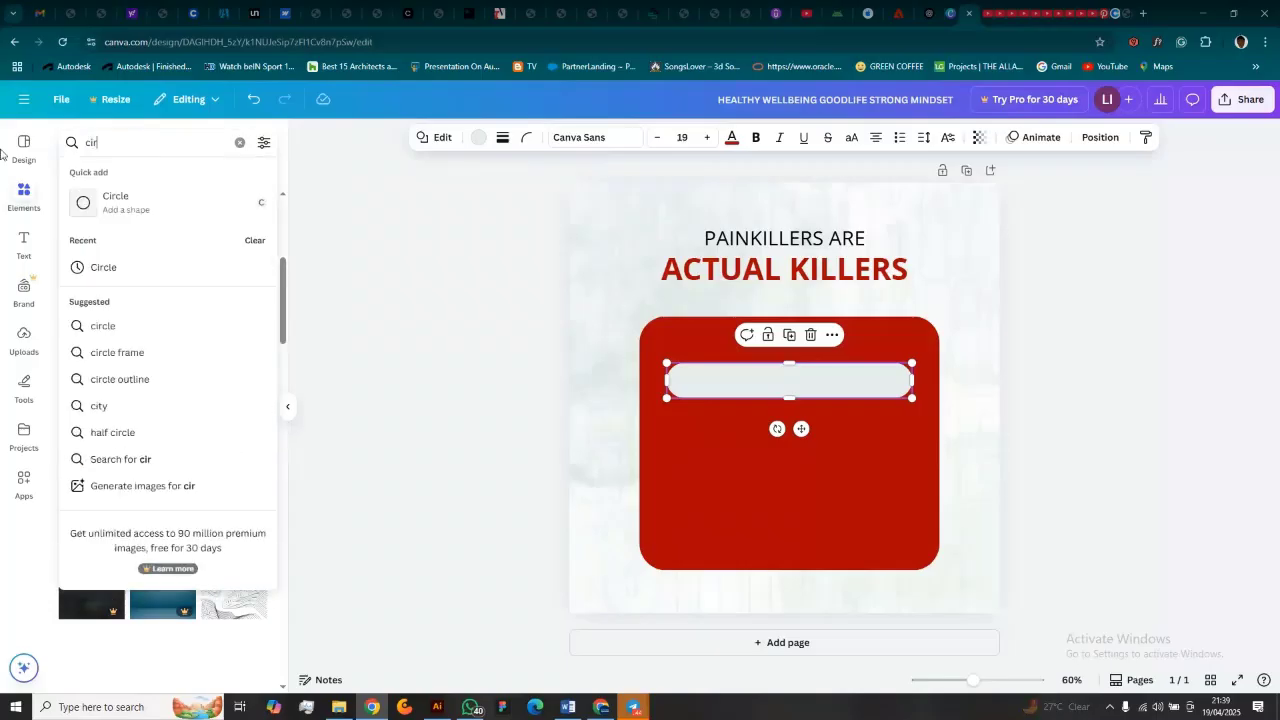
{"action": "left_click", "coordinate": [166, 206]}
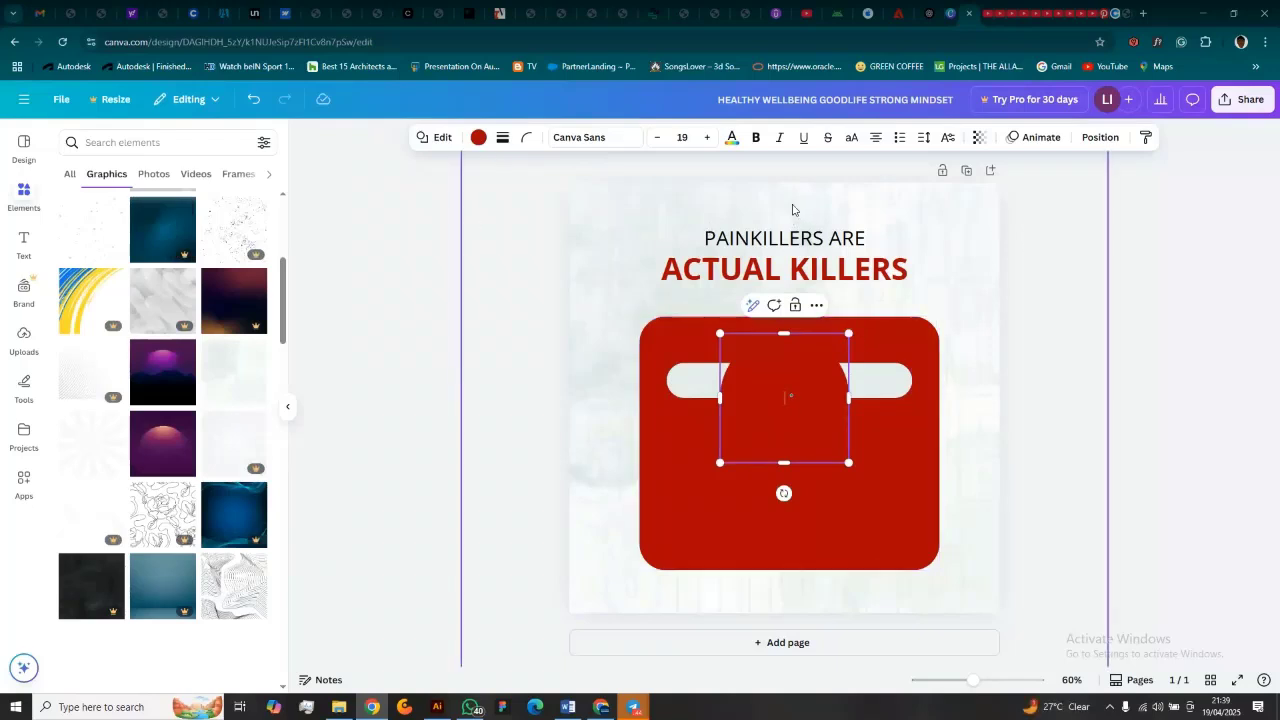
{"action": "left_click_drag", "start_coordinate": [848, 333], "coordinate": [685, 380]}
{"action": "left_click", "coordinate": [1026, 461]}
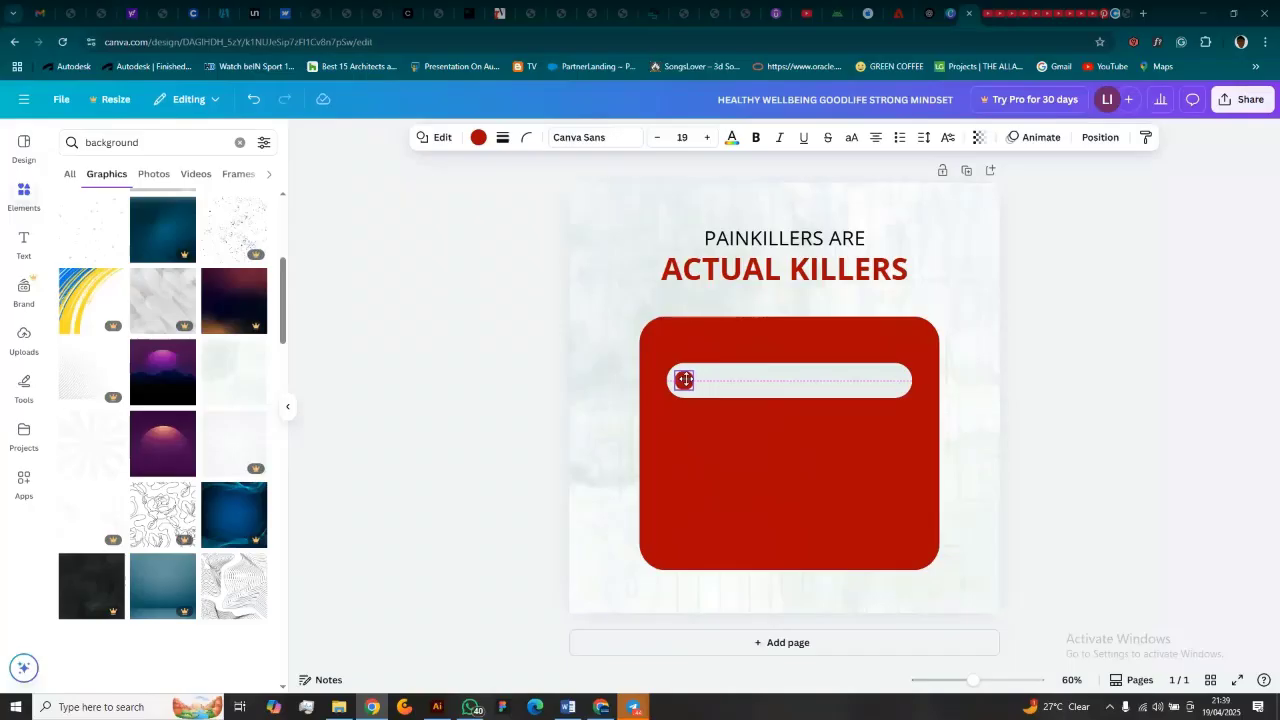
{"action": "left_click", "coordinate": [467, 425]}
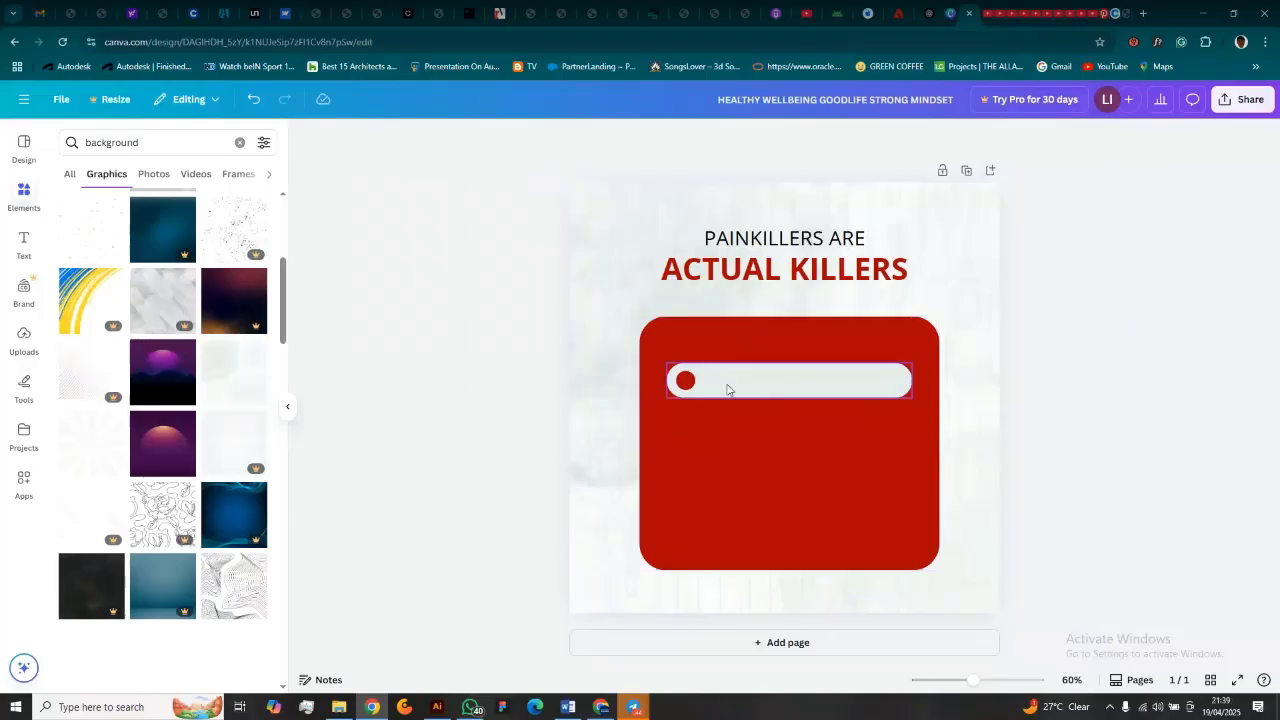
Step: Try a black fill on the large rounded card behind the light bar, and undo the color change
{"action": "left_click", "coordinate": [847, 469]}
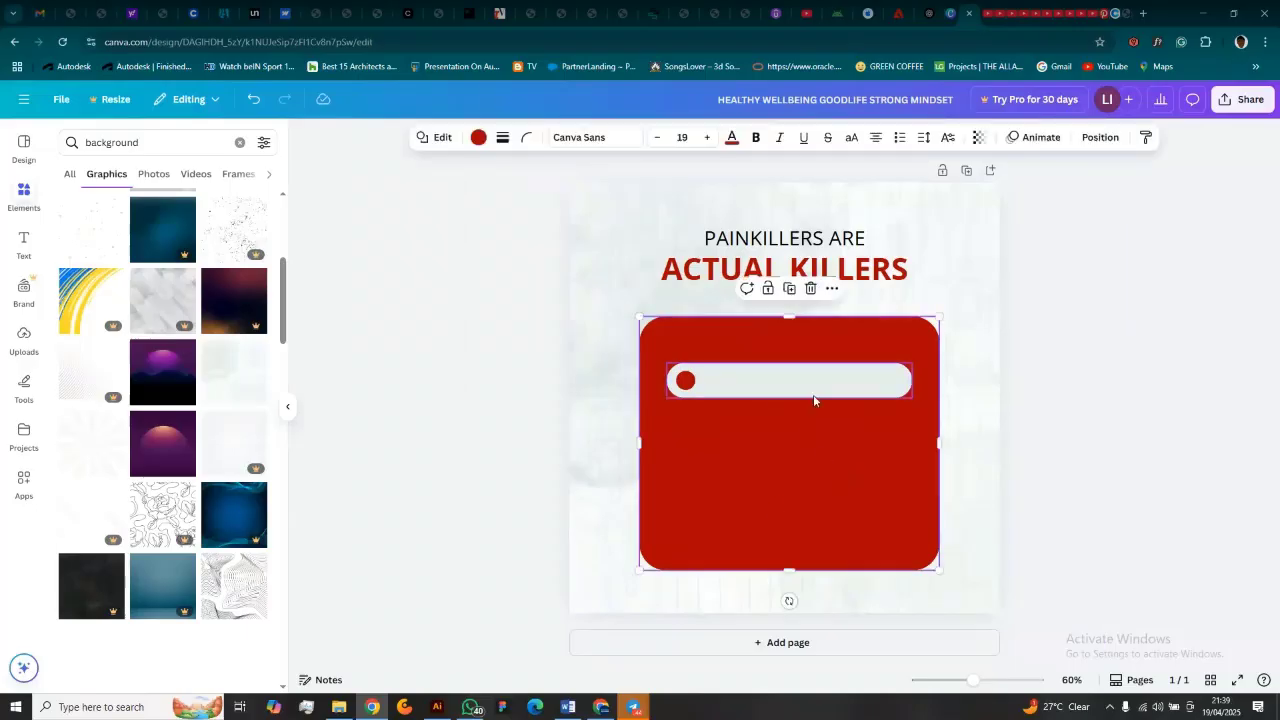
{"action": "left_click", "coordinate": [478, 138]}
{"action": "left_click", "coordinate": [145, 237]}
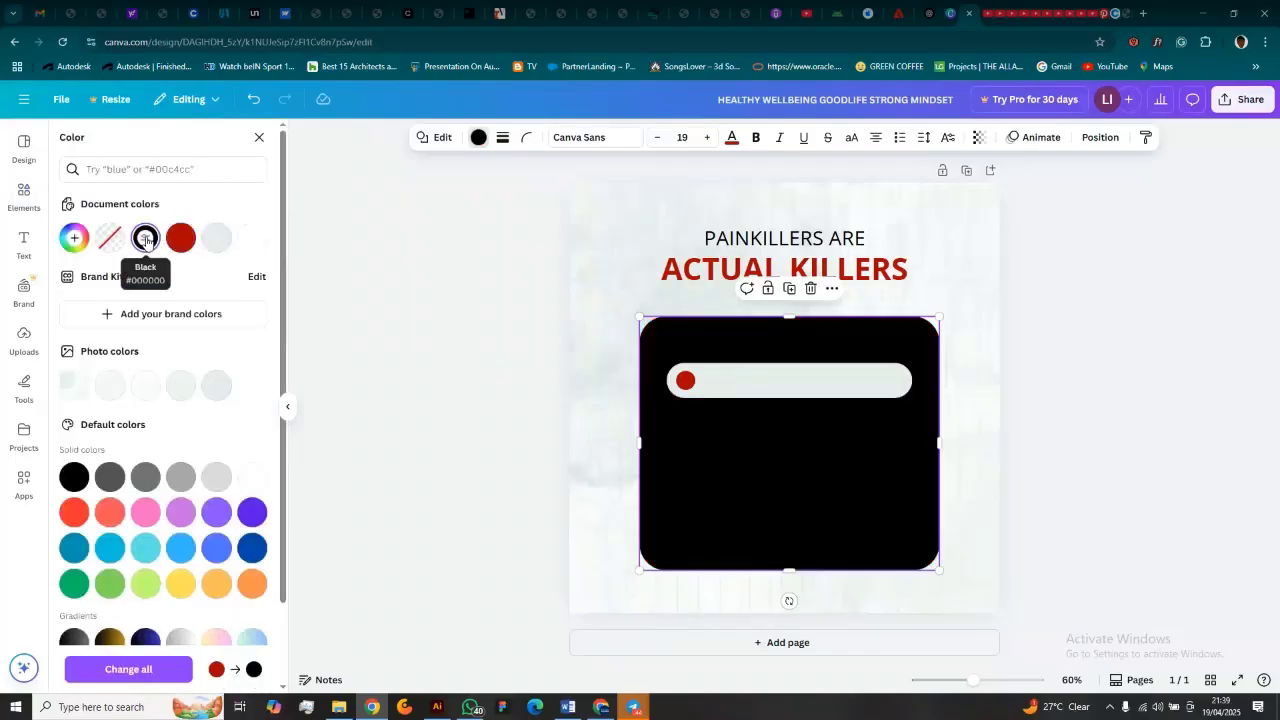
{"action": "left_click", "coordinate": [478, 432]}
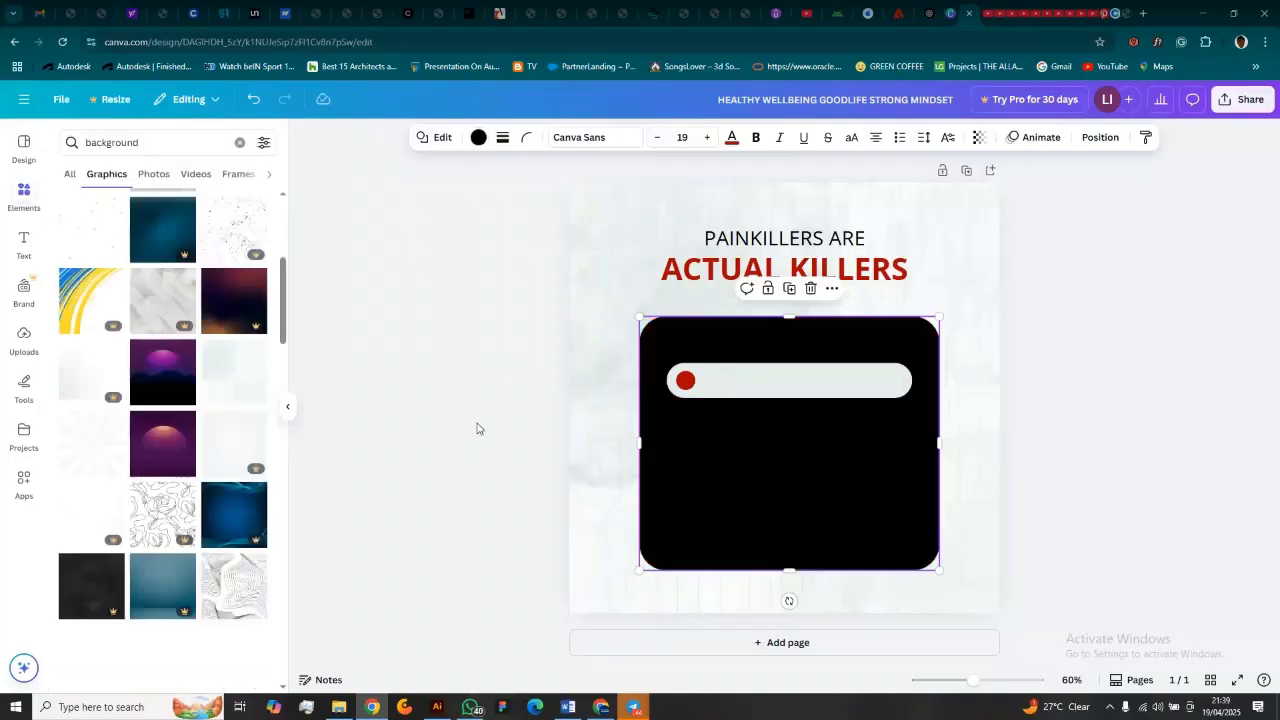
{"action": "left_click", "coordinate": [495, 397]}
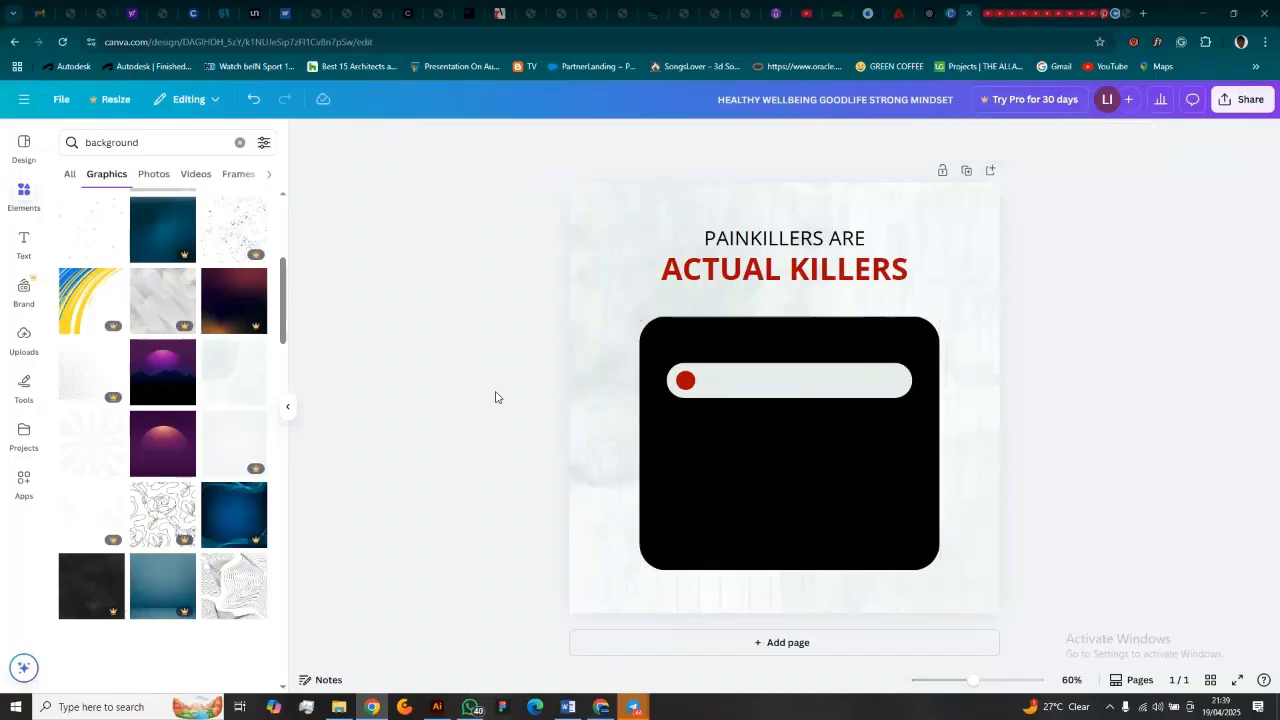
{"action": "left_click", "coordinate": [800, 403]}
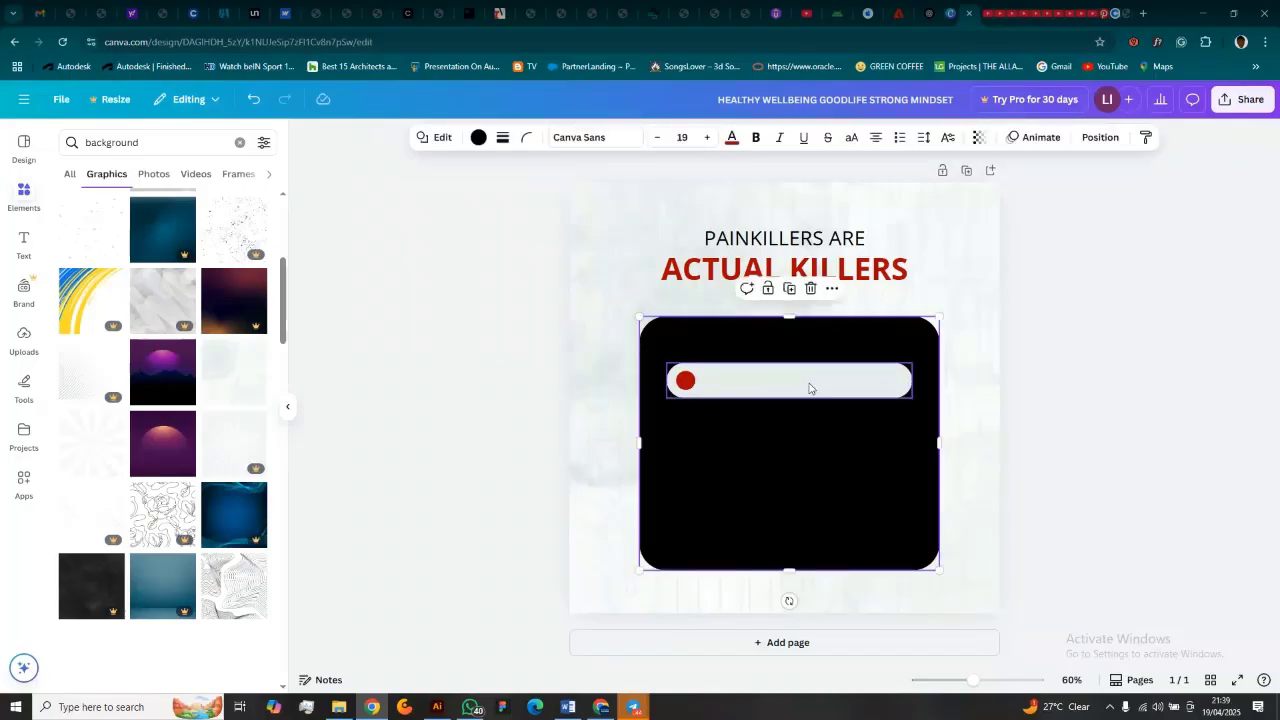
{"action": "left_click", "coordinate": [1034, 372]}
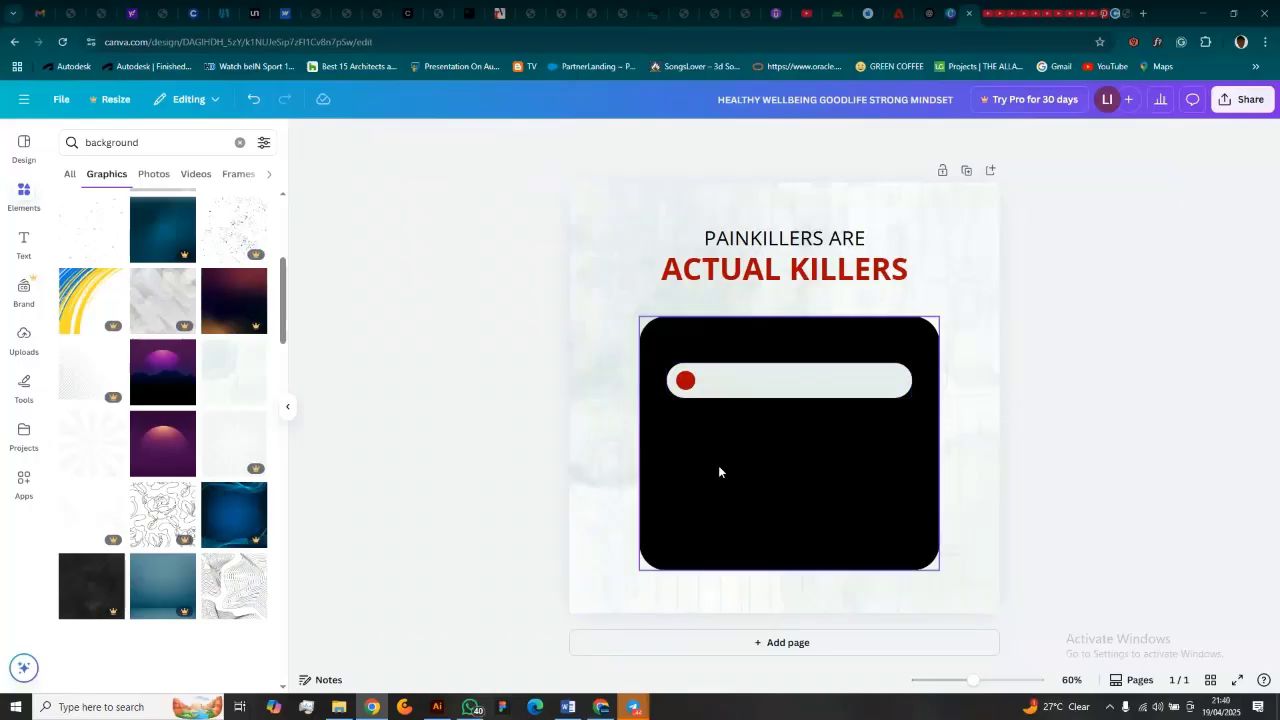
{"action": "left_click", "coordinate": [718, 424]}
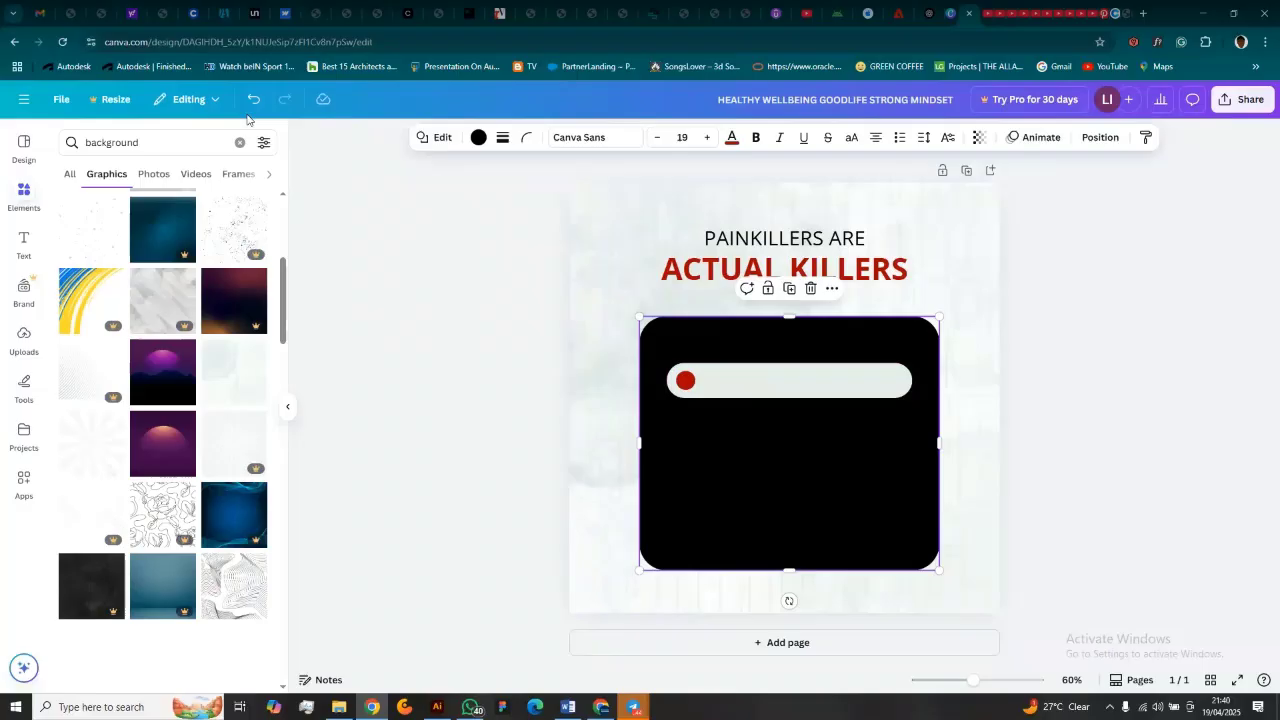
{"action": "key", "text": "ctrl+z"}
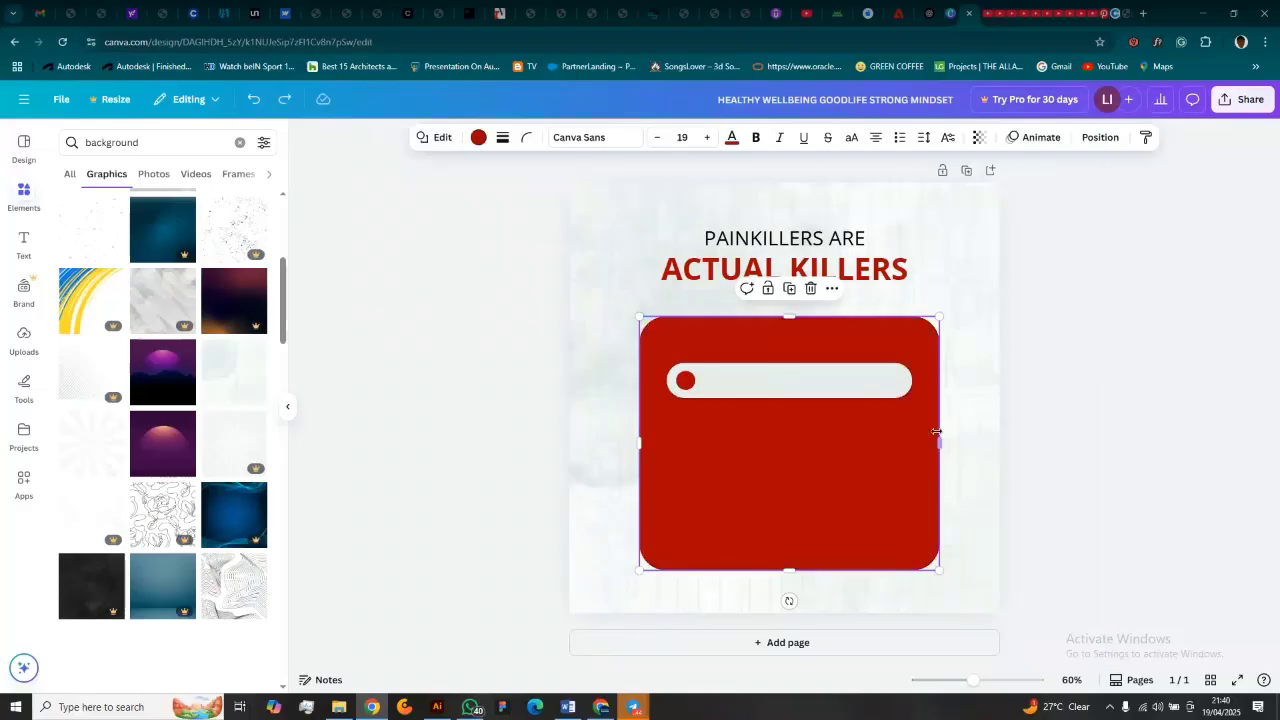
{"action": "left_click", "coordinate": [705, 373]}
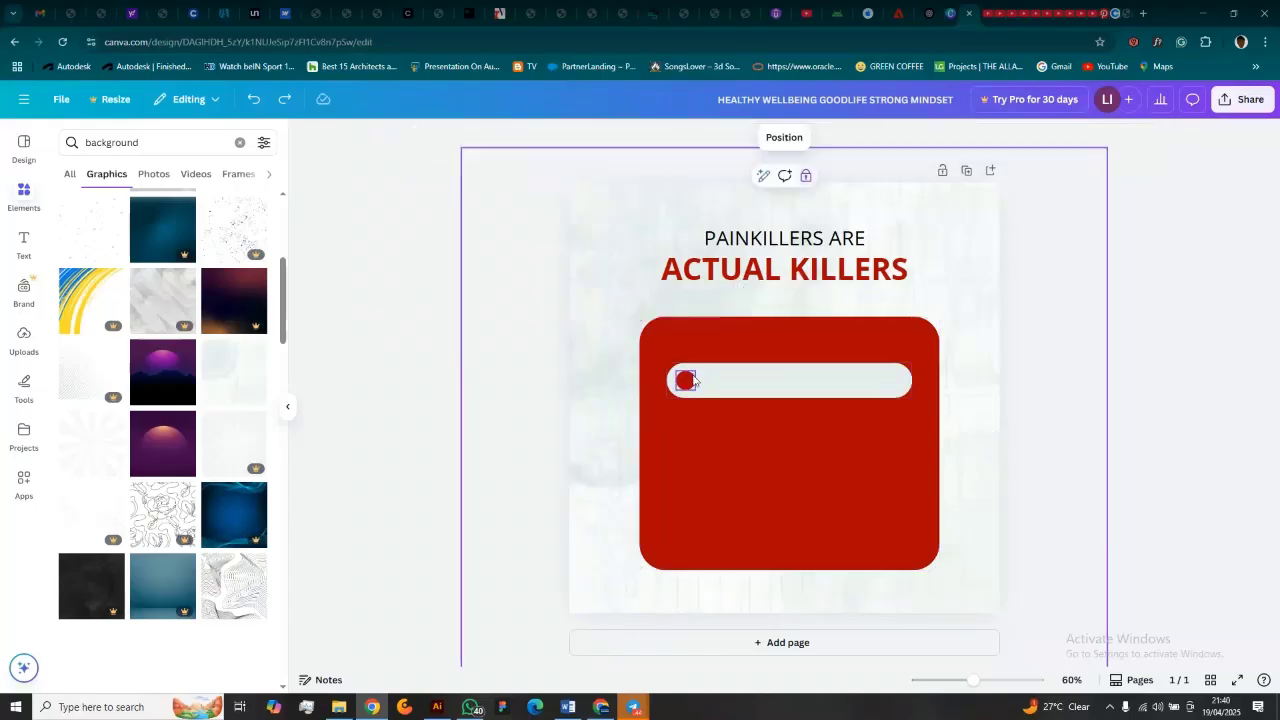
{"action": "left_click", "coordinate": [693, 381]}
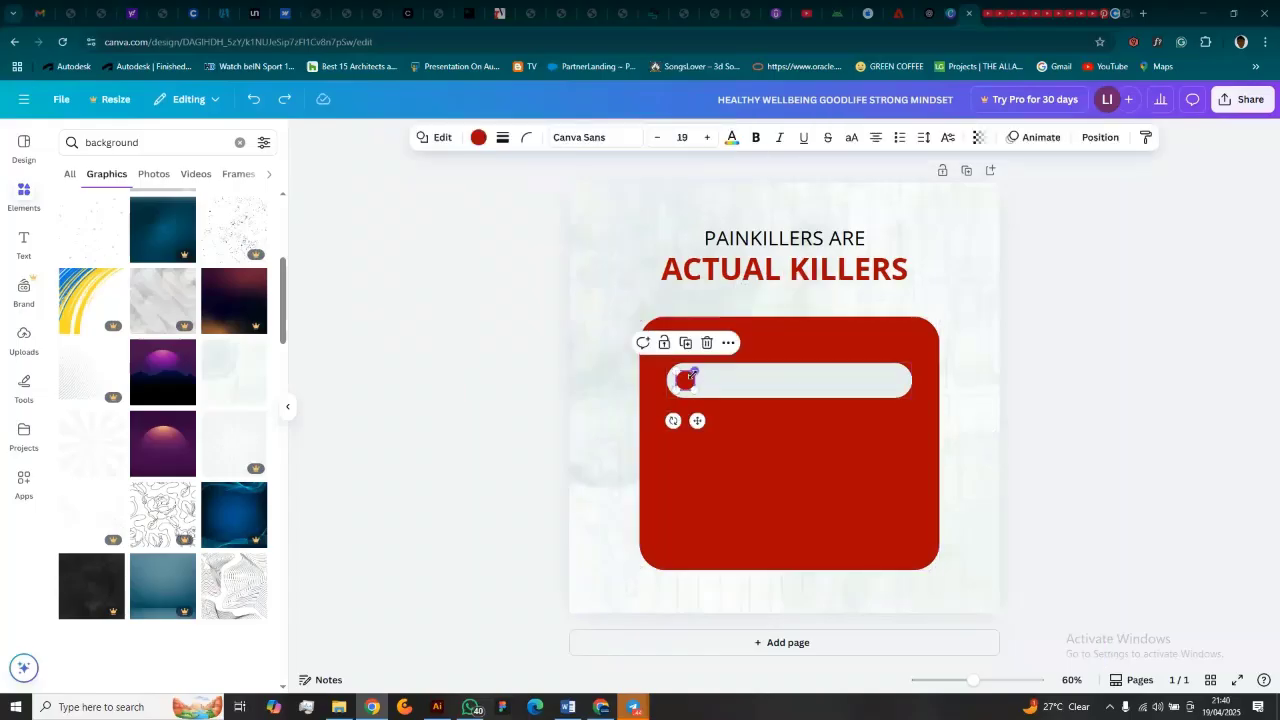
{"action": "left_click", "coordinate": [779, 393]}
{"action": "left_click", "coordinate": [686, 381]}
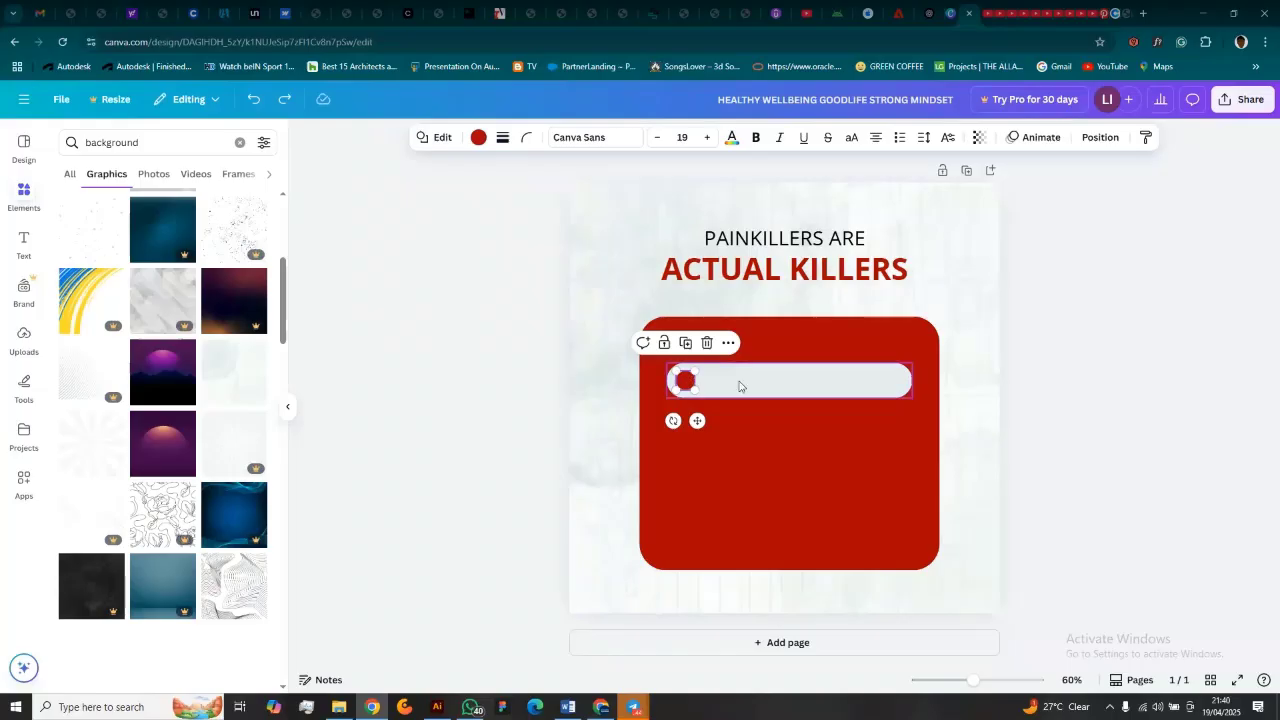
Step: Add a subheading at font size 16.4 inside the light bar, beside the circle, with its text box extended to the bar's right end
{"action": "left_click", "coordinate": [24, 243]}
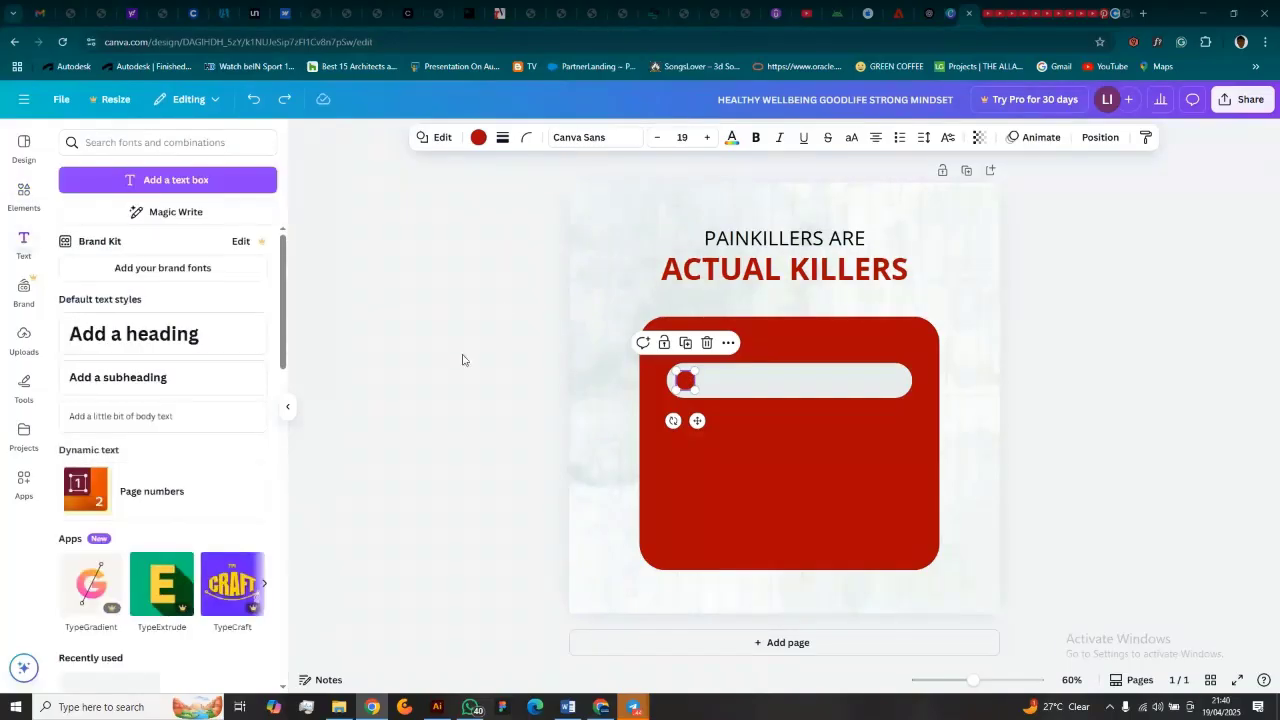
{"action": "left_click", "coordinate": [128, 378]}
{"action": "left_click_drag", "start_coordinate": [889, 415], "coordinate": [760, 394]}
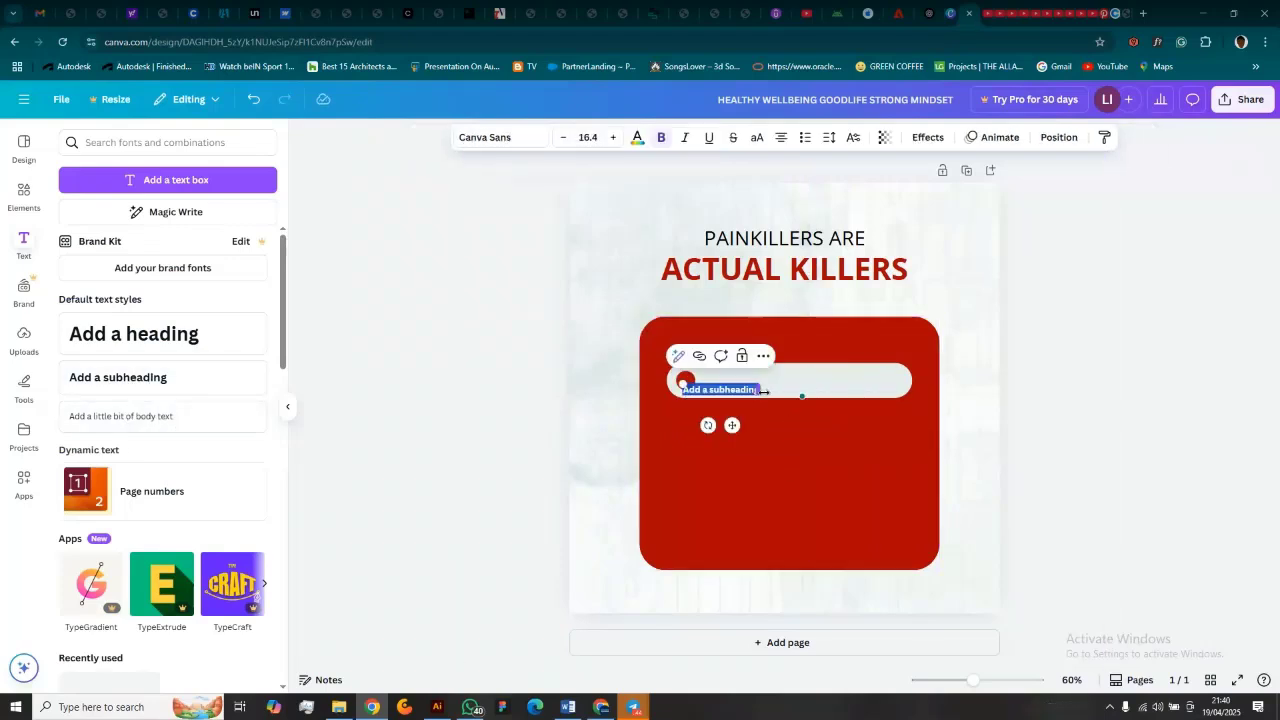
{"action": "left_click", "coordinate": [816, 467]}
{"action": "left_click", "coordinate": [735, 400]}
{"action": "left_click_drag", "start_coordinate": [735, 400], "coordinate": [901, 381]}
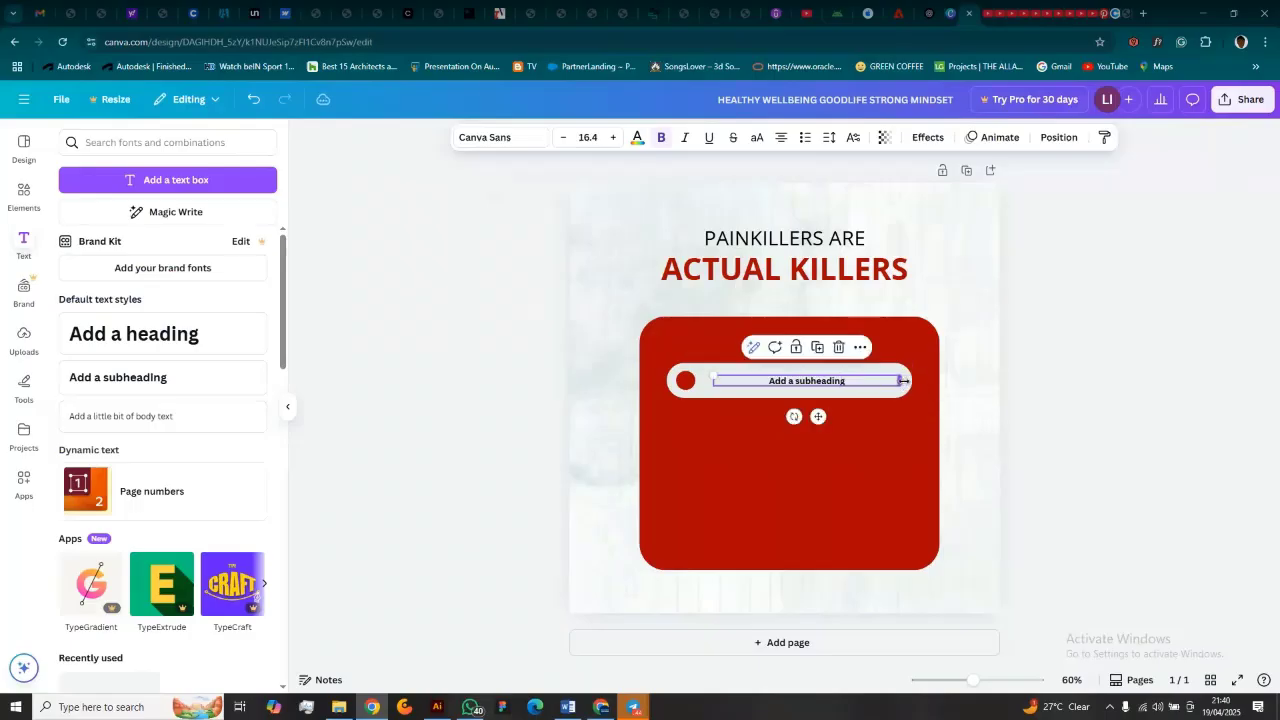
Step: Left-align the subheading text inside the light bar
{"action": "left_click", "coordinate": [781, 137]}
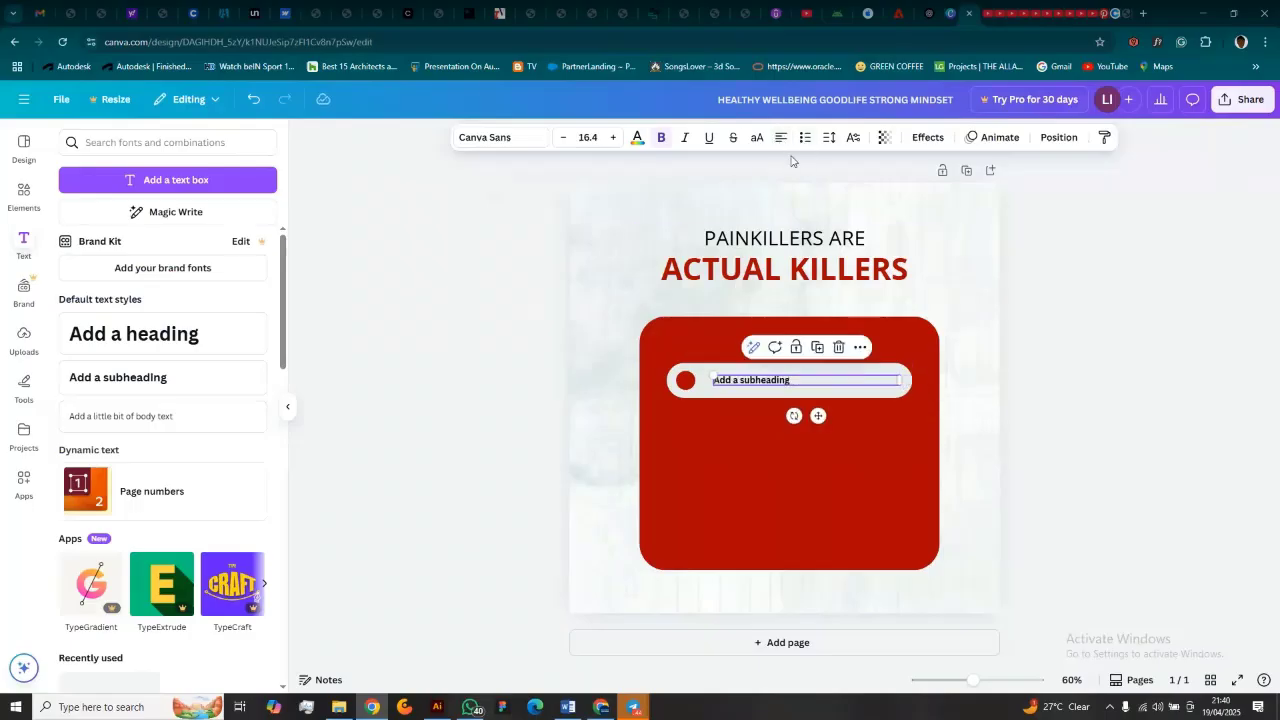
{"action": "left_click", "coordinate": [706, 410]}
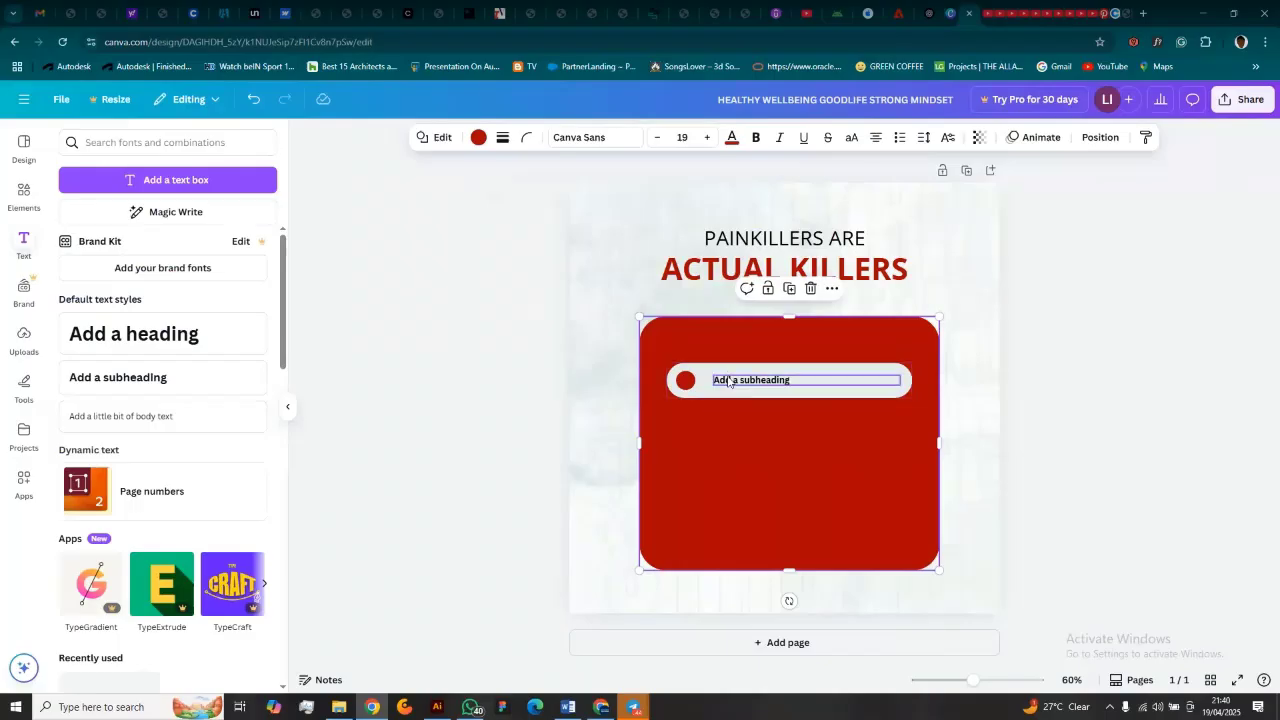
{"action": "left_click", "coordinate": [728, 383]}
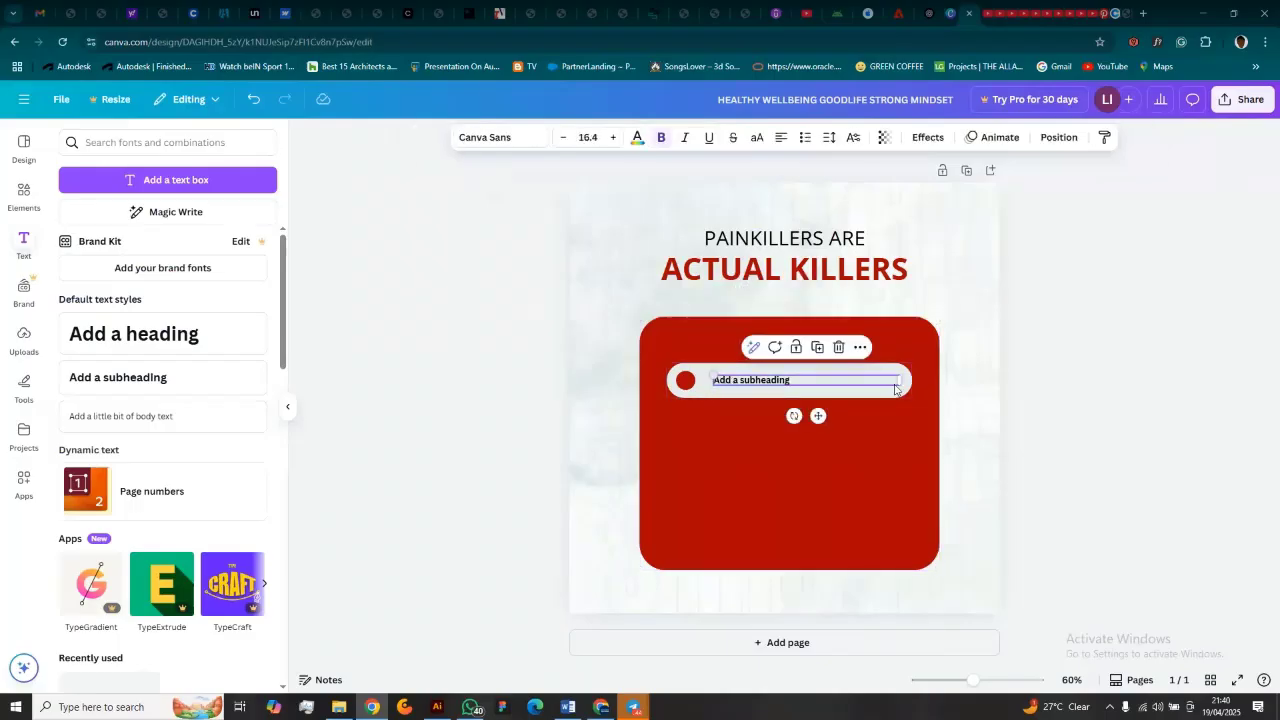
{"action": "left_click_drag", "start_coordinate": [902, 381], "coordinate": [903, 383]}
Step: Duplicate the subheading below the light bar, replace its text with 1, and narrow its text box to the numeral
{"action": "left_click", "coordinate": [819, 350]}
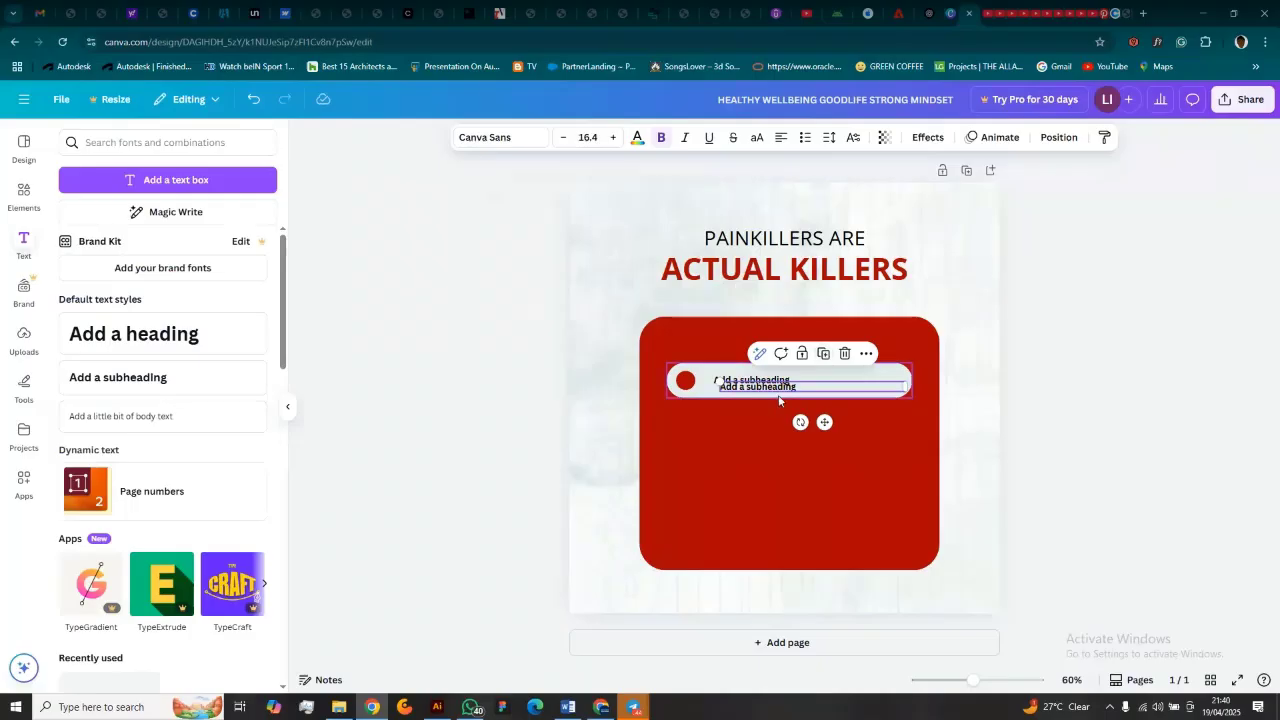
{"action": "left_click_drag", "start_coordinate": [779, 400], "coordinate": [726, 438]}
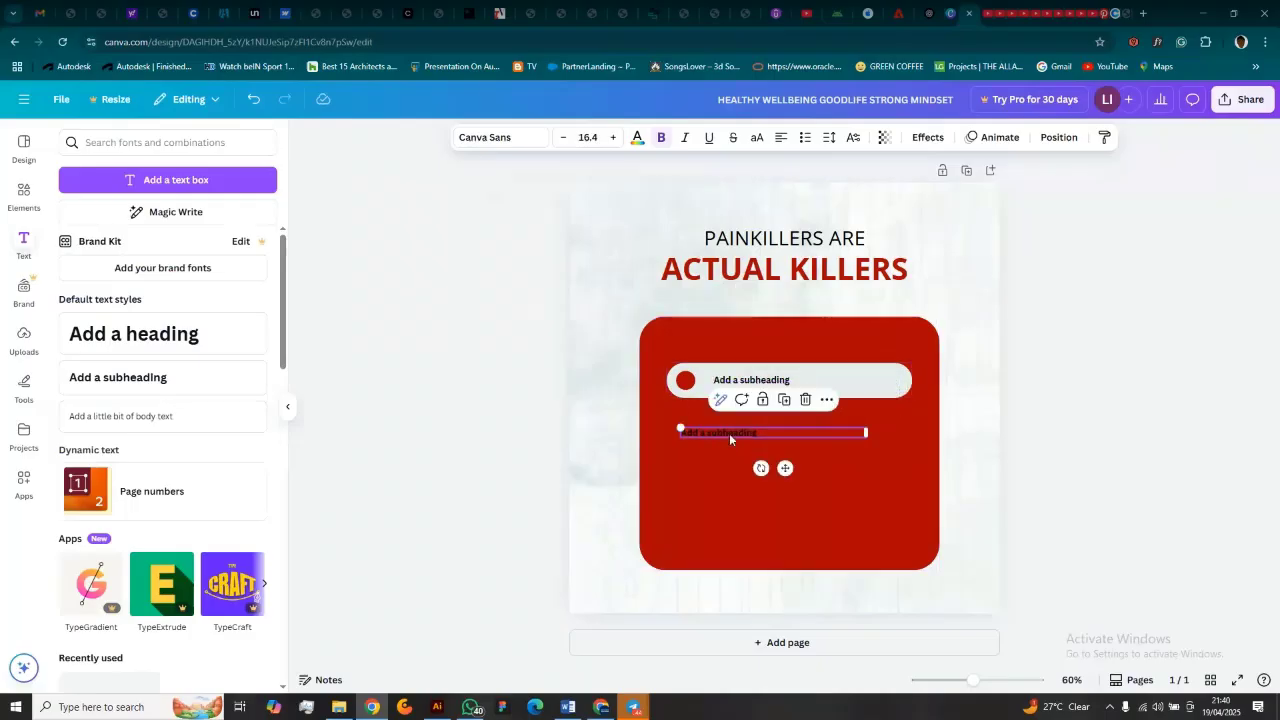
{"action": "double_click", "coordinate": [729, 433]}
{"action": "key", "text": "BackSpace"}
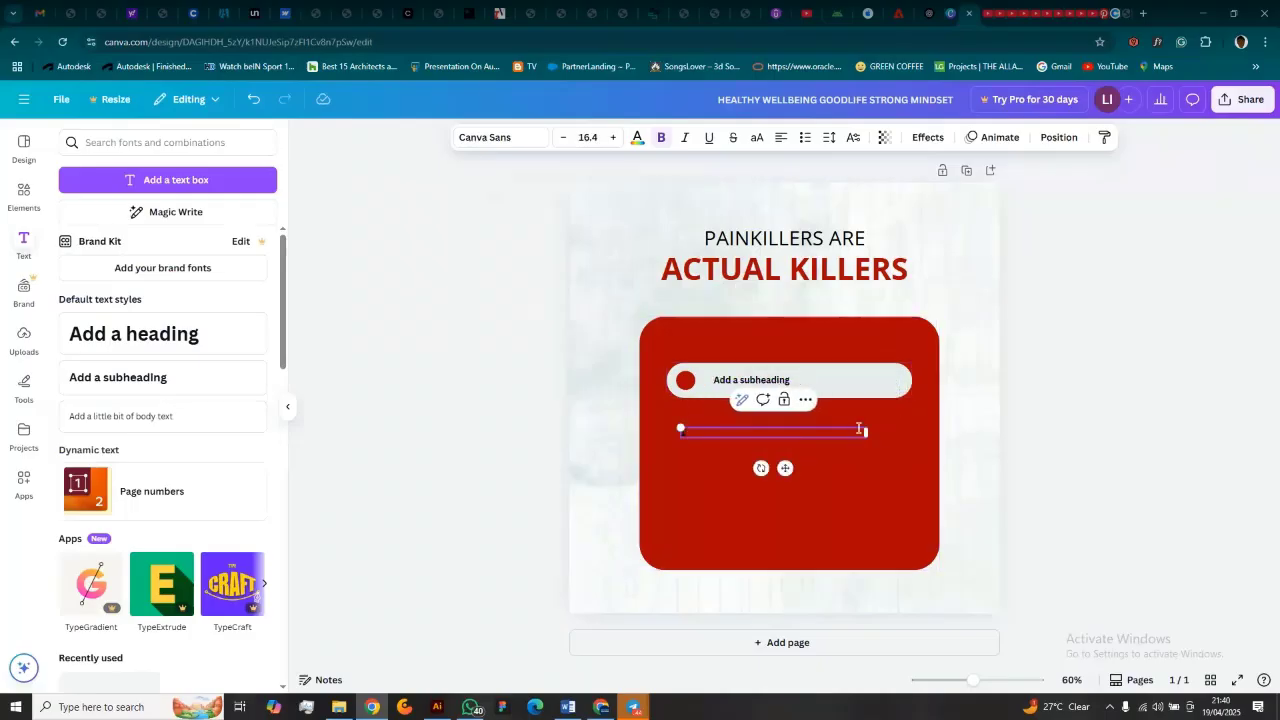
{"action": "left_click_drag", "start_coordinate": [866, 433], "coordinate": [684, 472]}
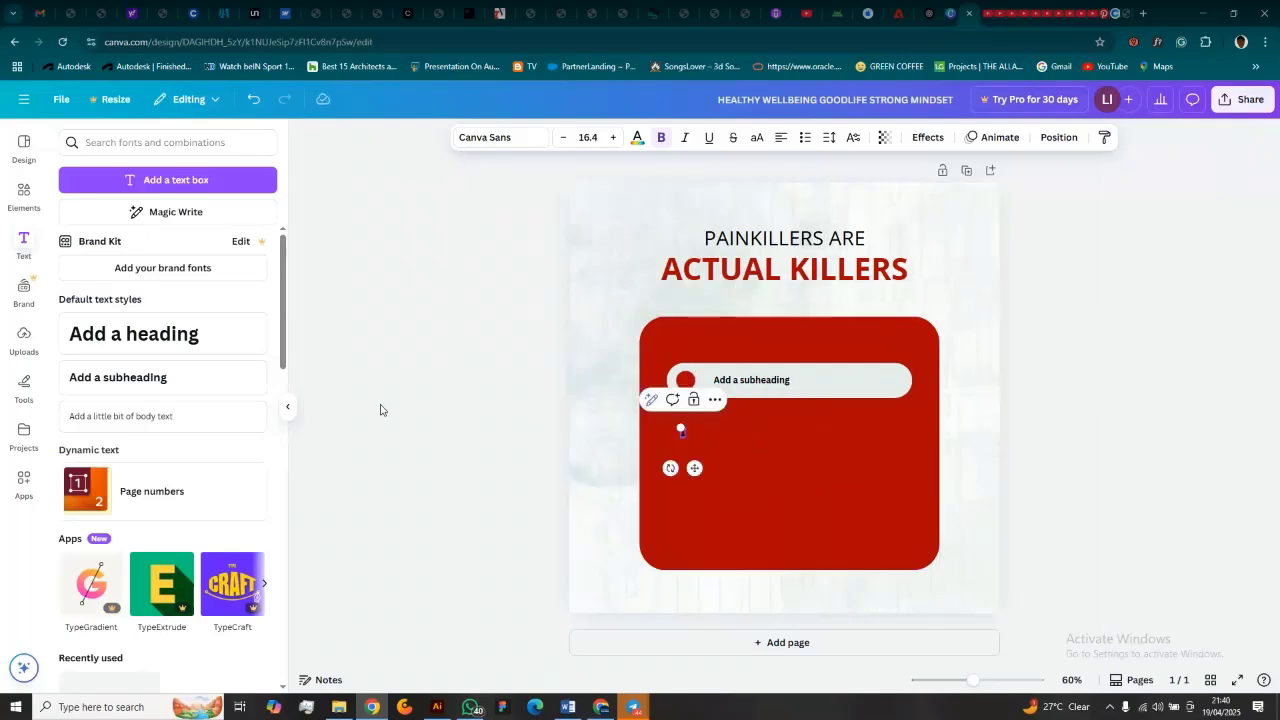
{"action": "left_click", "coordinate": [380, 409]}
{"action": "left_click", "coordinate": [682, 431]}
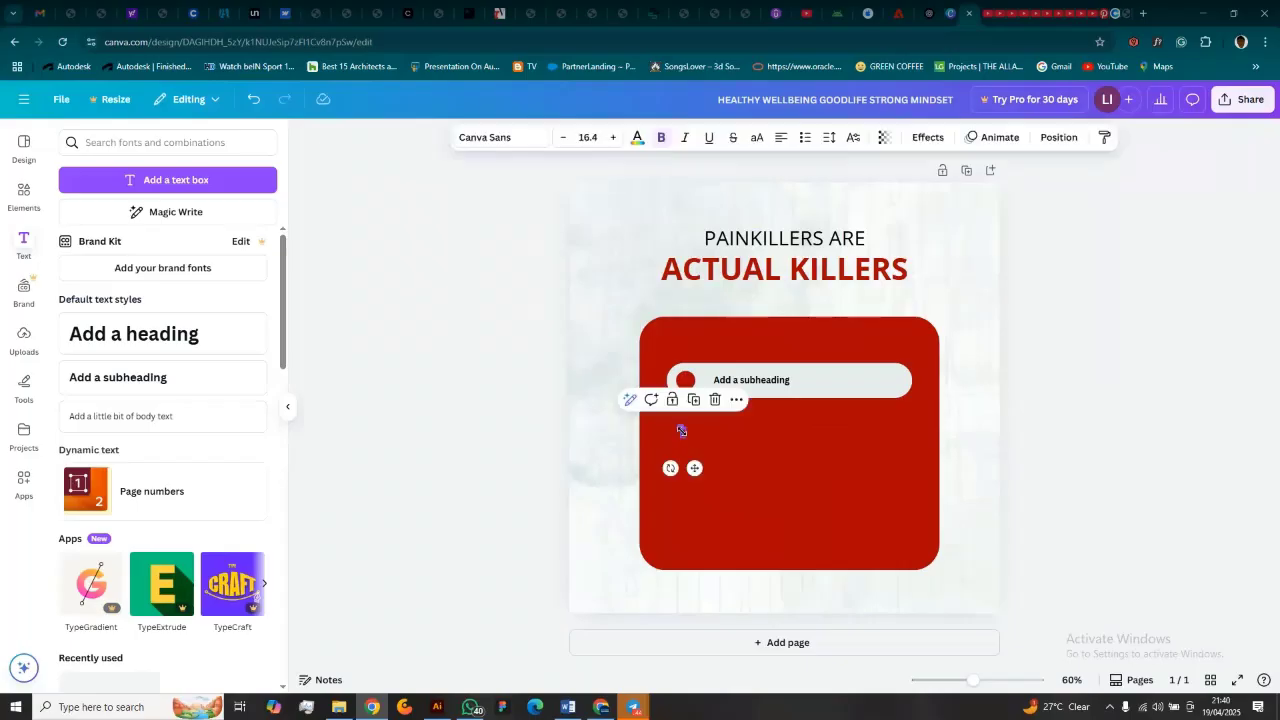
Step: Move the numeral 1 onto the red circle at the left end of the light bar
{"action": "scroll", "coordinate": [751, 451], "scroll_direction": "up", "scroll_amount": 5, "text": "ctrl"}
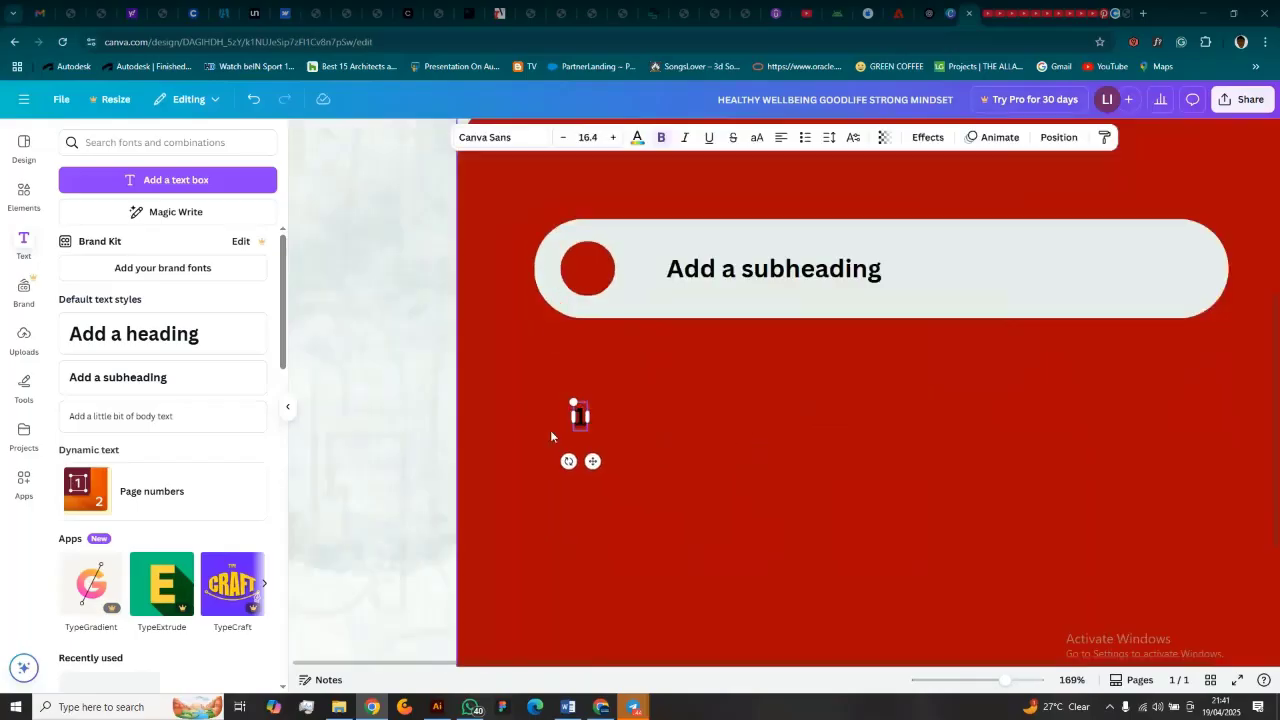
{"action": "scroll", "coordinate": [620, 428], "scroll_direction": "down", "scroll_amount": 2, "text": "ctrl"}
{"action": "scroll", "coordinate": [690, 430], "scroll_direction": "down", "scroll_amount": 4, "text": "ctrl"}
{"action": "scroll", "coordinate": [716, 469], "scroll_direction": "up", "scroll_amount": 2, "text": "ctrl"}
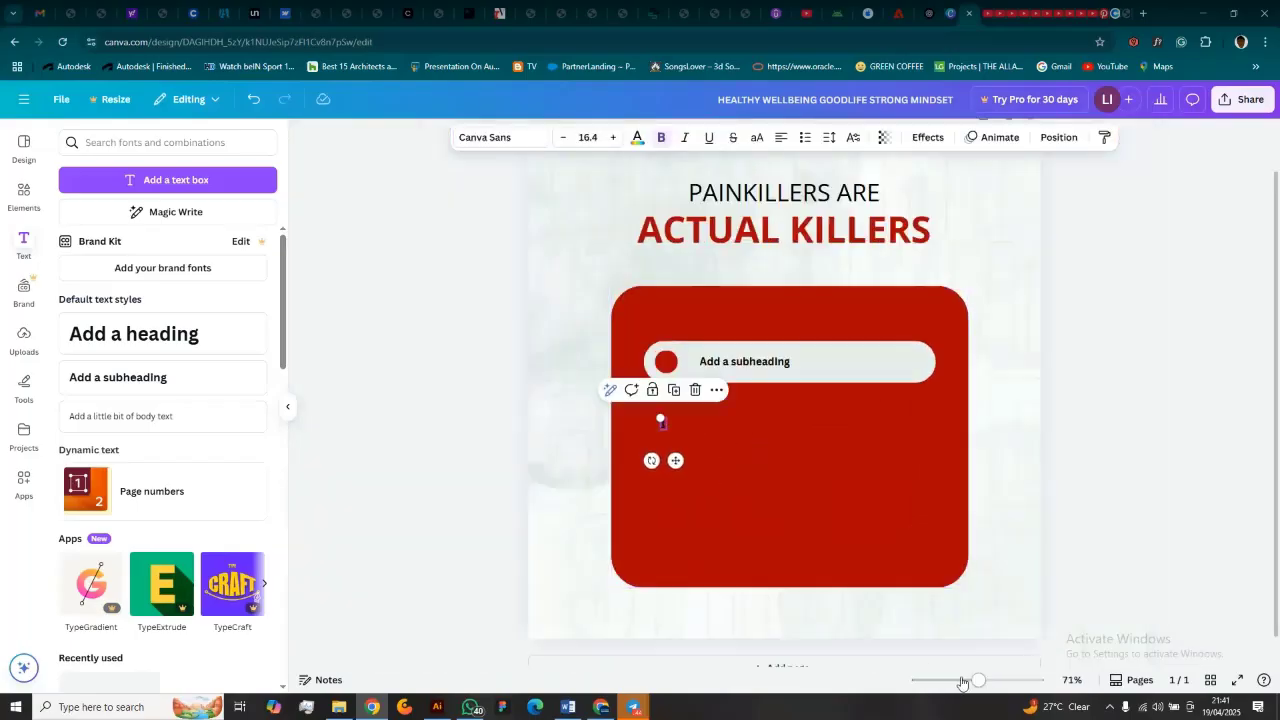
{"action": "mouse_move", "coordinate": [979, 680]}
{"action": "left_mouse_down"}
{"action": "mouse_move", "coordinate": [920, 680]}
{"action": "mouse_move", "coordinate": [1025, 680]}
{"action": "mouse_move", "coordinate": [985, 682]}
{"action": "mouse_move", "coordinate": [997, 680]}
{"action": "left_mouse_up"}
{"action": "left_click", "coordinate": [598, 447]}
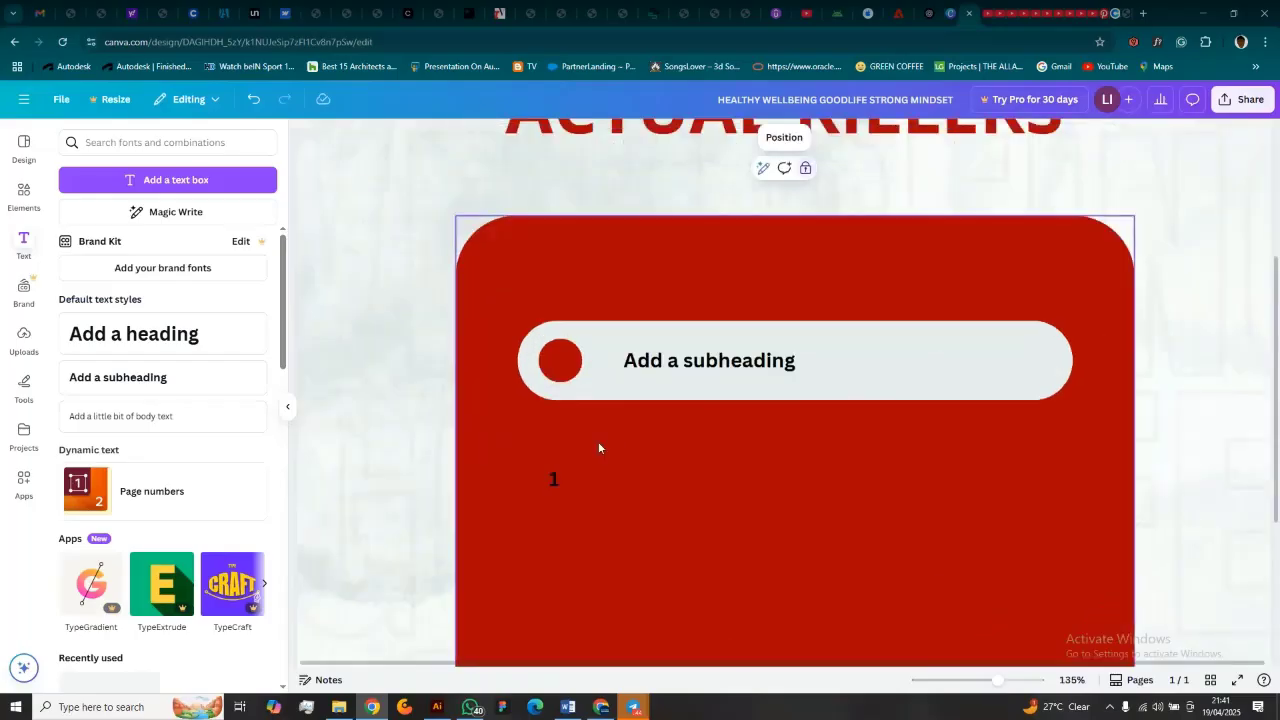
{"action": "left_click_drag", "start_coordinate": [551, 480], "coordinate": [558, 364]}
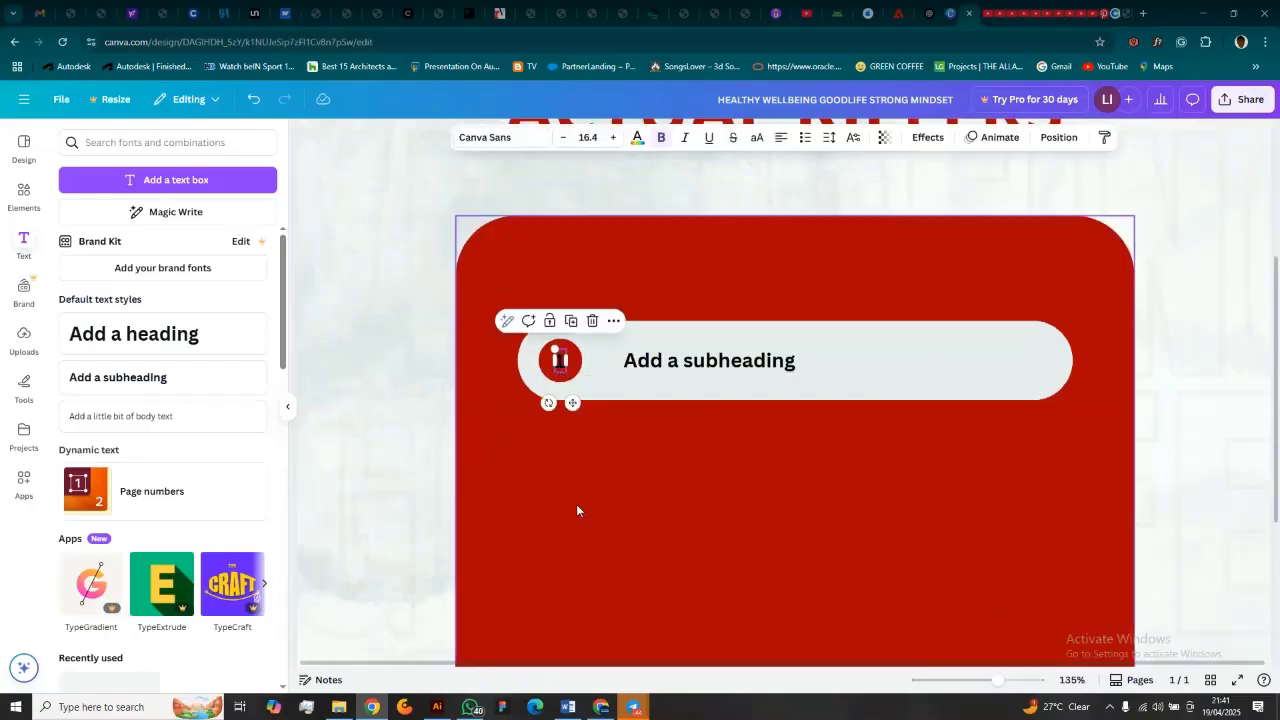
Step: Recolor the numeral 1 on the red circle white
{"action": "left_click", "coordinate": [555, 359]}
{"action": "left_click", "coordinate": [558, 368]}
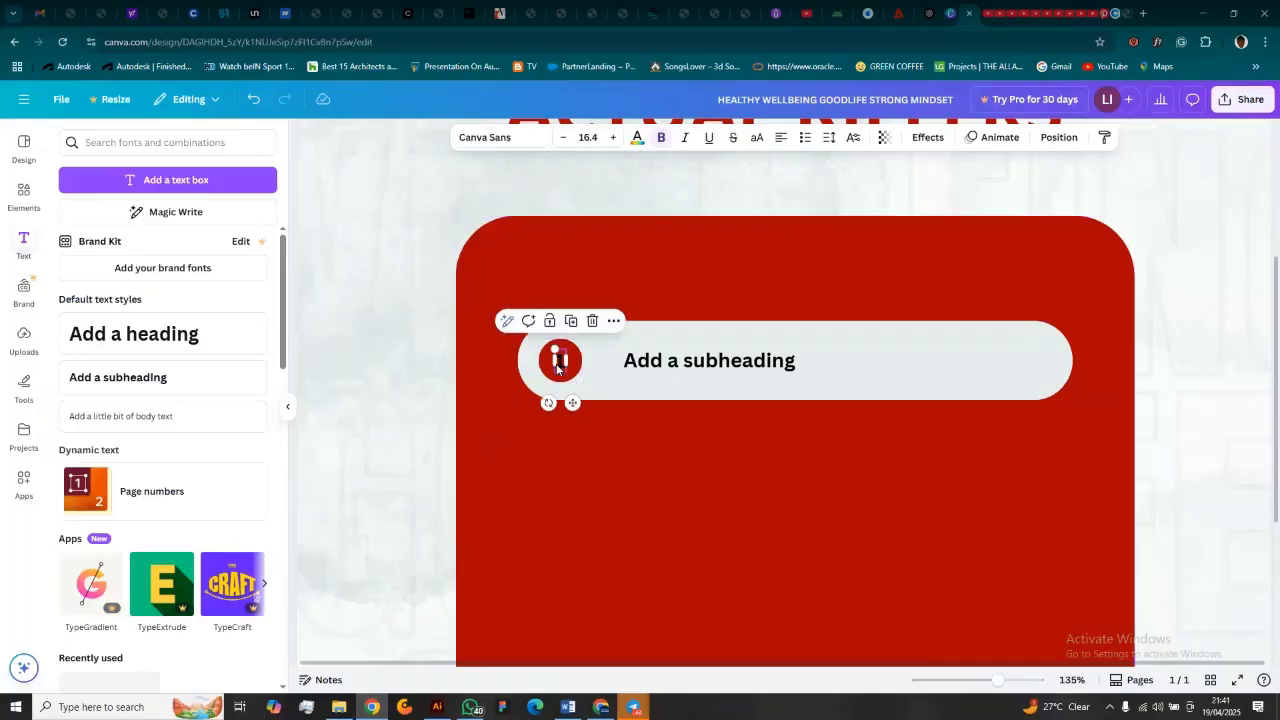
{"action": "left_click", "coordinate": [638, 140]}
{"action": "left_click", "coordinate": [224, 238]}
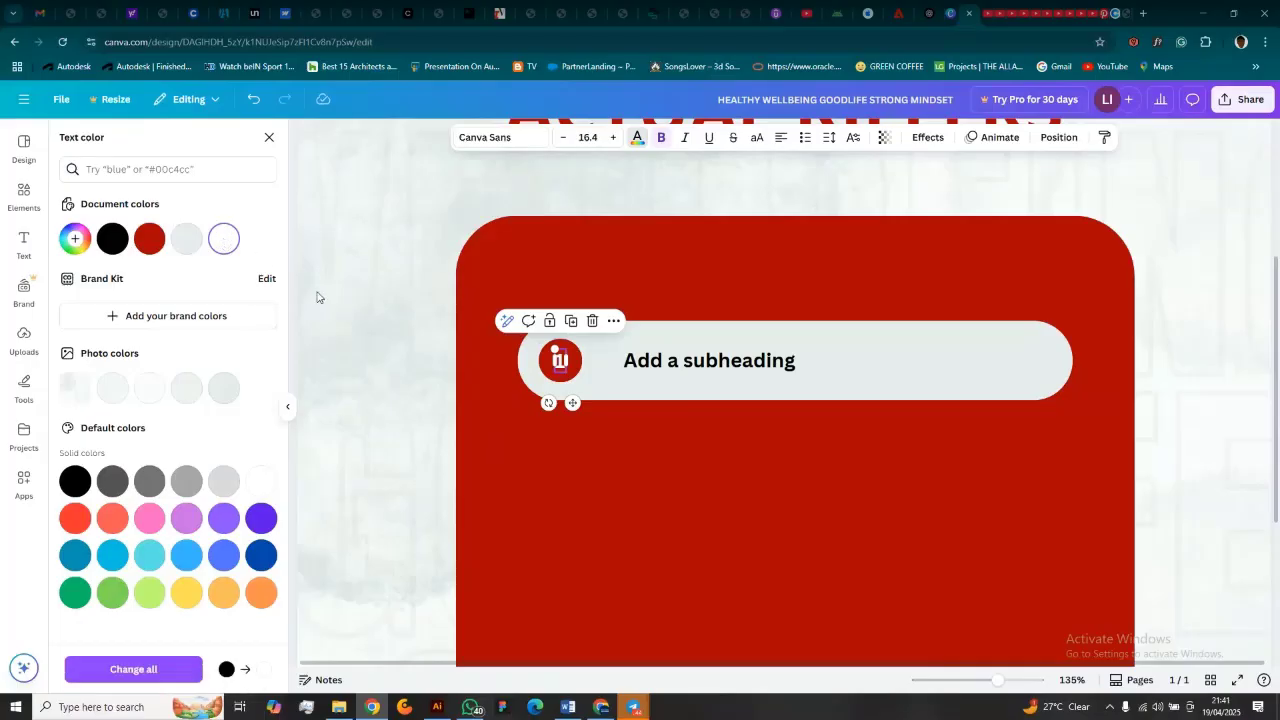
{"action": "left_click", "coordinate": [370, 341]}
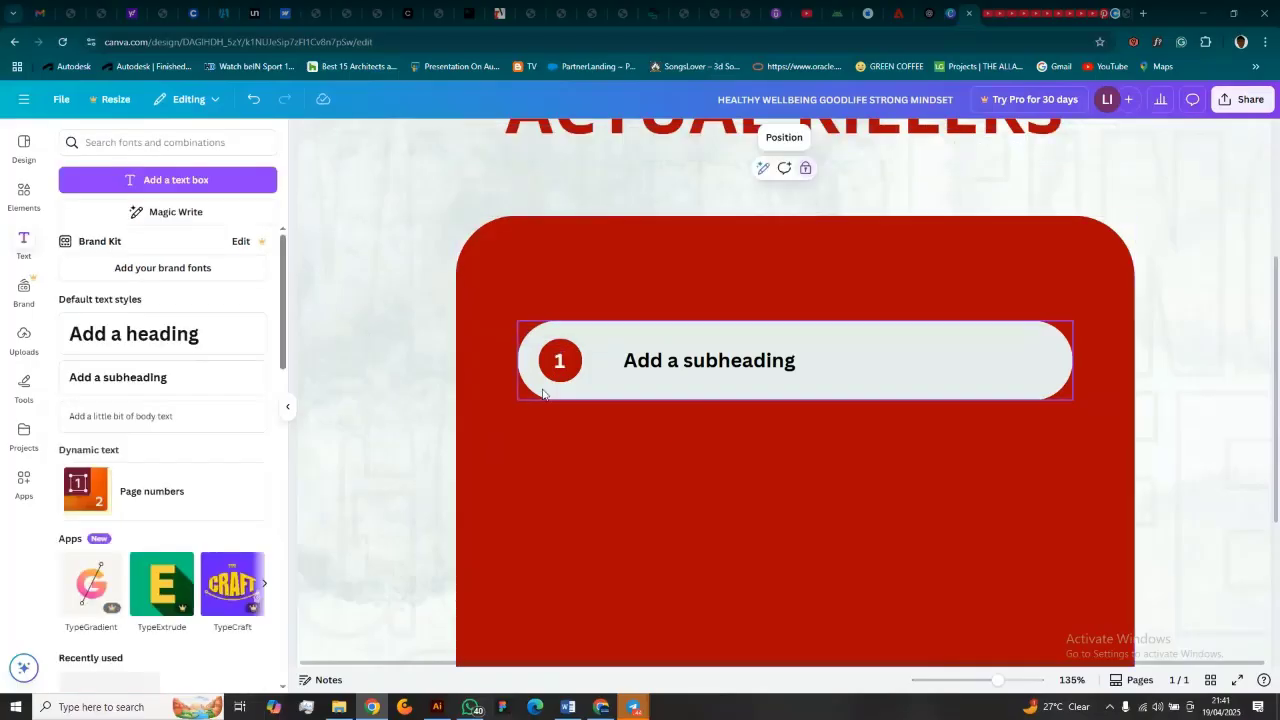
{"action": "left_click", "coordinate": [559, 362]}
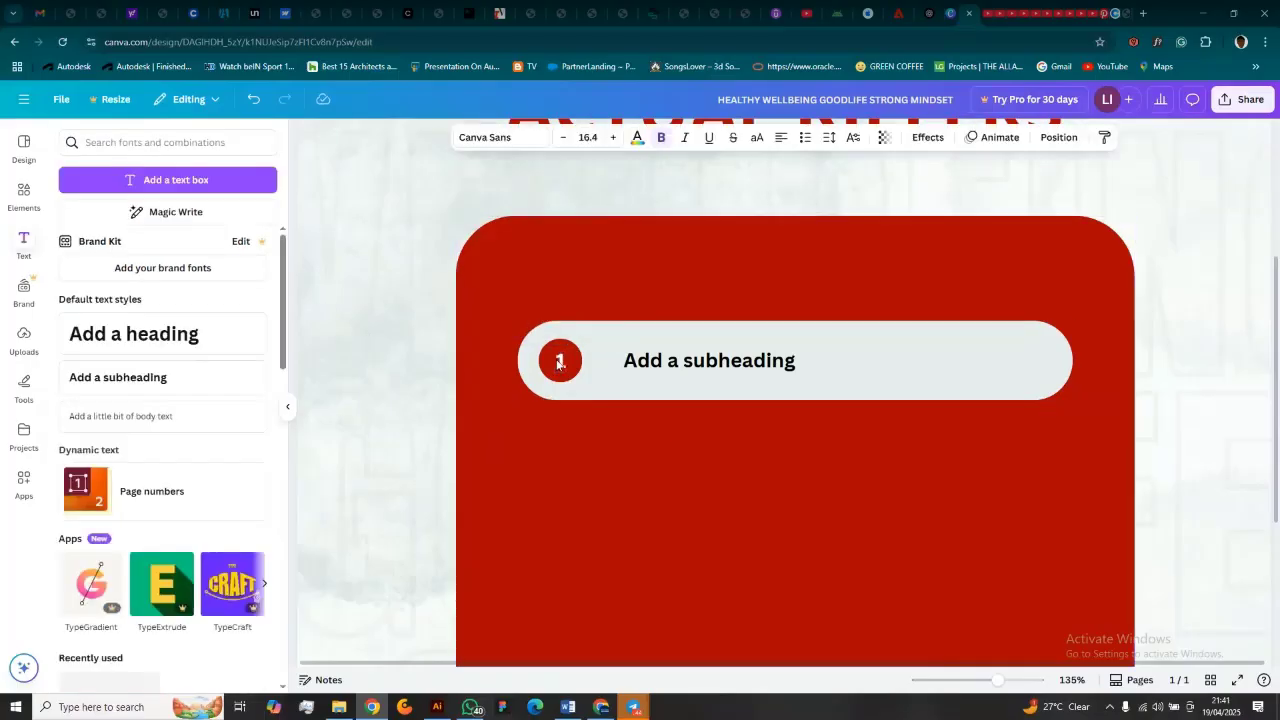
Step: Replace the placeholder subheading in the light bar with "Desensitization of the immune system"
{"action": "left_click", "coordinate": [757, 525]}
{"action": "scroll", "coordinate": [714, 503], "scroll_direction": "down", "scroll_amount": 2}
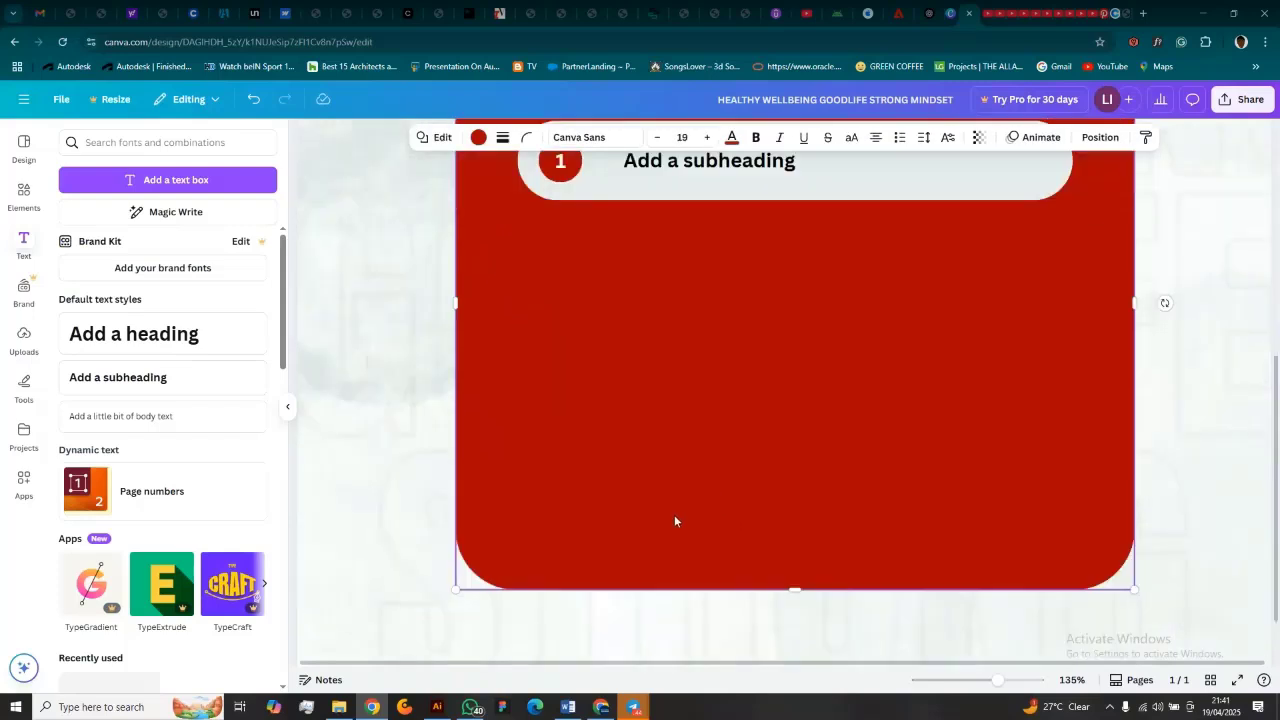
{"action": "scroll", "coordinate": [674, 521], "scroll_direction": "down", "scroll_amount": 3}
{"action": "scroll", "coordinate": [790, 480], "scroll_direction": "up", "scroll_amount": 3}
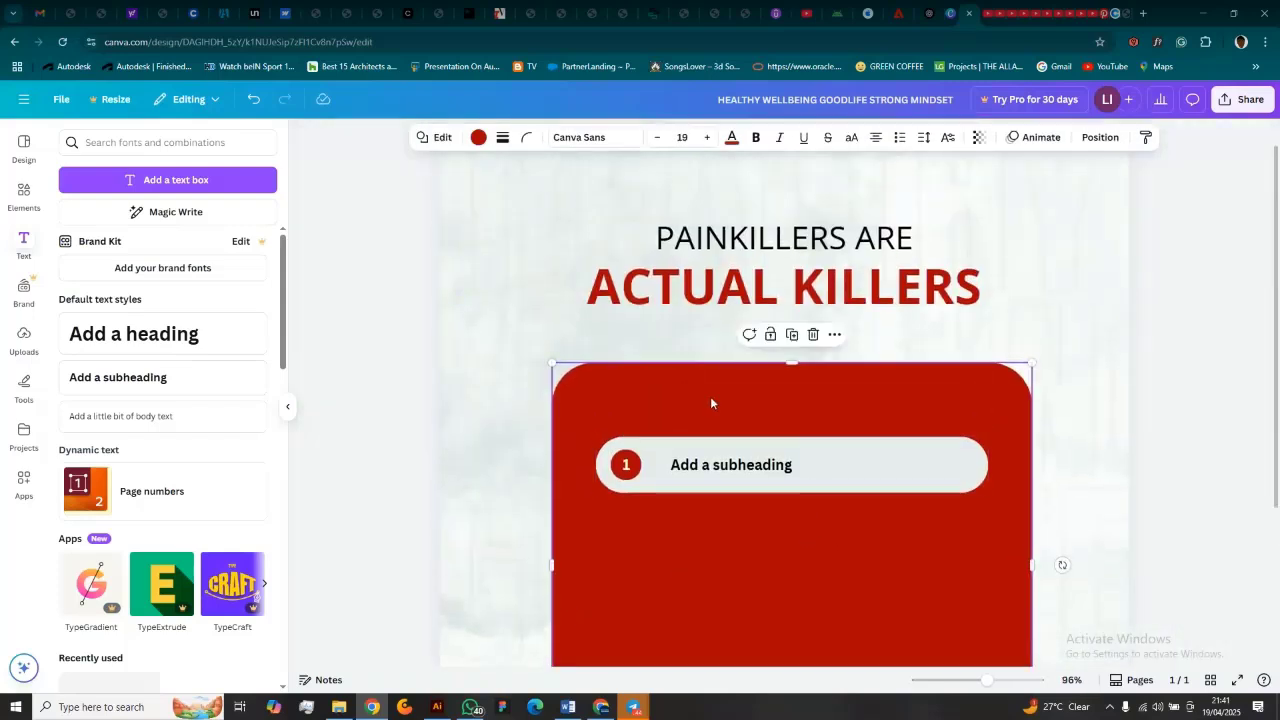
{"action": "scroll", "coordinate": [744, 496], "scroll_direction": "up", "scroll_amount": 3}
{"action": "double_click", "coordinate": [694, 446]}
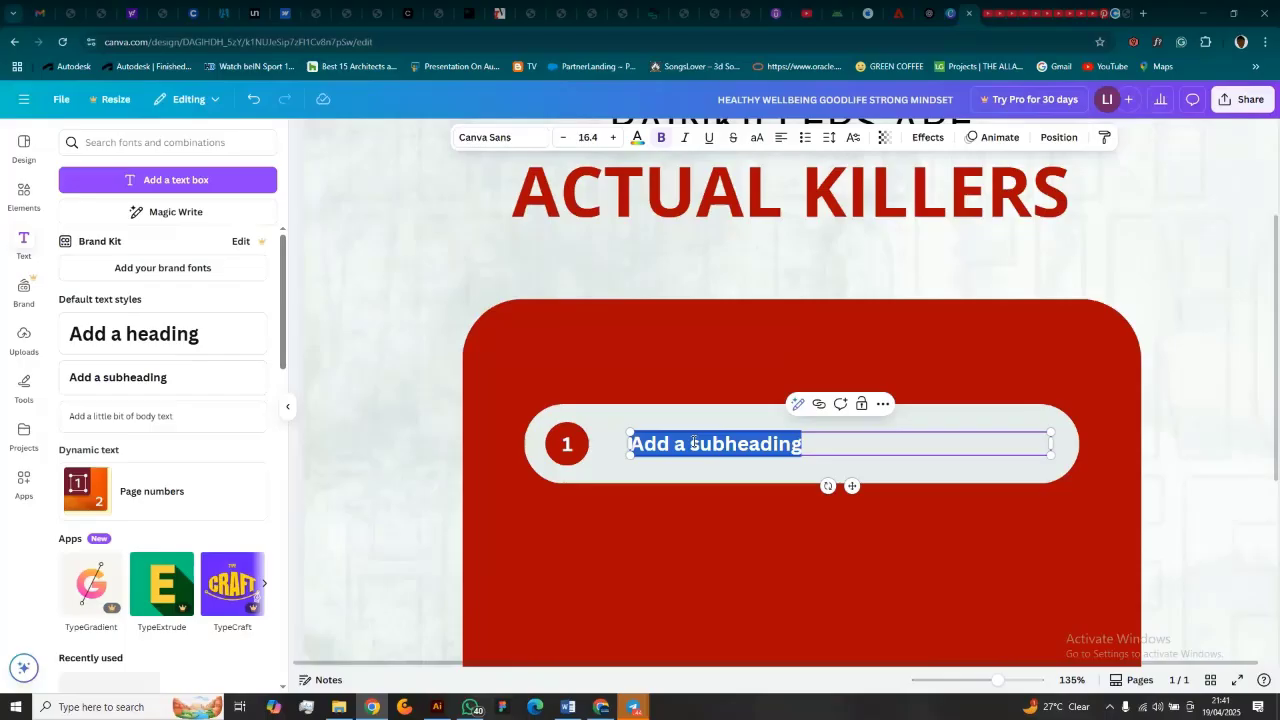
{"action": "type", "text": "Dese"}
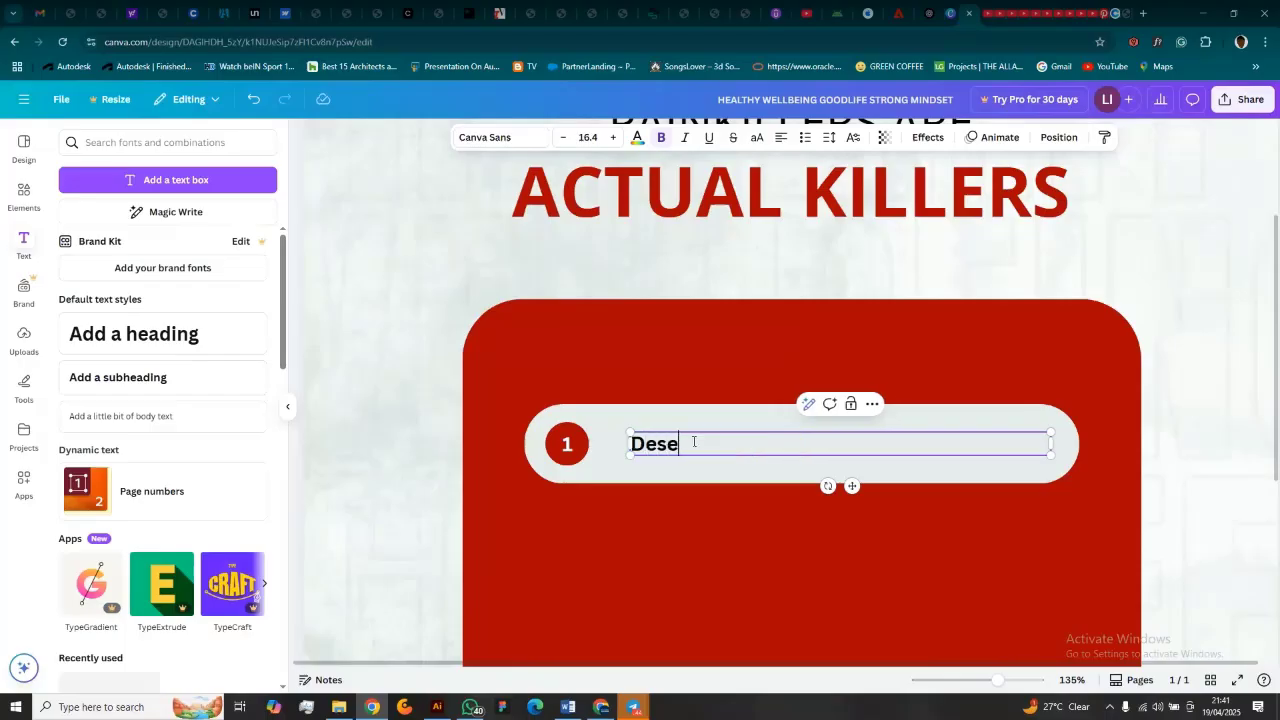
{"action": "type", "text": "ntization"}
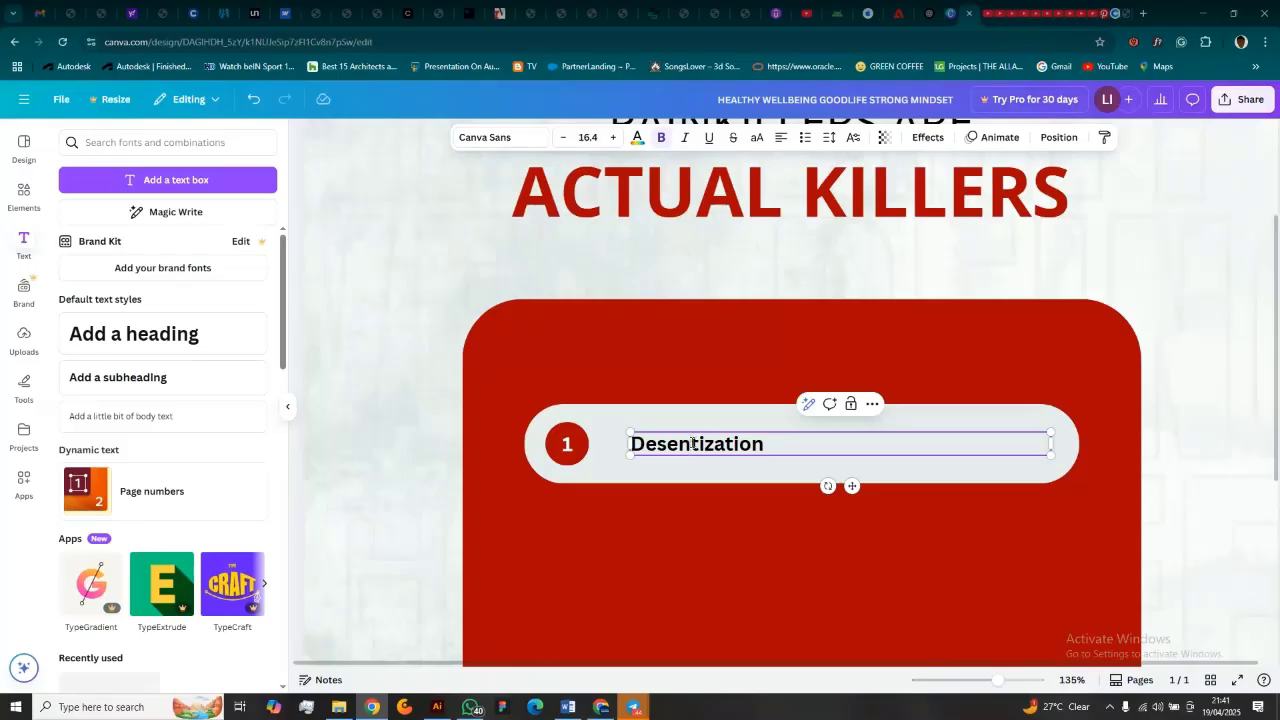
{"action": "type", "text": "si"}
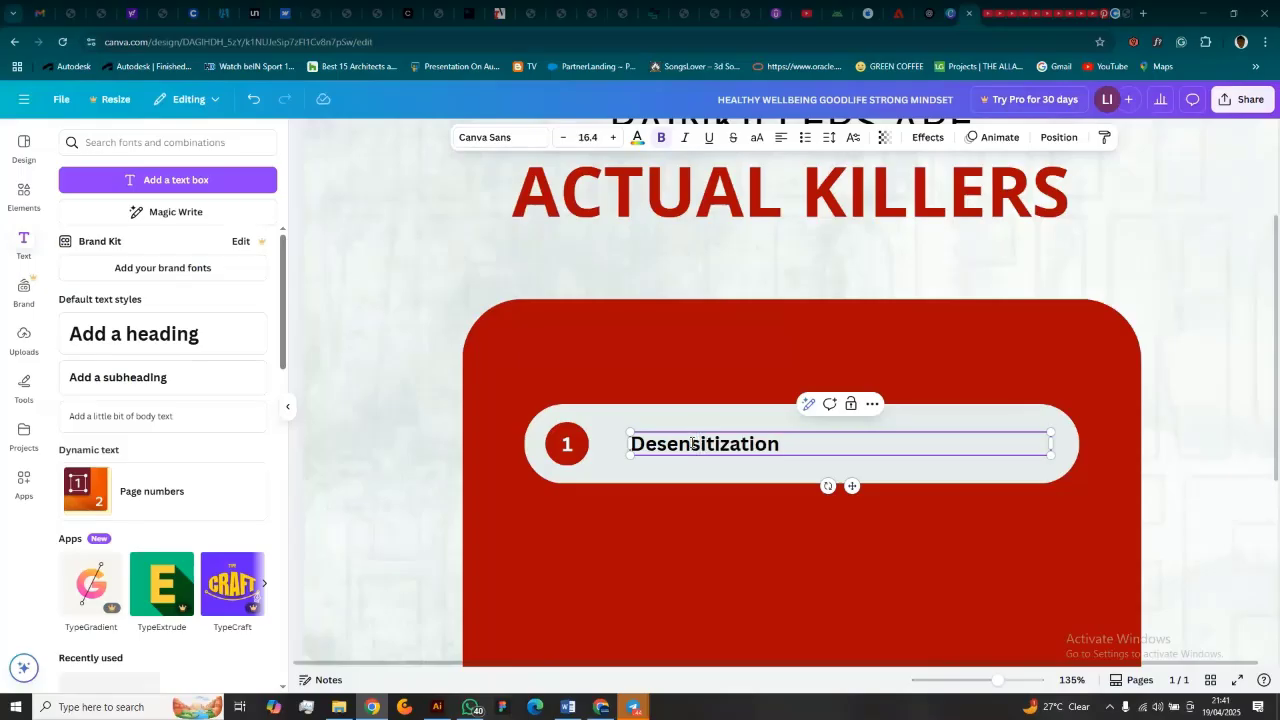
{"action": "left_click", "coordinate": [768, 446]}
{"action": "type", "text": "of the imu"}
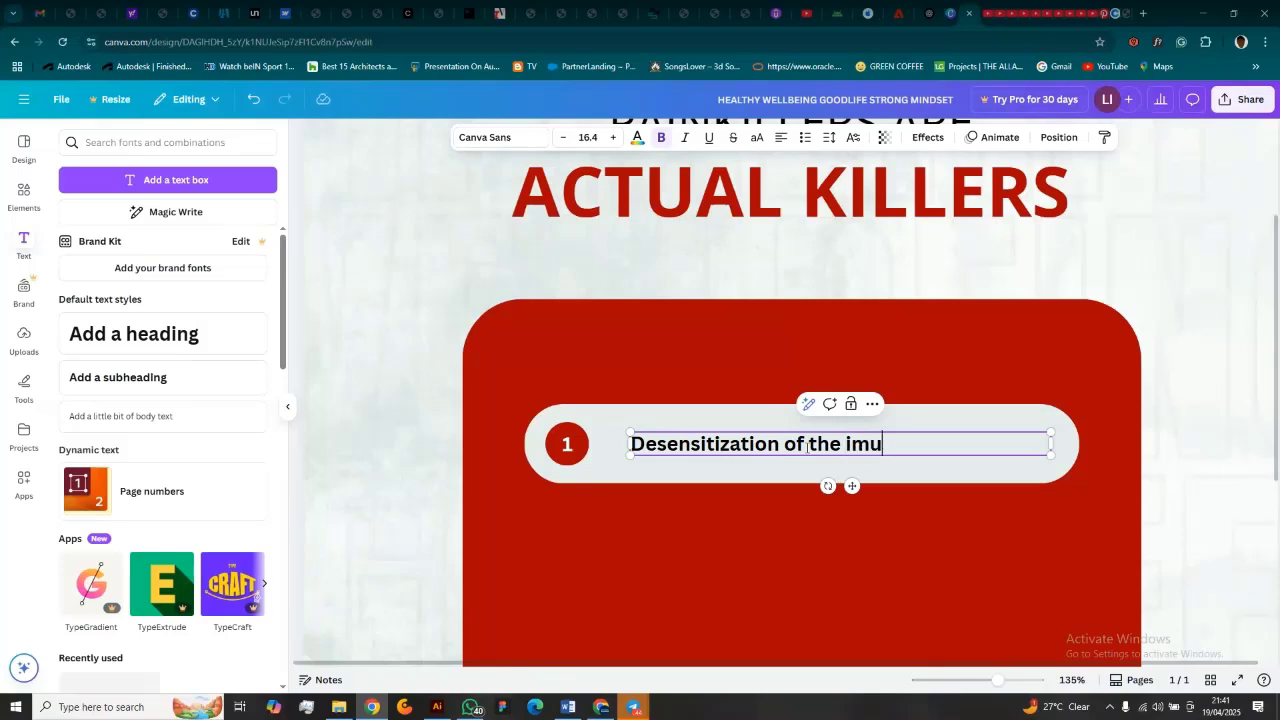
{"action": "key", "text": "BackSpace"}
{"action": "type", "text": "mus"}
{"action": "key", "text": "BackSpace"}
{"action": "type", "text": "ne system"}
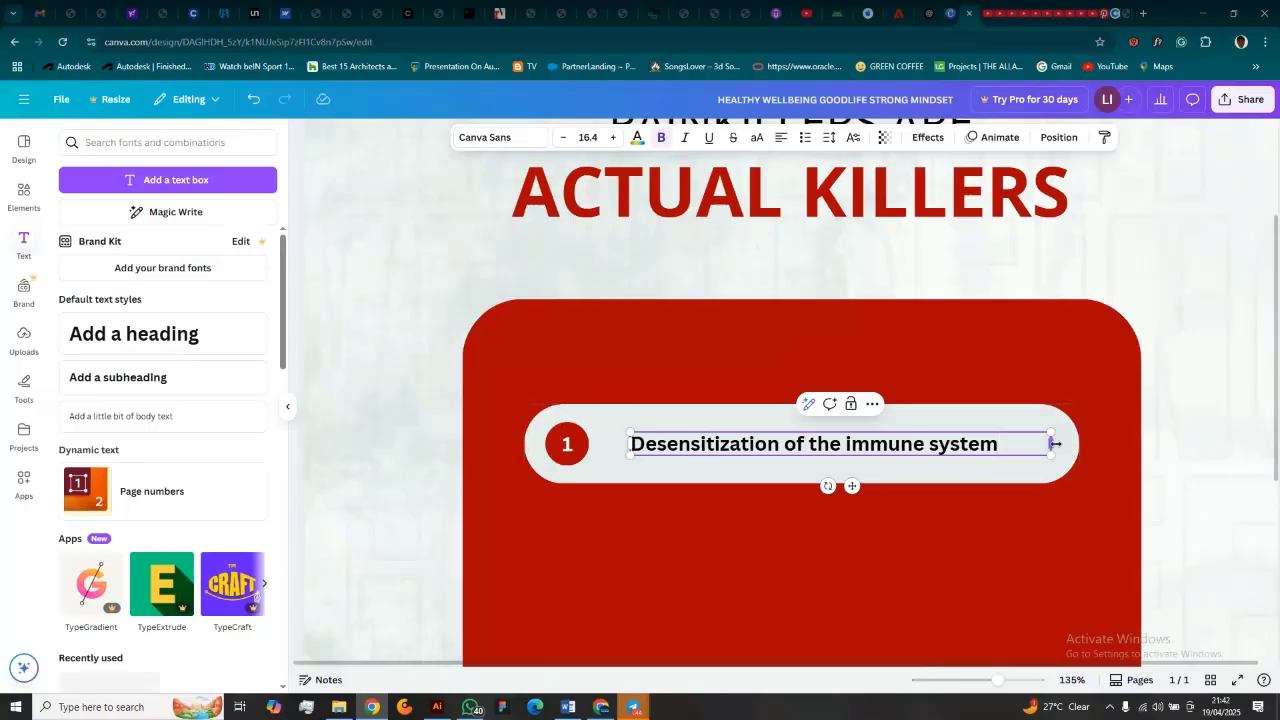
Step: Narrow the text box to fit the "Desensitization of the immune system" line and move it closer to the numbered circle
{"action": "left_click_drag", "start_coordinate": [1050, 445], "coordinate": [1014, 459]}
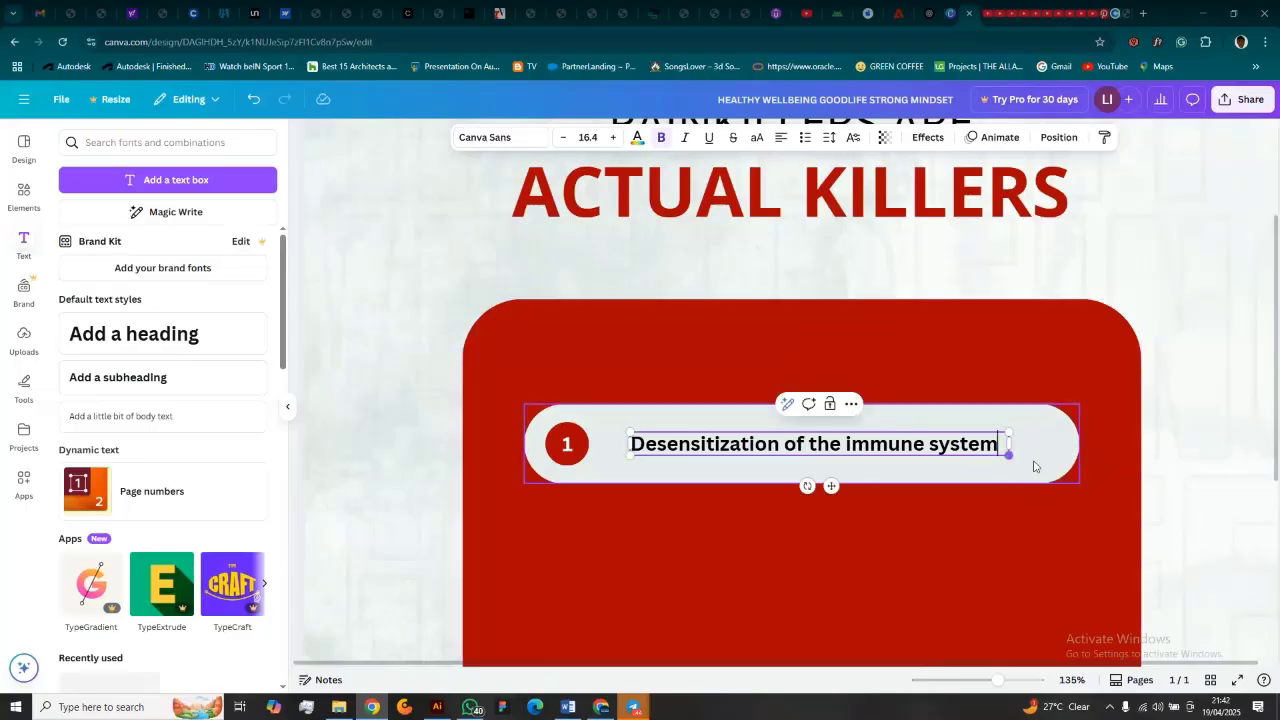
{"action": "left_click", "coordinate": [1160, 494]}
{"action": "left_click_drag", "start_coordinate": [793, 449], "coordinate": [770, 445]}
Step: Recolor the "Desensitization of the immune system" text with the document's dark red
{"action": "scroll", "coordinate": [710, 465], "scroll_direction": "down", "scroll_amount": 2}
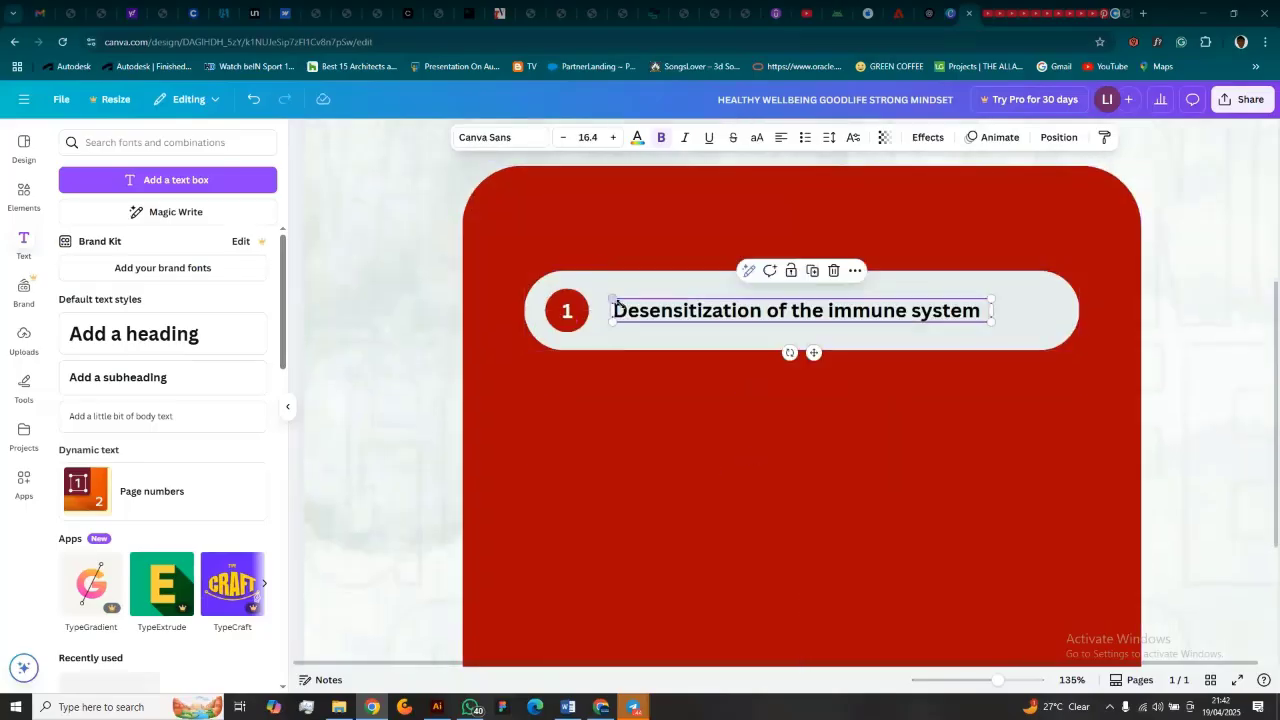
{"action": "left_click", "coordinate": [638, 140]}
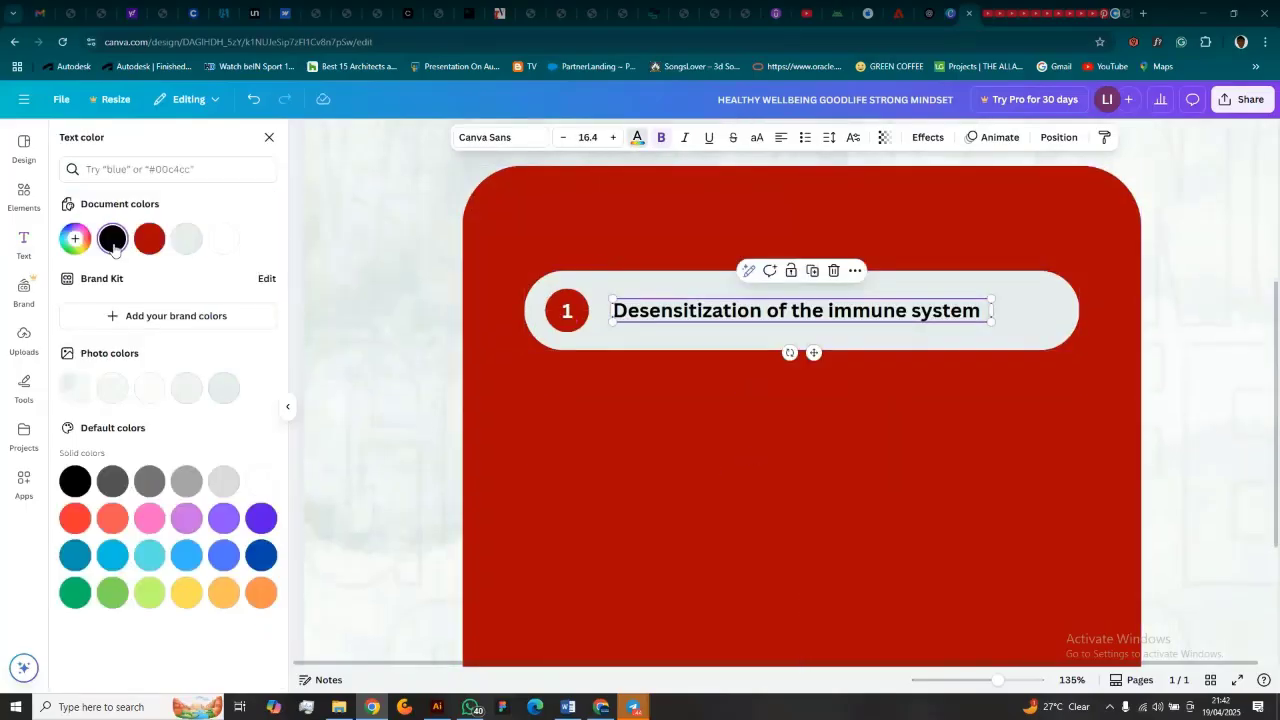
{"action": "left_click", "coordinate": [149, 238]}
{"action": "left_click", "coordinate": [321, 350]}
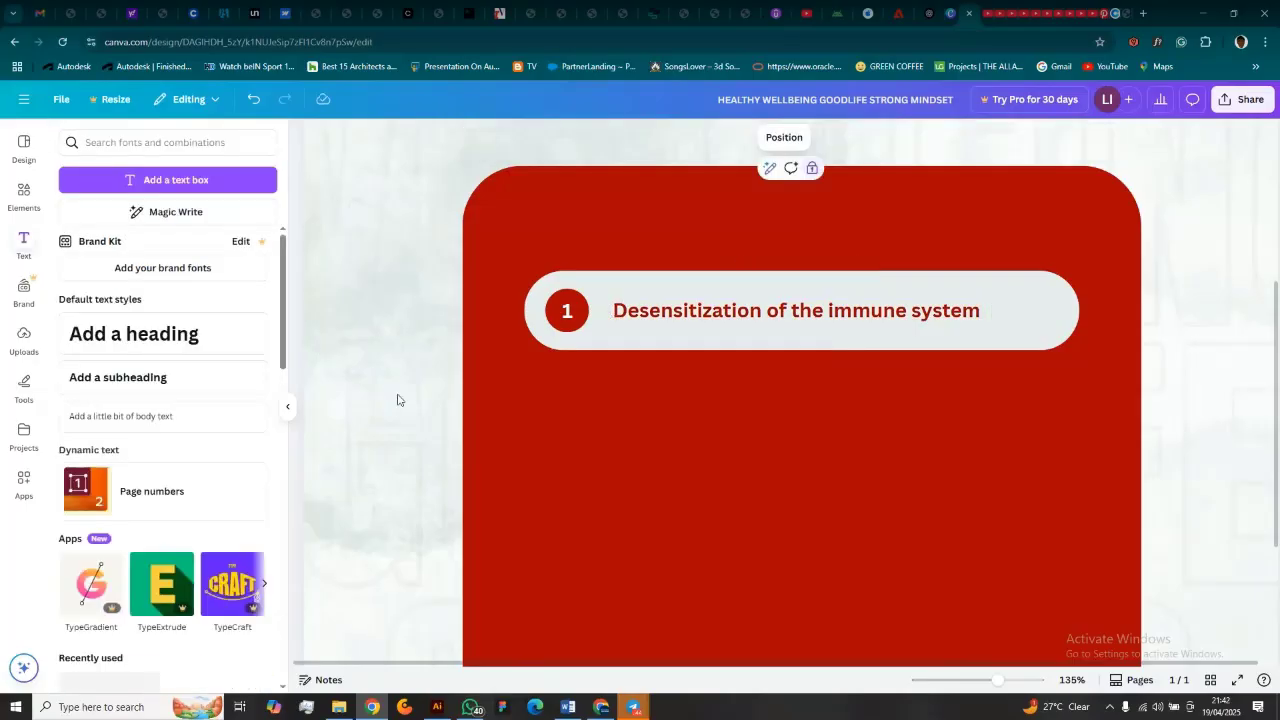
{"action": "scroll", "coordinate": [790, 380], "scroll_direction": "down", "scroll_amount": 3}
{"action": "scroll", "coordinate": [830, 350], "scroll_direction": "up", "scroll_amount": 3}
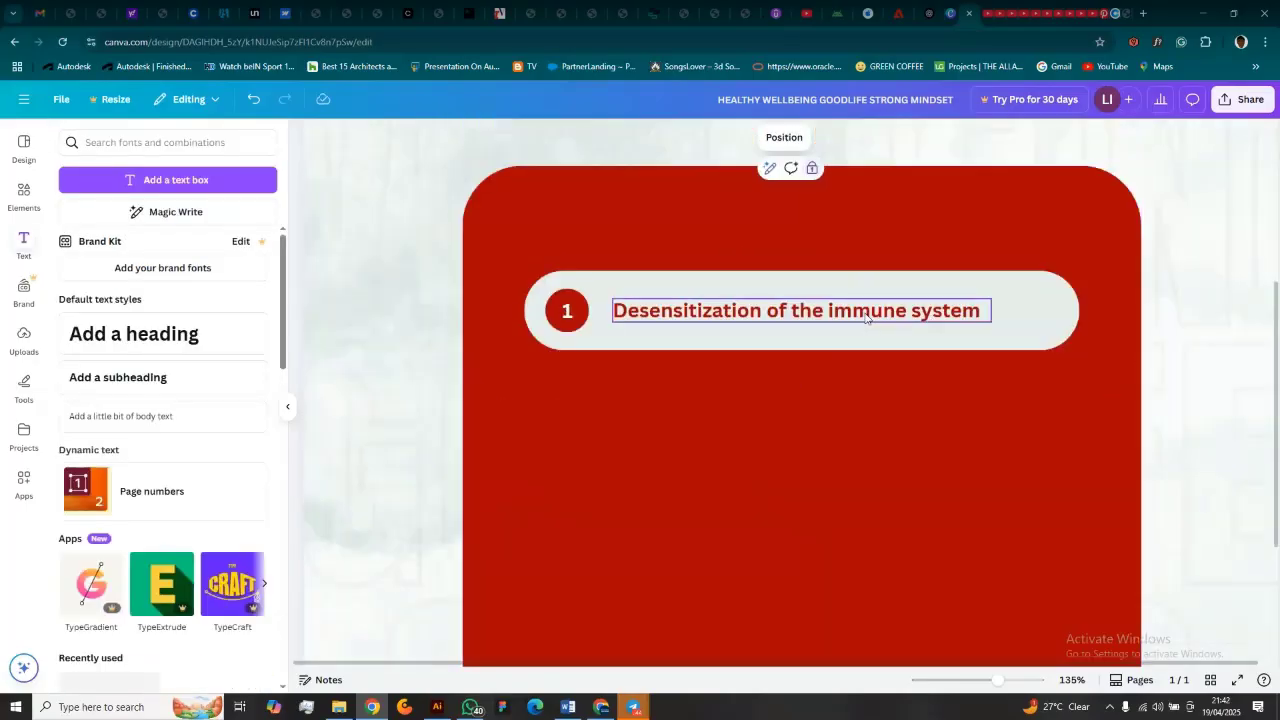
Step: Increase the bar text's font size to 19.4 and widen its text box so it stays on one line
{"action": "left_click", "coordinate": [866, 320]}
{"action": "left_click", "coordinate": [610, 137]}
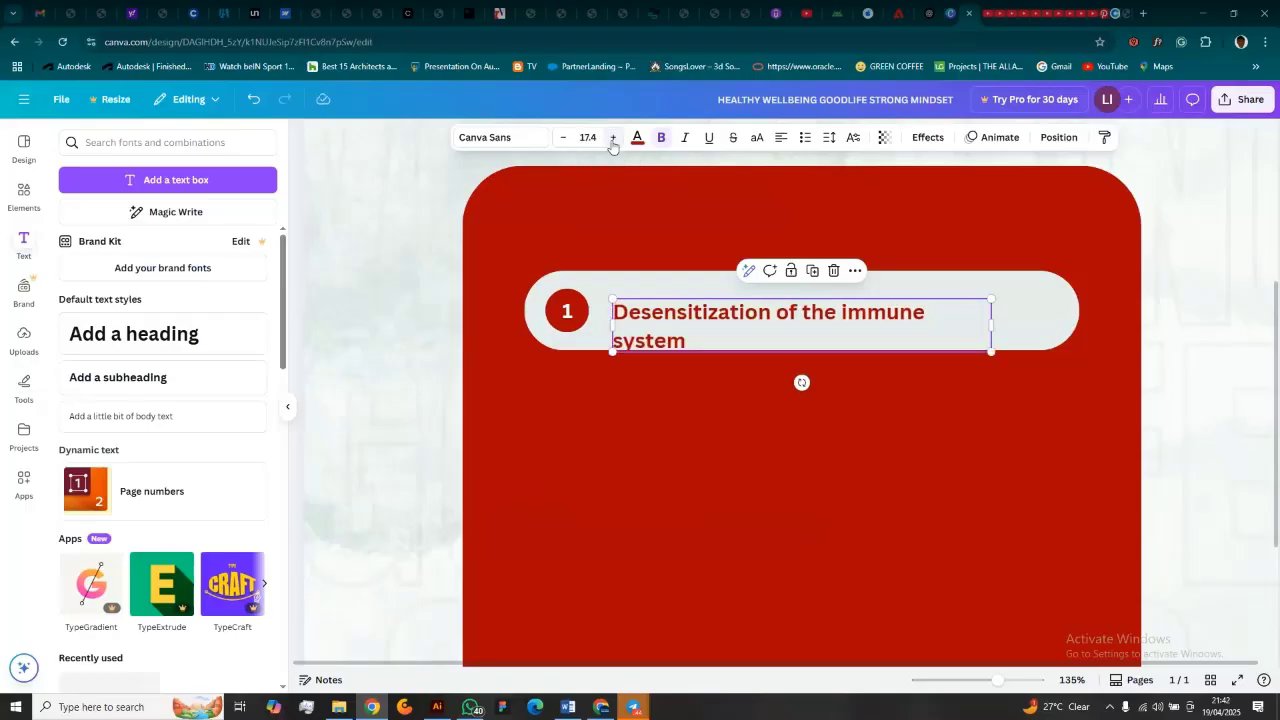
{"action": "left_click", "coordinate": [613, 139]}
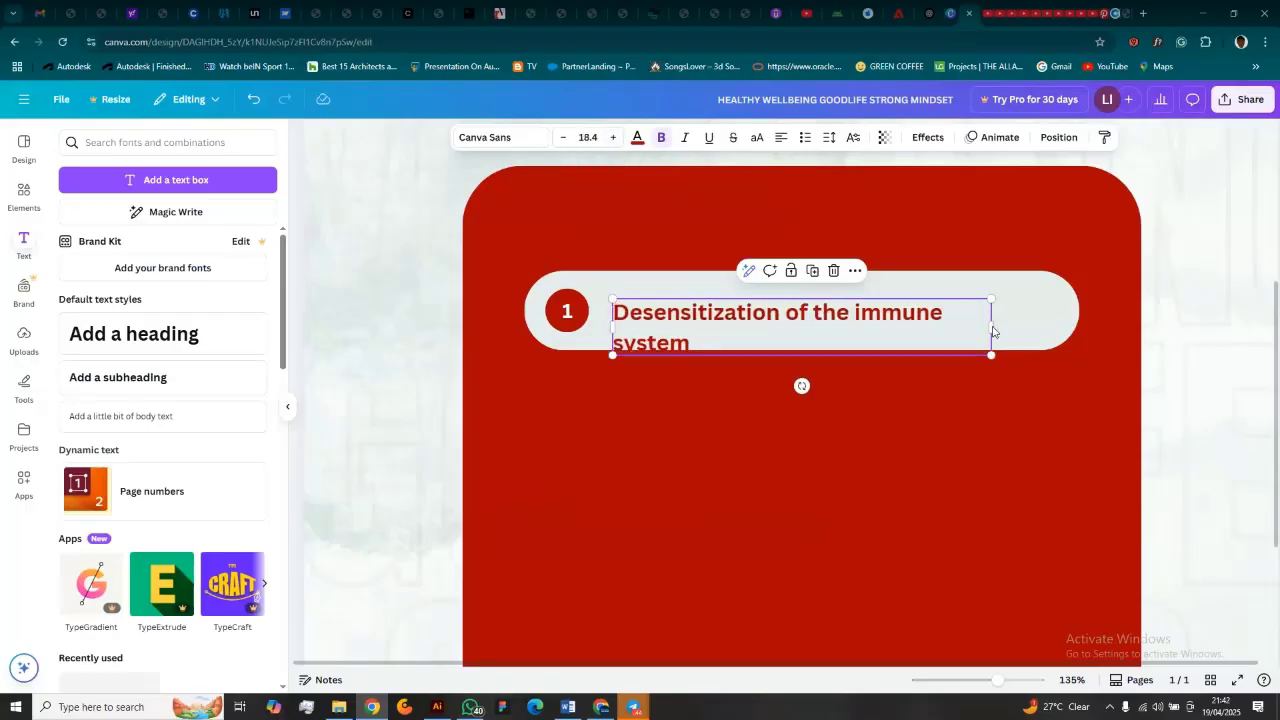
{"action": "left_click_drag", "start_coordinate": [992, 326], "coordinate": [1114, 320]}
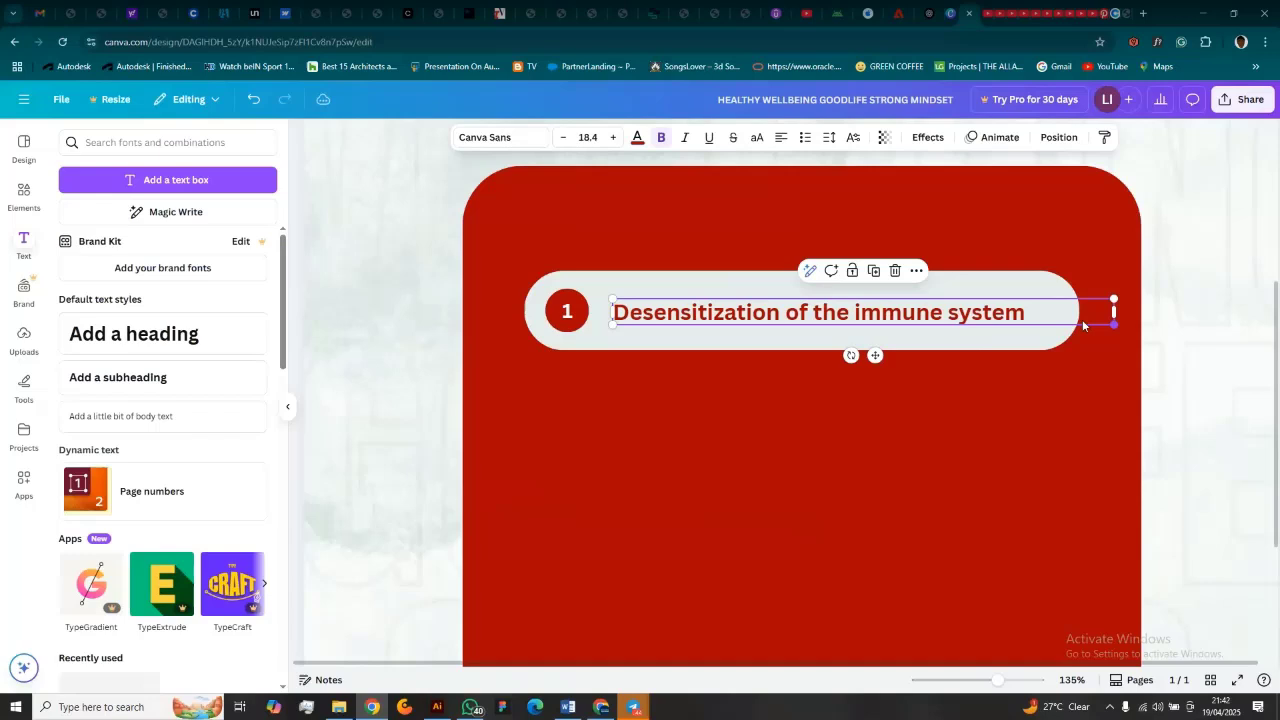
{"action": "left_click", "coordinate": [613, 137]}
Step: Shift the bar text slightly toward the circle, nudge it up, and narrow its text box to about 490 wide
{"action": "left_click_drag", "start_coordinate": [730, 318], "coordinate": [724, 313]}
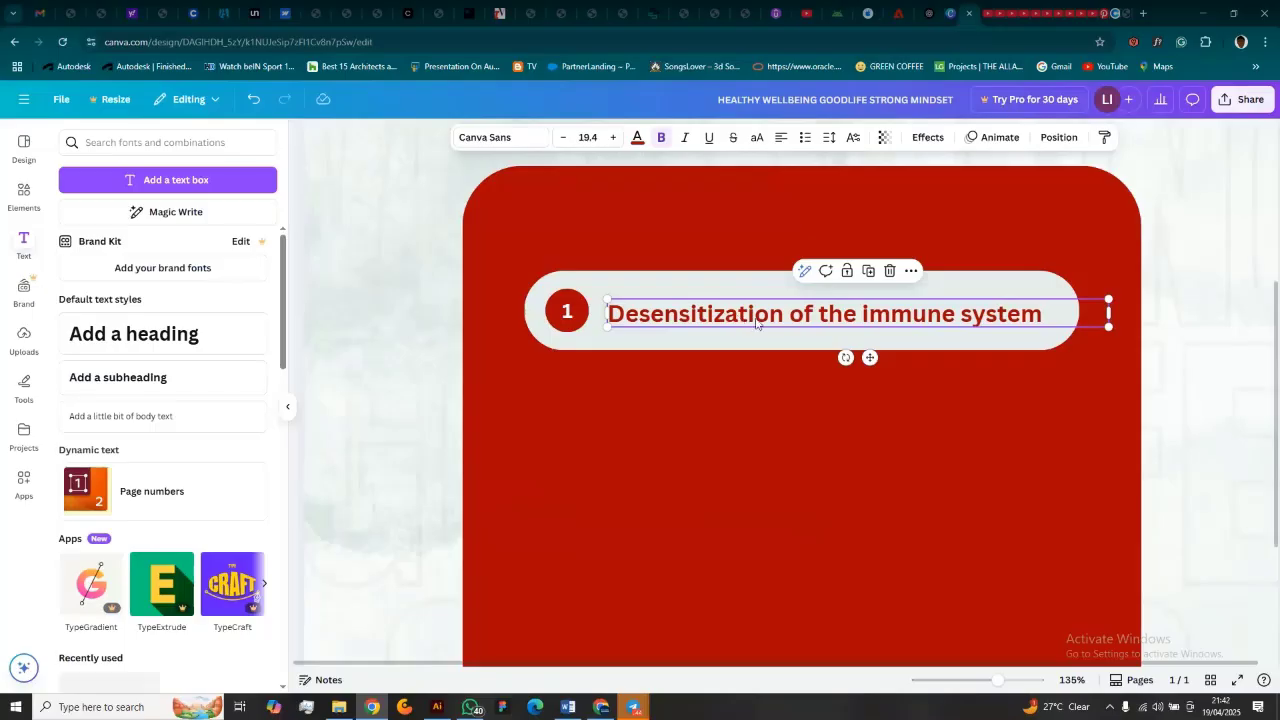
{"action": "key", "text": "Up"}
{"action": "key", "text": "Up"}
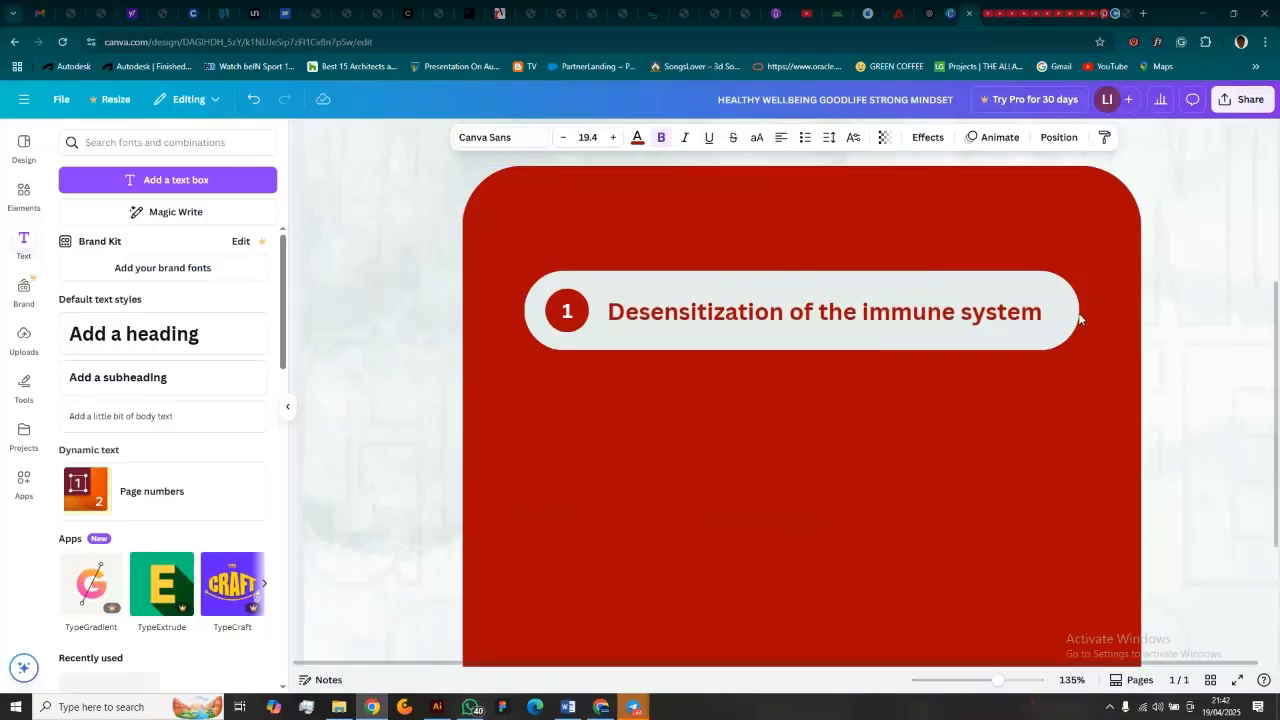
{"action": "left_click", "coordinate": [996, 314]}
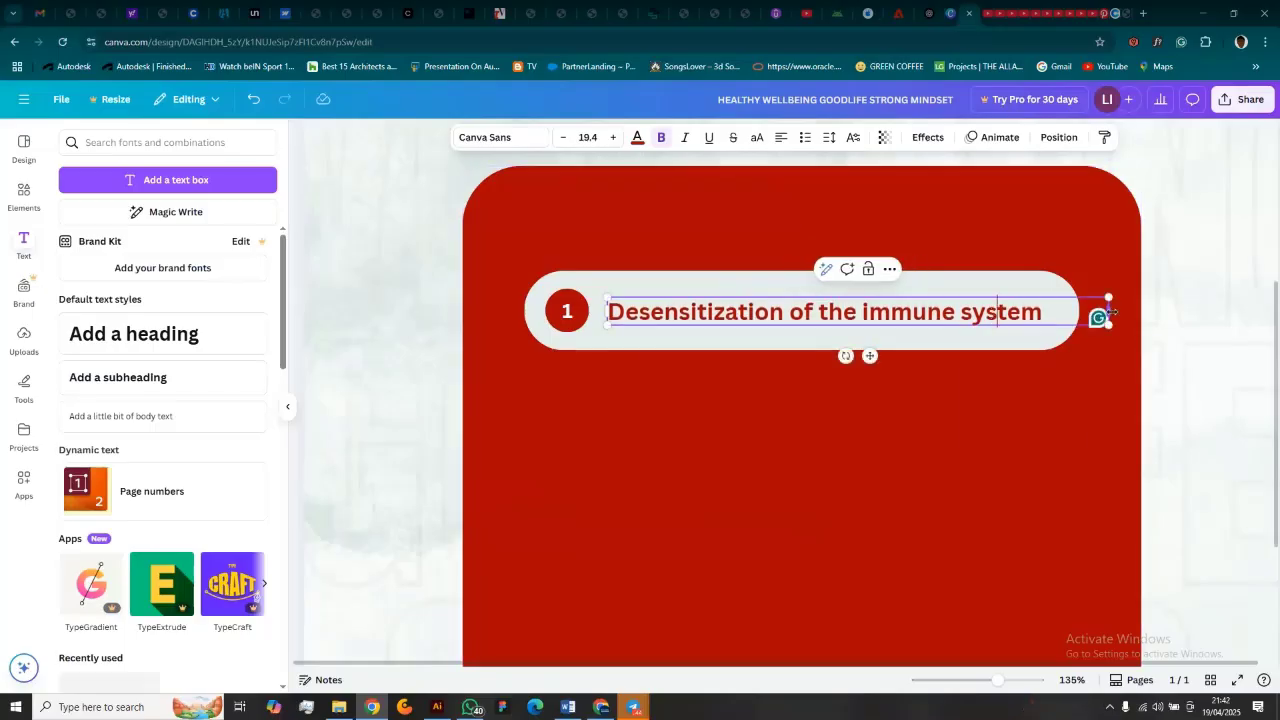
{"action": "left_click_drag", "start_coordinate": [1110, 312], "coordinate": [1055, 320]}
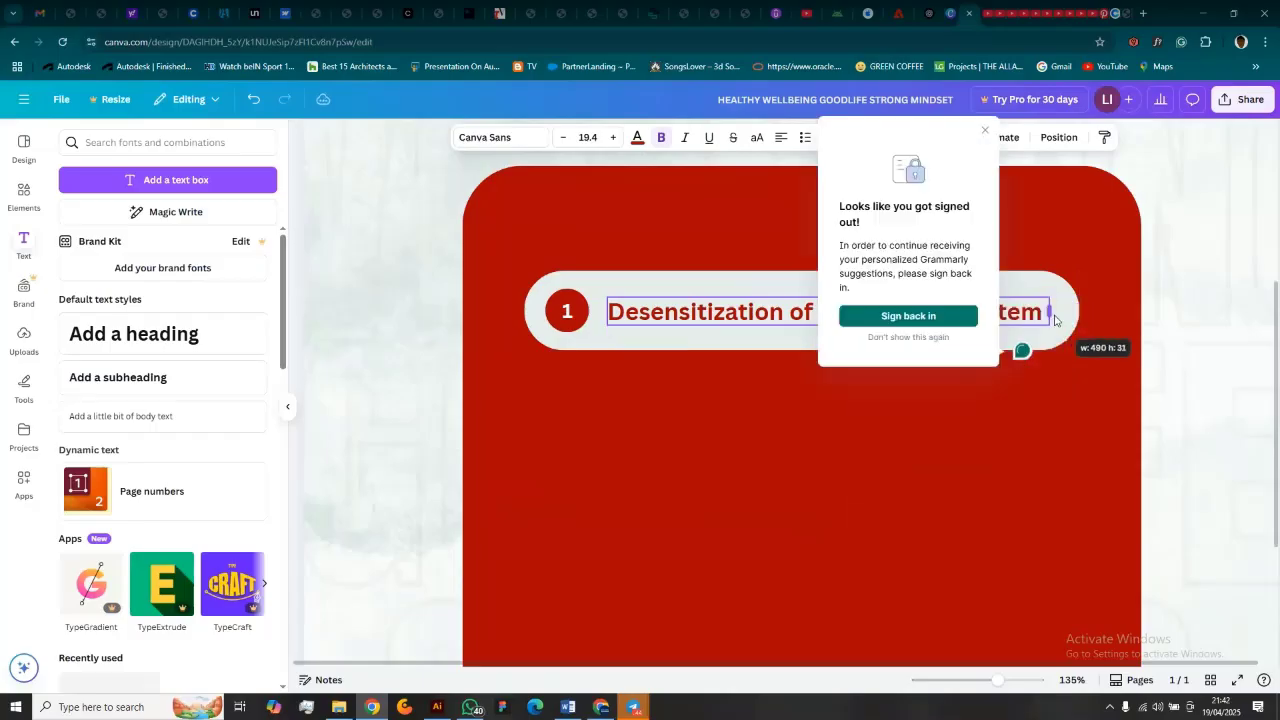
{"action": "left_click", "coordinate": [1229, 363]}
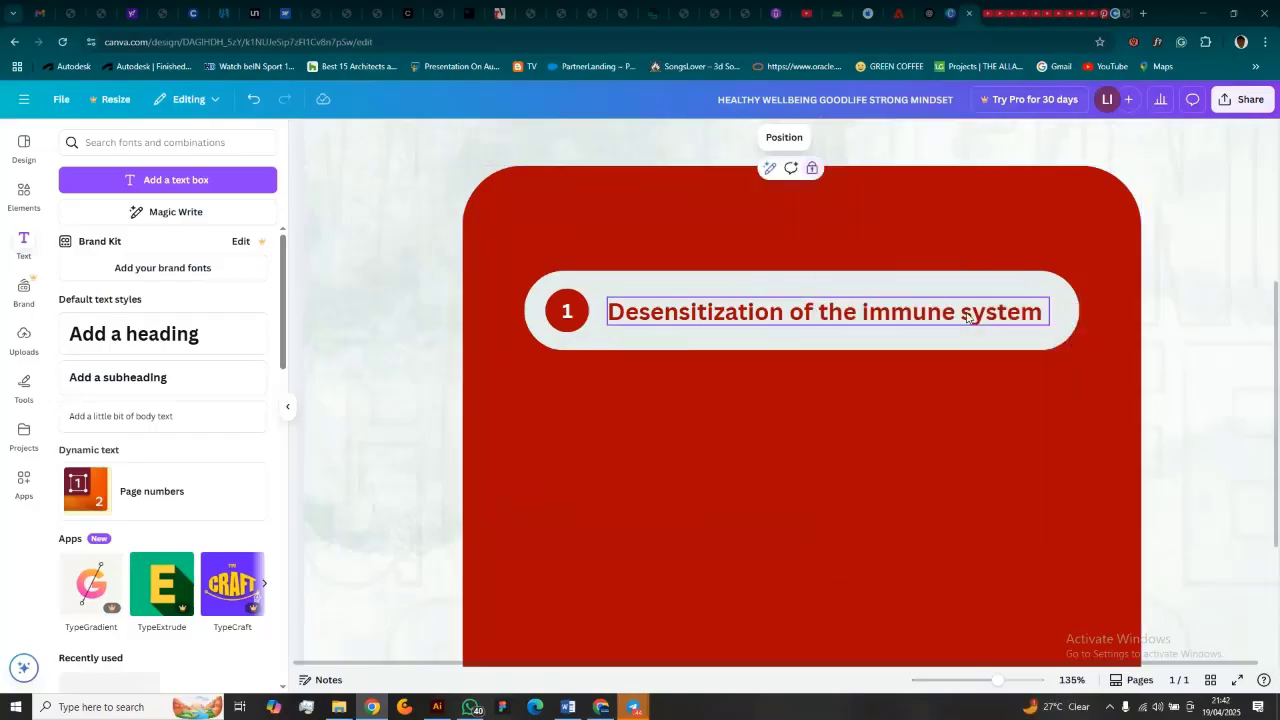
Step: Duplicate the complete bar with its circle, numeral and text three times, stacking the copies evenly below the original
{"action": "scroll", "coordinate": [718, 354], "scroll_direction": "down", "scroll_amount": 5}
{"action": "scroll", "coordinate": [697, 350], "scroll_direction": "up", "scroll_amount": 2}
{"action": "scroll", "coordinate": [694, 375], "scroll_direction": "down", "scroll_amount": 3}
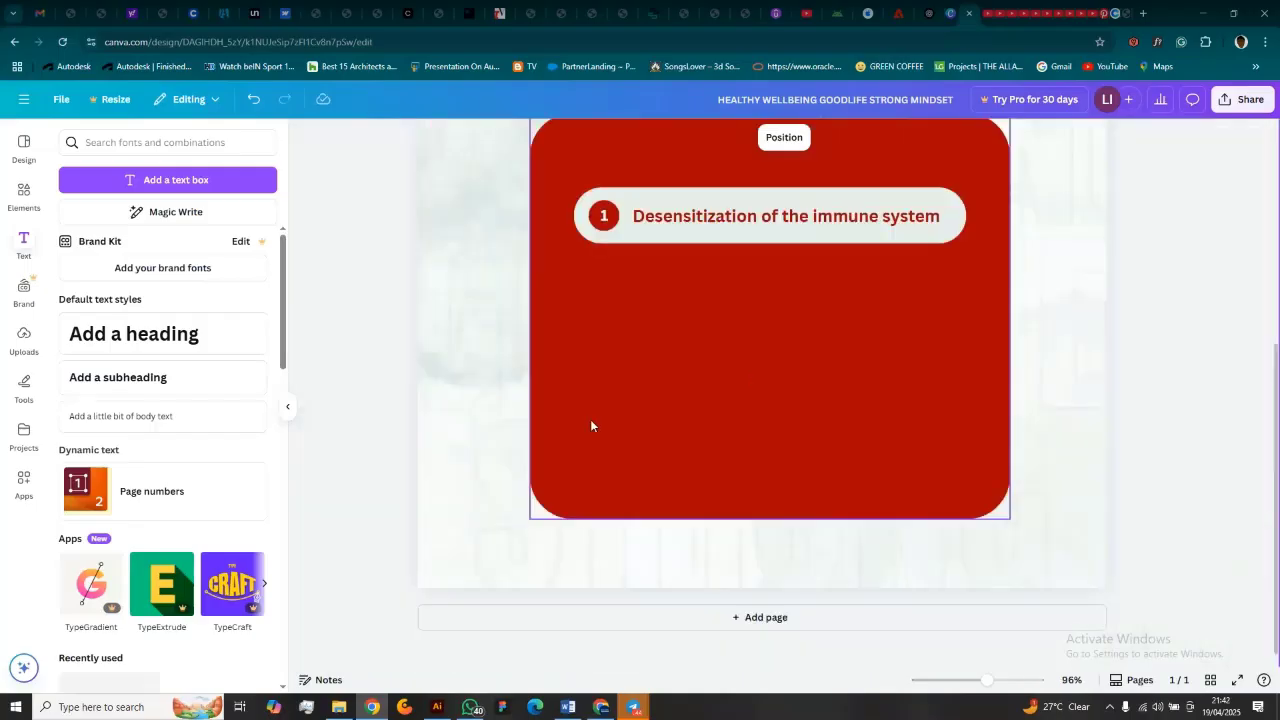
{"action": "scroll", "coordinate": [590, 423], "scroll_direction": "up", "scroll_amount": 1}
{"action": "double_click", "coordinate": [885, 245]}
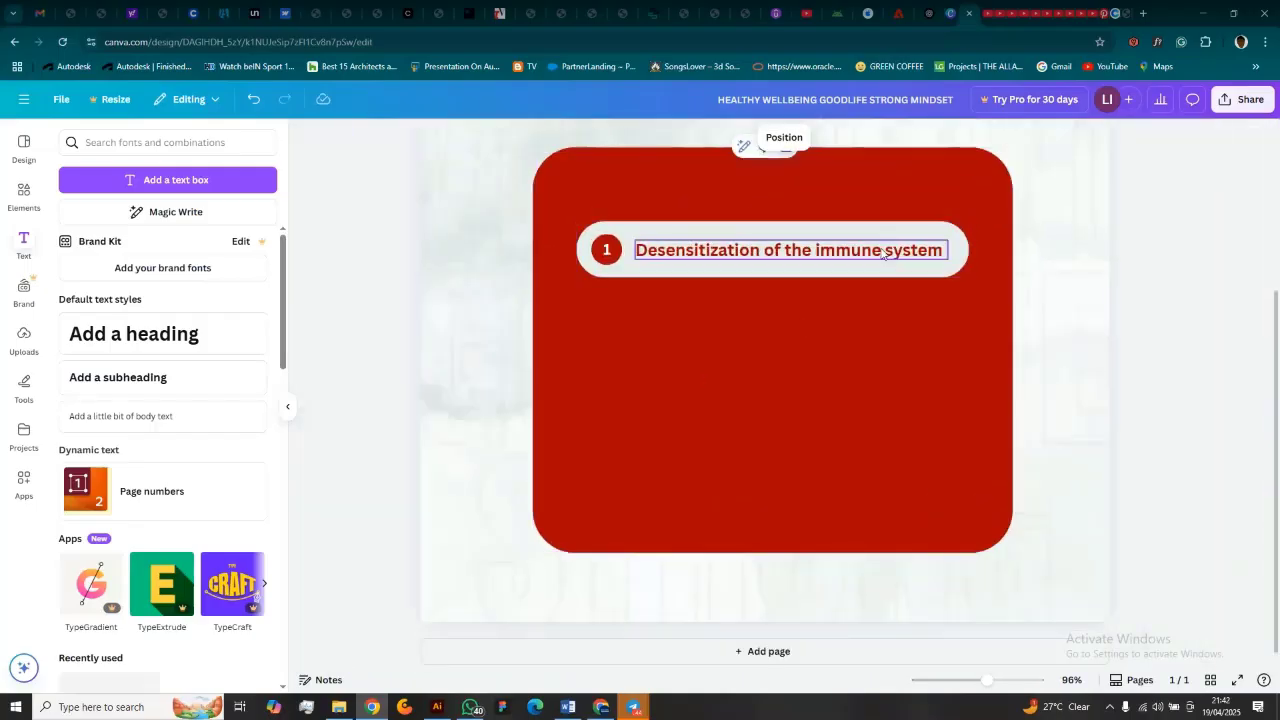
{"action": "left_click", "coordinate": [629, 255]}
{"action": "left_click", "coordinate": [700, 261], "text": "shift"}
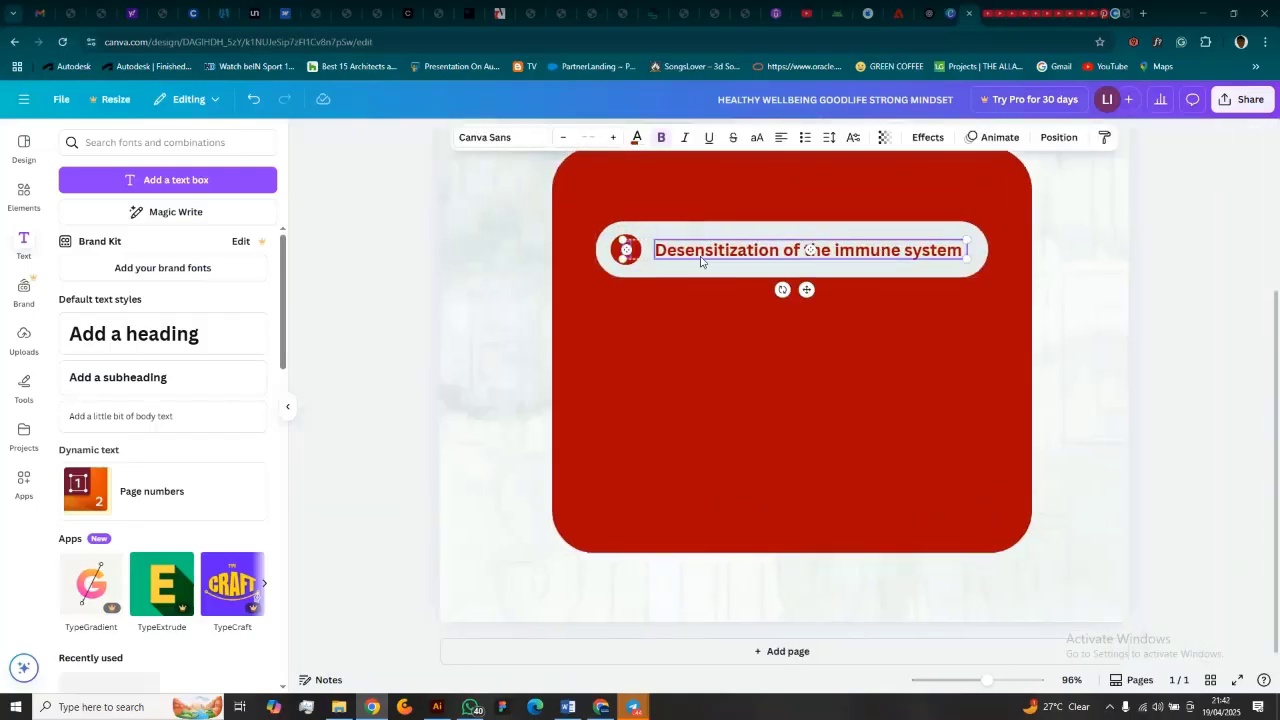
{"action": "left_click", "coordinate": [671, 234], "text": "shift"}
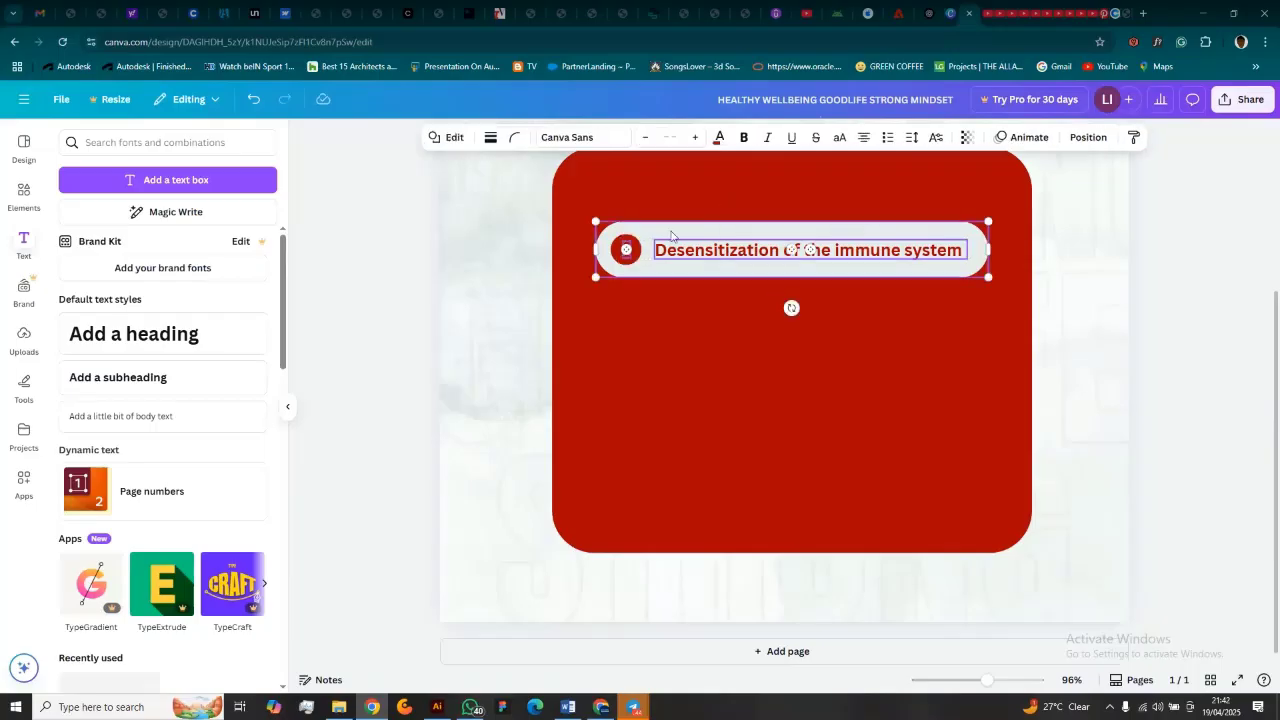
{"action": "left_click", "coordinate": [620, 258], "text": "shift"}
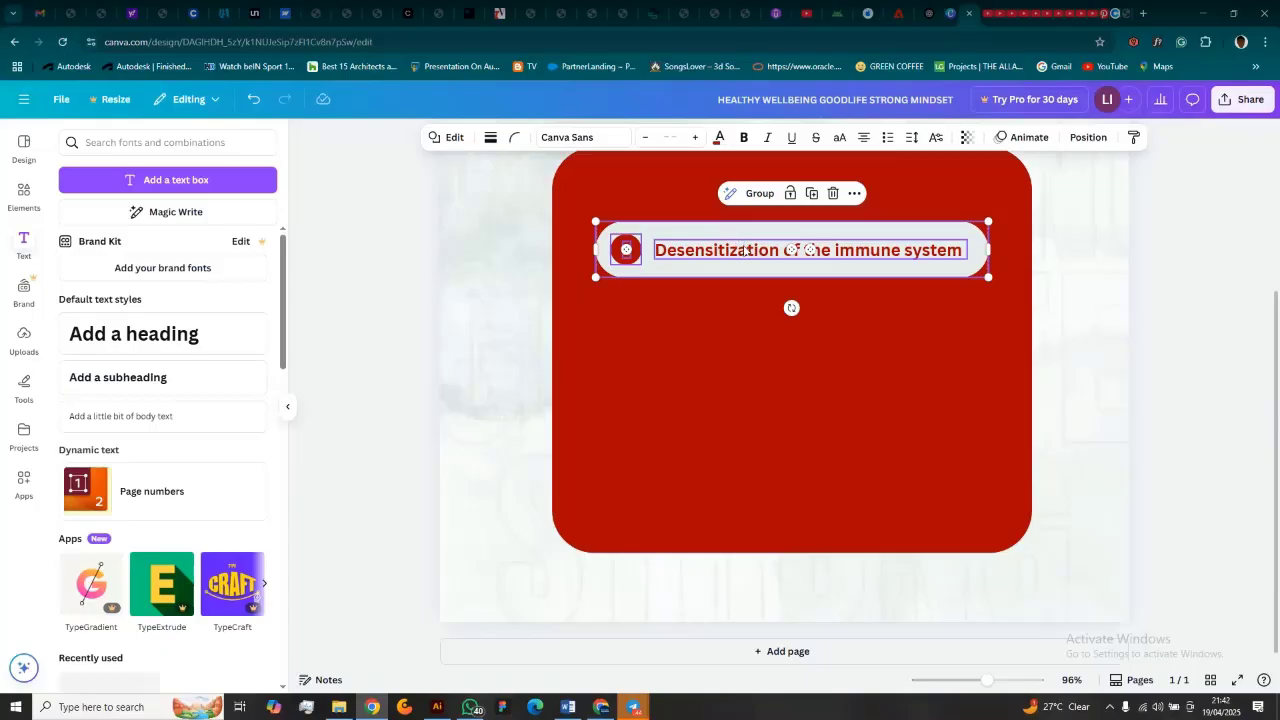
{"action": "left_click", "coordinate": [818, 197]}
{"action": "left_click_drag", "start_coordinate": [757, 292], "coordinate": [751, 343]}
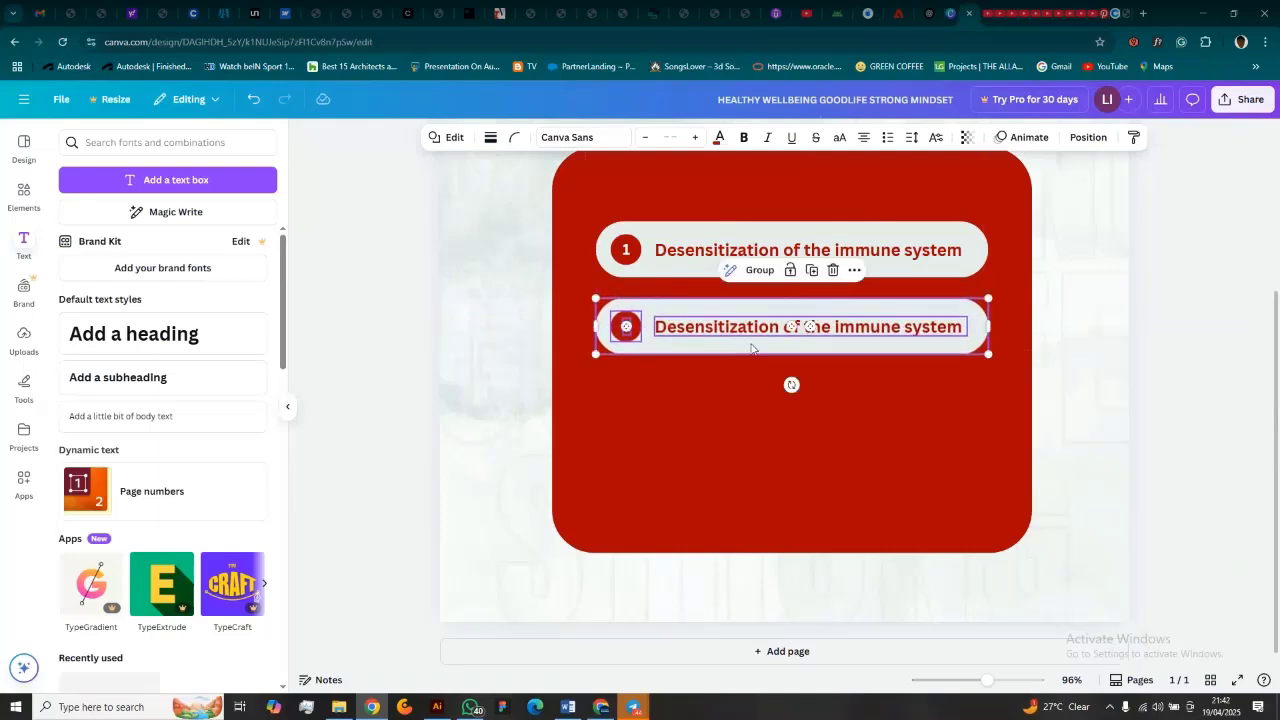
{"action": "left_click", "coordinate": [812, 276]}
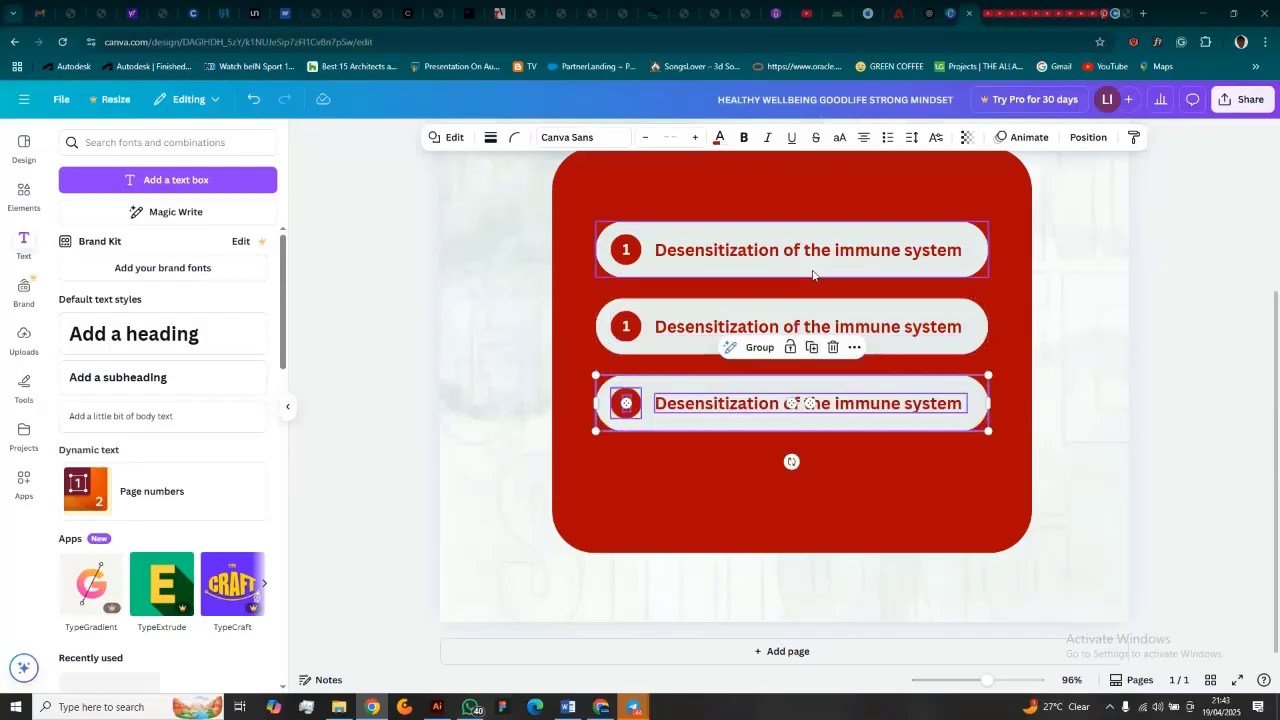
{"action": "left_click", "coordinate": [811, 347]}
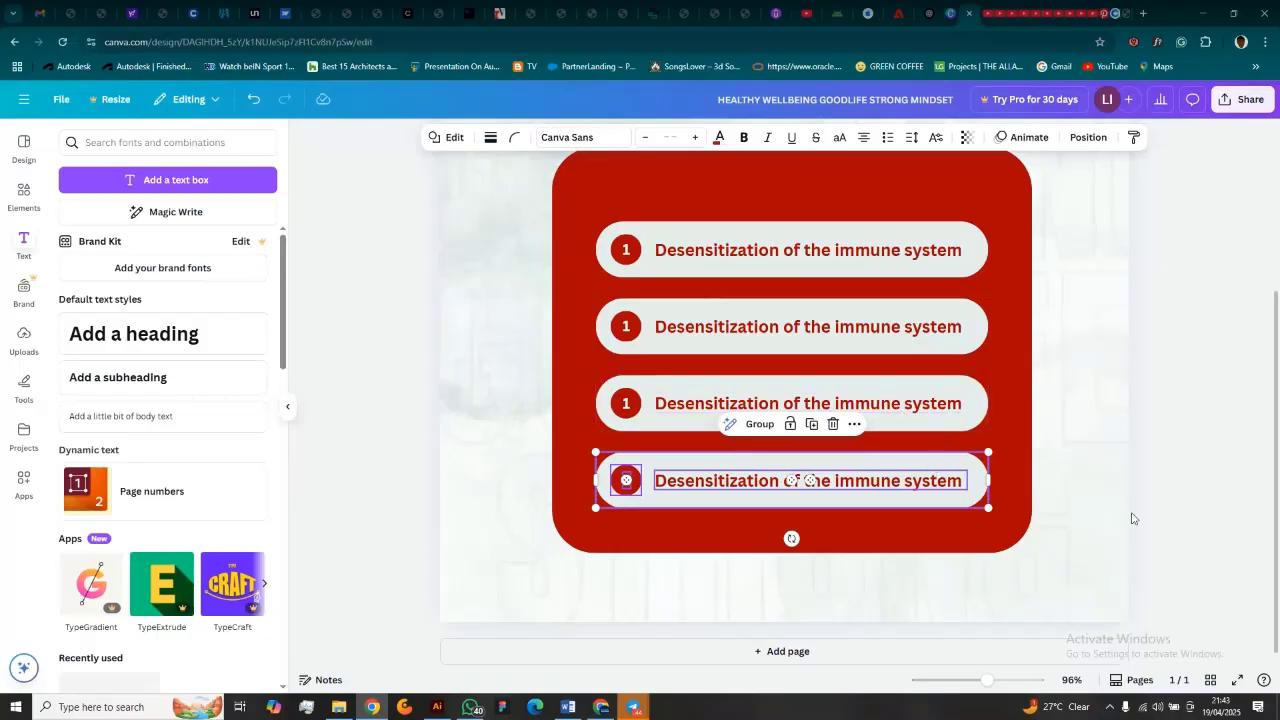
Step: Select all four bars with their contents and move them up to centre them vertically on the red card
{"action": "left_click_drag", "start_coordinate": [1196, 531], "coordinate": [597, 220]}
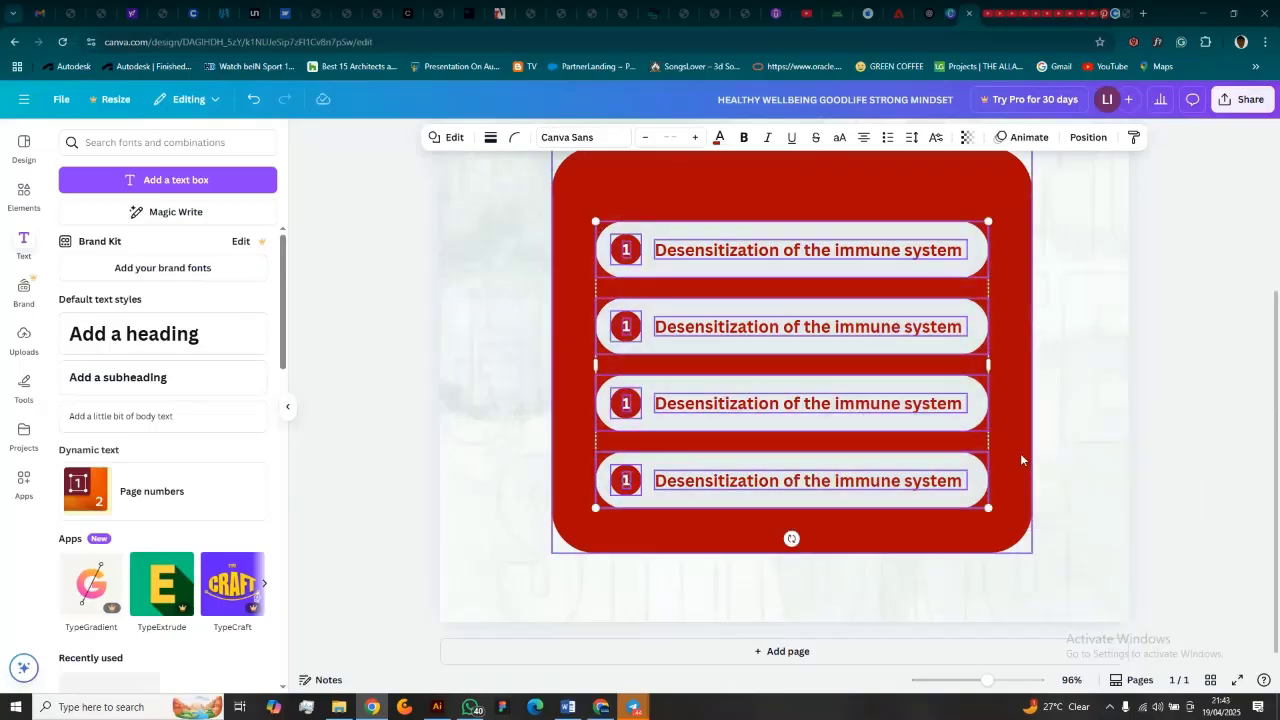
{"action": "left_click_drag", "start_coordinate": [647, 232], "coordinate": [647, 218]}
{"action": "scroll", "coordinate": [806, 355], "scroll_direction": "up", "scroll_amount": 3}
{"action": "scroll", "coordinate": [806, 349], "scroll_direction": "down", "scroll_amount": 3}
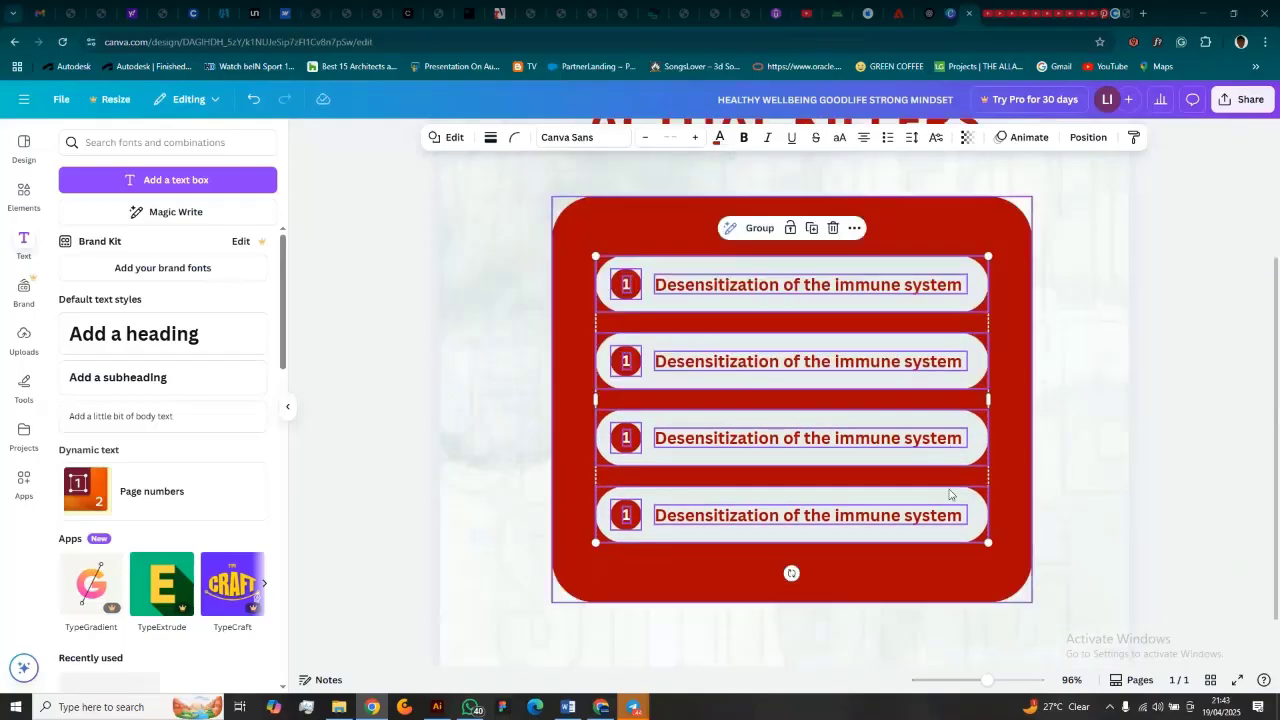
Step: Renumber the circles on the second, third and fourth bars as 2, 3 and 4
{"action": "mouse_move", "coordinate": [987, 681]}
{"action": "left_mouse_down"}
{"action": "mouse_move", "coordinate": [955, 688]}
{"action": "mouse_move", "coordinate": [975, 688]}
{"action": "left_mouse_up"}
{"action": "left_click", "coordinate": [1166, 363]}
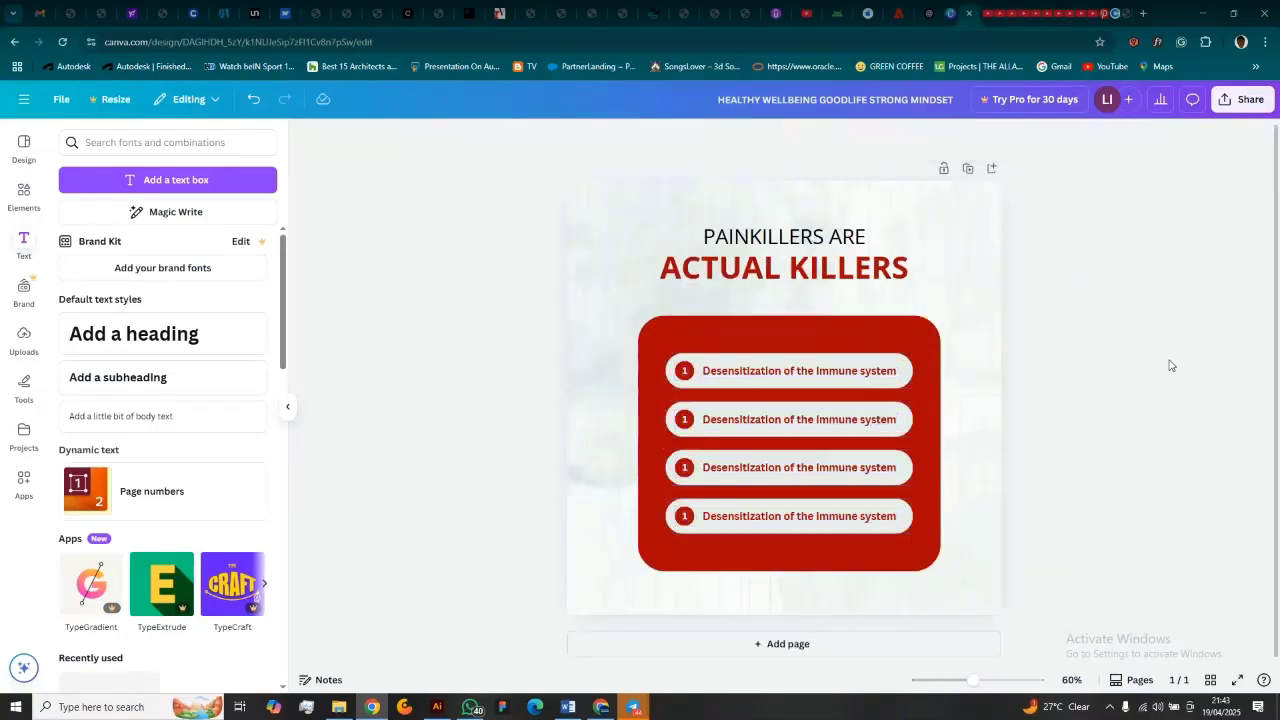
{"action": "left_click", "coordinate": [684, 421]}
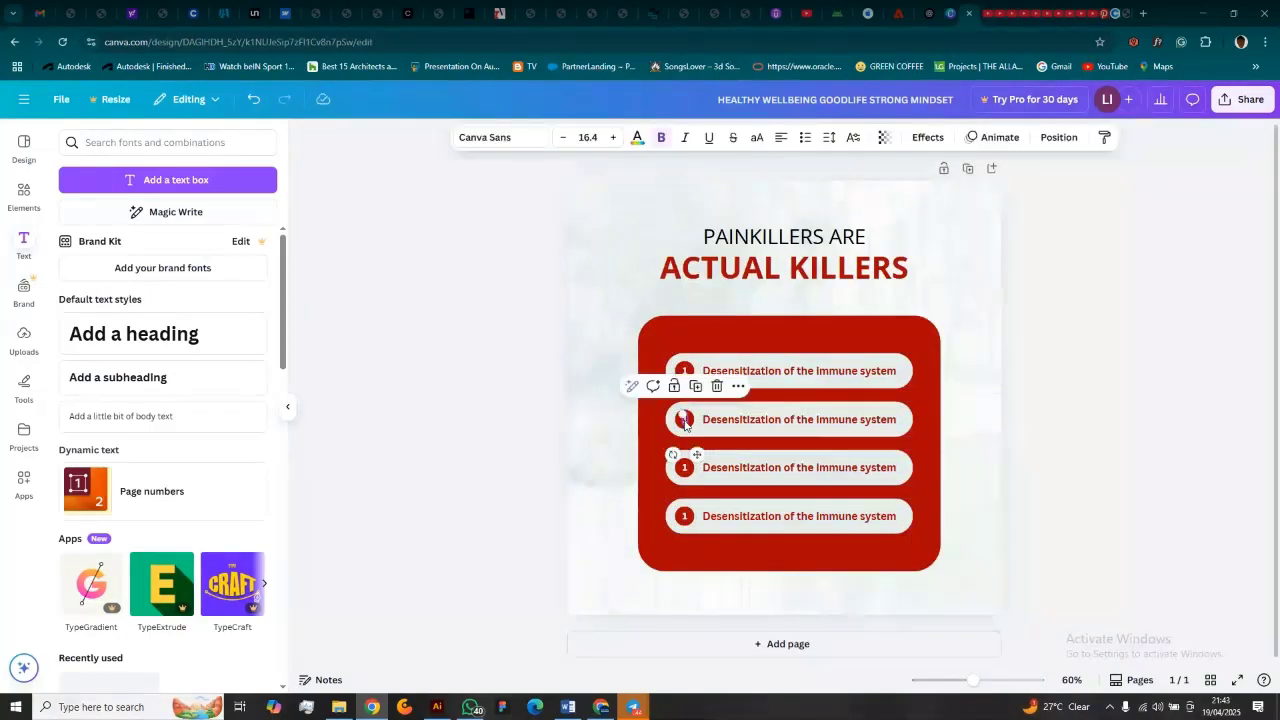
{"action": "type", "text": "2"}
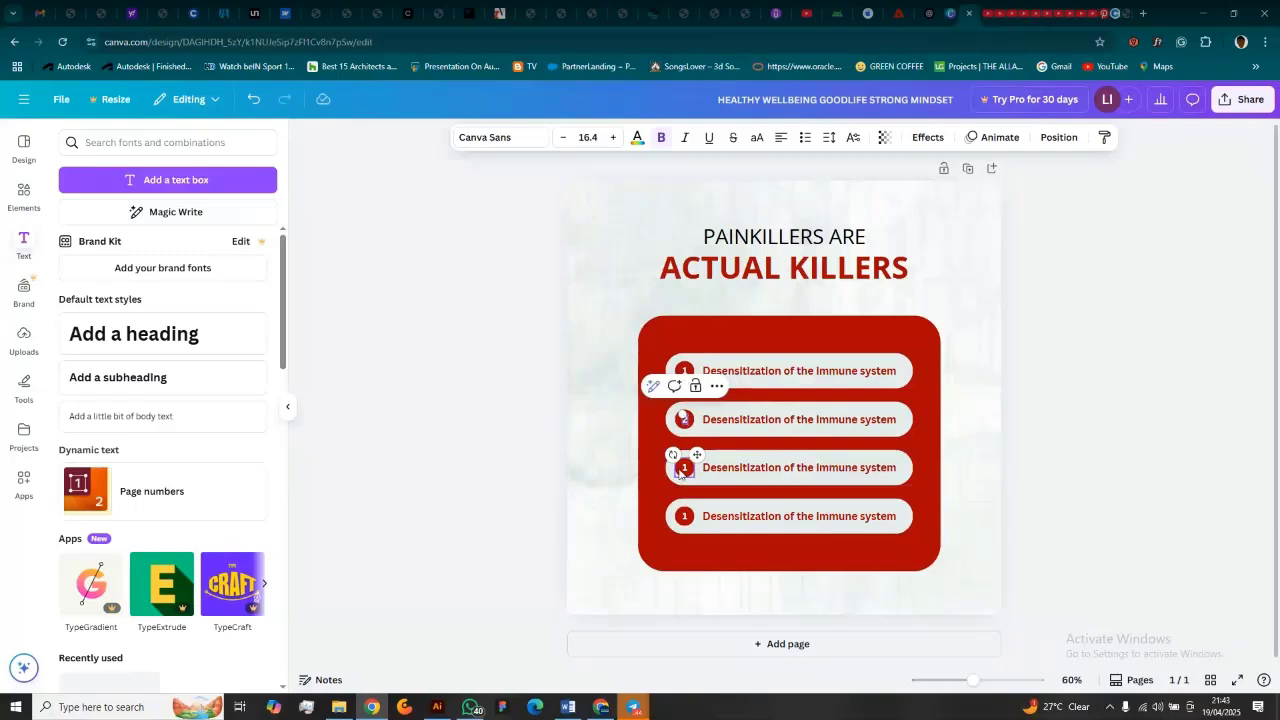
{"action": "left_click", "coordinate": [684, 468]}
{"action": "left_click", "coordinate": [684, 468]}
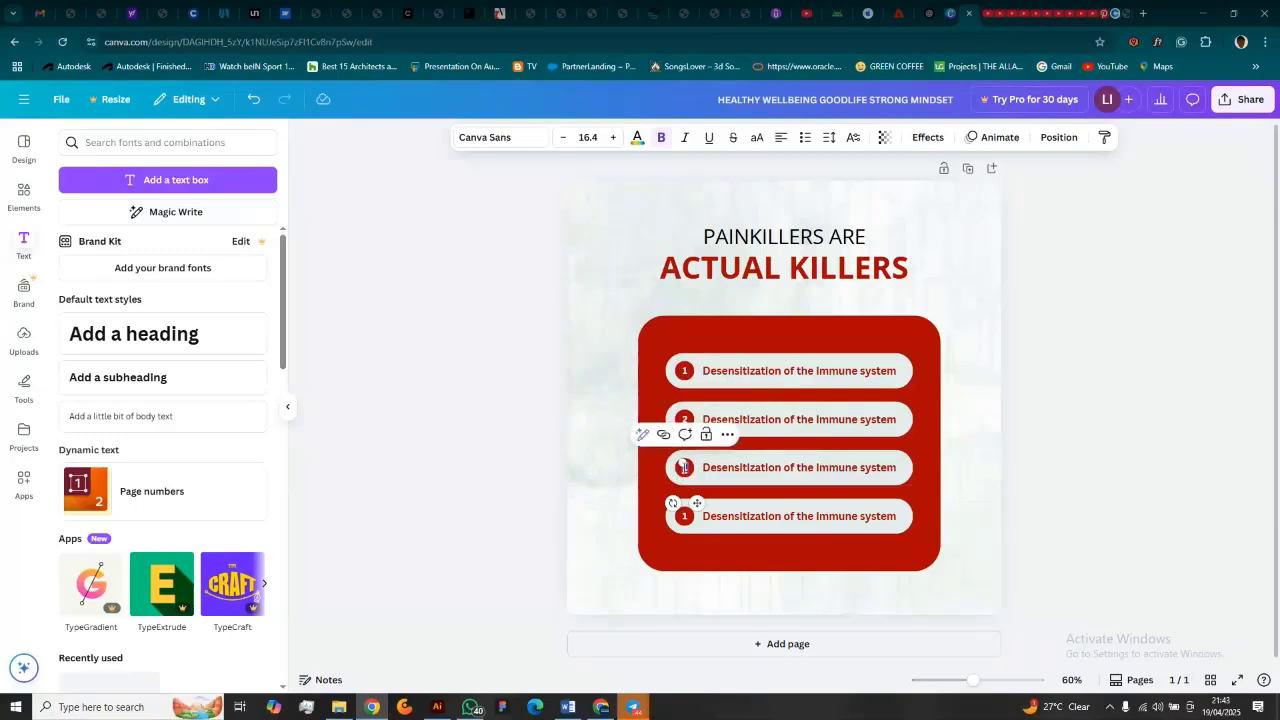
{"action": "type", "text": "3"}
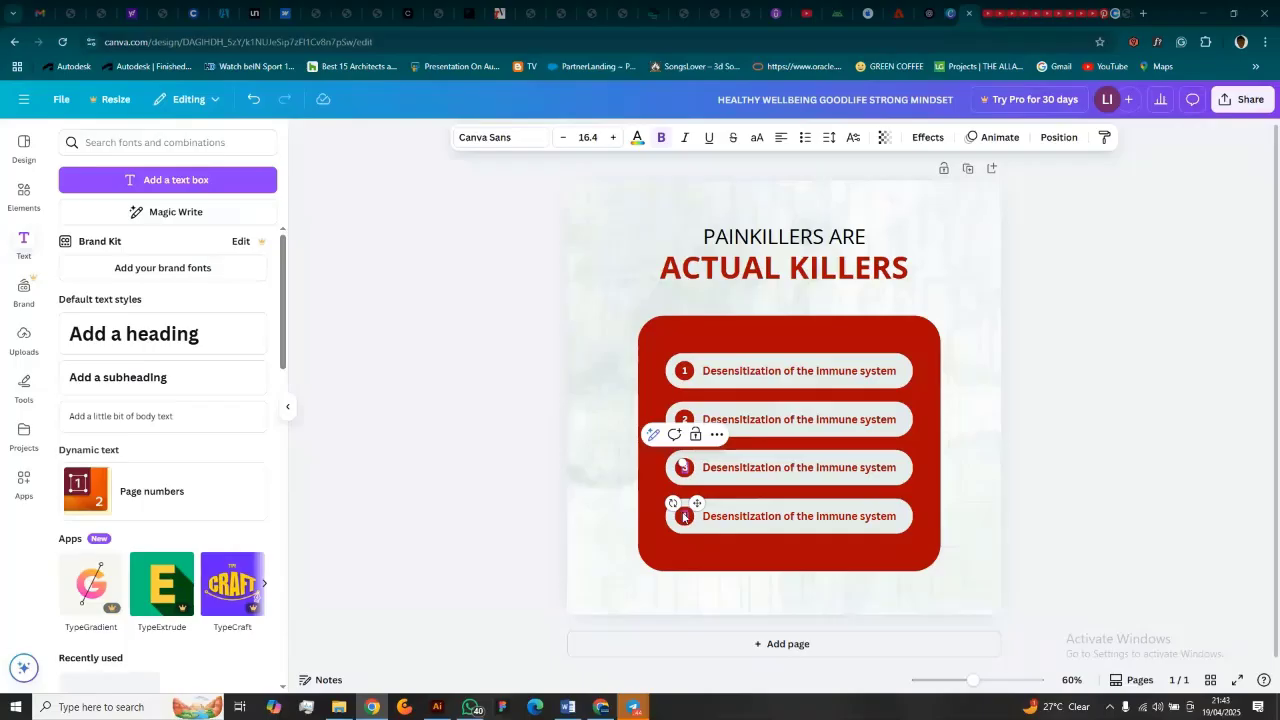
{"action": "left_click", "coordinate": [685, 516]}
{"action": "left_click", "coordinate": [685, 516]}
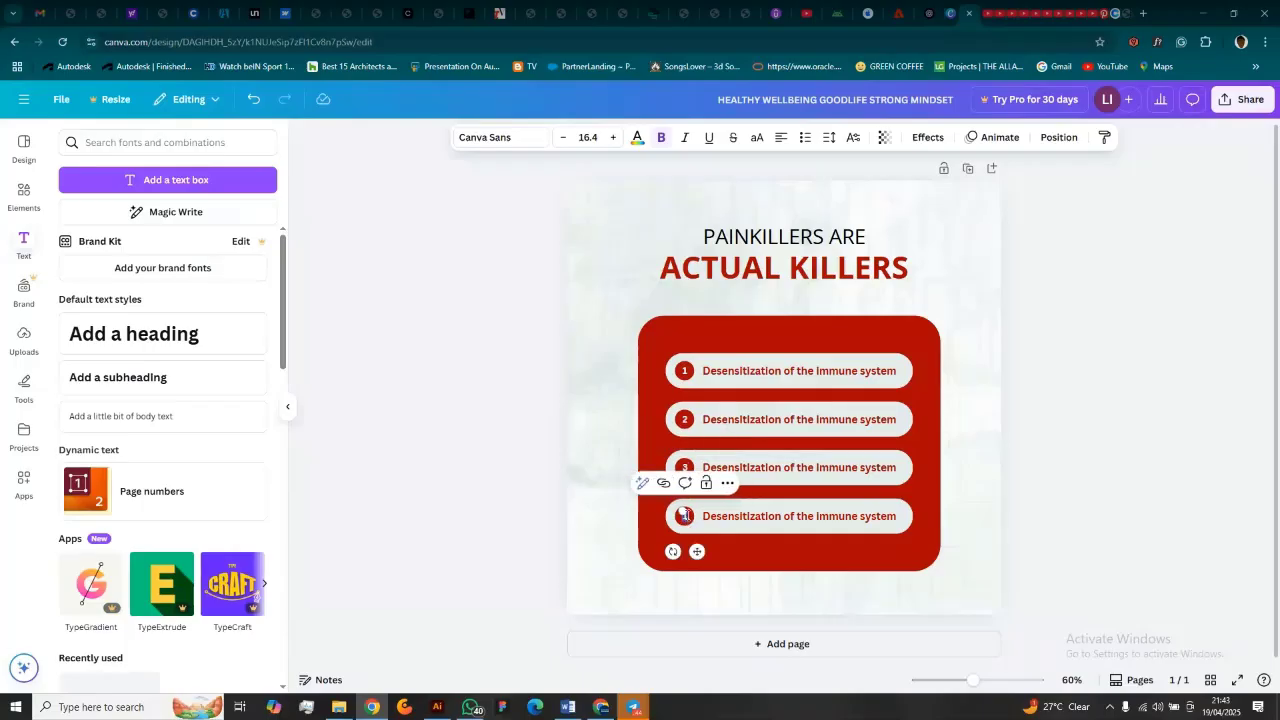
{"action": "type", "text": "4"}
{"action": "left_click", "coordinate": [1106, 474]}
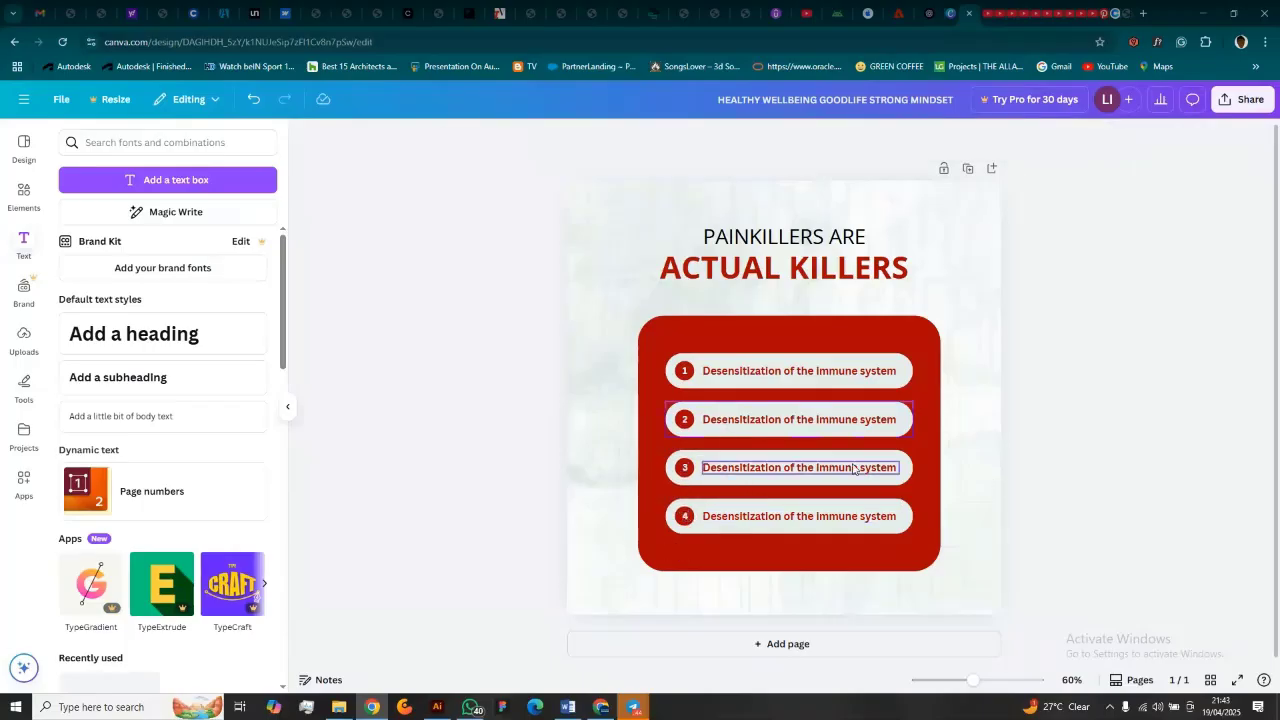
Step: Open the second bar's text for editing with its whole content selected
{"action": "left_click", "coordinate": [764, 421]}
{"action": "left_click", "coordinate": [762, 420]}
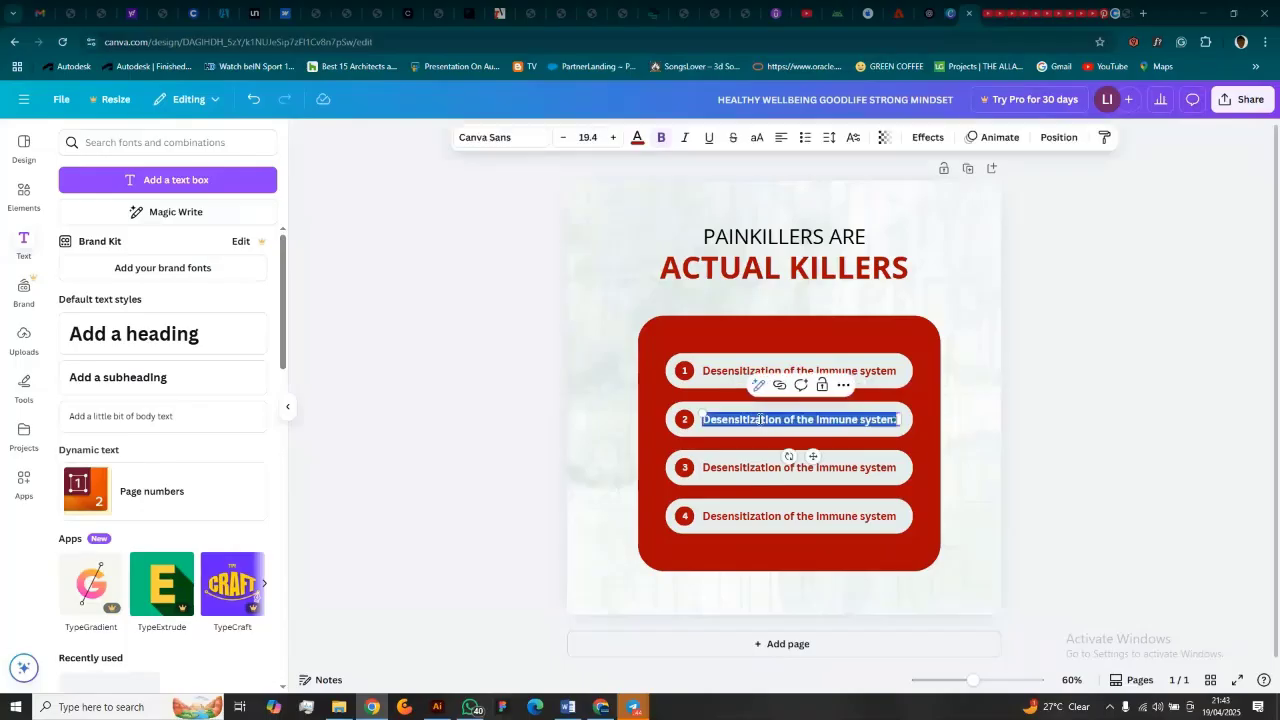
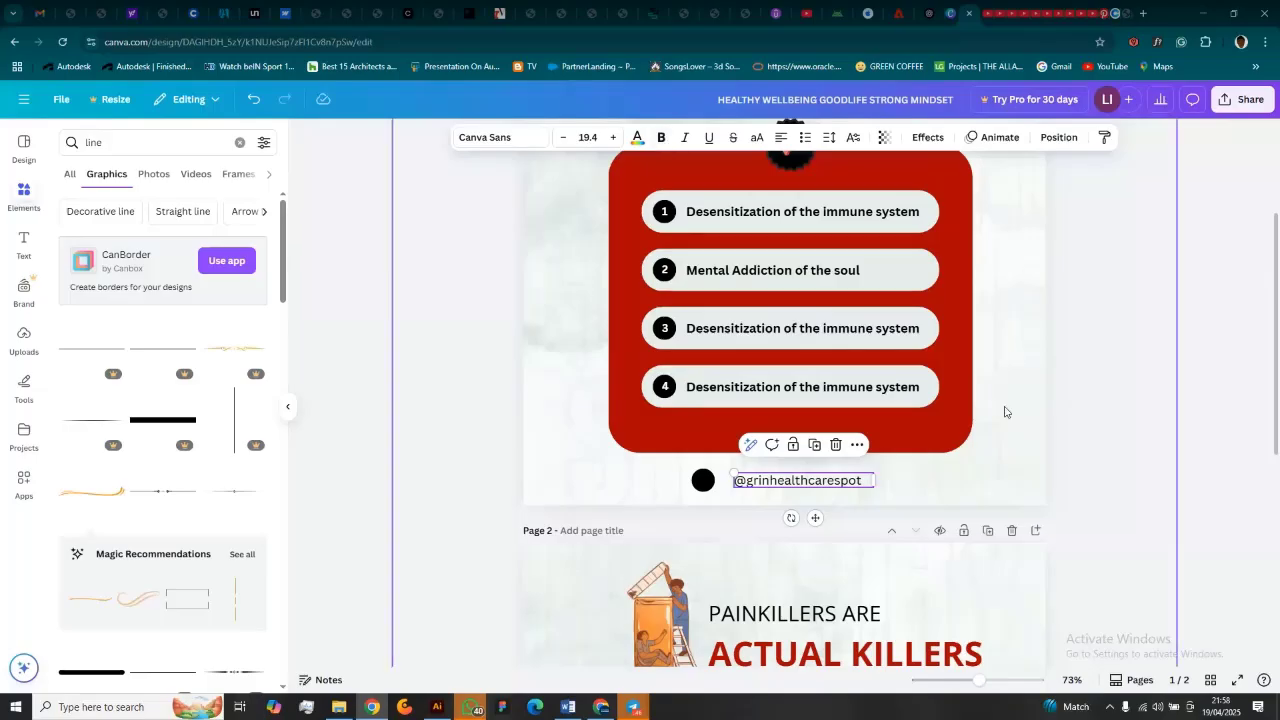
Step: Move the black footer circle closer to the social handle text and shift both together slightly to the right below the red card
{"action": "left_click", "coordinate": [933, 494]}
{"action": "left_click_drag", "start_coordinate": [704, 483], "coordinate": [721, 484]}
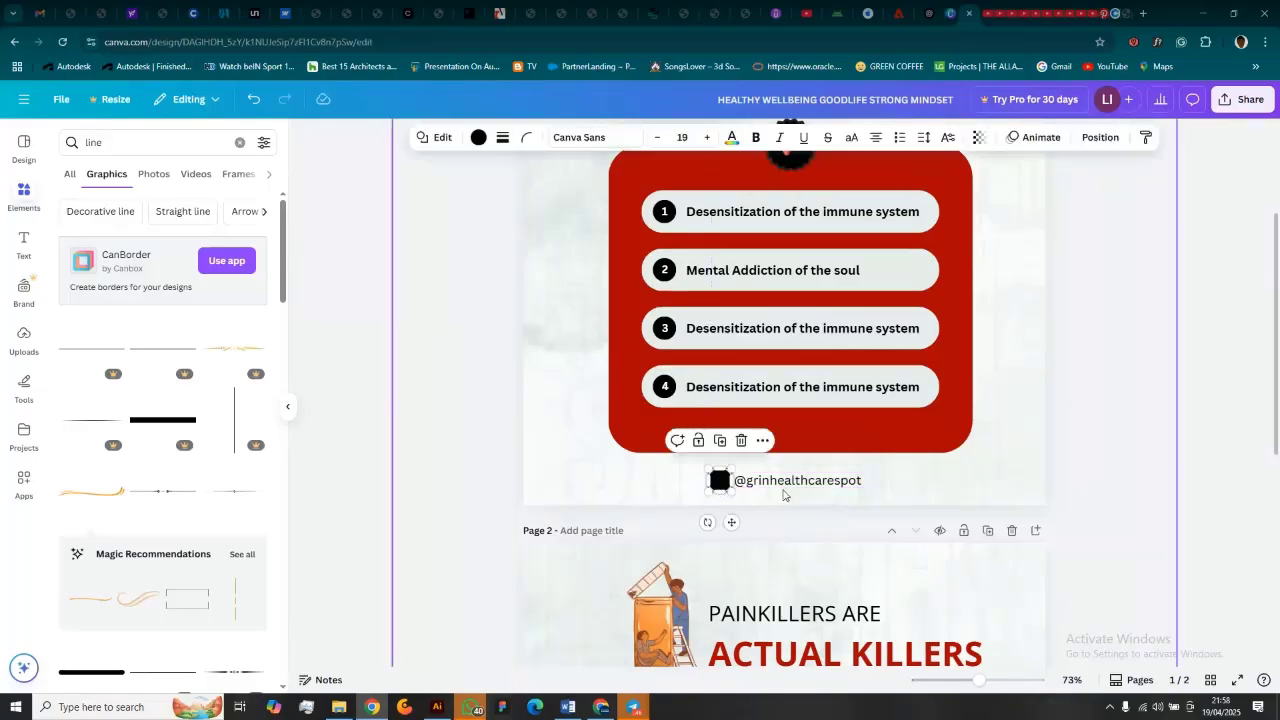
{"action": "mouse_move", "coordinate": [800, 493]}
{"action": "left_mouse_down"}
{"action": "mouse_move", "coordinate": [828, 486]}
{"action": "mouse_move", "coordinate": [813, 486]}
{"action": "left_mouse_up"}
{"action": "left_click", "coordinate": [720, 482], "text": "shift"}
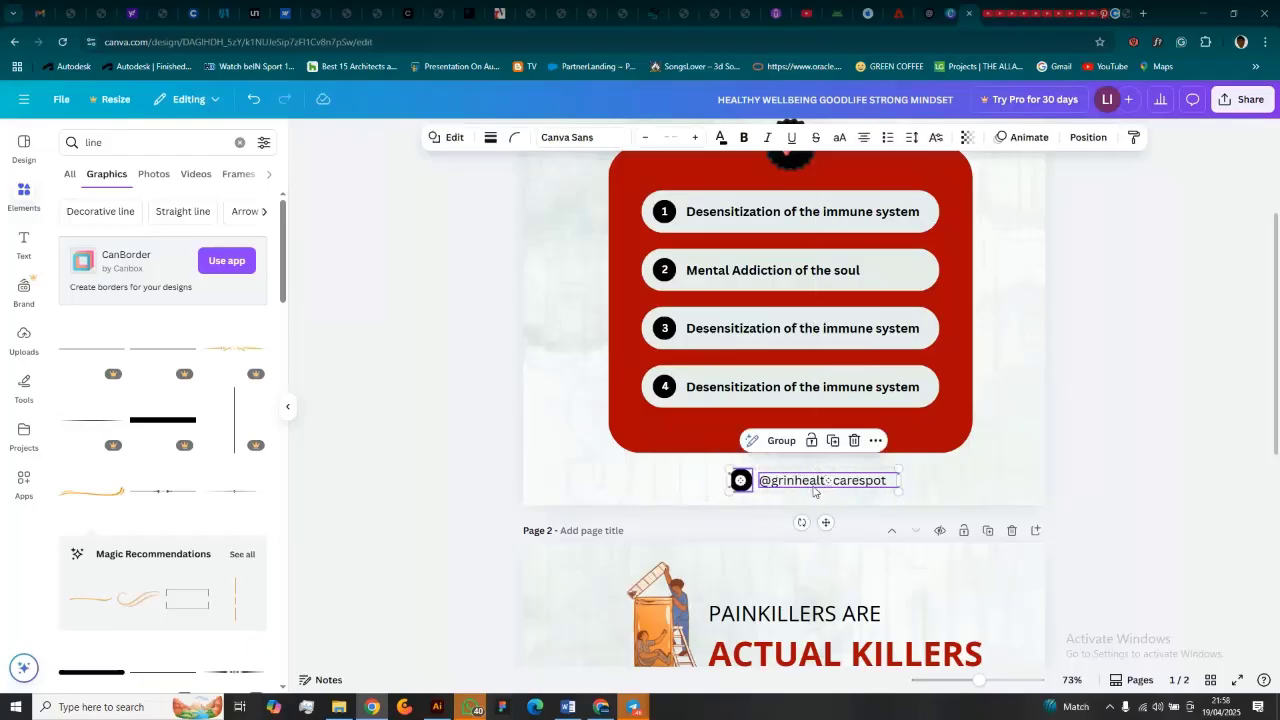
{"action": "left_click", "coordinate": [1194, 506]}
Step: Search the graphics library for "instagram icon"
{"action": "left_click", "coordinate": [742, 482]}
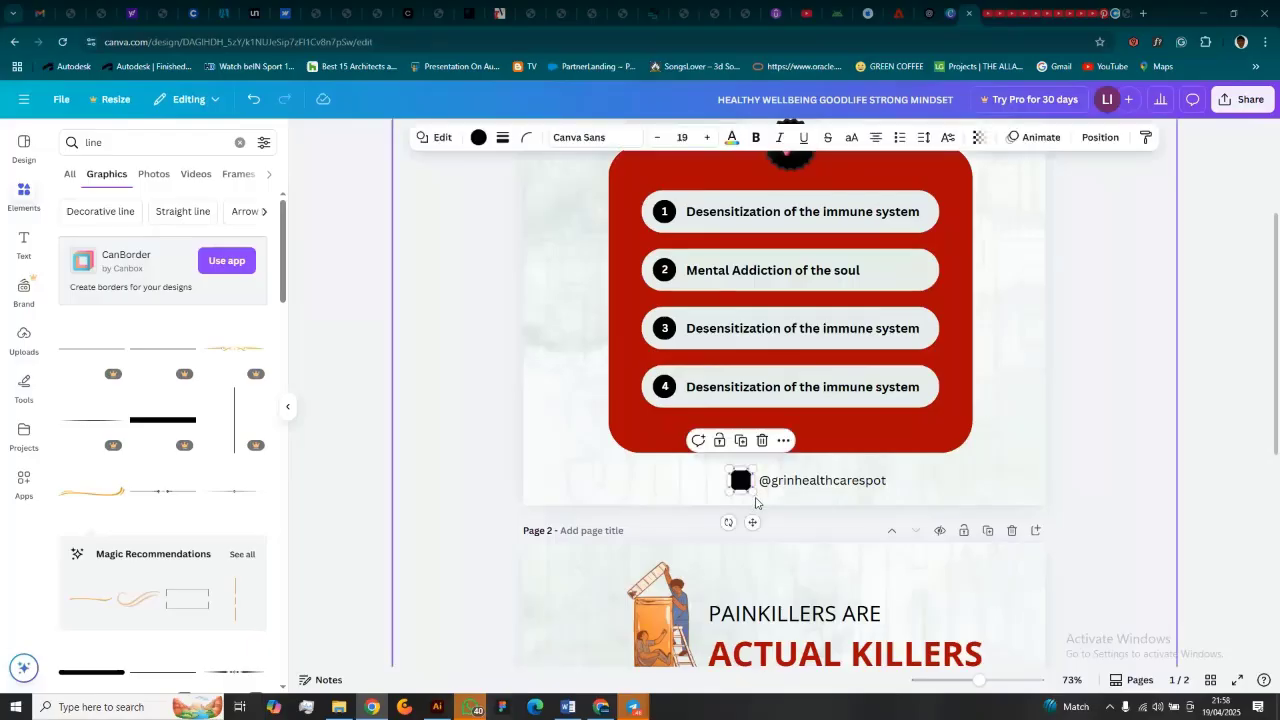
{"action": "double_click", "coordinate": [129, 141]}
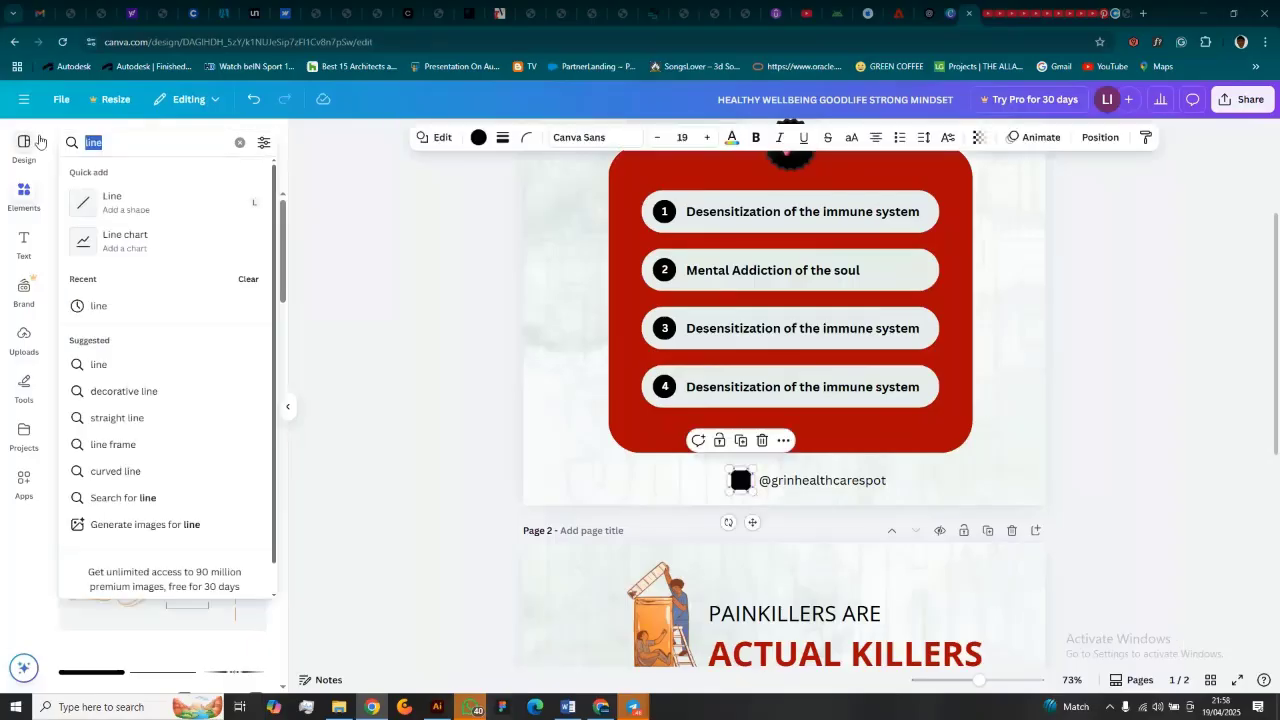
{"action": "type", "text": "i"}
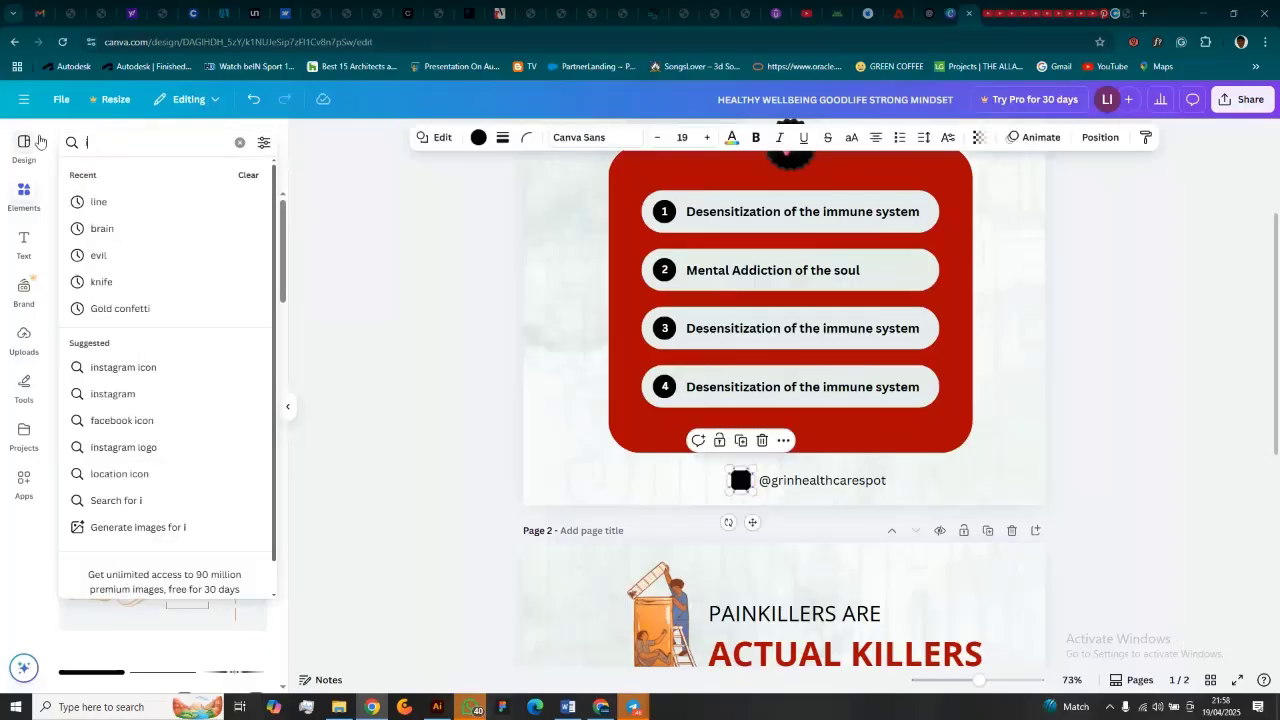
{"action": "type", "text": "nst"}
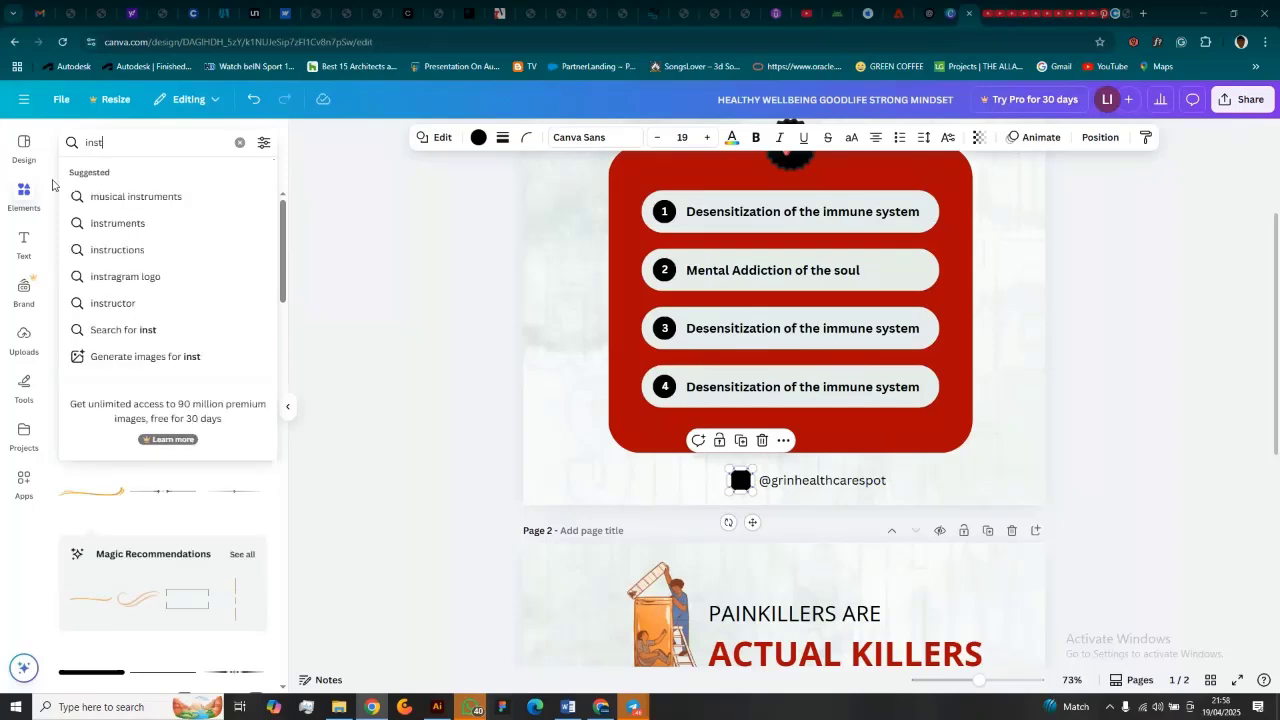
{"action": "type", "text": "ra"}
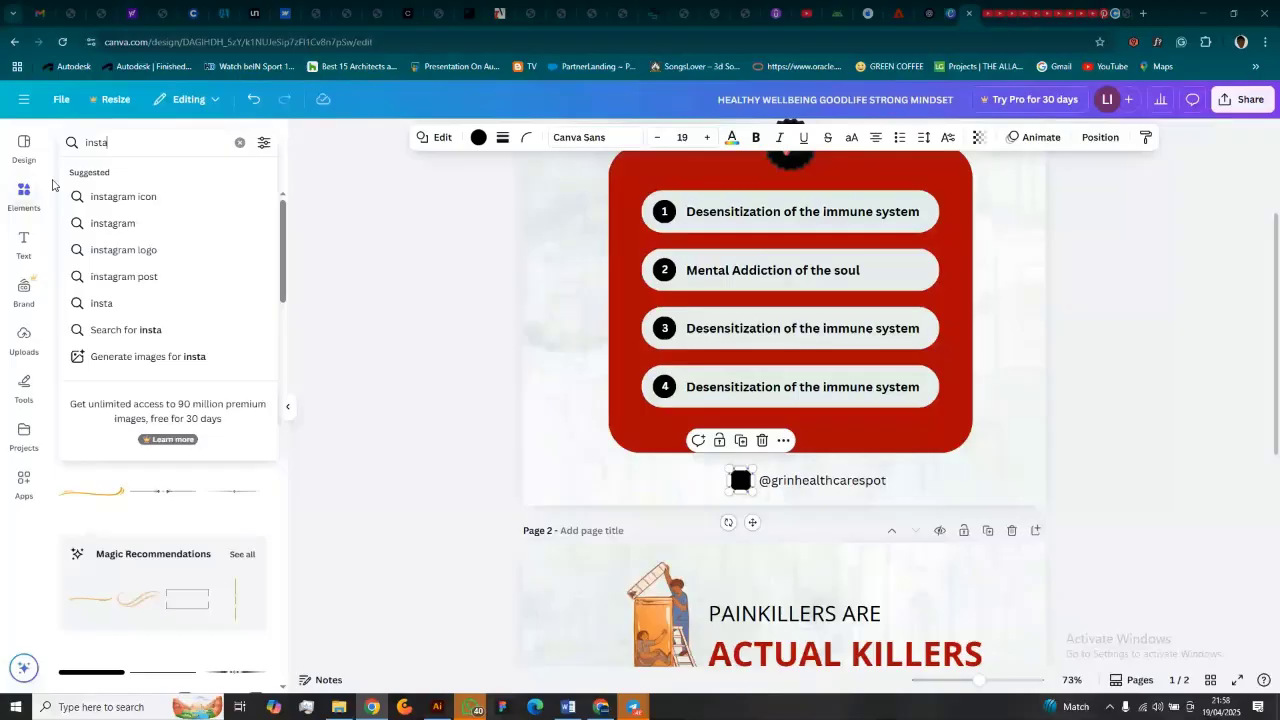
{"action": "left_click", "coordinate": [160, 197]}
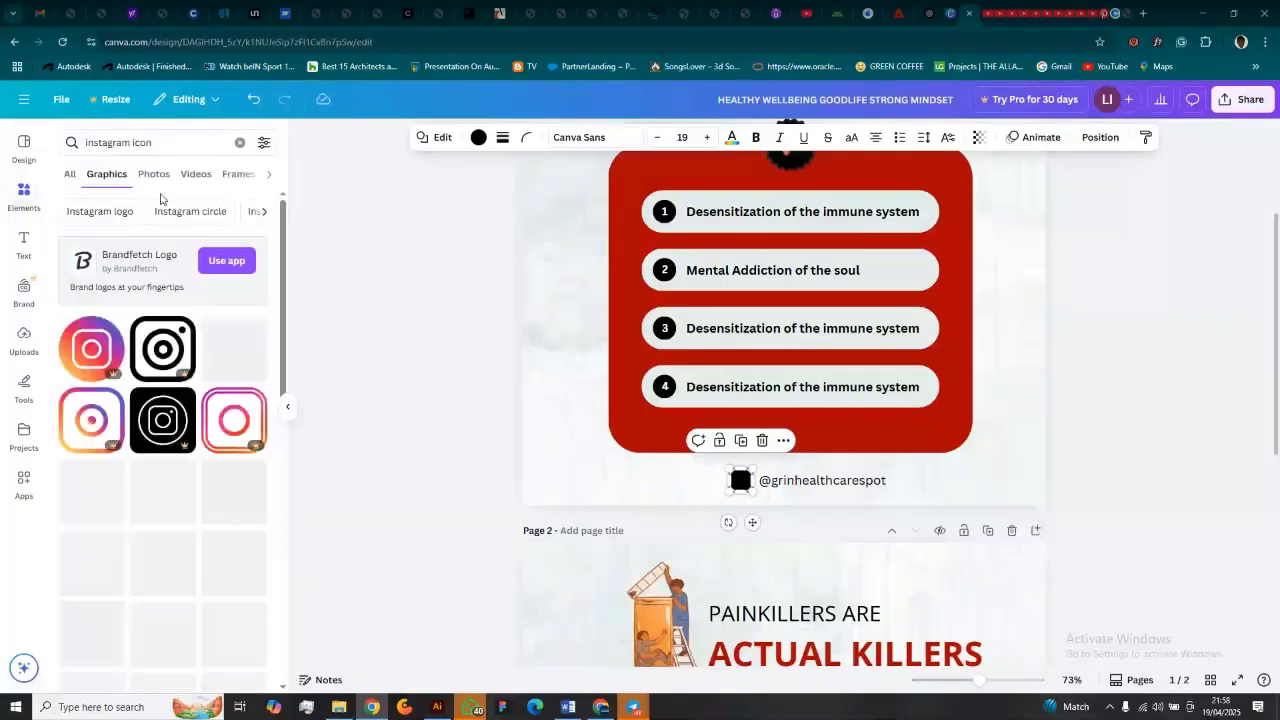
Step: Look through the Instagram icon graphics for a suitable icon to go with the social handle
{"action": "scroll", "coordinate": [210, 430], "scroll_direction": "down", "scroll_amount": 5}
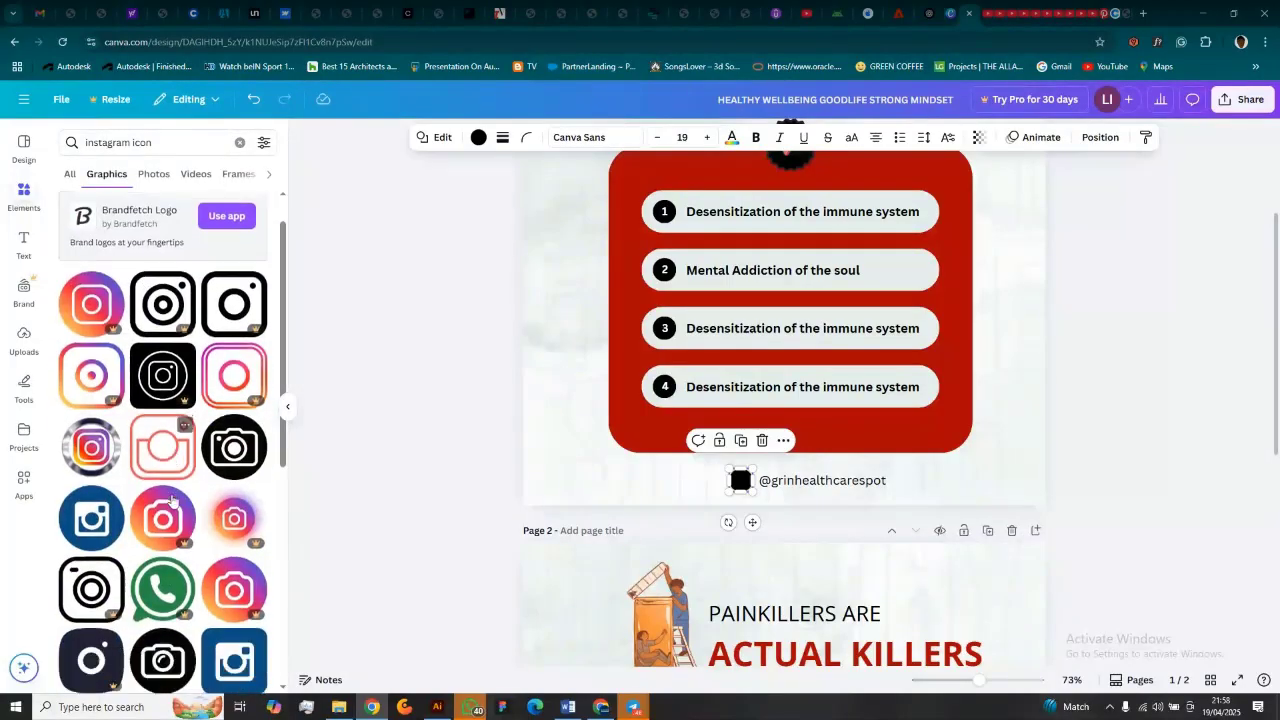
{"action": "scroll", "coordinate": [190, 455], "scroll_direction": "up", "scroll_amount": 3}
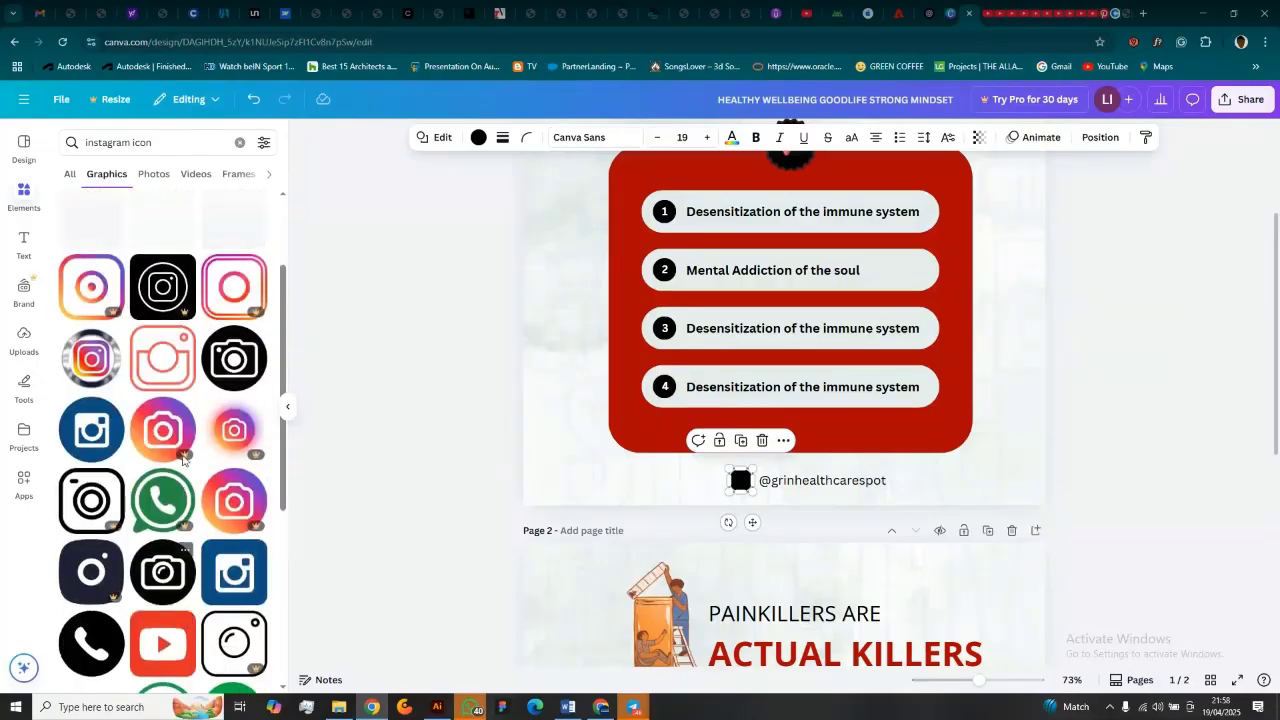
{"action": "scroll", "coordinate": [183, 459], "scroll_direction": "up", "scroll_amount": 3}
{"action": "scroll", "coordinate": [165, 300], "scroll_direction": "down", "scroll_amount": 6}
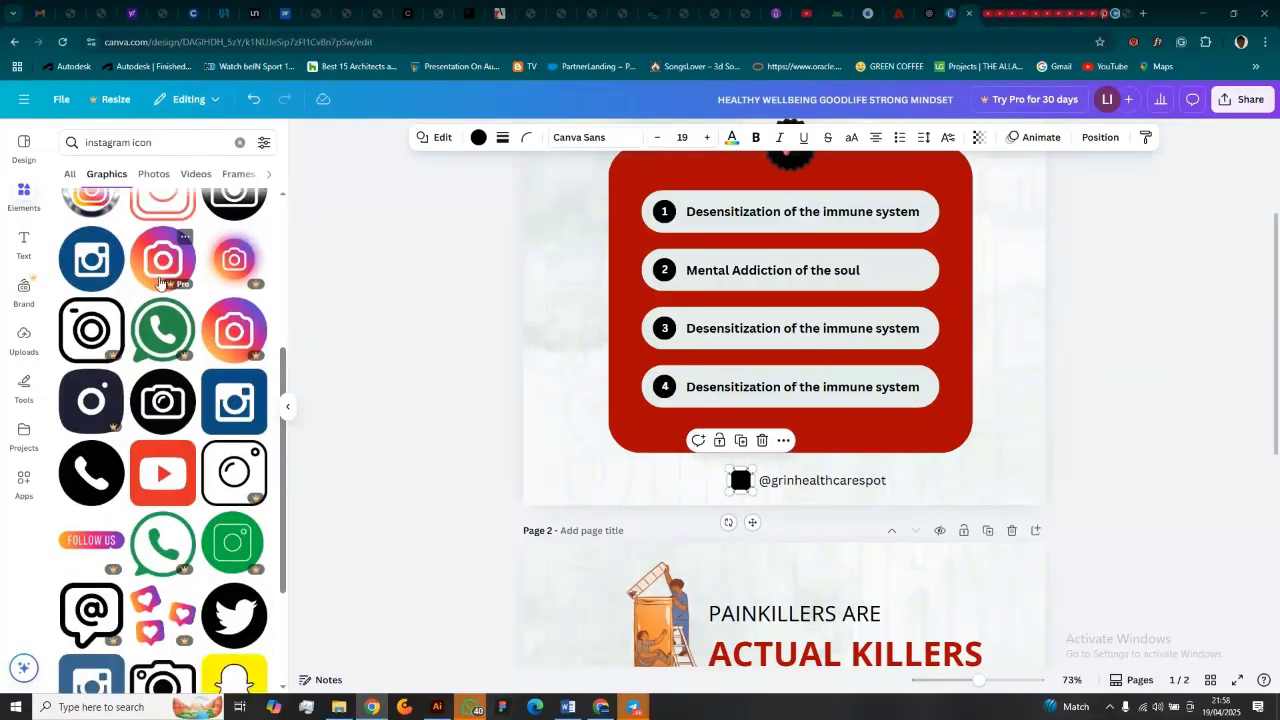
{"action": "scroll", "coordinate": [160, 283], "scroll_direction": "down", "scroll_amount": 2}
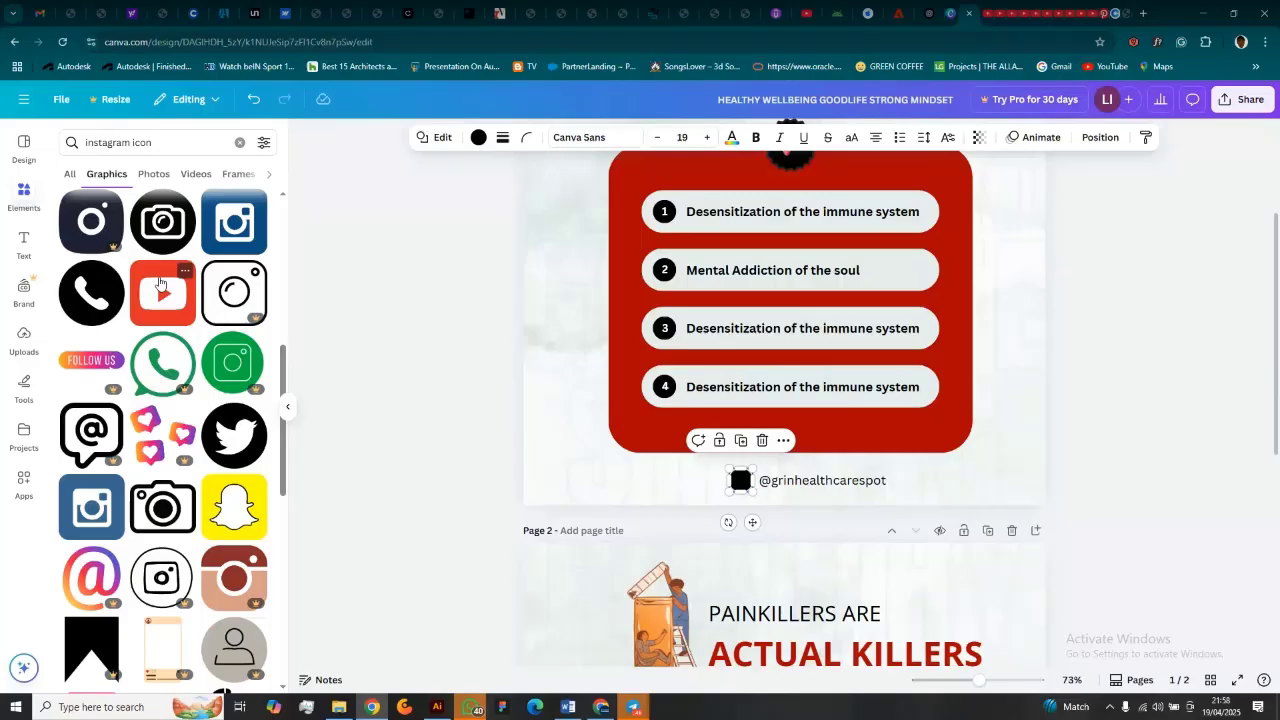
{"action": "scroll", "coordinate": [160, 283], "scroll_direction": "down", "scroll_amount": 3}
{"action": "scroll", "coordinate": [159, 283], "scroll_direction": "down", "scroll_amount": 2}
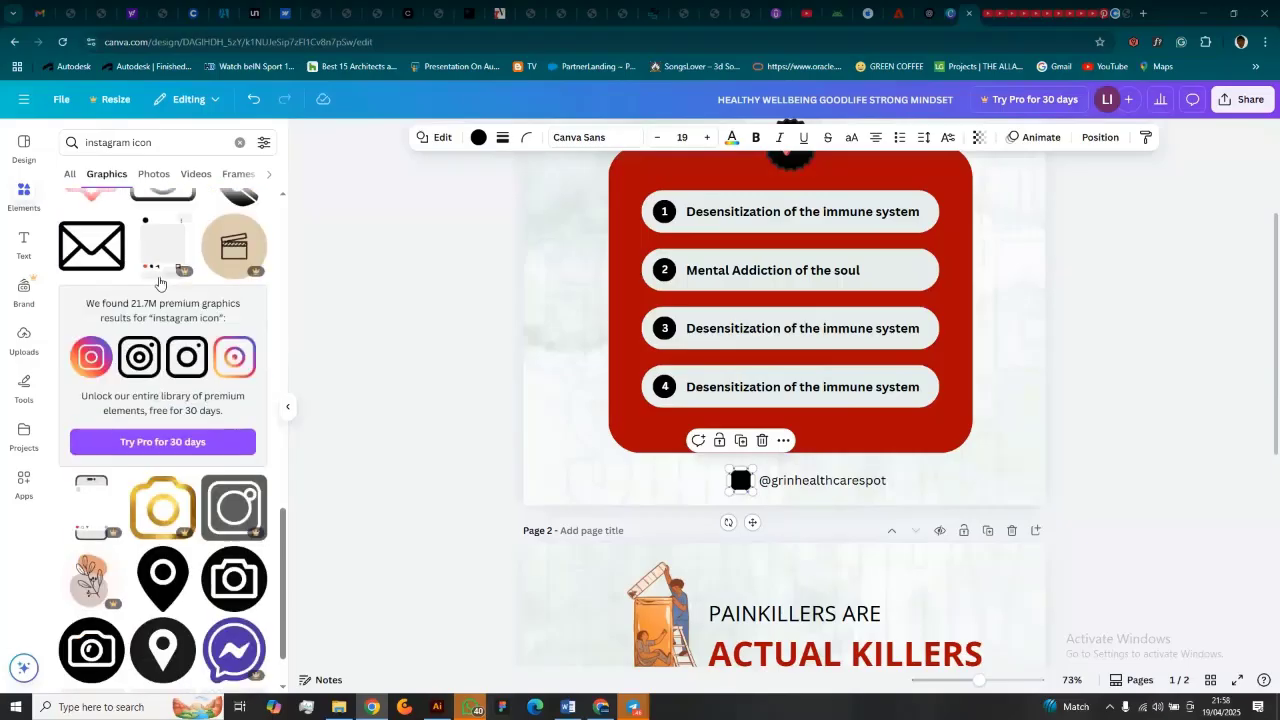
{"action": "scroll", "coordinate": [159, 283], "scroll_direction": "down", "scroll_amount": 4}
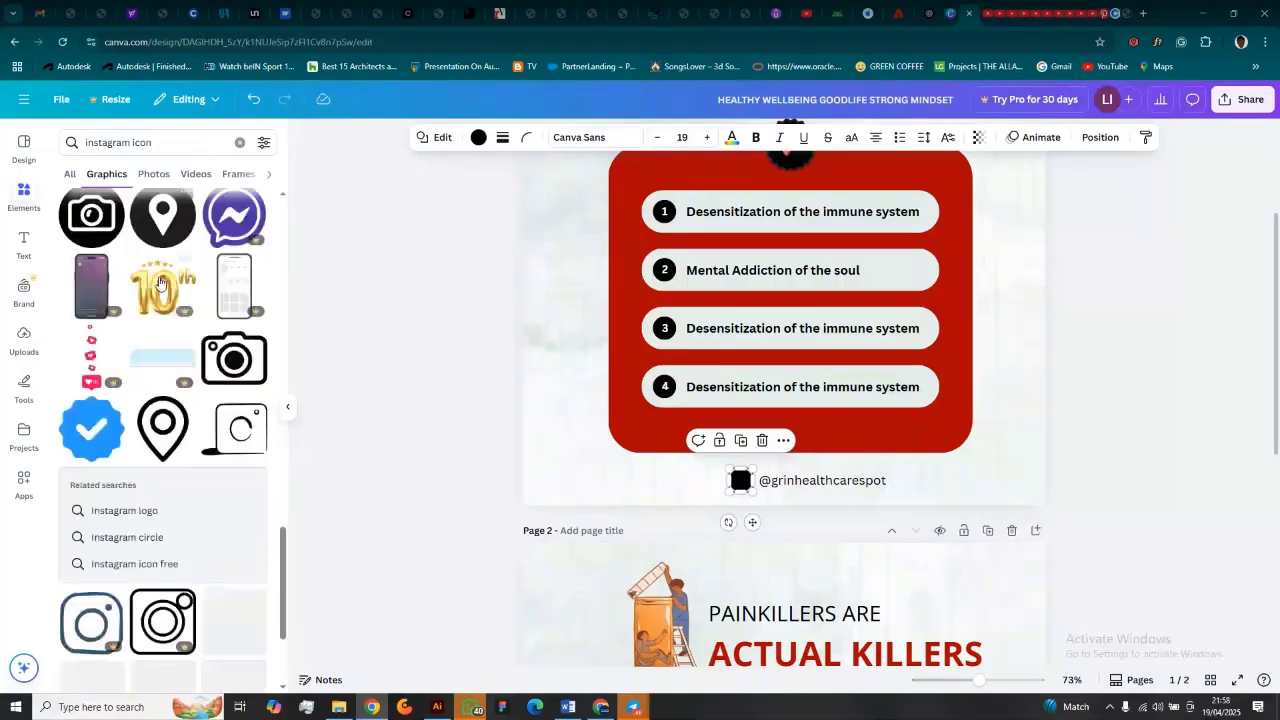
{"action": "scroll", "coordinate": [160, 284], "scroll_direction": "down", "scroll_amount": 2}
{"action": "scroll", "coordinate": [161, 283], "scroll_direction": "up", "scroll_amount": 8}
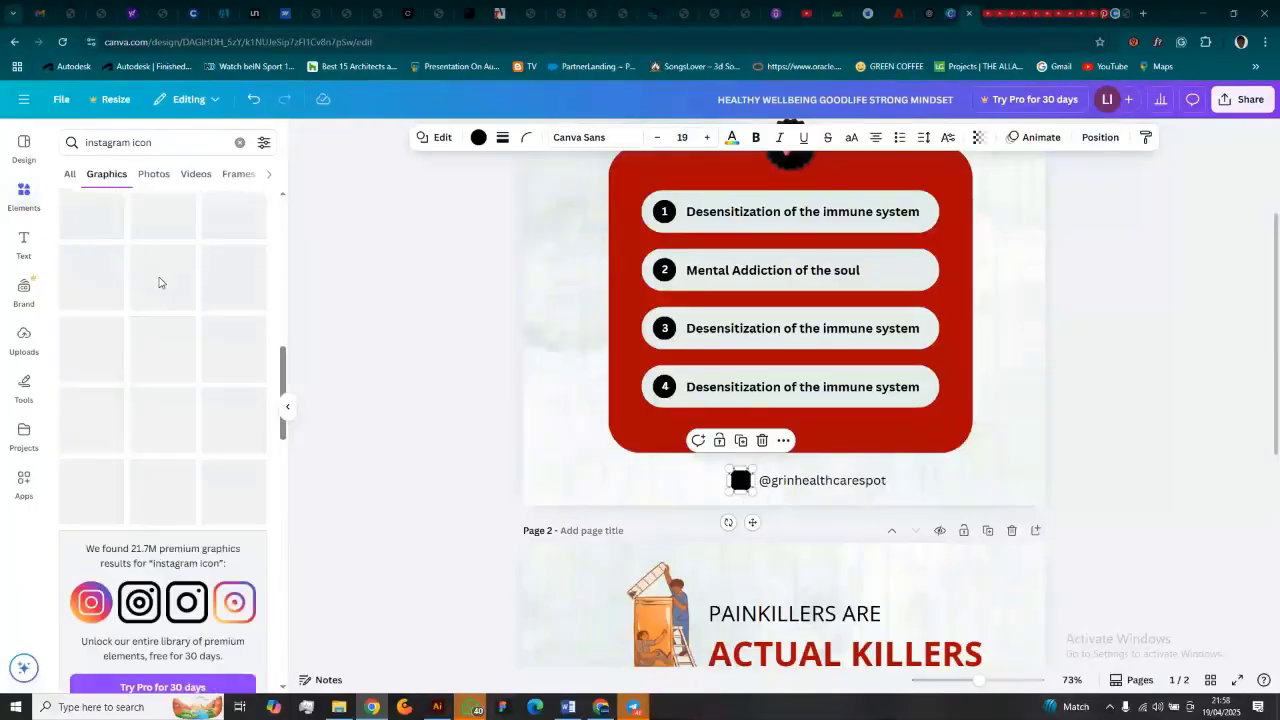
{"action": "scroll", "coordinate": [159, 283], "scroll_direction": "down", "scroll_amount": 5}
{"action": "scroll", "coordinate": [159, 283], "scroll_direction": "up", "scroll_amount": 4}
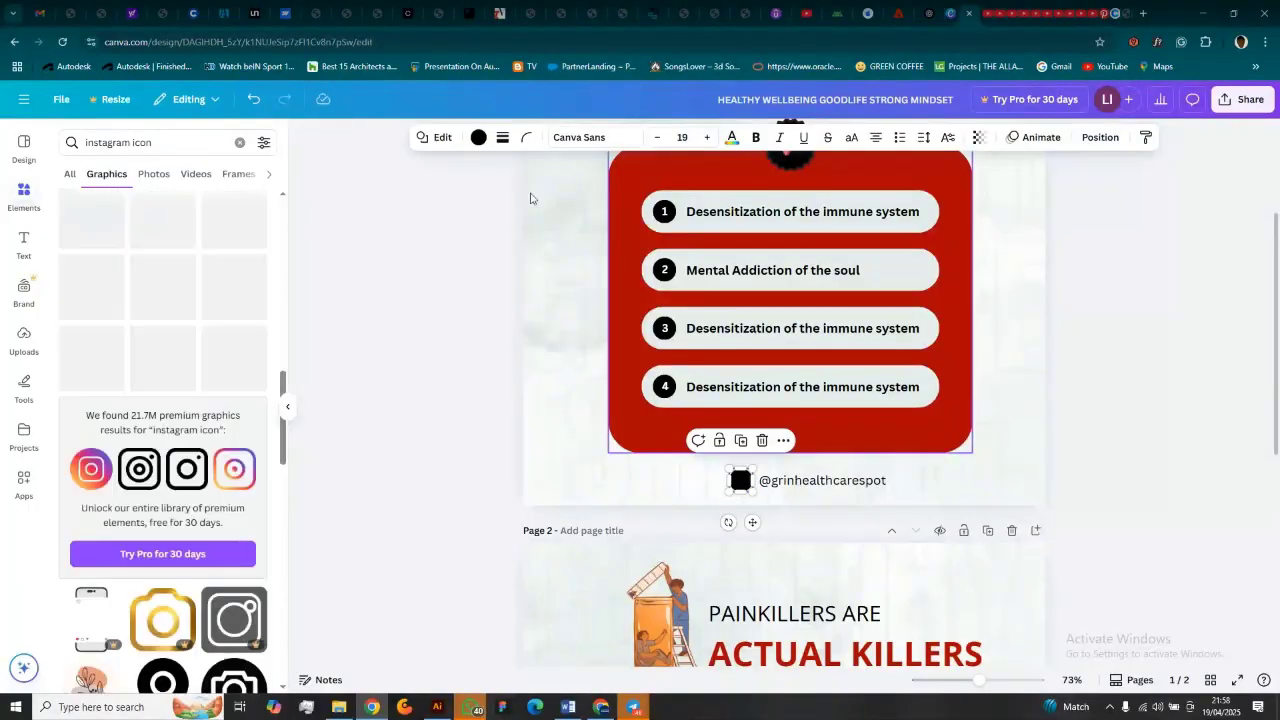
{"action": "scroll", "coordinate": [560, 230], "scroll_direction": "down", "scroll_amount": 5}
{"action": "scroll", "coordinate": [580, 250], "scroll_direction": "up", "scroll_amount": 4}
{"action": "scroll", "coordinate": [100, 450], "scroll_direction": "down", "scroll_amount": 5}
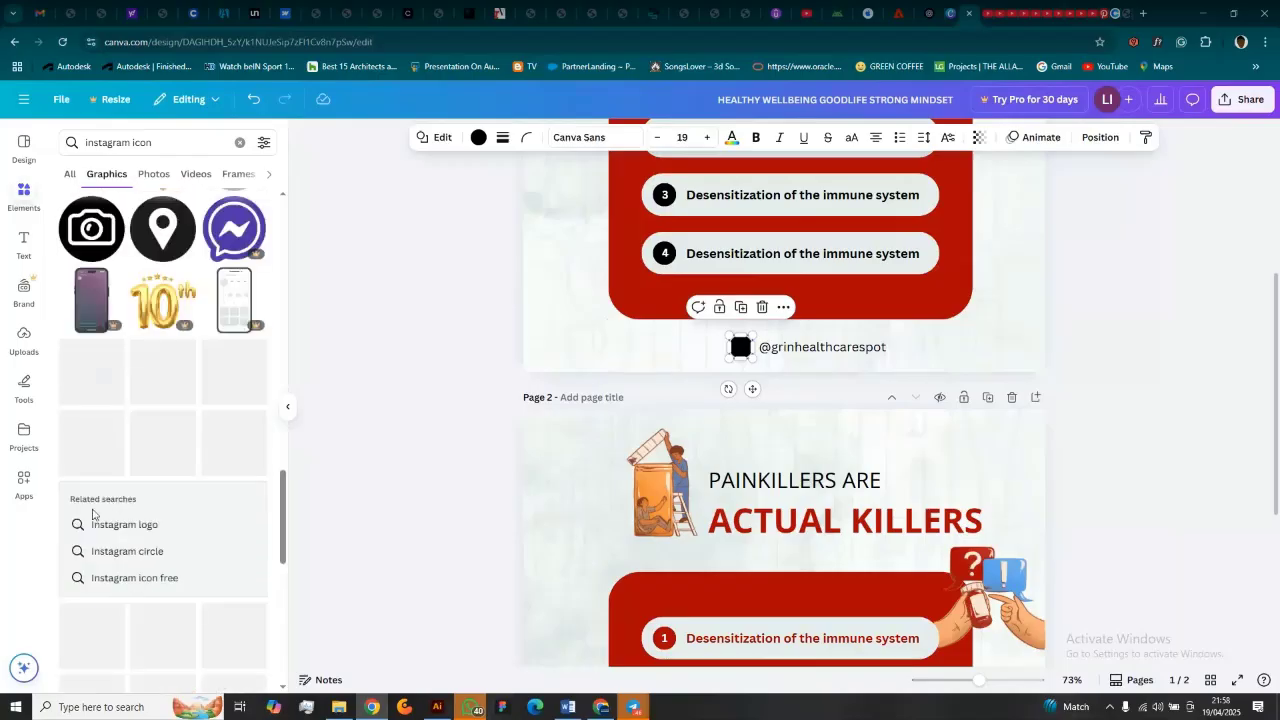
{"action": "scroll", "coordinate": [107, 464], "scroll_direction": "up", "scroll_amount": 4}
{"action": "scroll", "coordinate": [107, 464], "scroll_direction": "down", "scroll_amount": 2}
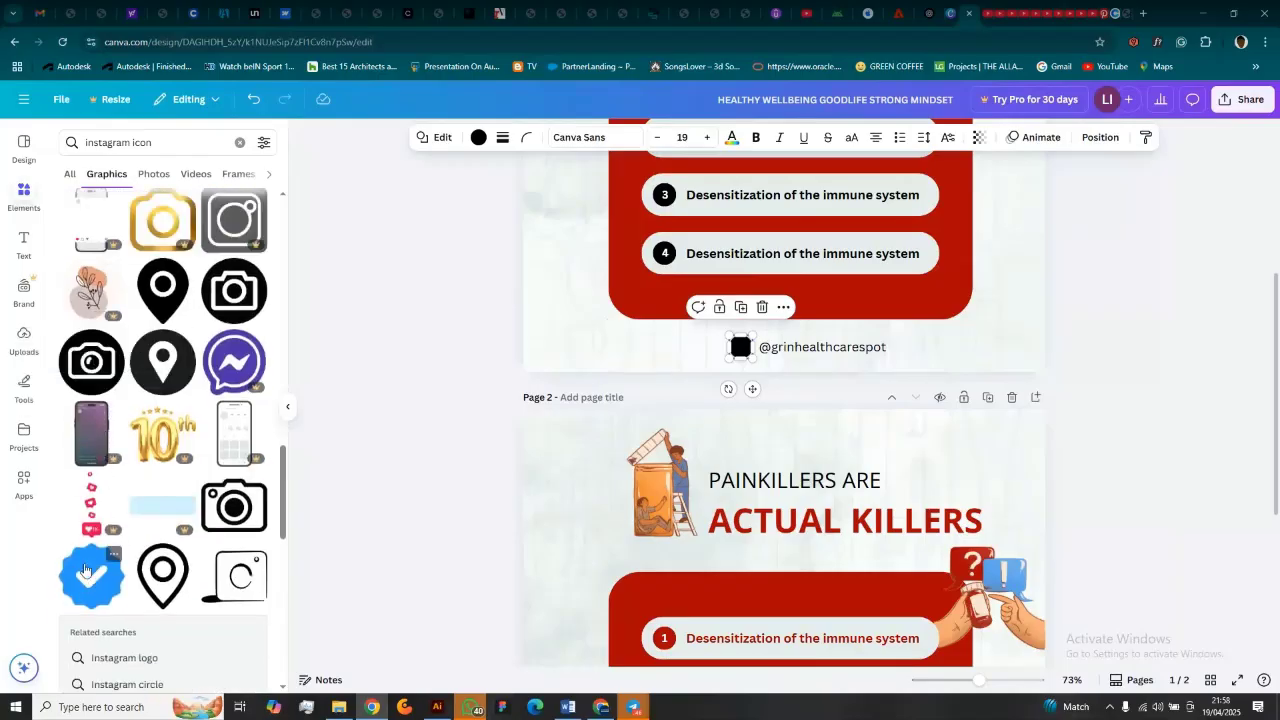
Step: Add the blue verified check badge graphic to page 1 and duplicate that page
{"action": "left_click", "coordinate": [88, 567]}
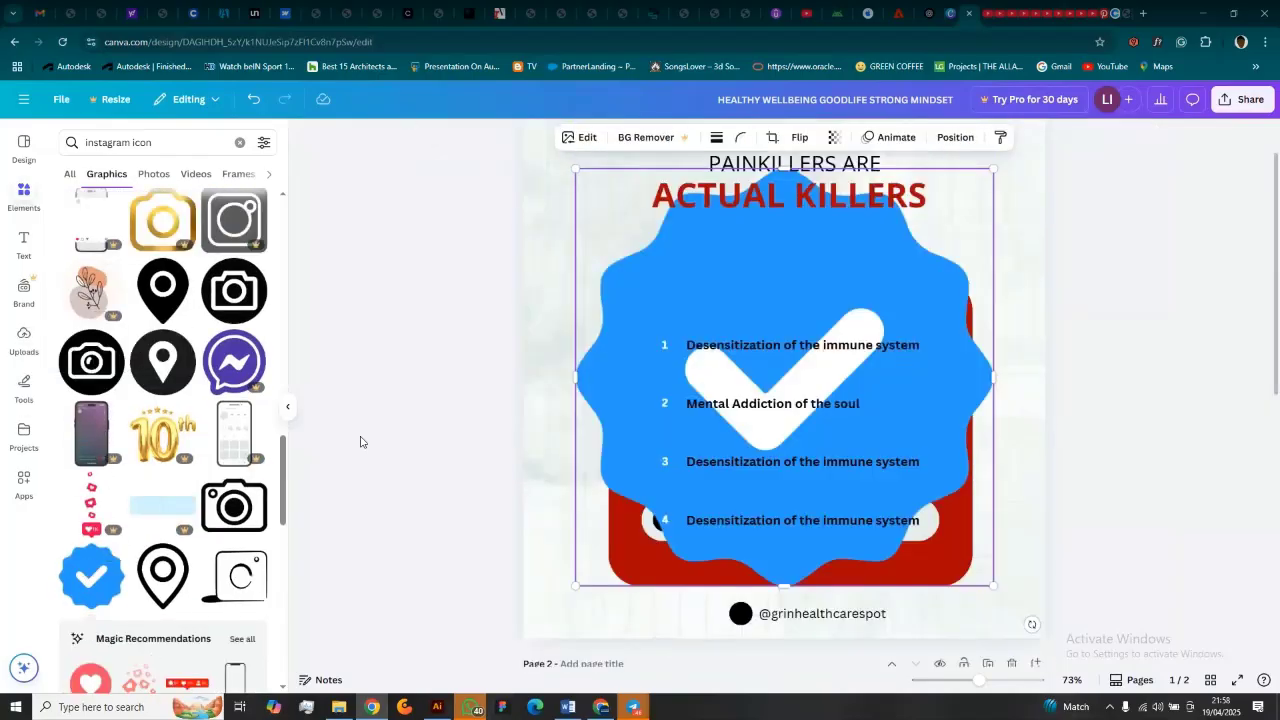
{"action": "scroll", "coordinate": [750, 346], "scroll_direction": "down", "scroll_amount": 6}
{"action": "scroll", "coordinate": [832, 325], "scroll_direction": "up", "scroll_amount": 7}
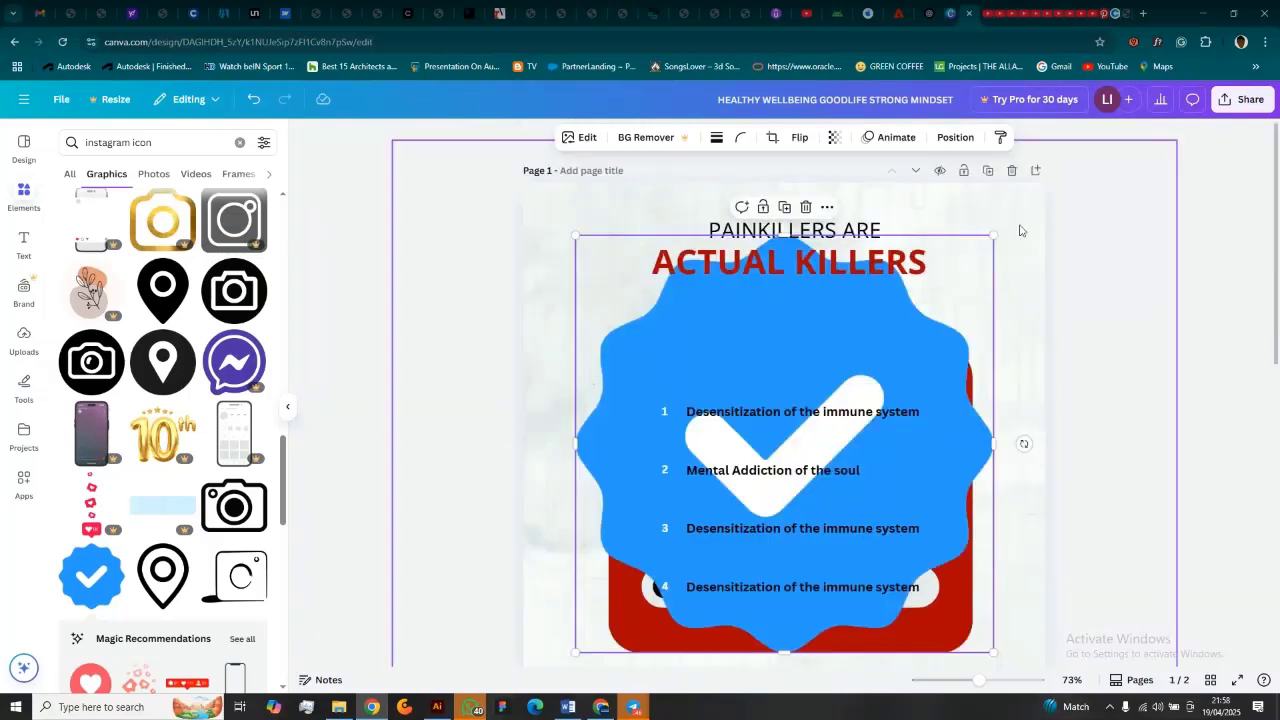
{"action": "left_click", "coordinate": [987, 170]}
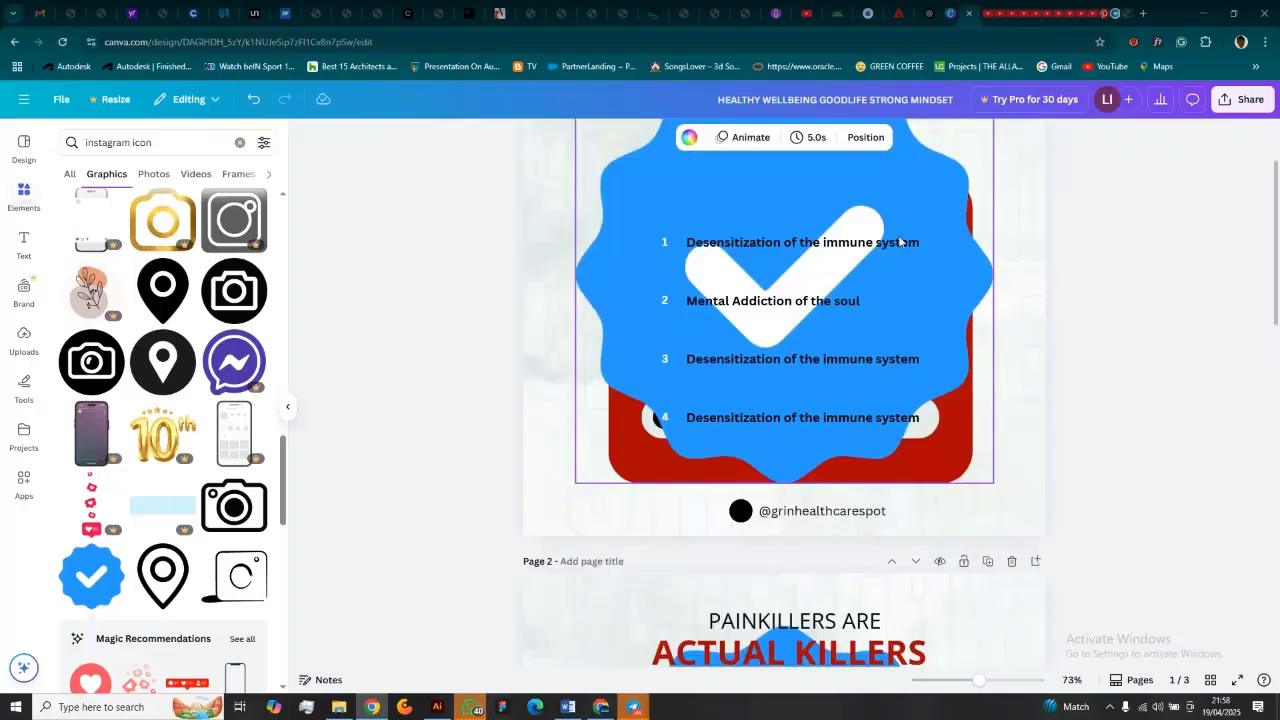
Step: Delete the large blue check badge from page 1
{"action": "left_click", "coordinate": [728, 346]}
{"action": "scroll", "coordinate": [725, 336], "scroll_direction": "up", "scroll_amount": 6}
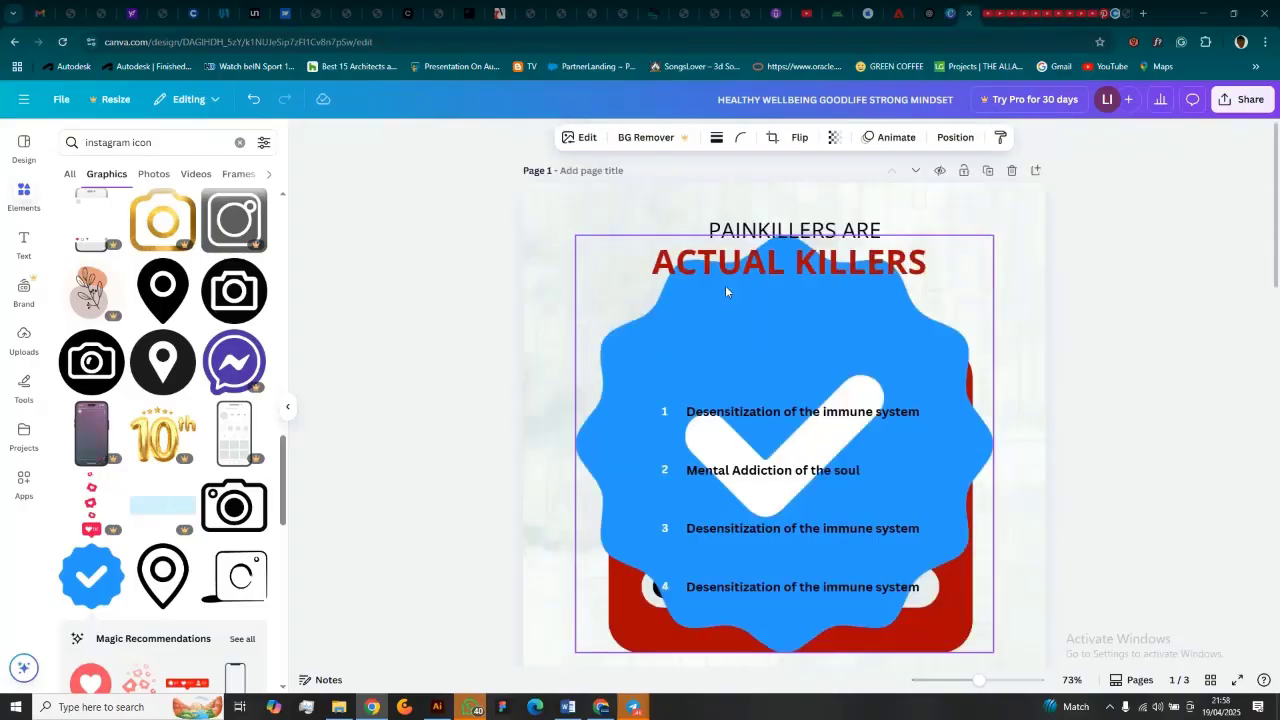
{"action": "left_click", "coordinate": [721, 322]}
{"action": "key", "text": "Delete"}
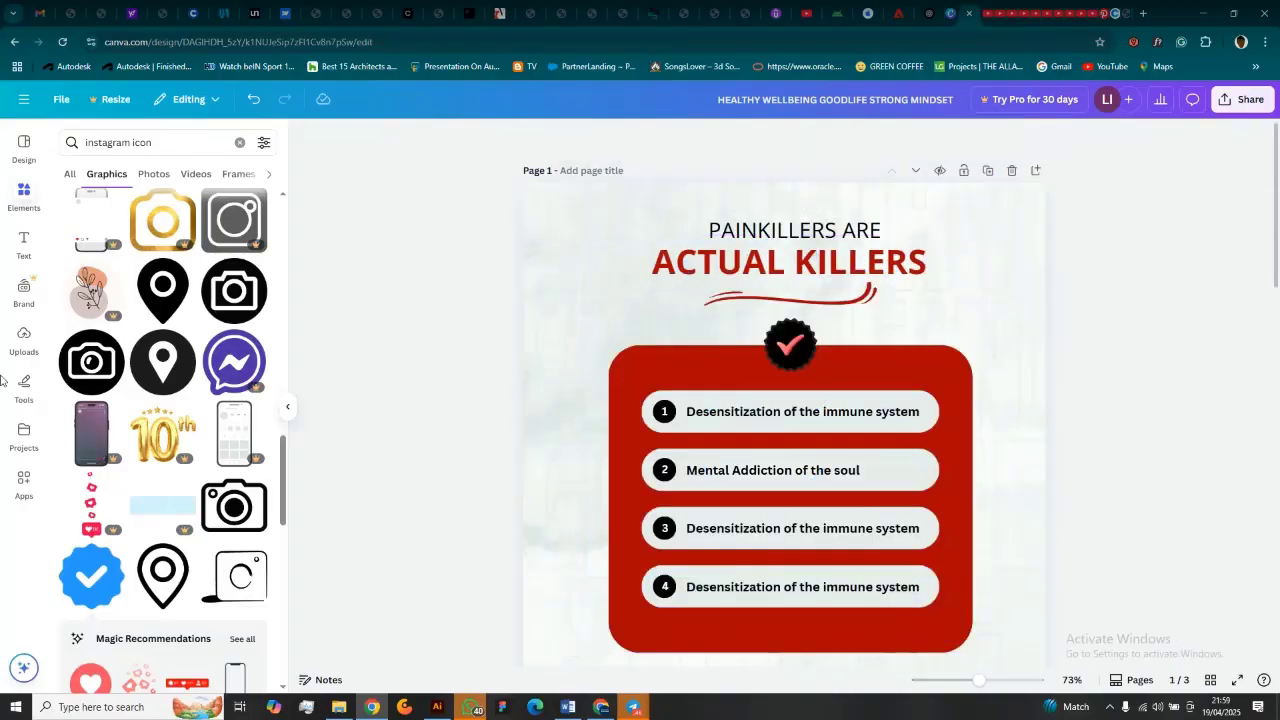
Step: Browse the "instagram icon" graphics results for usable free icons
{"action": "scroll", "coordinate": [165, 477], "scroll_direction": "up", "scroll_amount": 1}
{"action": "scroll", "coordinate": [165, 477], "scroll_direction": "down", "scroll_amount": 10}
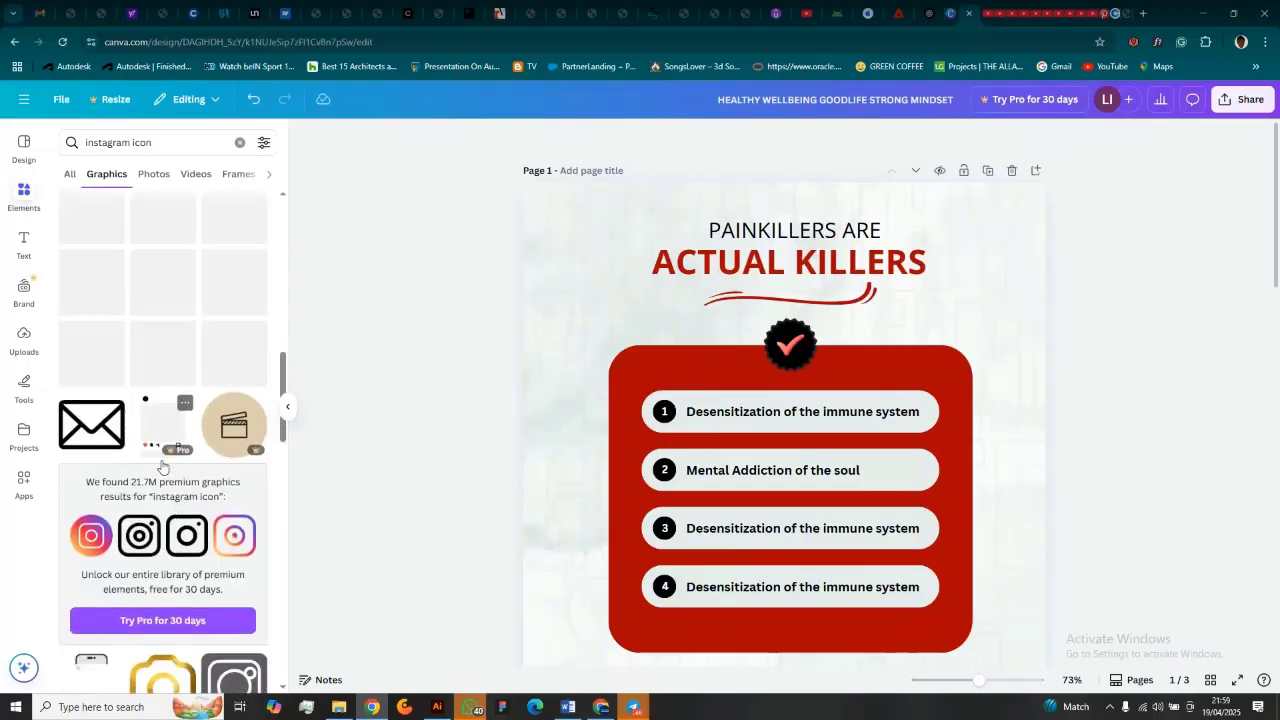
{"action": "scroll", "coordinate": [162, 466], "scroll_direction": "up", "scroll_amount": 3}
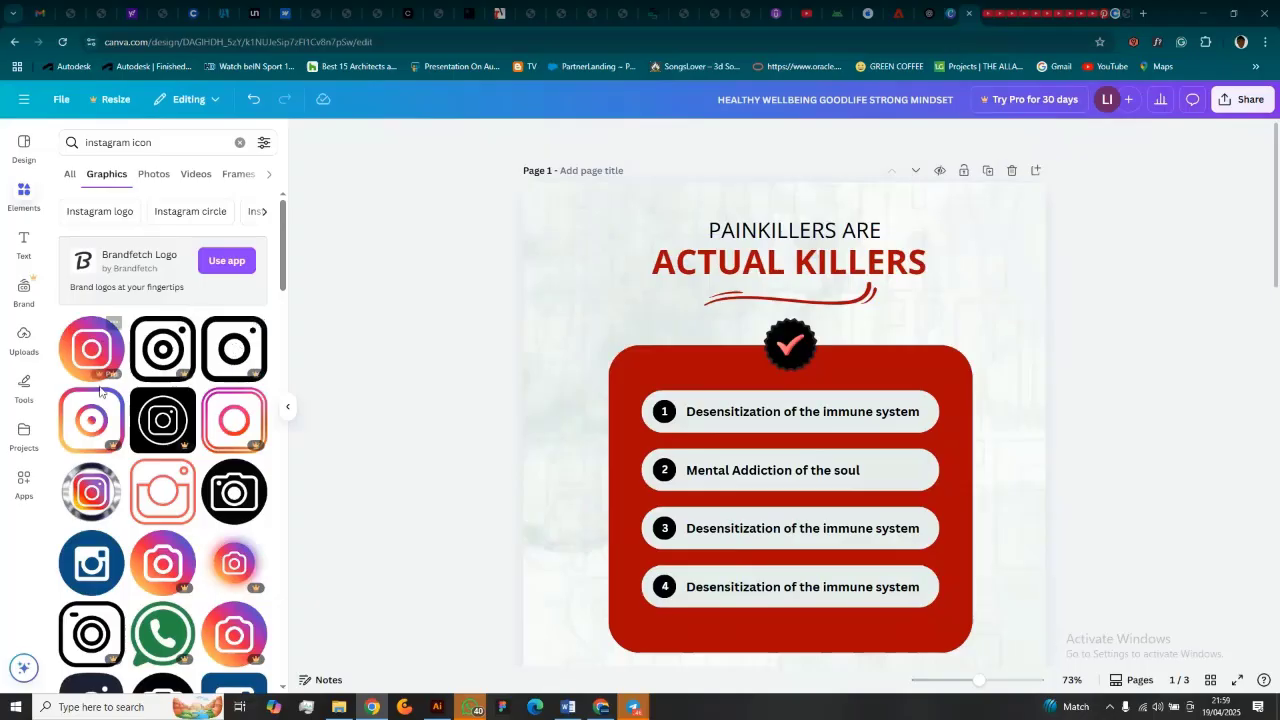
{"action": "scroll", "coordinate": [106, 404], "scroll_direction": "down", "scroll_amount": 1}
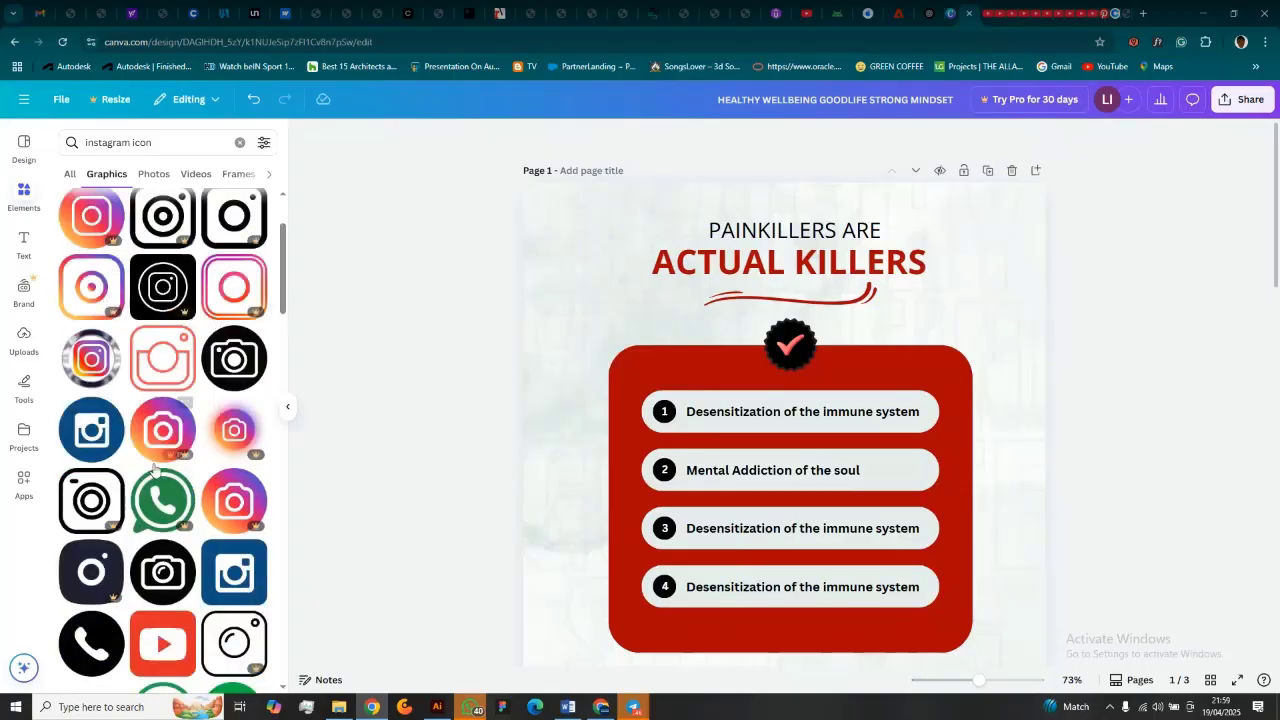
{"action": "scroll", "coordinate": [154, 473], "scroll_direction": "down", "scroll_amount": 1}
{"action": "scroll", "coordinate": [172, 425], "scroll_direction": "down", "scroll_amount": 2}
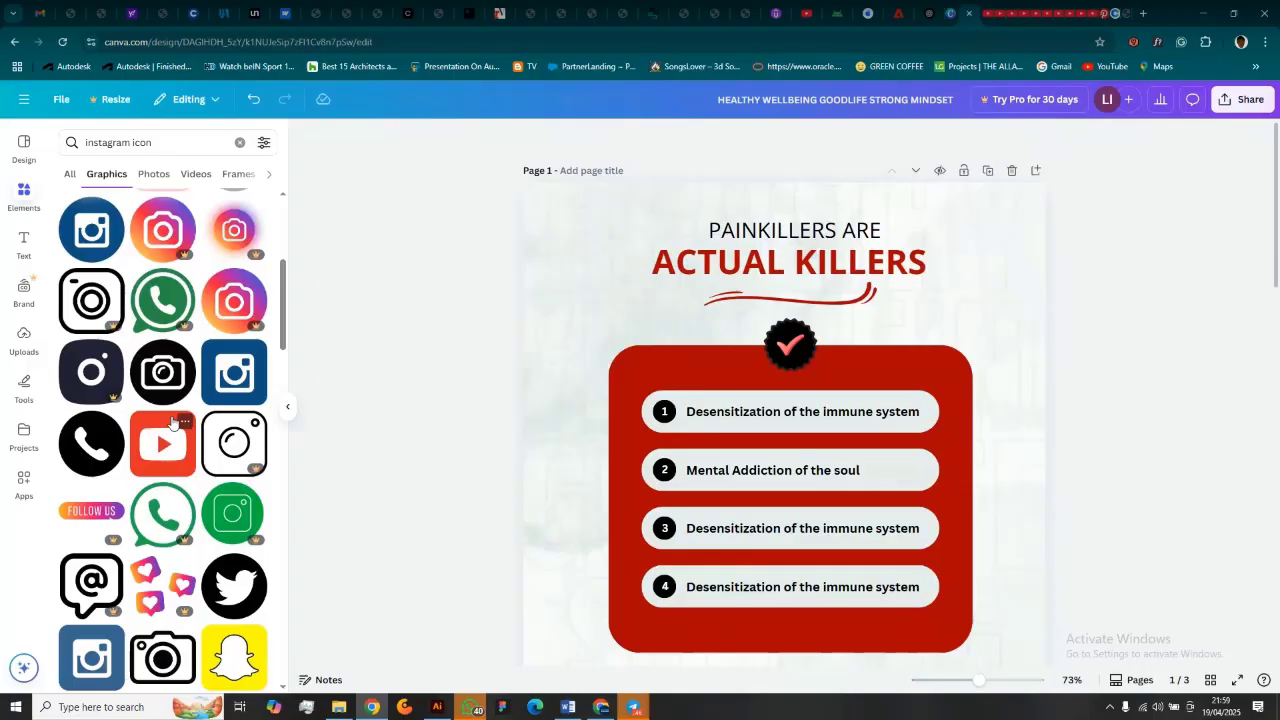
{"action": "scroll", "coordinate": [235, 378], "scroll_direction": "up", "scroll_amount": 1}
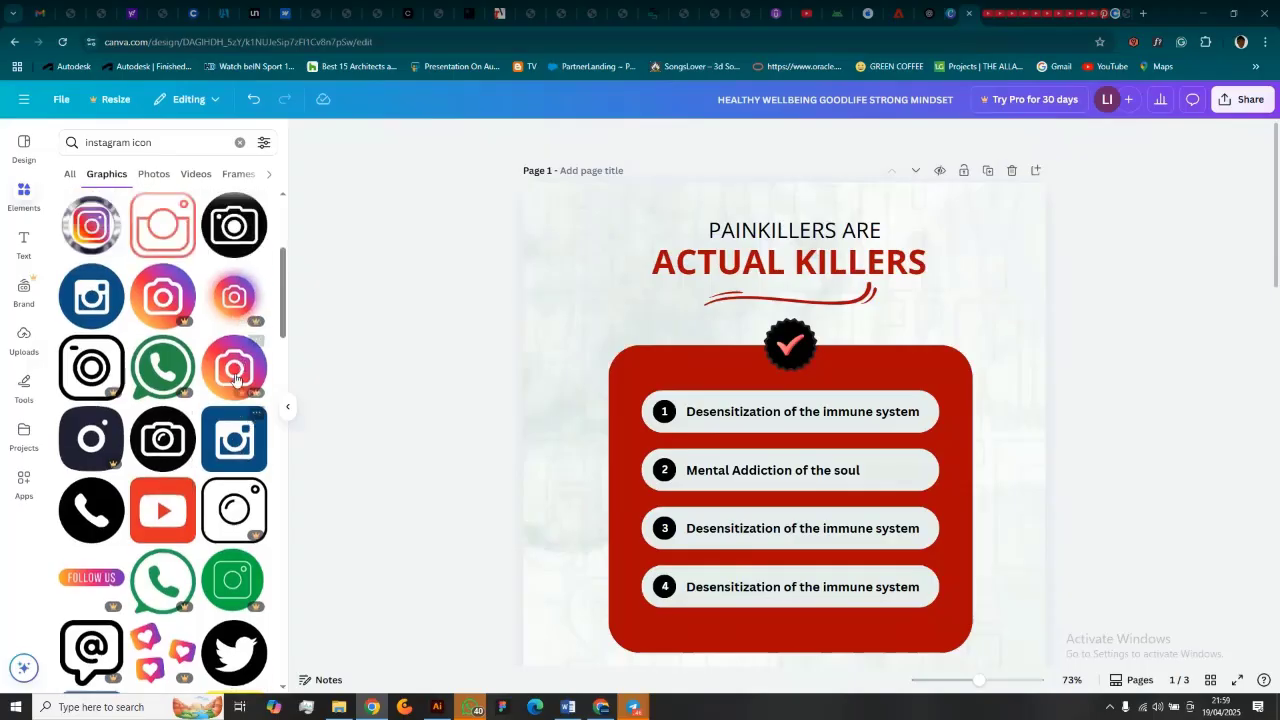
{"action": "scroll", "coordinate": [232, 400], "scroll_direction": "down", "scroll_amount": 3}
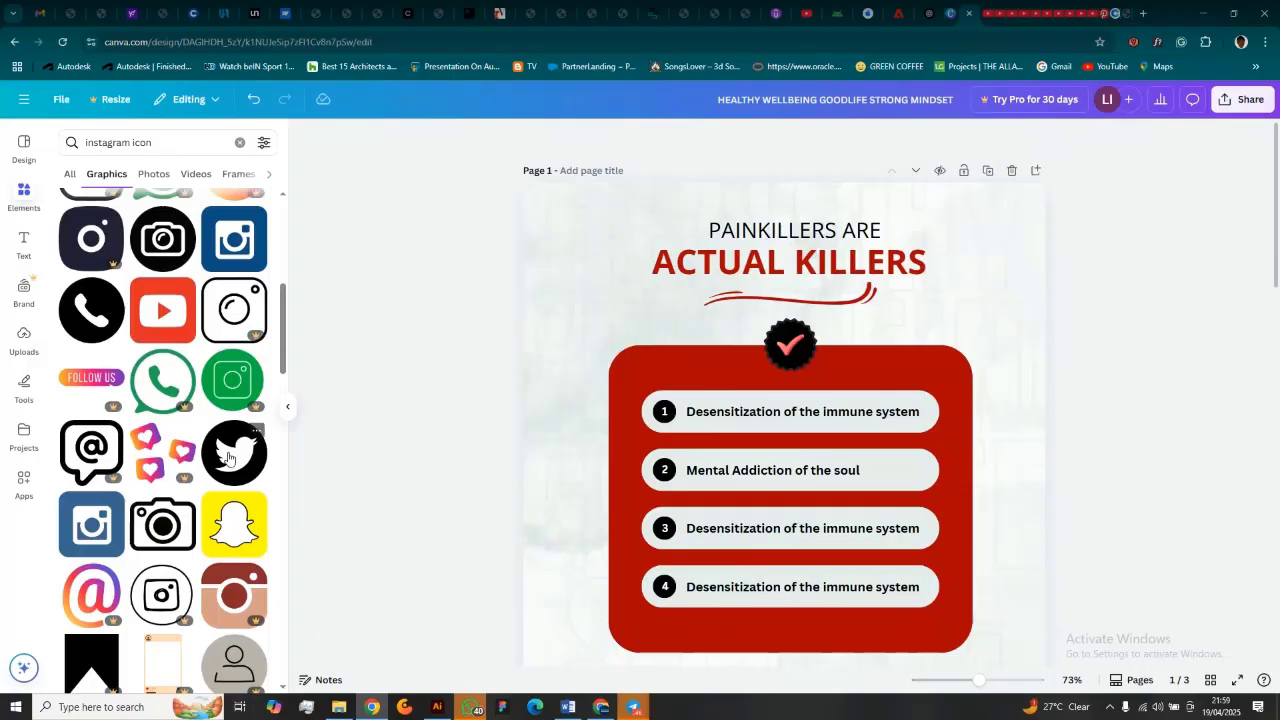
{"action": "scroll", "coordinate": [228, 458], "scroll_direction": "down", "scroll_amount": 3}
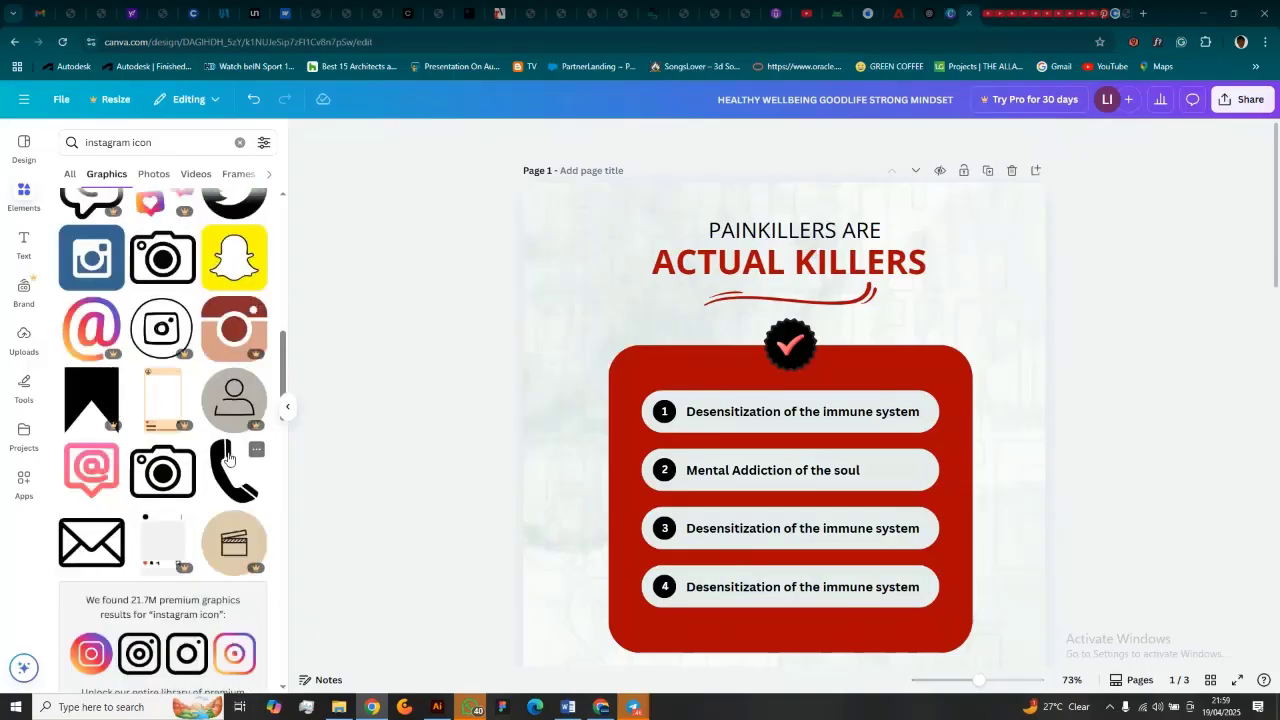
{"action": "scroll", "coordinate": [228, 458], "scroll_direction": "down", "scroll_amount": 10}
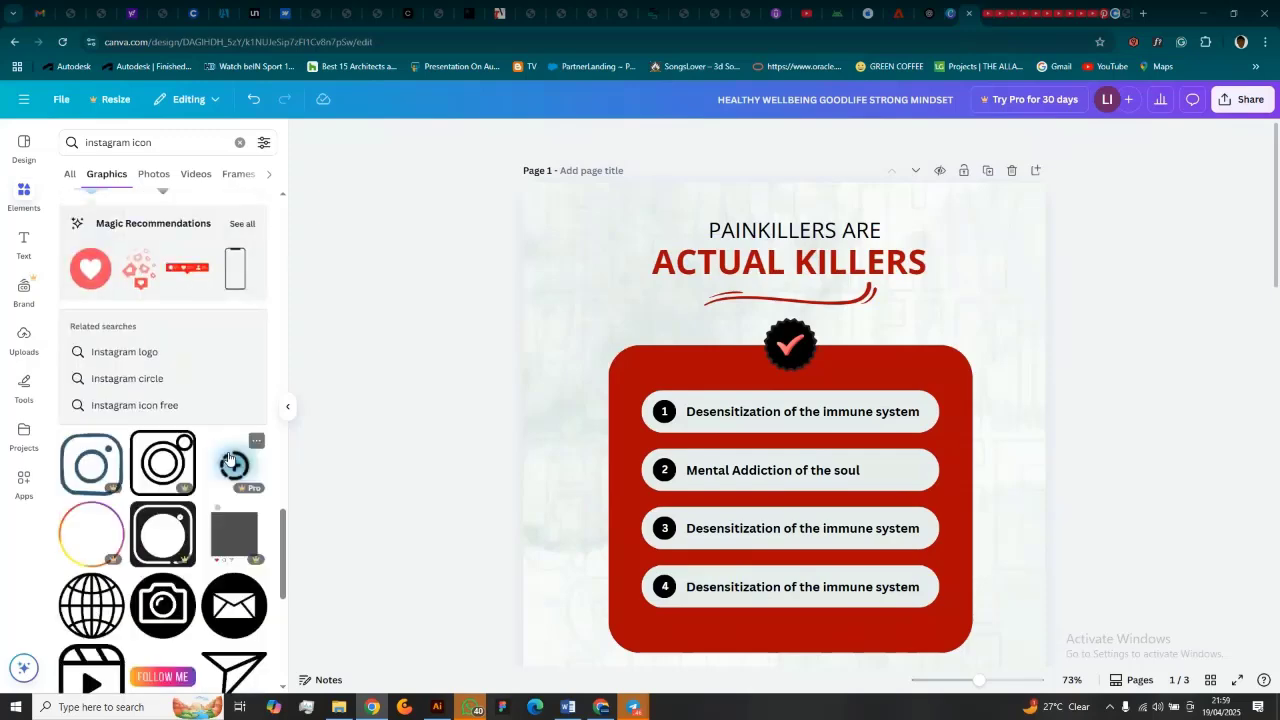
{"action": "scroll", "coordinate": [228, 458], "scroll_direction": "down", "scroll_amount": 8}
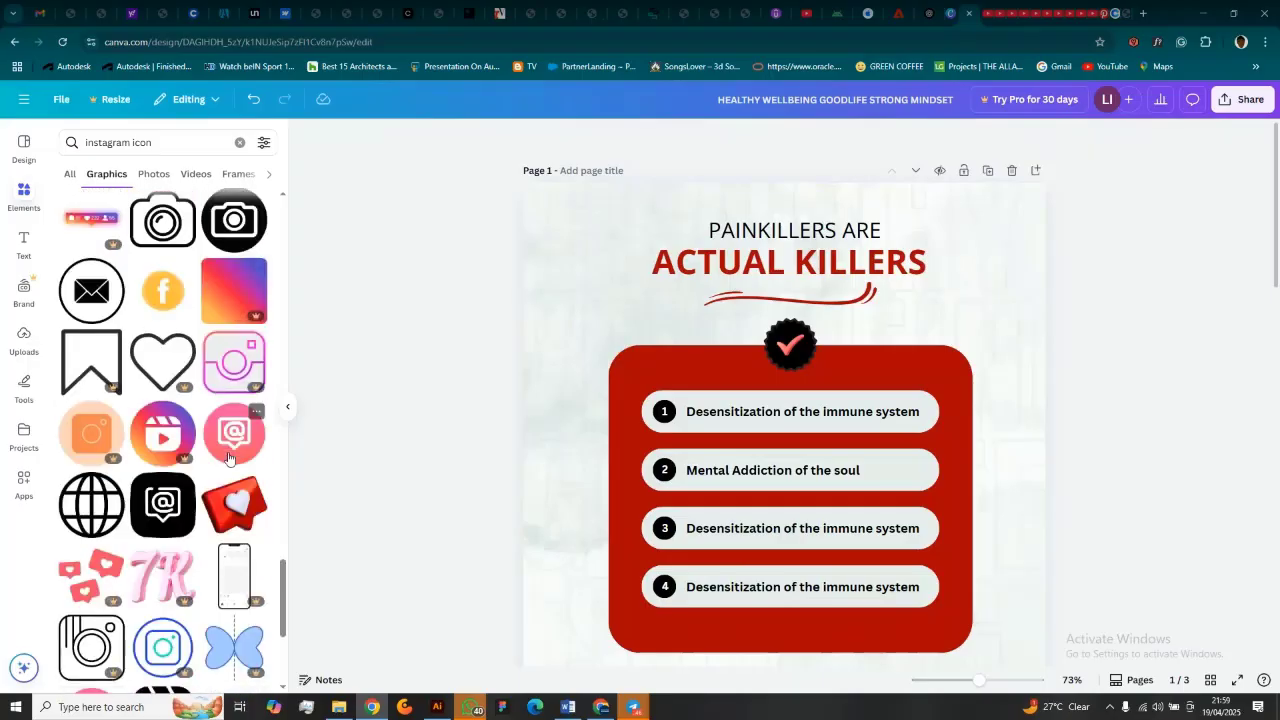
Step: Add the 3D red heart notification graphic to page 1, move it onto the red card's lower-left corner and shrink it
{"action": "left_click", "coordinate": [233, 513]}
{"action": "left_click_drag", "start_coordinate": [992, 263], "coordinate": [828, 587]}
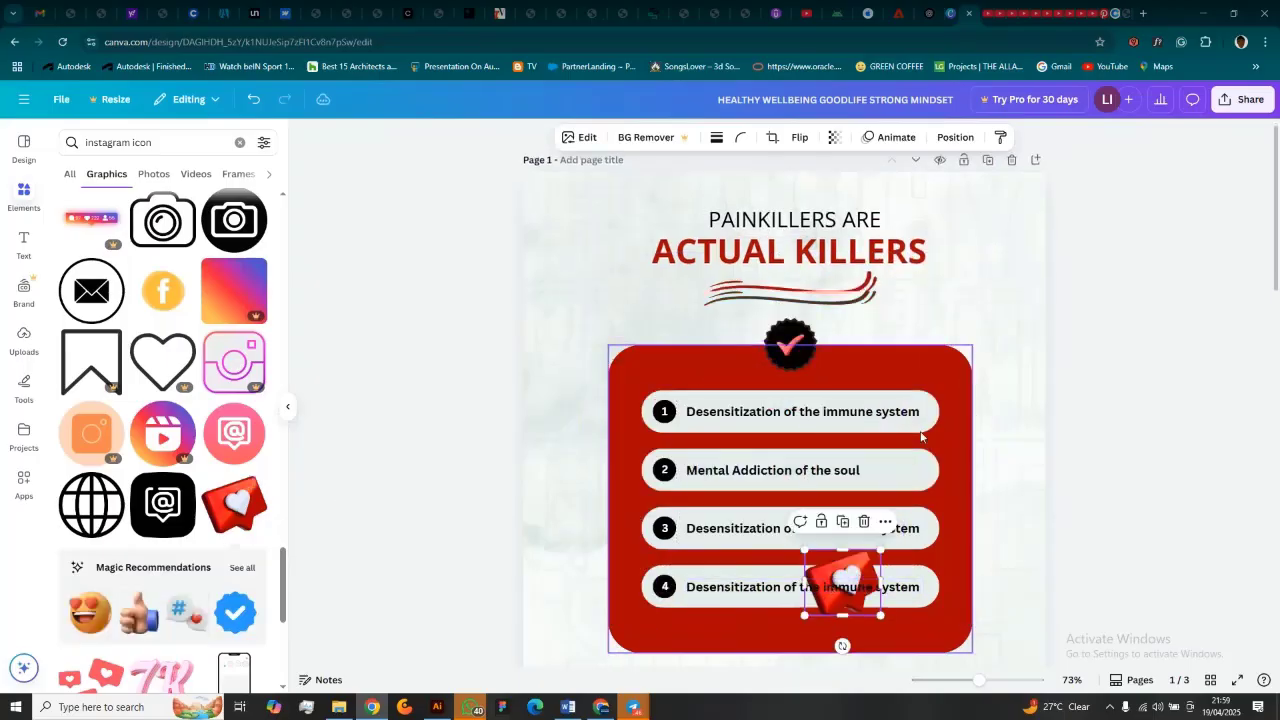
{"action": "scroll", "coordinate": [828, 587], "scroll_direction": "down", "scroll_amount": 3}
{"action": "scroll", "coordinate": [817, 480], "scroll_direction": "up", "scroll_amount": 2}
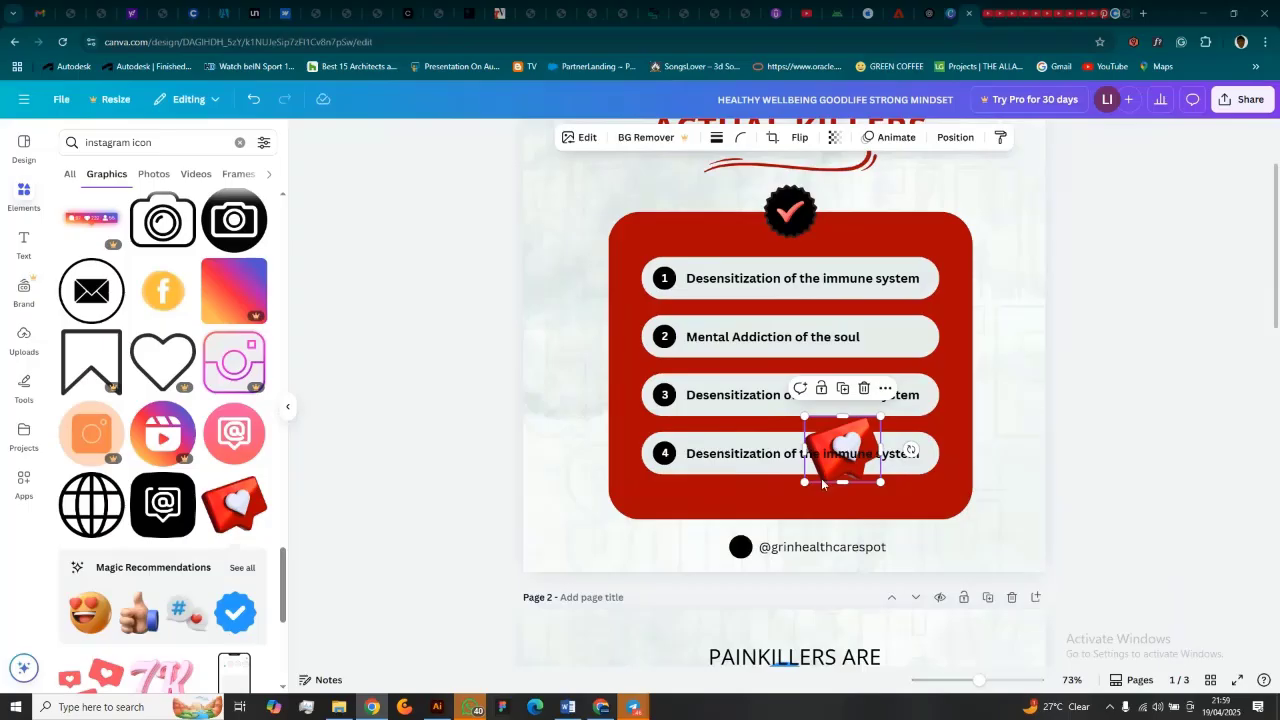
{"action": "left_click_drag", "start_coordinate": [822, 483], "coordinate": [600, 527]}
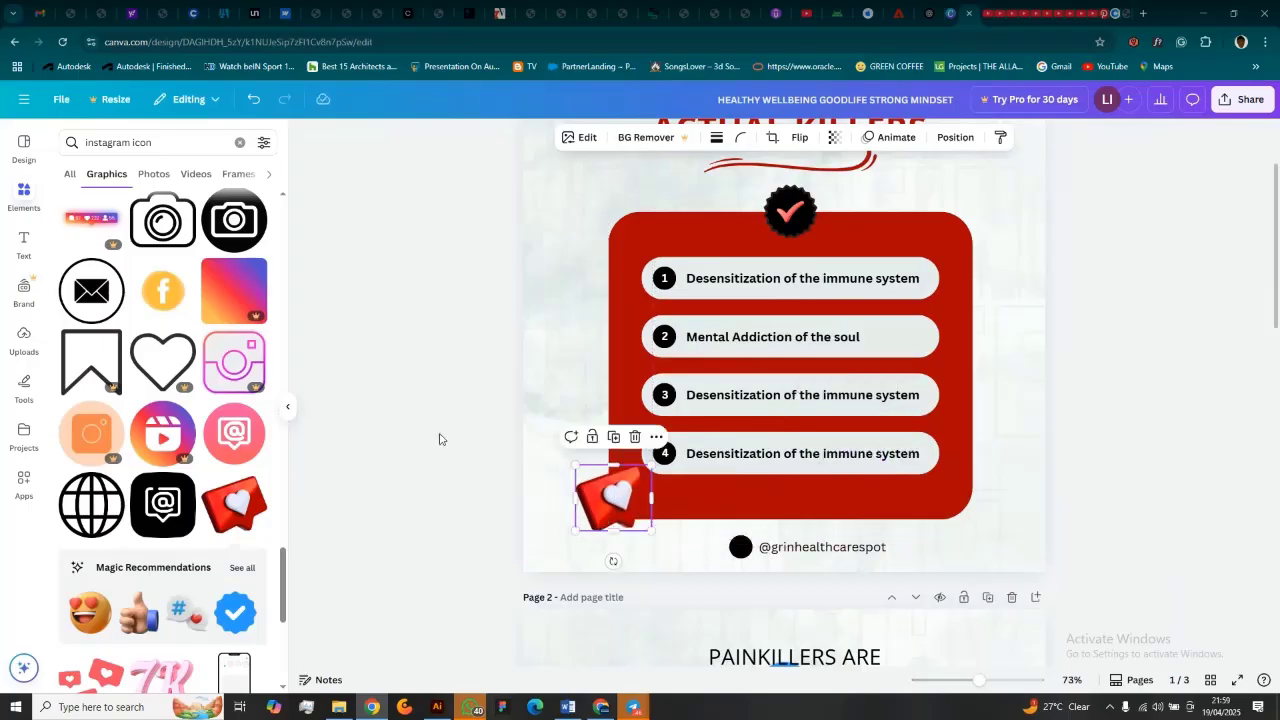
{"action": "scroll", "coordinate": [357, 506], "scroll_direction": "up", "scroll_amount": 2}
{"action": "scroll", "coordinate": [515, 509], "scroll_direction": "down", "scroll_amount": 2}
{"action": "left_click_drag", "start_coordinate": [653, 463], "coordinate": [608, 511]}
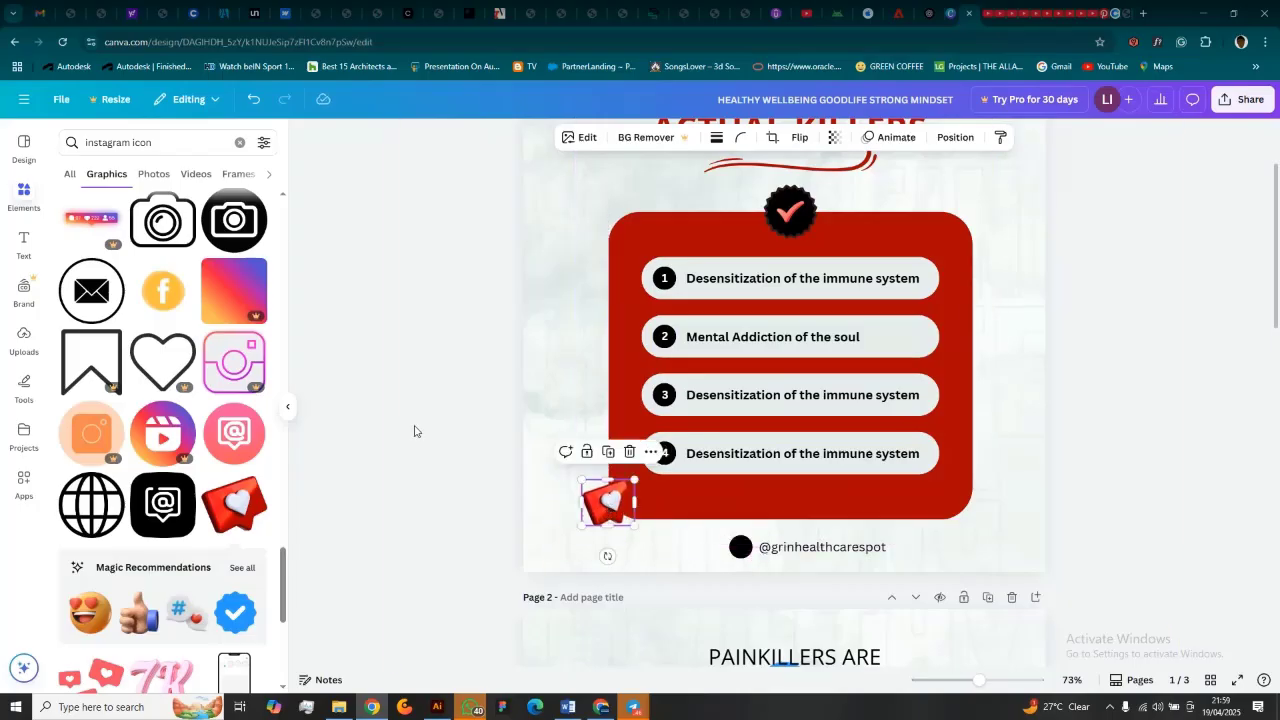
Step: Search the graphics library for "instagram" after checking more of the "instagram icon" graphics
{"action": "scroll", "coordinate": [98, 435], "scroll_direction": "down", "scroll_amount": 3}
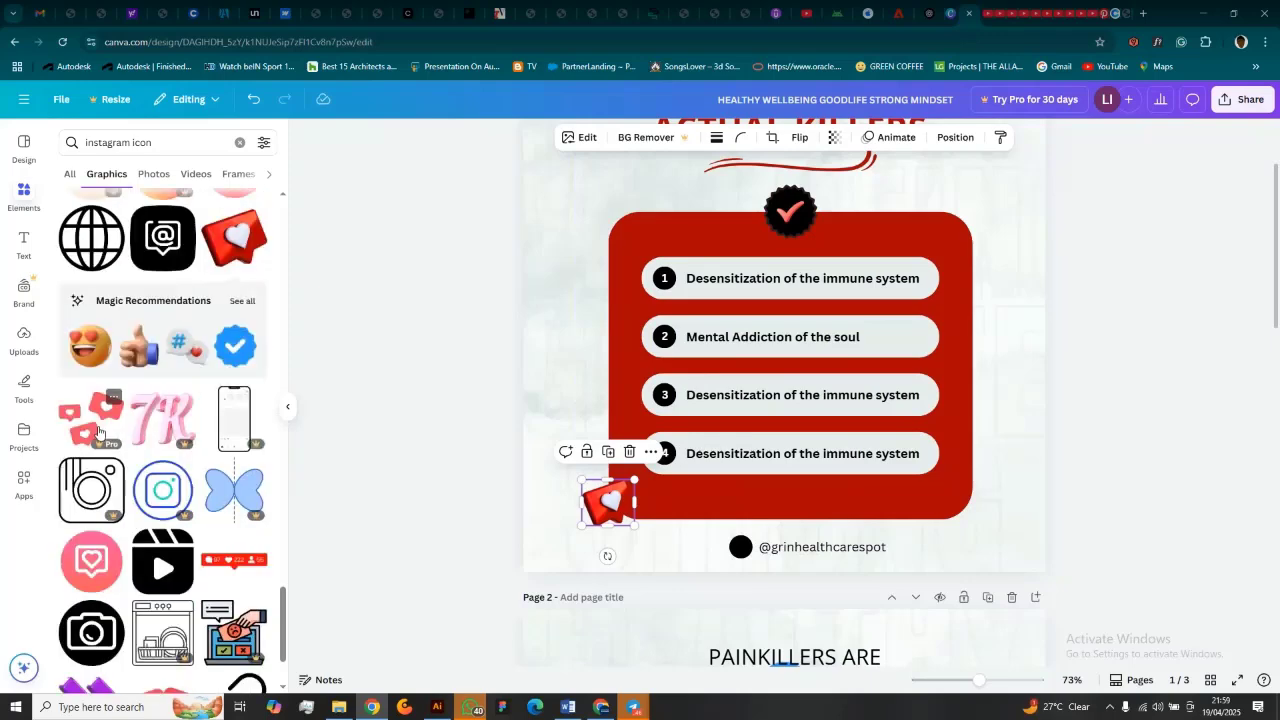
{"action": "scroll", "coordinate": [98, 432], "scroll_direction": "down", "scroll_amount": 5}
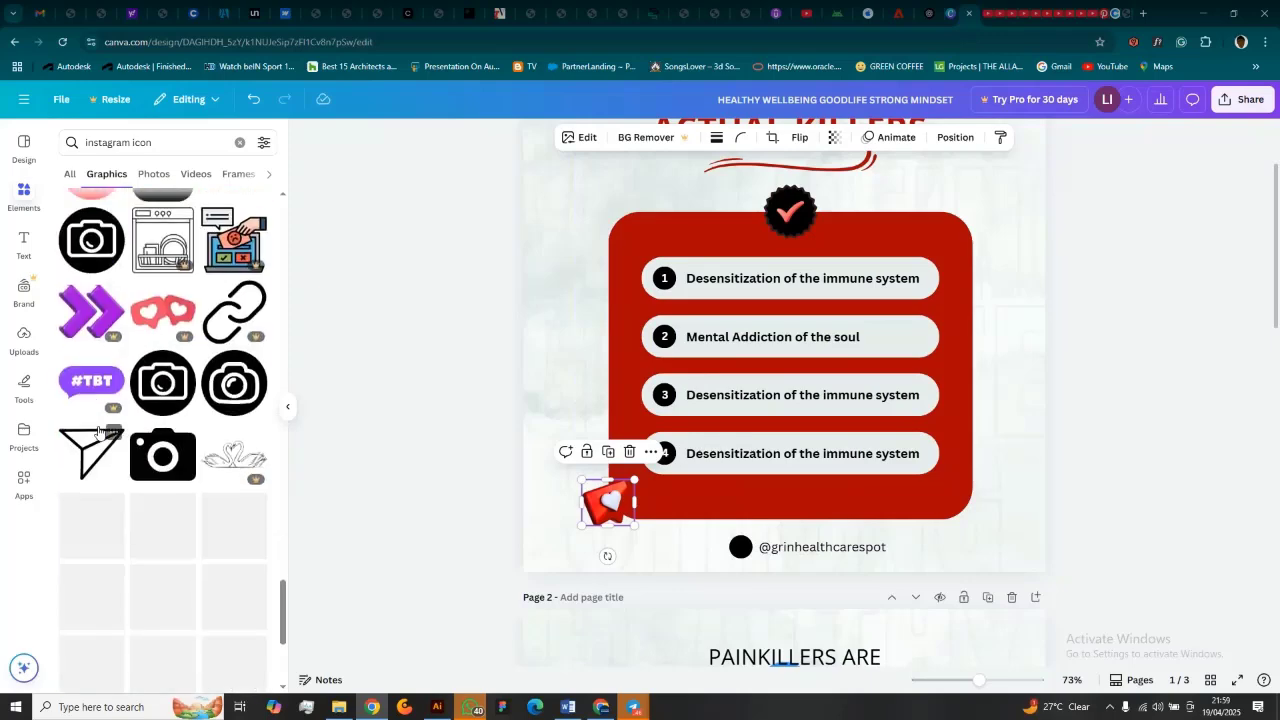
{"action": "scroll", "coordinate": [185, 430], "scroll_direction": "down", "scroll_amount": 2}
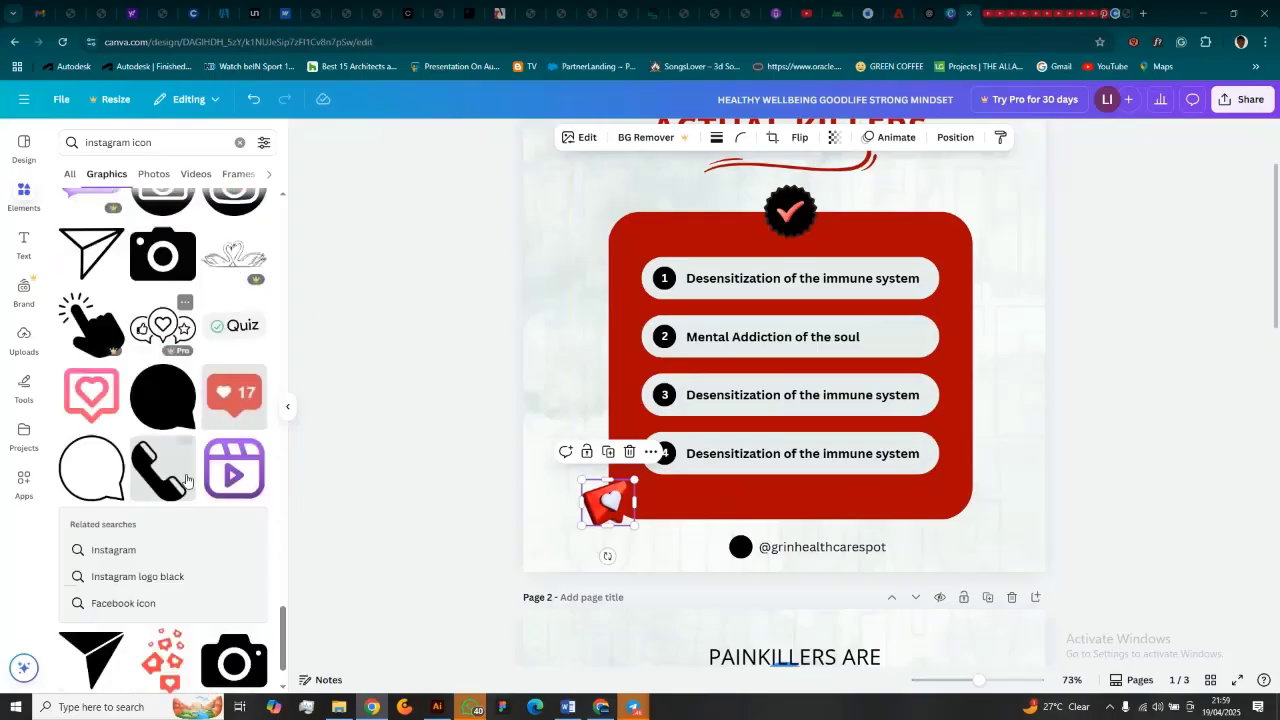
{"action": "scroll", "coordinate": [183, 478], "scroll_direction": "down", "scroll_amount": 5}
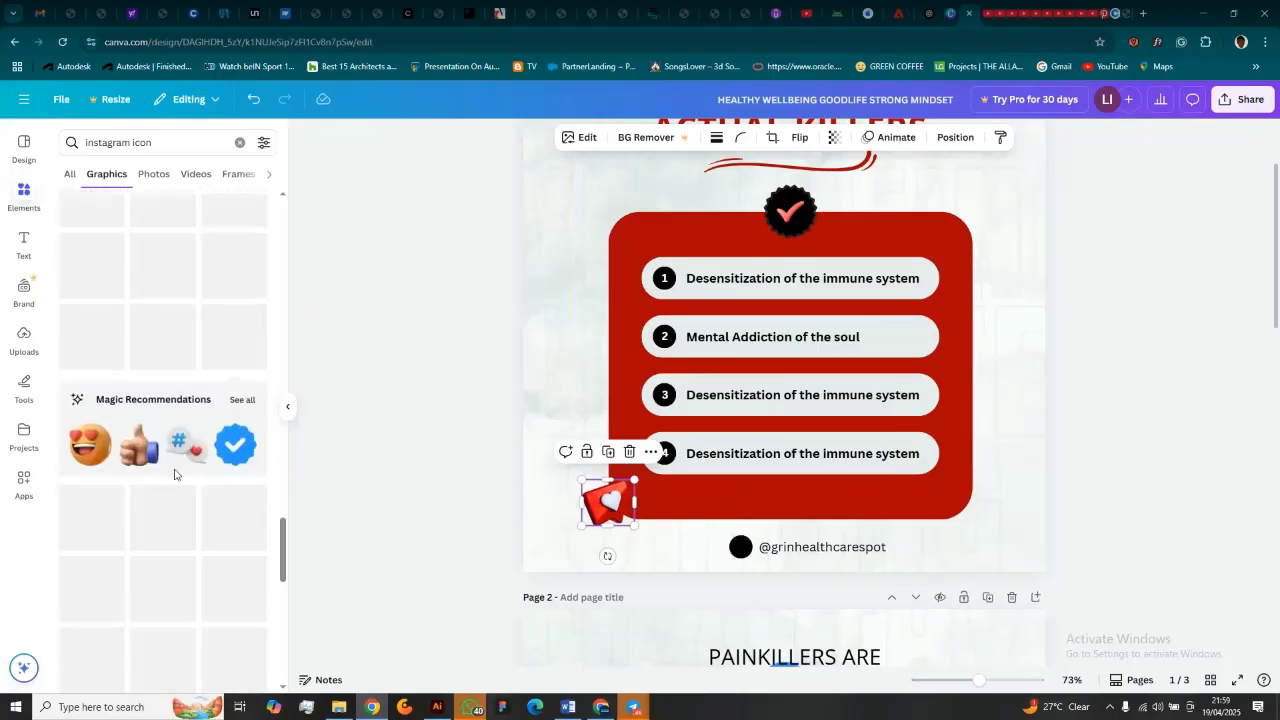
{"action": "scroll", "coordinate": [175, 475], "scroll_direction": "down", "scroll_amount": 5}
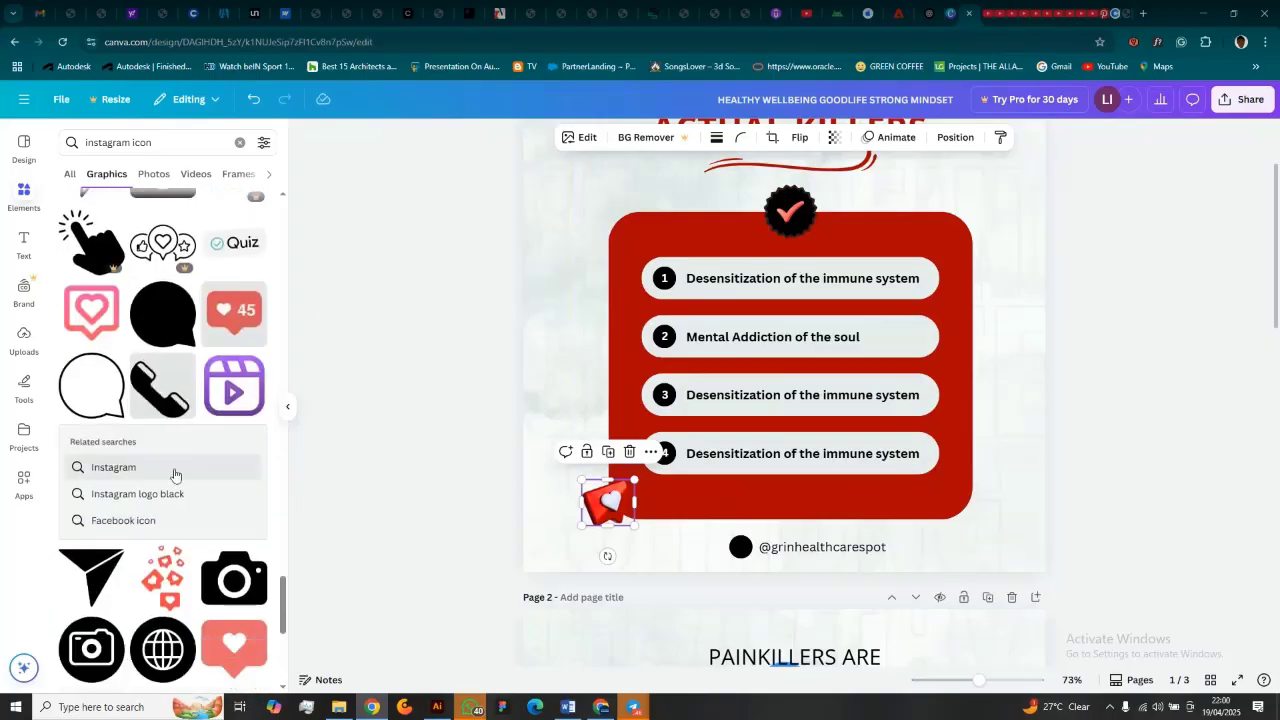
{"action": "left_click", "coordinate": [152, 144]}
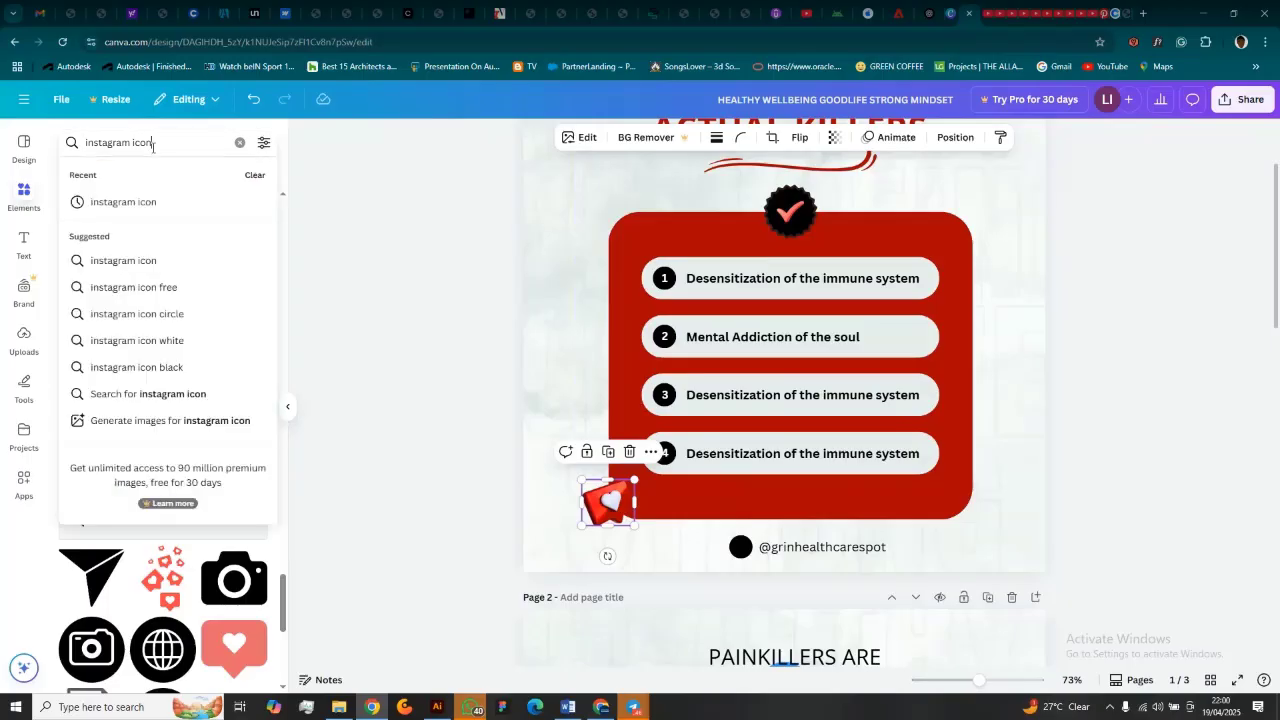
{"action": "key", "text": "Return"}
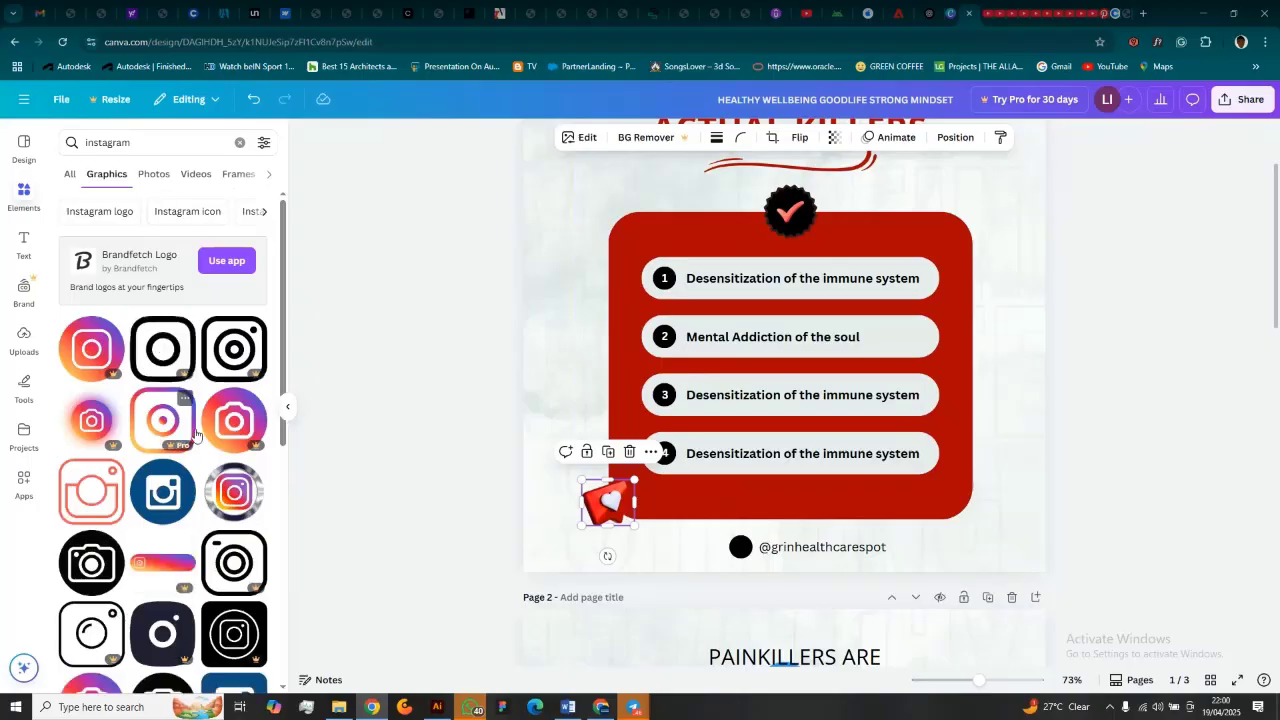
Step: Add the round blue Instagram camera icon from the graphics results to page 1
{"action": "scroll", "coordinate": [238, 445], "scroll_direction": "down", "scroll_amount": 2}
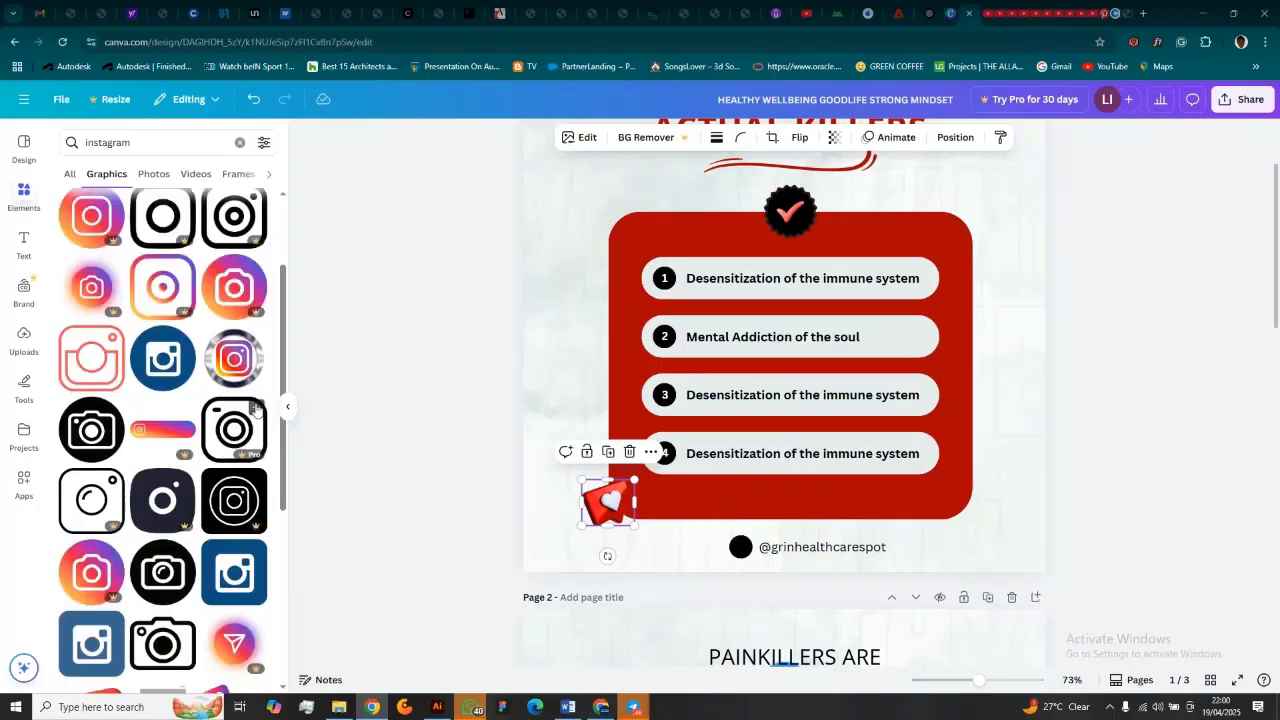
{"action": "scroll", "coordinate": [255, 410], "scroll_direction": "down", "scroll_amount": 2}
{"action": "scroll", "coordinate": [103, 505], "scroll_direction": "up", "scroll_amount": 4}
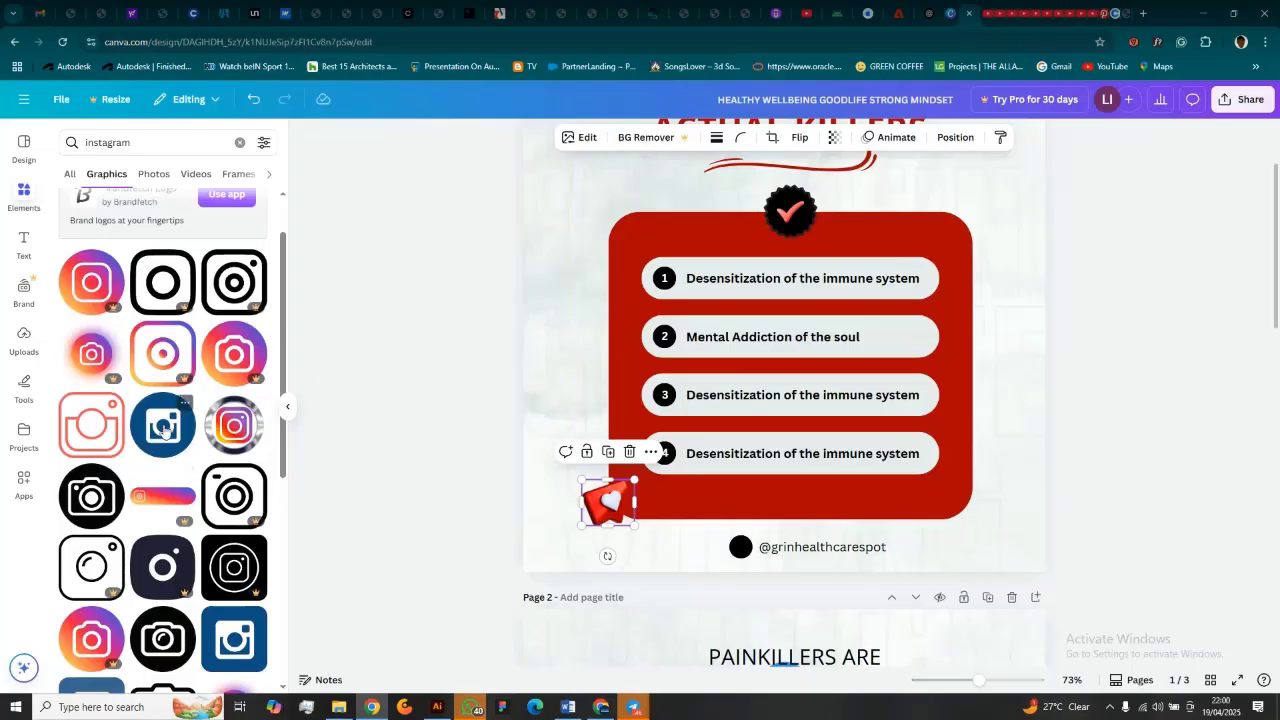
{"action": "left_click", "coordinate": [165, 431]}
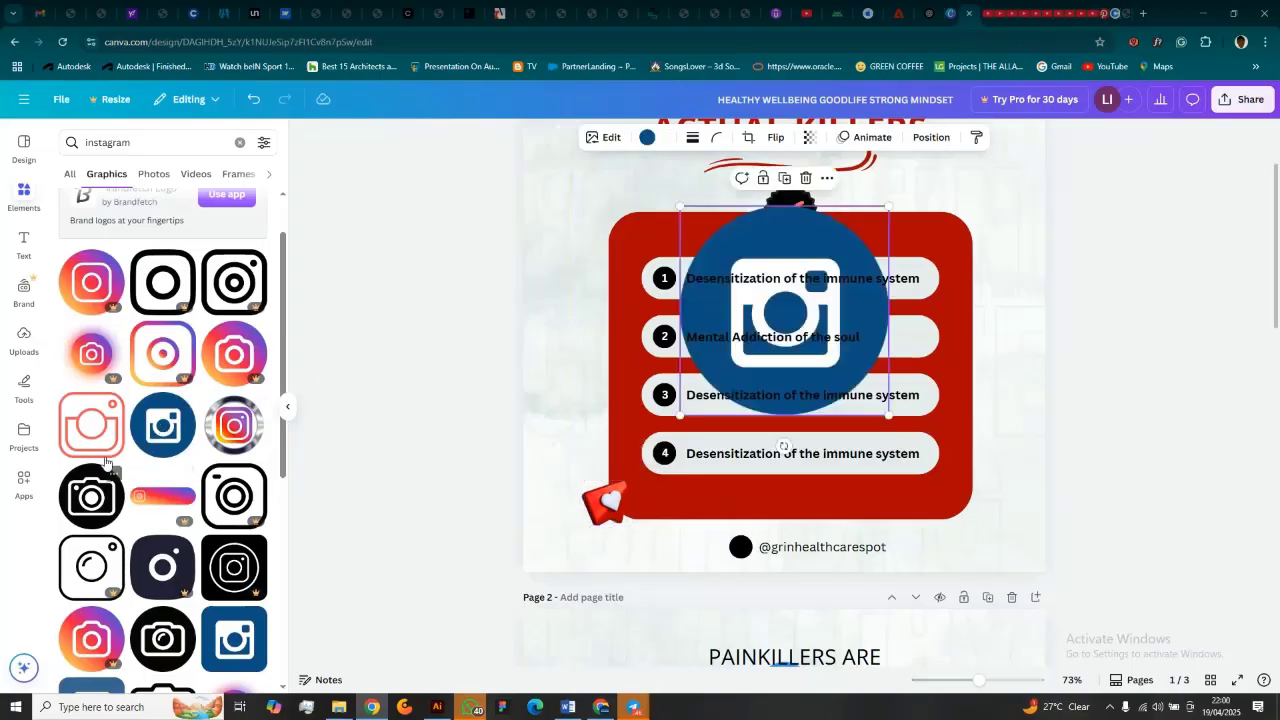
Step: Recolor the Instagram icon's blue circle bright red, using a color from the heart graphic's palette
{"action": "left_click", "coordinate": [647, 138]}
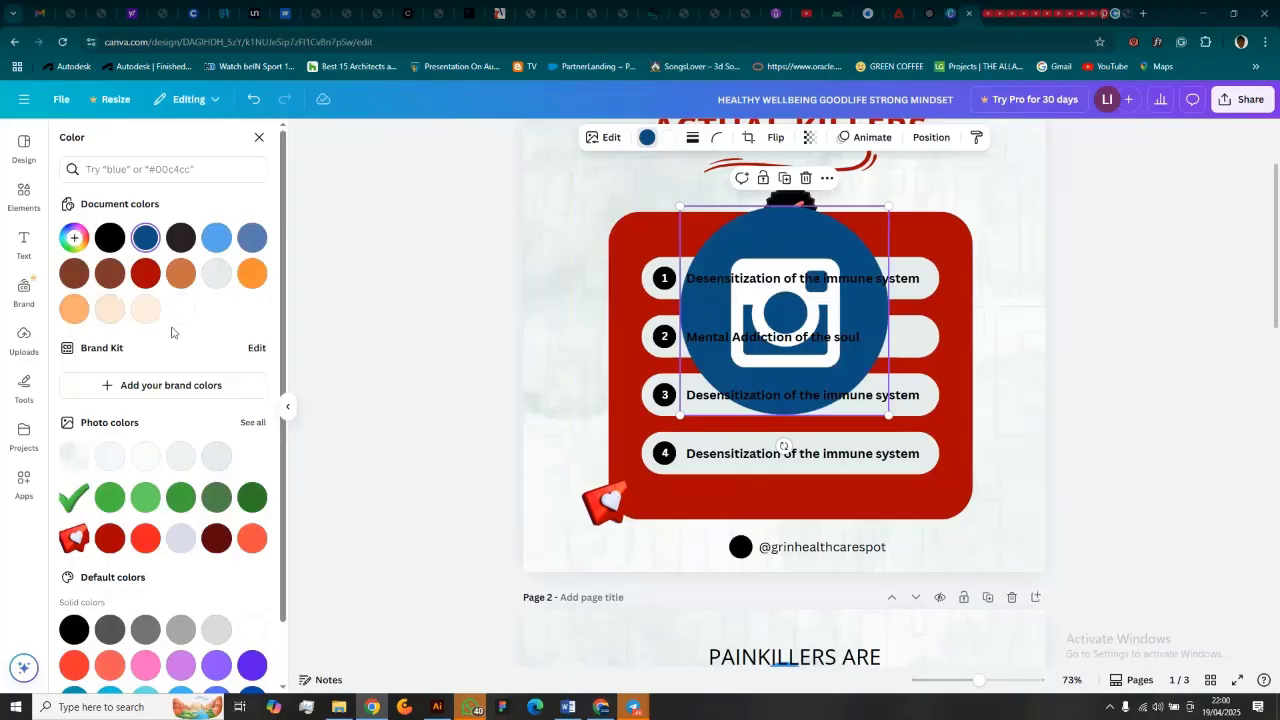
{"action": "scroll", "coordinate": [171, 332], "scroll_direction": "down", "scroll_amount": 1}
{"action": "left_click", "coordinate": [146, 470]}
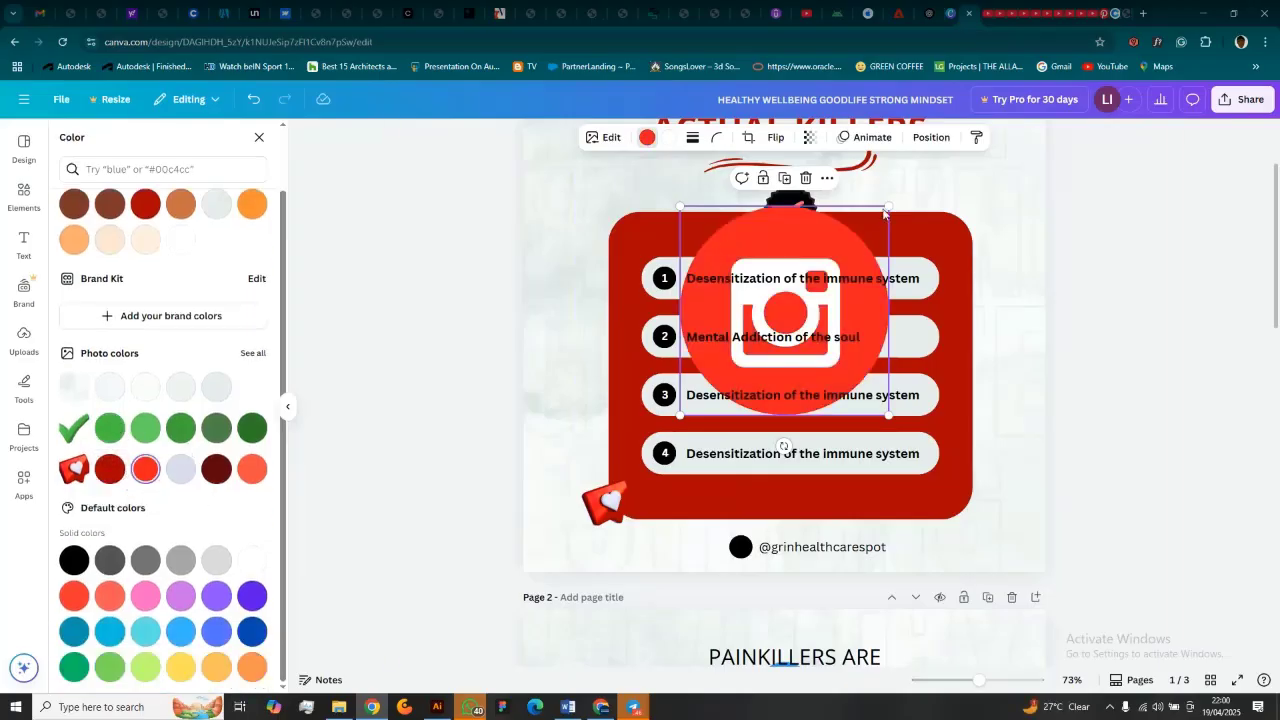
Step: Shrink the Instagram icon to footer size, place it beside the plain black circle near the social handle, and color it black
{"action": "left_click_drag", "start_coordinate": [886, 208], "coordinate": [707, 554]}
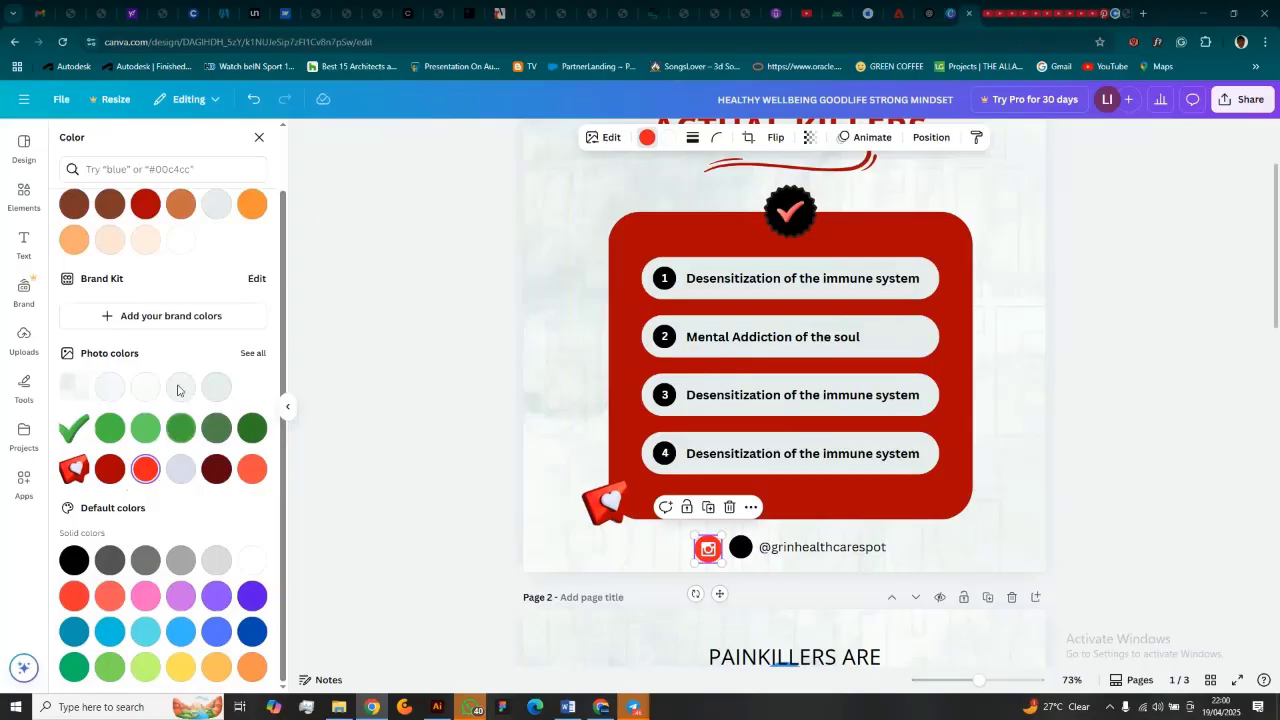
{"action": "scroll", "coordinate": [115, 318], "scroll_direction": "up", "scroll_amount": 1}
{"action": "scroll", "coordinate": [115, 323], "scroll_direction": "up", "scroll_amount": 1}
{"action": "left_click", "coordinate": [110, 237]}
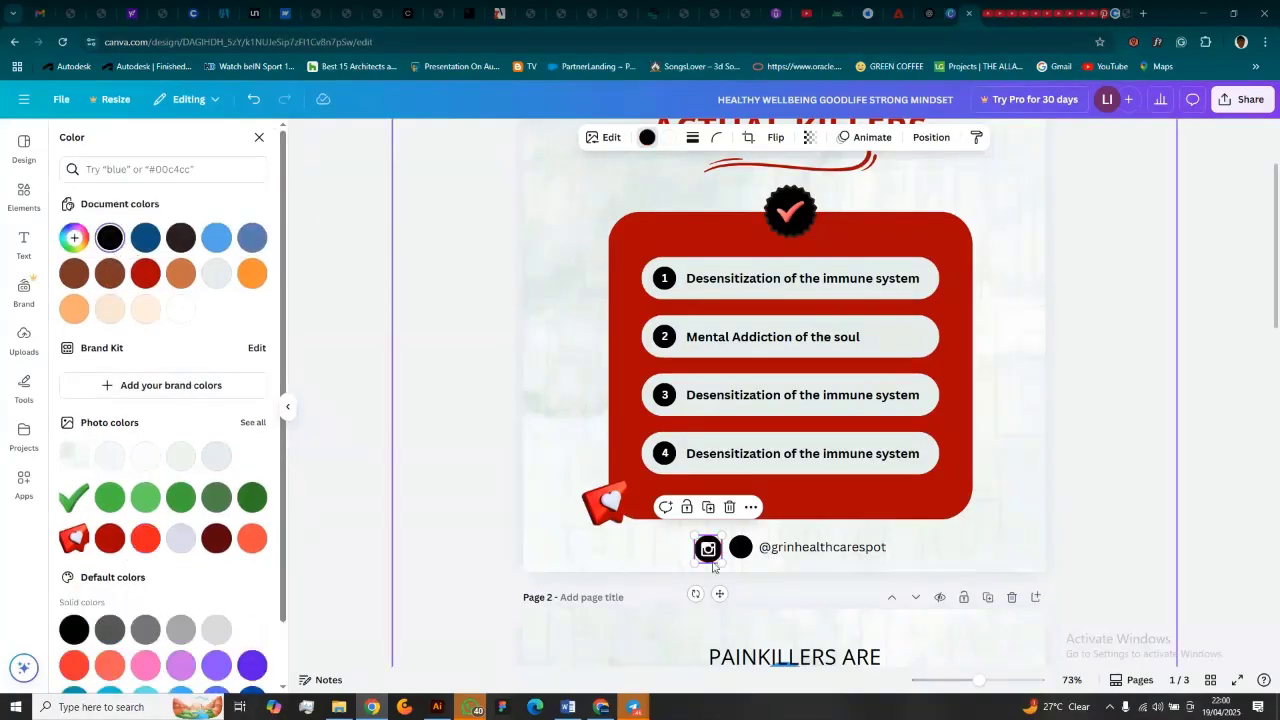
Step: Delete the plain black circle in page 1's footer and move the Instagram icon into its place beside the social handle
{"action": "left_click", "coordinate": [742, 553]}
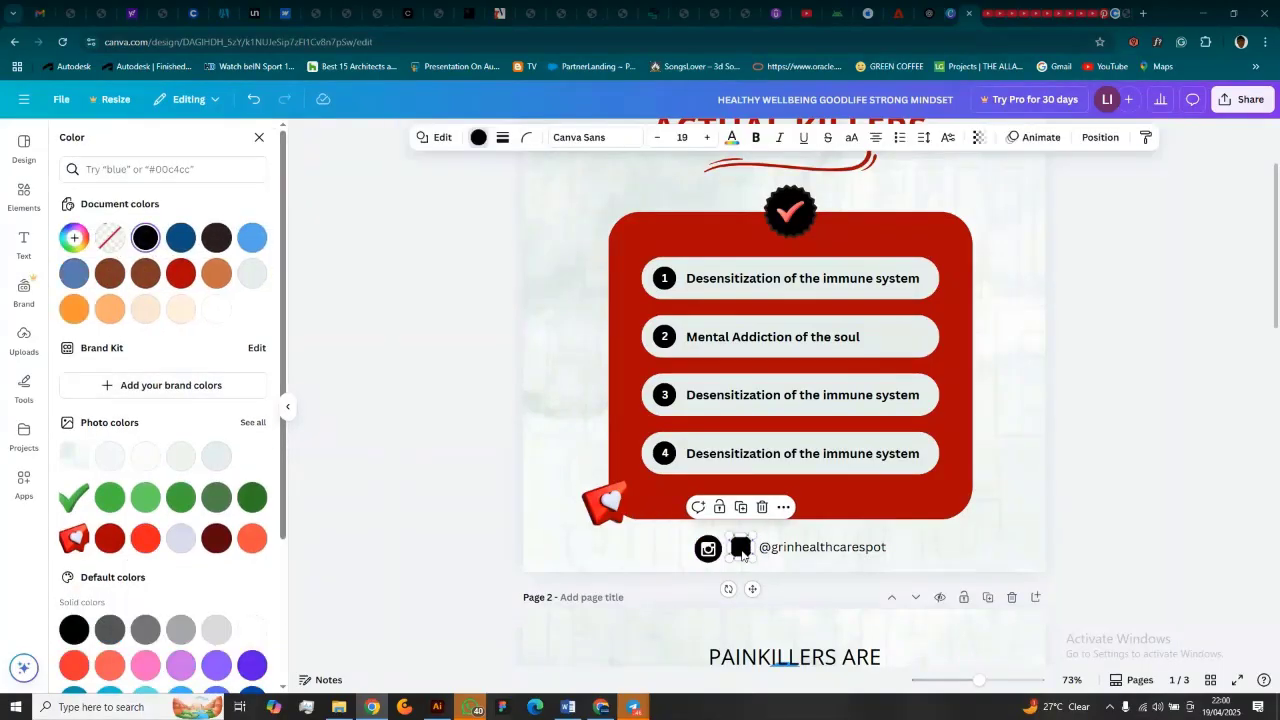
{"action": "key", "text": "Delete"}
{"action": "left_click_drag", "start_coordinate": [716, 555], "coordinate": [806, 545]}
{"action": "left_click", "coordinate": [808, 567]}
Step: Move the social handle text closer to the Instagram icon and shift both together slightly up toward the red card
{"action": "scroll", "coordinate": [778, 567], "scroll_direction": "up", "scroll_amount": 3}
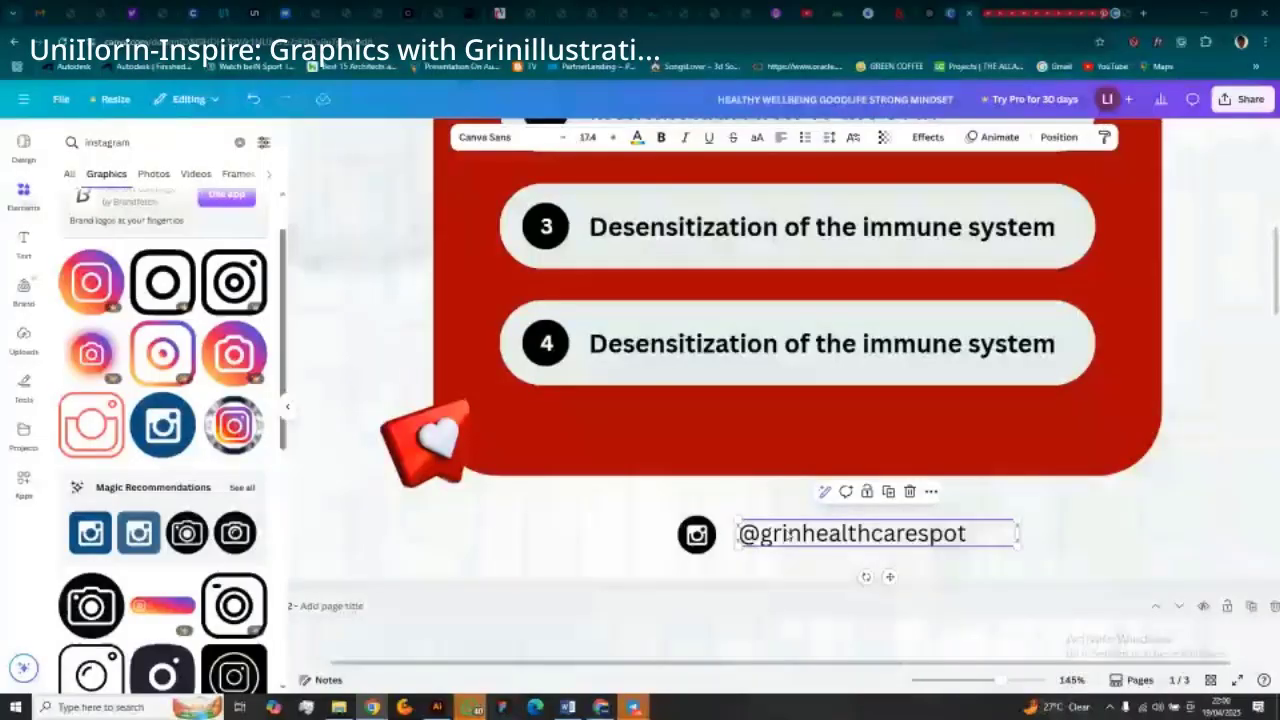
{"action": "left_click_drag", "start_coordinate": [789, 537], "coordinate": [774, 537]}
{"action": "scroll", "coordinate": [756, 537], "scroll_direction": "down", "scroll_amount": 5}
{"action": "left_click", "coordinate": [755, 537]}
{"action": "scroll", "coordinate": [755, 537], "scroll_direction": "up", "scroll_amount": 4}
{"action": "left_click", "coordinate": [697, 468]}
{"action": "left_click", "coordinate": [803, 475], "text": "shift"}
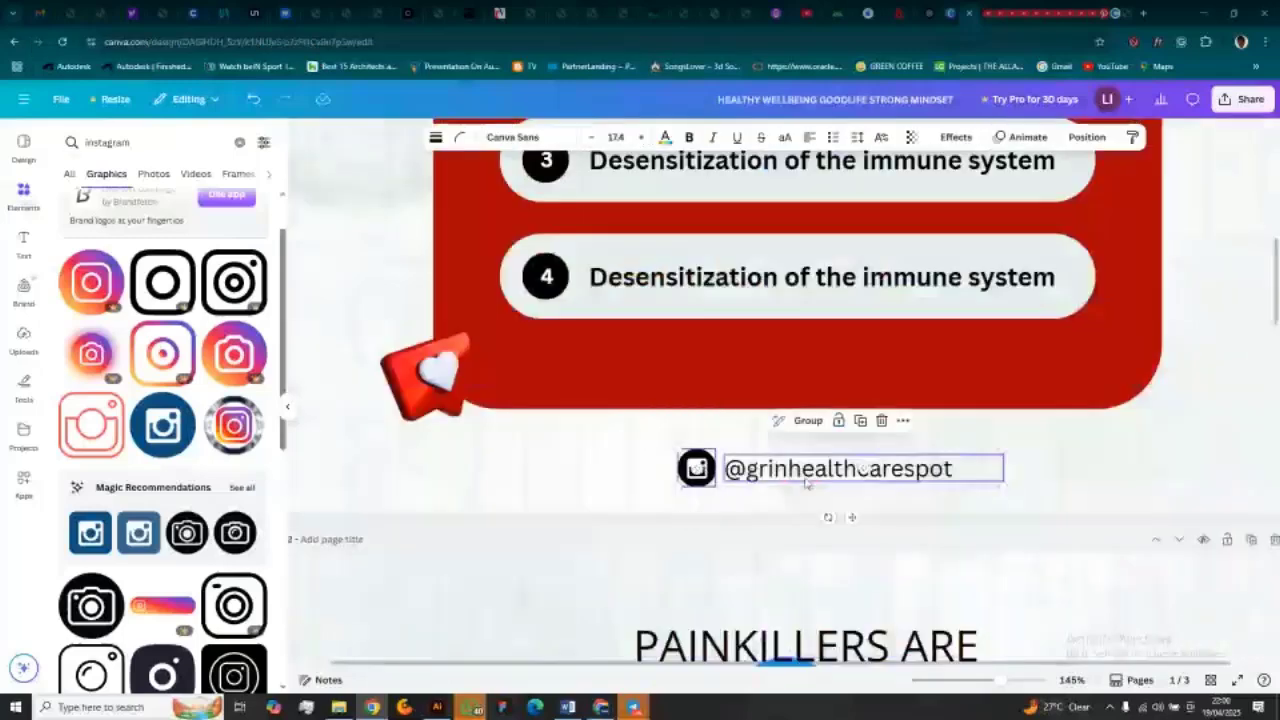
{"action": "left_click_drag", "start_coordinate": [806, 484], "coordinate": [805, 456]}
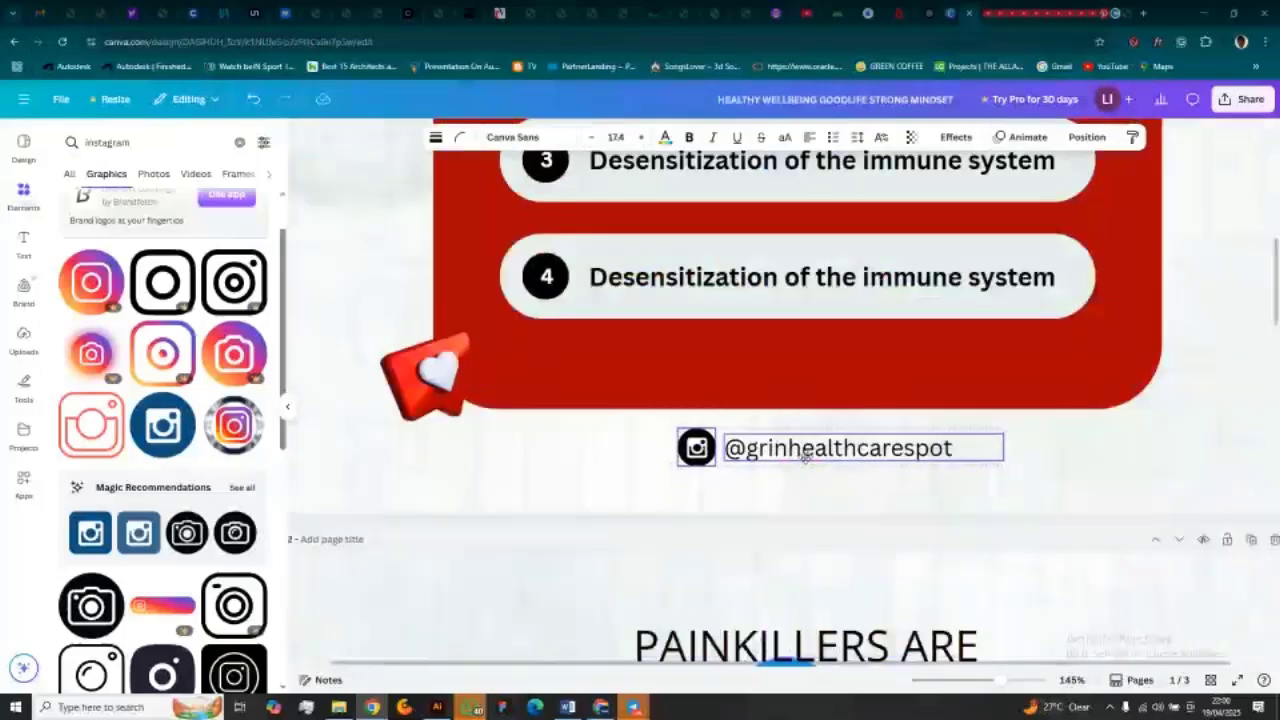
Step: Select the large blue check badge on page 2
{"action": "scroll", "coordinate": [563, 443], "scroll_direction": "down", "scroll_amount": 2}
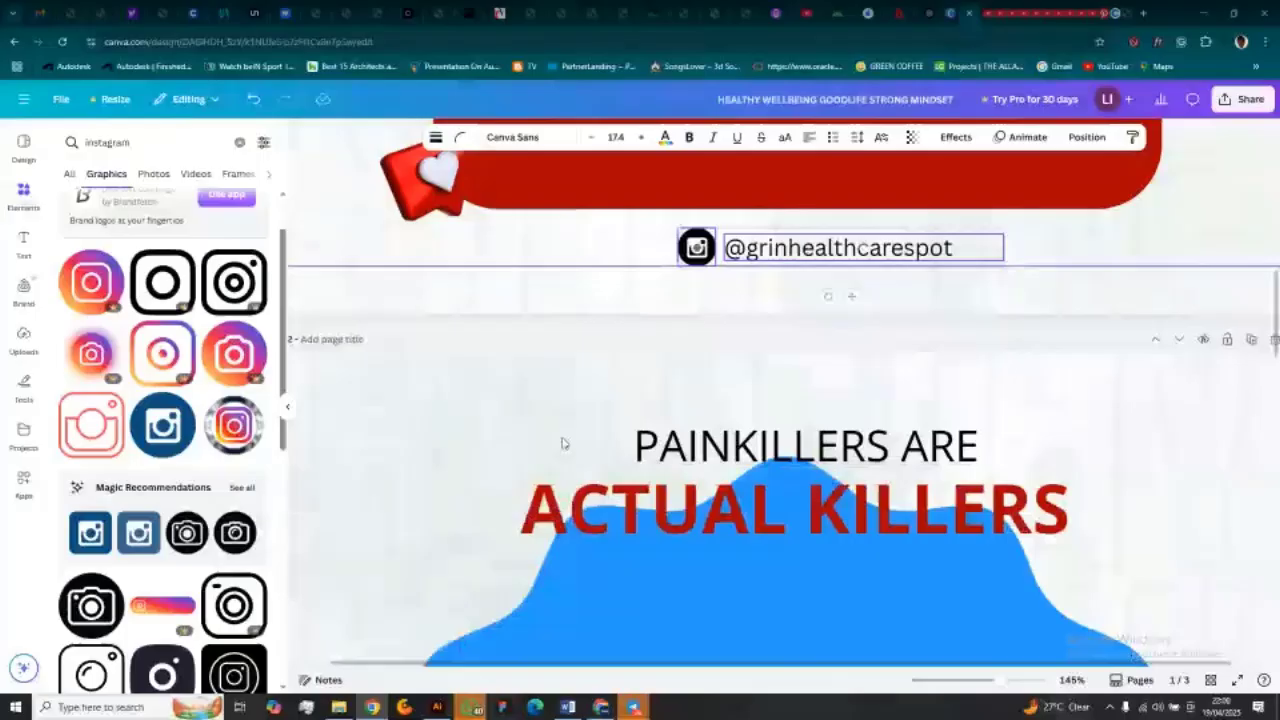
{"action": "scroll", "coordinate": [563, 443], "scroll_direction": "down", "scroll_amount": 5, "text": "ctrl"}
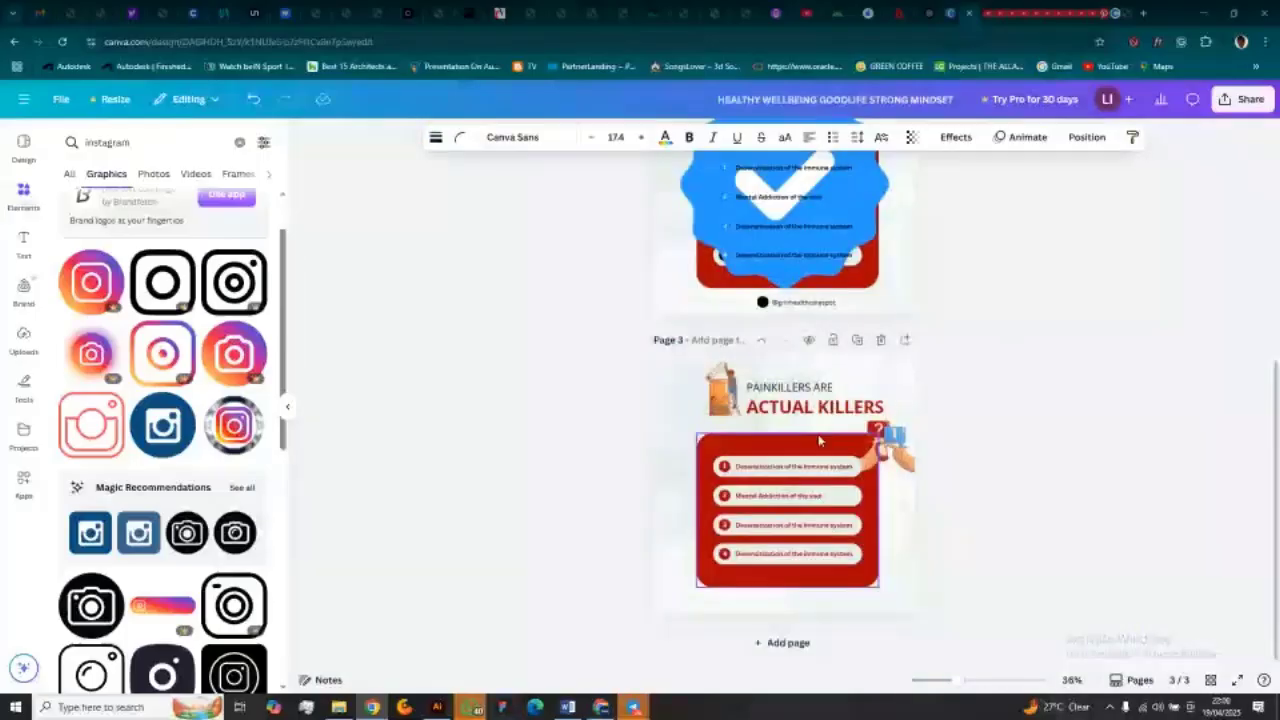
{"action": "scroll", "coordinate": [818, 436], "scroll_direction": "up", "scroll_amount": 5}
{"action": "left_click", "coordinate": [855, 456]}
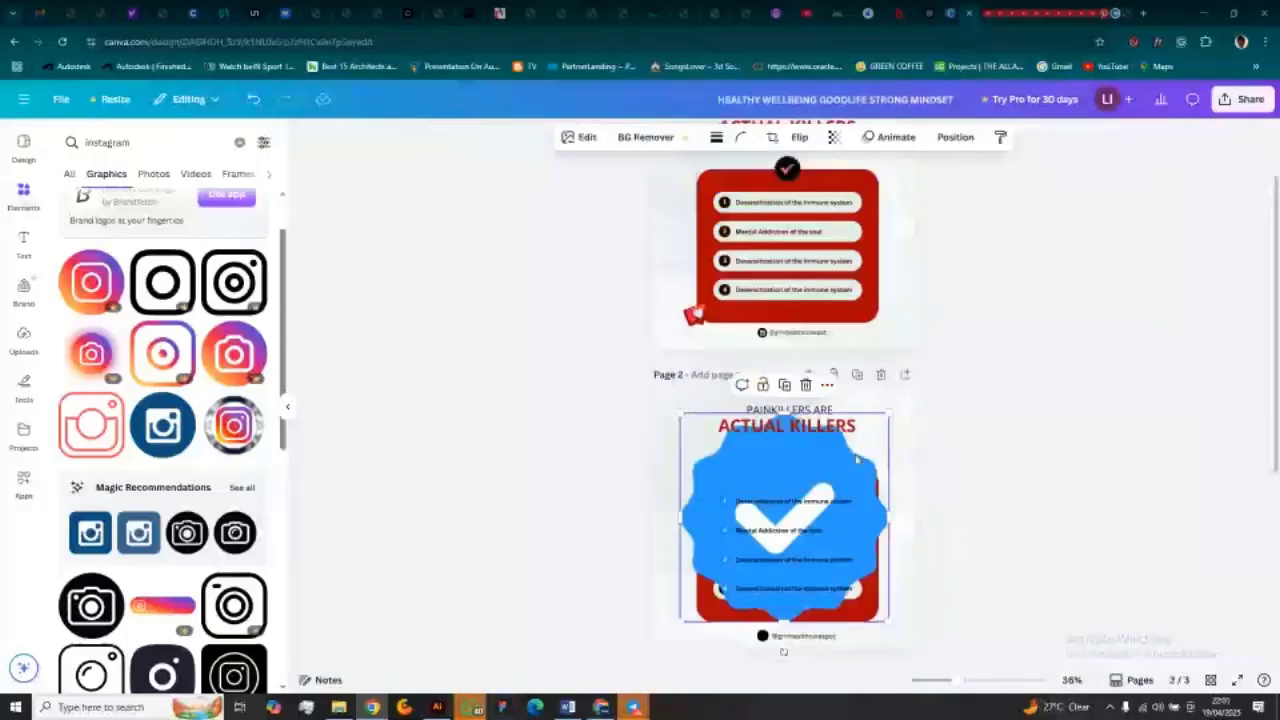